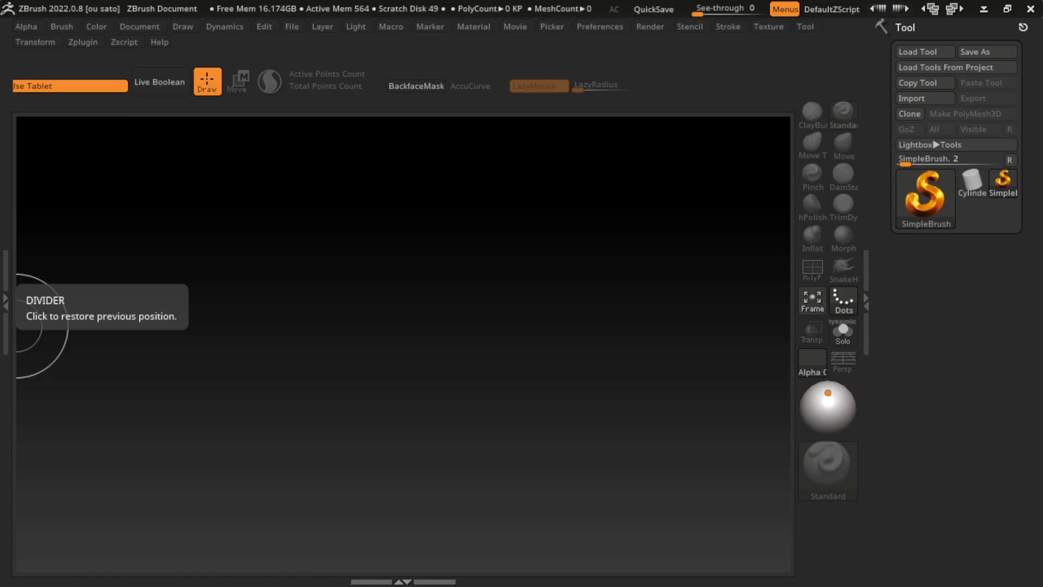
Load the 8HeadMan mannequin project from LightBox's Project > Mannequin folder
click(599, 26)
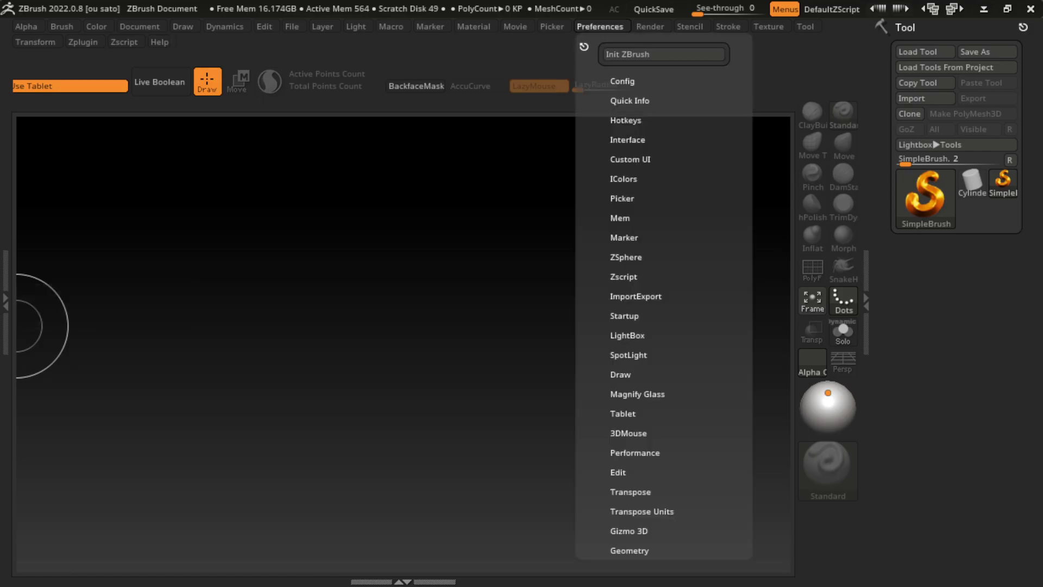
click(633, 335)
click(625, 354)
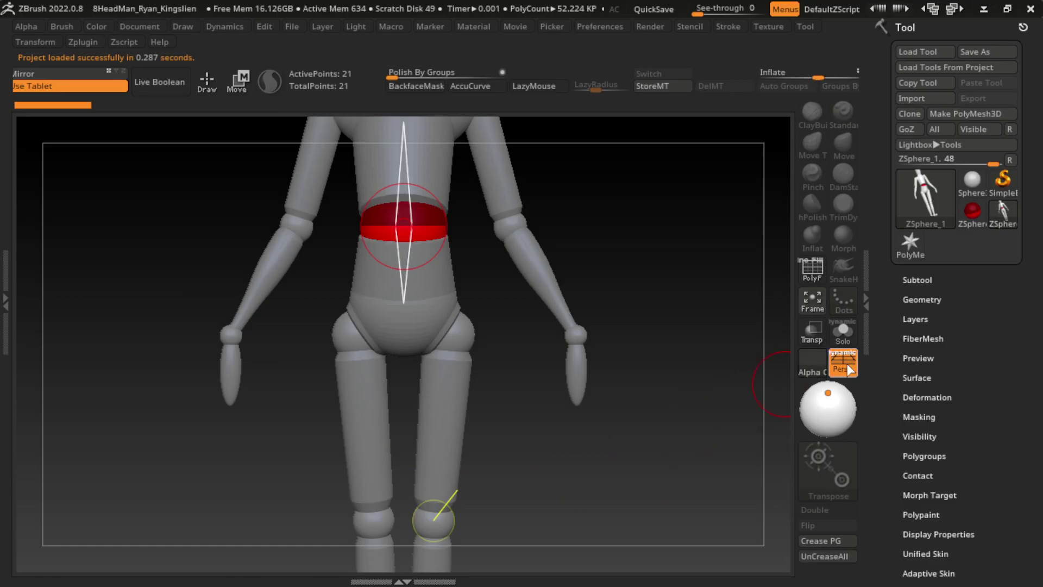
click(847, 369)
Frame the figure, switch to Move mode and set a much larger Draw Size
key(f)
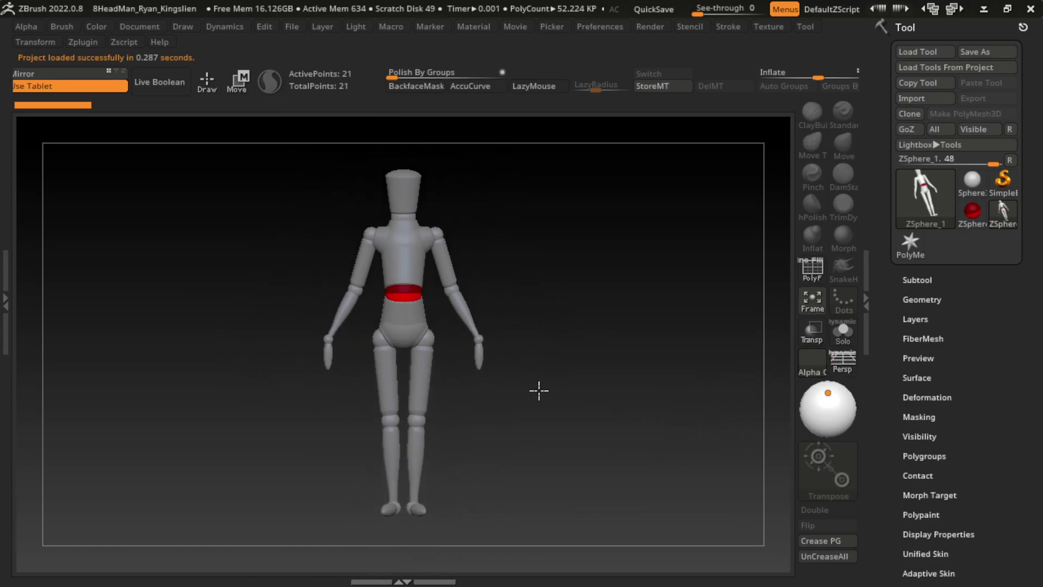
click(230, 84)
key(s)
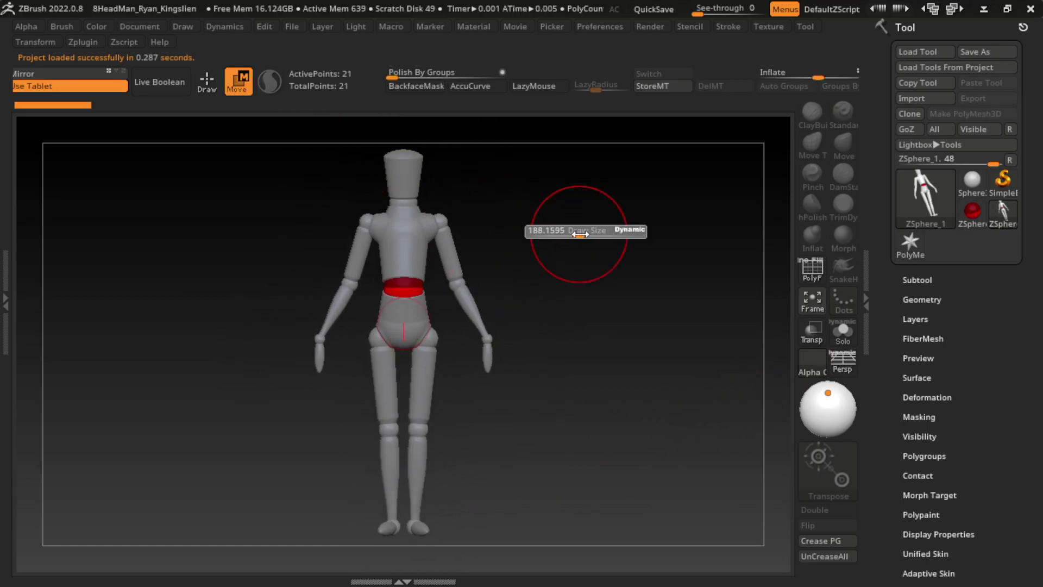
click(577, 231)
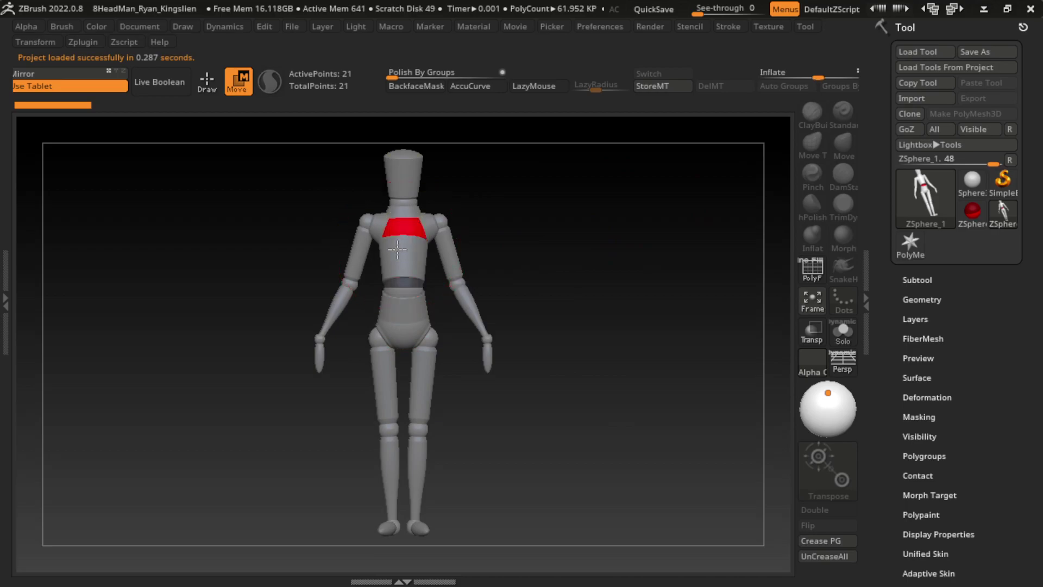
Lean the chest forward, pull one arm outward and bend it at the elbow, and shift the pelvis
mouse_move(402, 228)
mouse_down()
mouse_move(390, 254)
mouse_move(742, 133)
mouse_up()
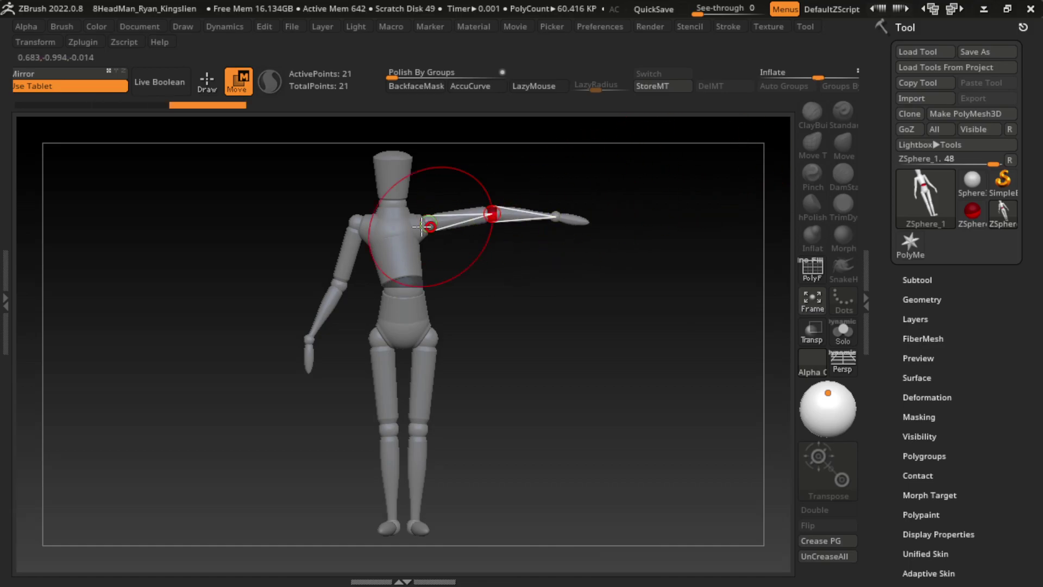
drag(350, 223, 365, 245)
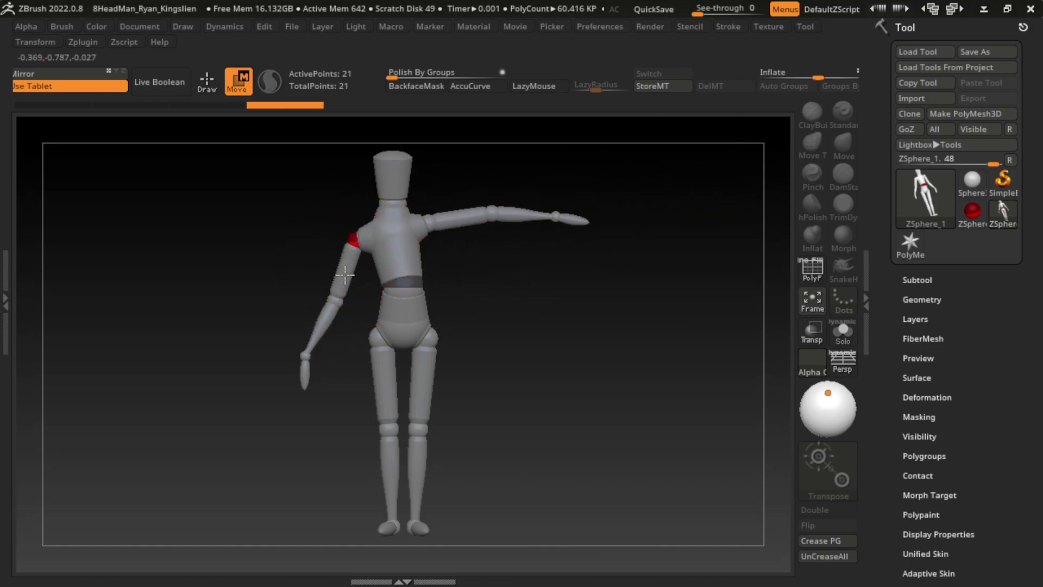
mouse_move(337, 296)
mouse_down()
mouse_move(283, 279)
mouse_move(228, 177)
mouse_up()
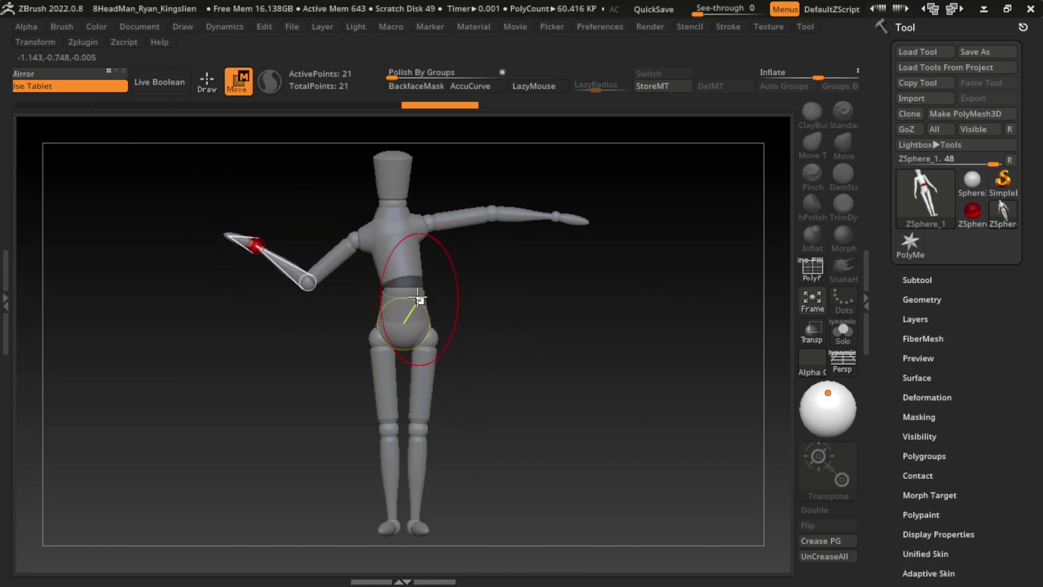
drag(407, 314, 413, 302)
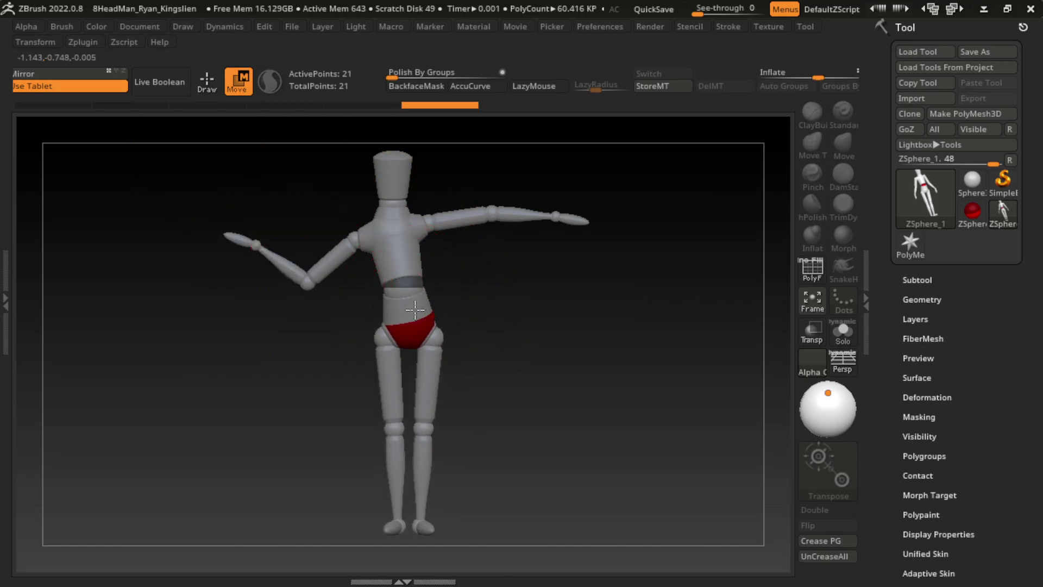
Bend the first leg back at the knee and angle its foot down and outward
mouse_move(395, 430)
mouse_down()
mouse_move(302, 405)
mouse_move(317, 418)
mouse_up()
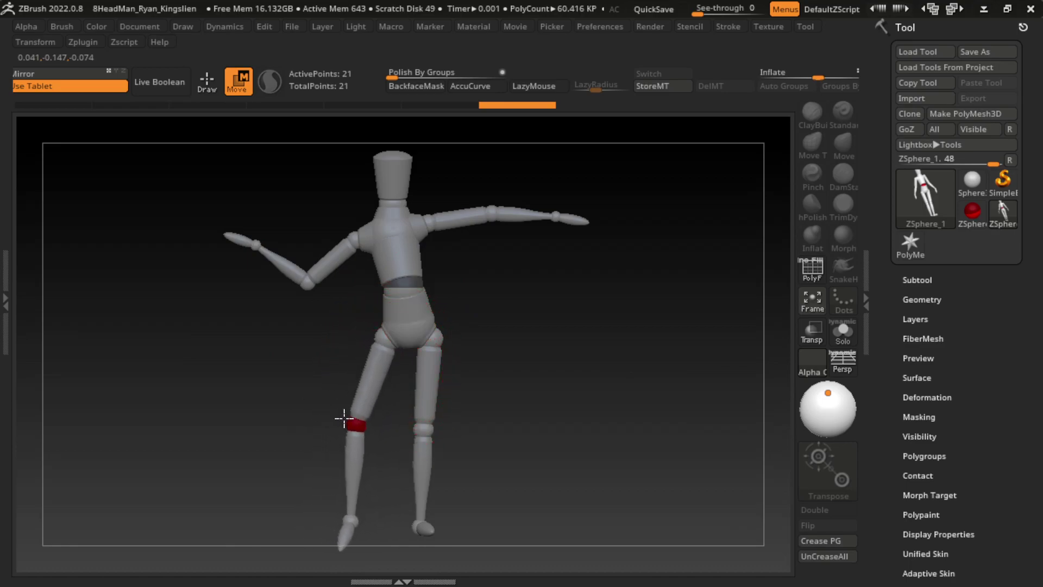
drag(488, 369, 608, 365)
drag(401, 477, 264, 459)
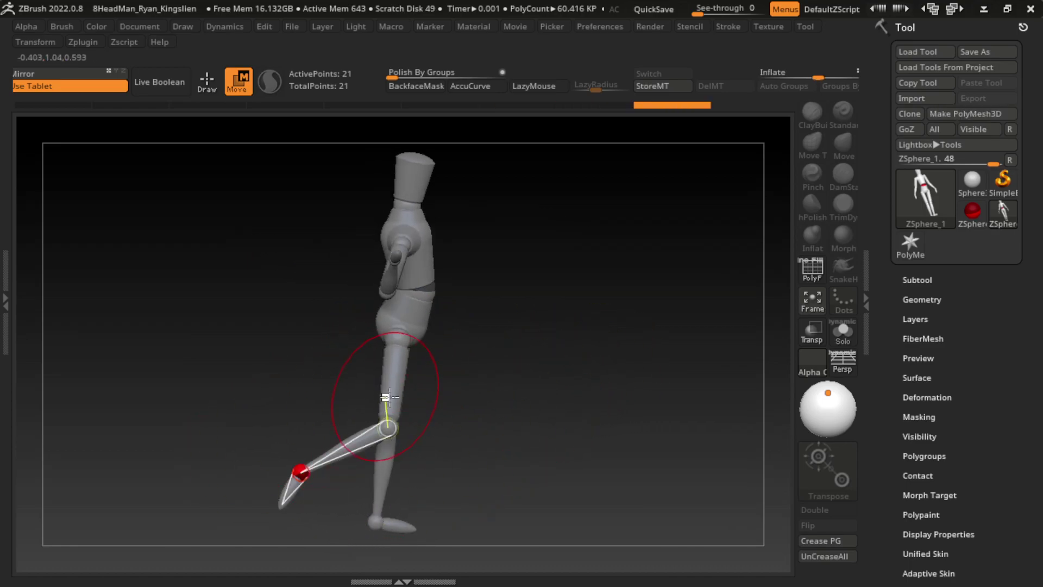
drag(345, 388, 347, 416)
mouse_move(435, 385)
mouse_down()
mouse_move(495, 381)
mouse_move(501, 368)
mouse_move(413, 391)
mouse_move(348, 390)
mouse_move(344, 429)
mouse_up()
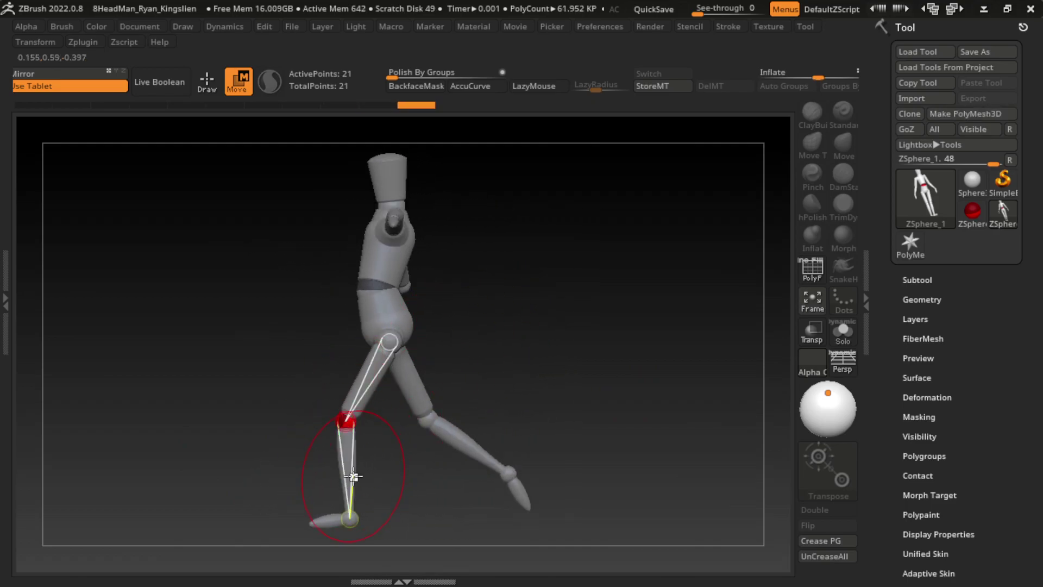
mouse_move(356, 514)
mouse_down()
mouse_move(408, 489)
mouse_move(386, 491)
mouse_move(357, 526)
mouse_up()
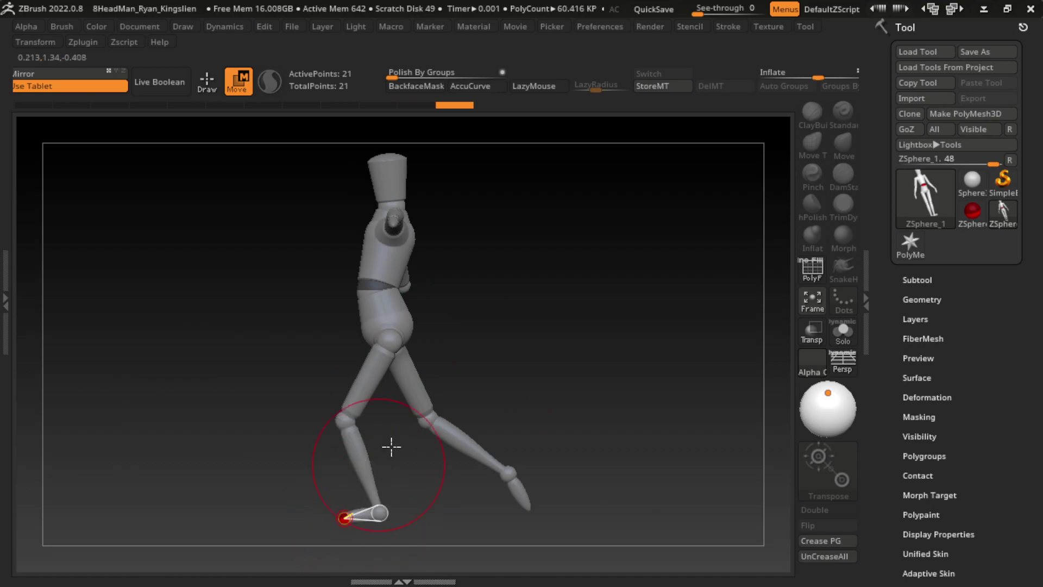
Swing the other thigh right and raise its ankle to bend the knee, checking from several angles
mouse_move(391, 446)
mouse_down()
mouse_move(600, 347)
mouse_move(587, 359)
mouse_move(578, 334)
mouse_up()
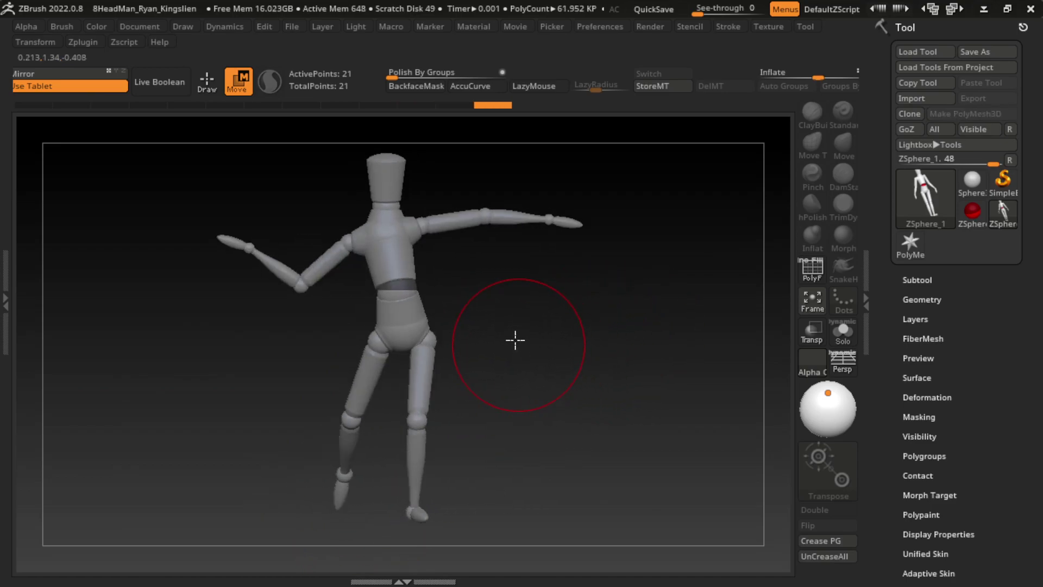
mouse_move(435, 376)
mouse_down()
mouse_move(461, 379)
mouse_move(455, 405)
mouse_move(457, 380)
mouse_up()
drag(344, 455, 309, 444)
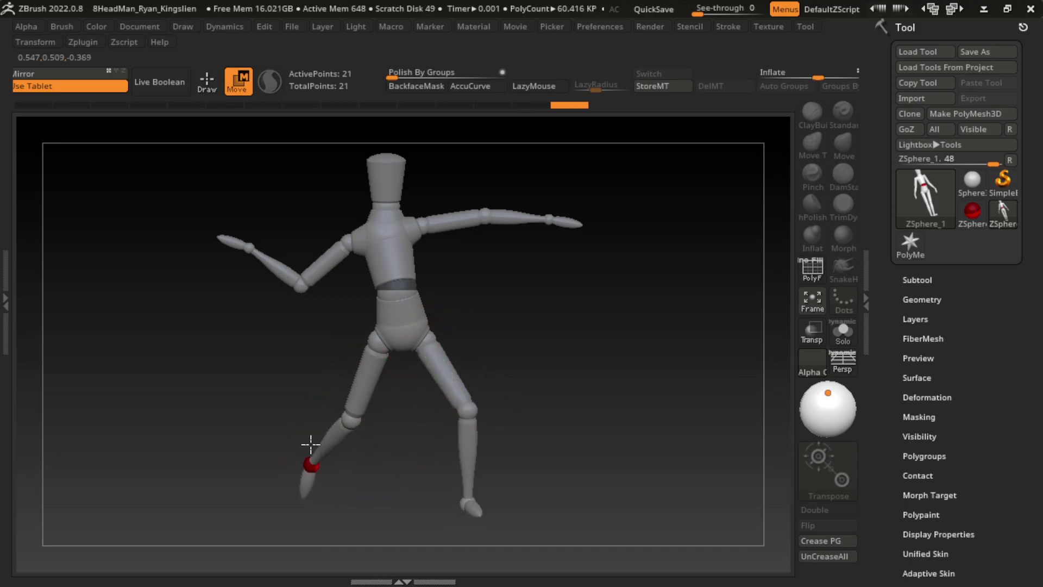
mouse_move(367, 478)
mouse_down()
mouse_move(531, 445)
mouse_move(487, 419)
mouse_move(447, 470)
mouse_move(357, 469)
mouse_up()
mouse_move(402, 429)
mouse_down()
mouse_move(507, 361)
mouse_move(666, 365)
mouse_move(662, 346)
mouse_up()
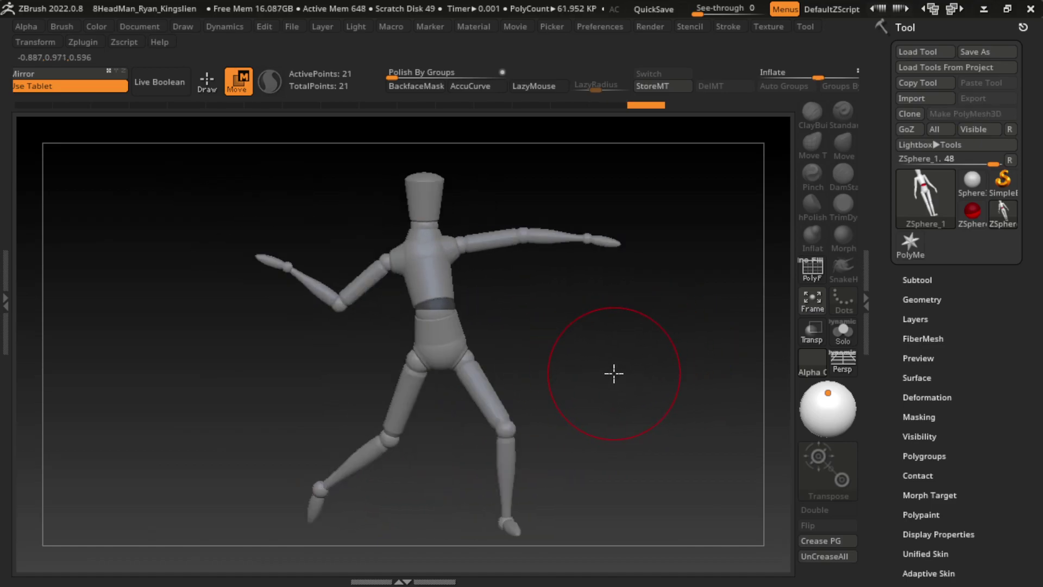
mouse_move(560, 329)
mouse_down()
mouse_move(585, 344)
mouse_move(640, 337)
mouse_move(551, 335)
mouse_move(515, 354)
mouse_move(555, 375)
mouse_up()
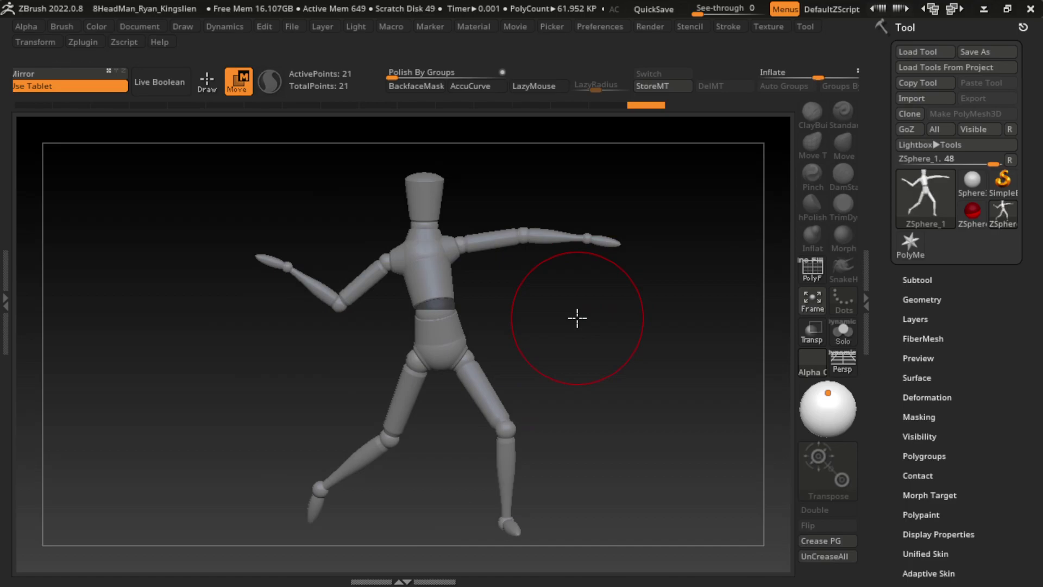
Lift the outstretched right arm slightly upward, viewed from above
drag(577, 318, 576, 445)
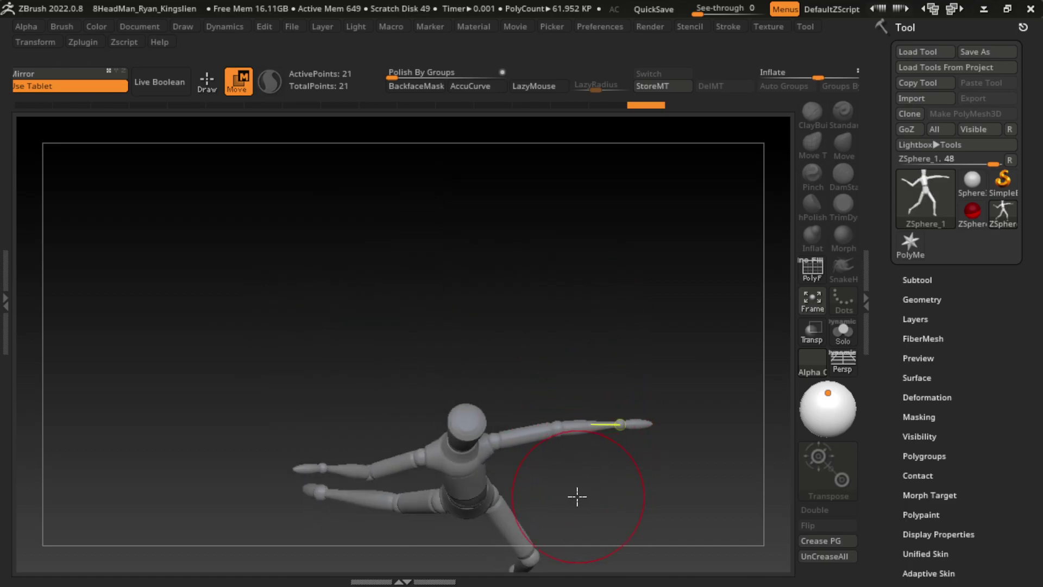
mouse_move(577, 496)
mouse_down()
mouse_move(558, 517)
mouse_move(490, 369)
mouse_up()
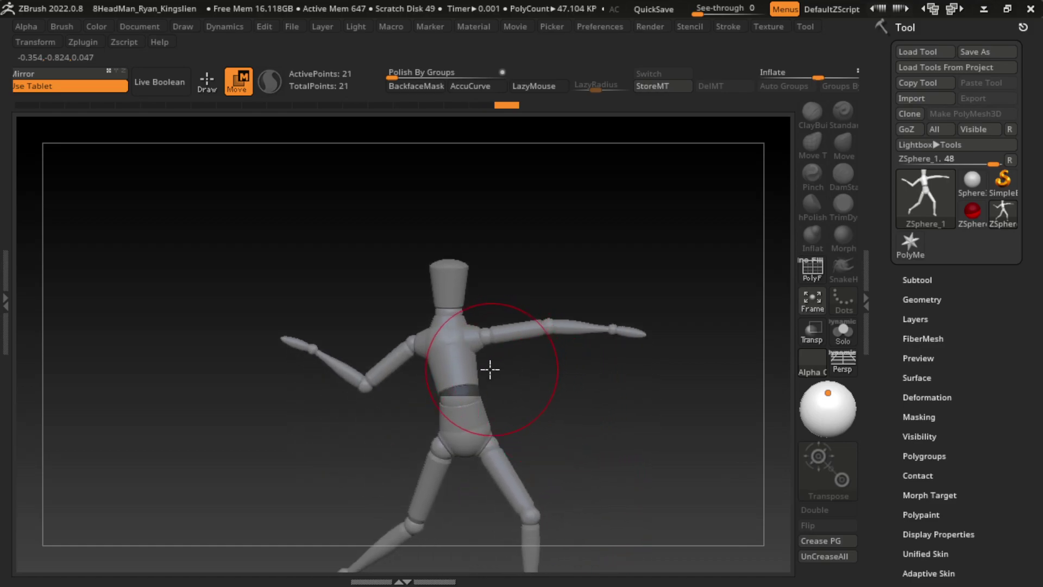
drag(482, 328, 480, 321)
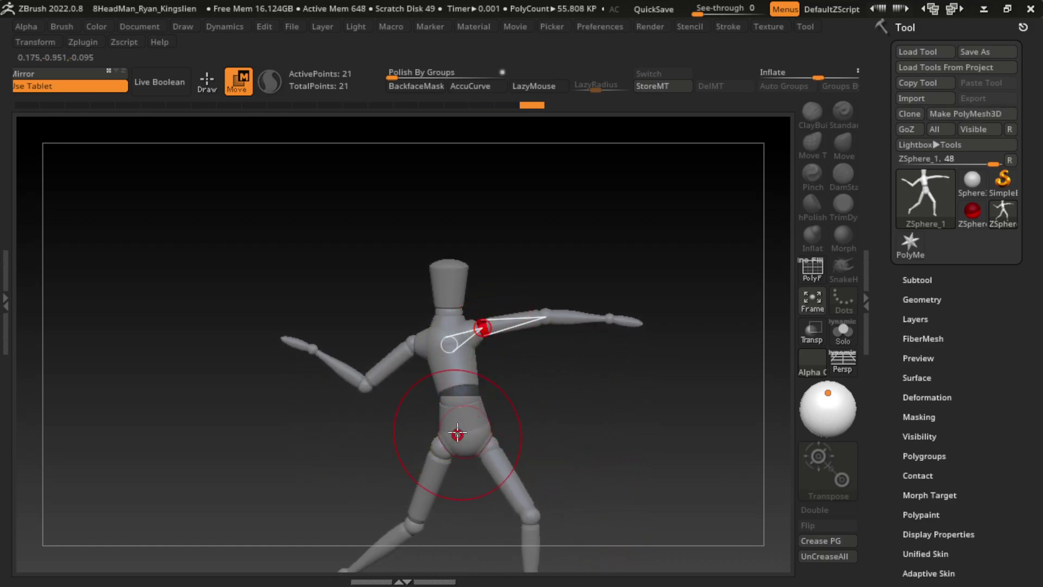
mouse_move(503, 372)
mouse_down()
mouse_move(465, 326)
mouse_move(478, 296)
mouse_move(643, 435)
mouse_move(559, 381)
mouse_move(506, 396)
mouse_up()
drag(542, 344, 565, 348)
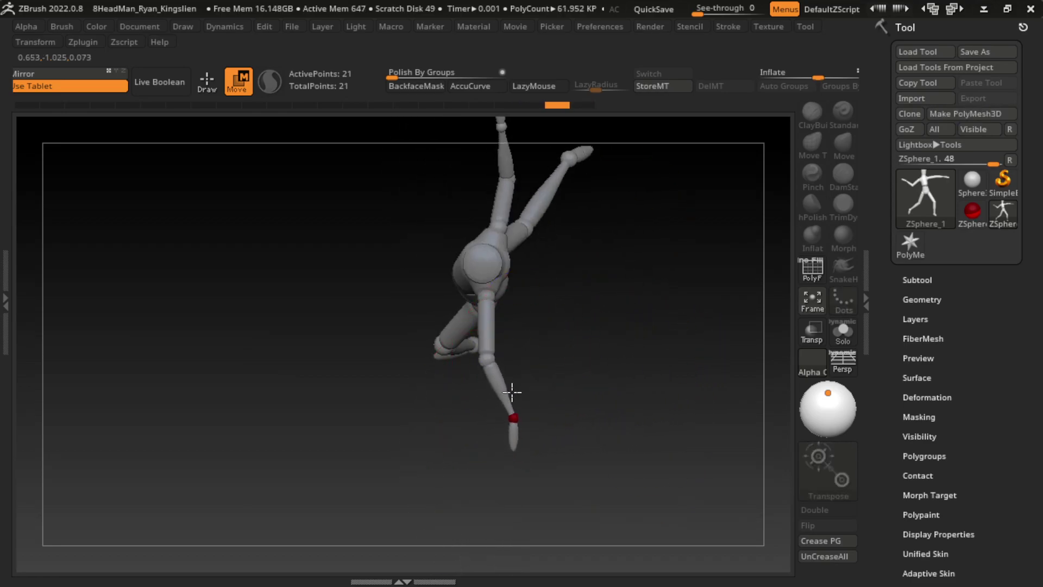
Reposition the knee joint and nudge the bent arm at the shoulder
drag(496, 372, 498, 359)
mouse_move(572, 341)
mouse_down()
mouse_move(508, 205)
mouse_move(523, 179)
mouse_move(640, 319)
mouse_up()
drag(583, 368, 645, 330)
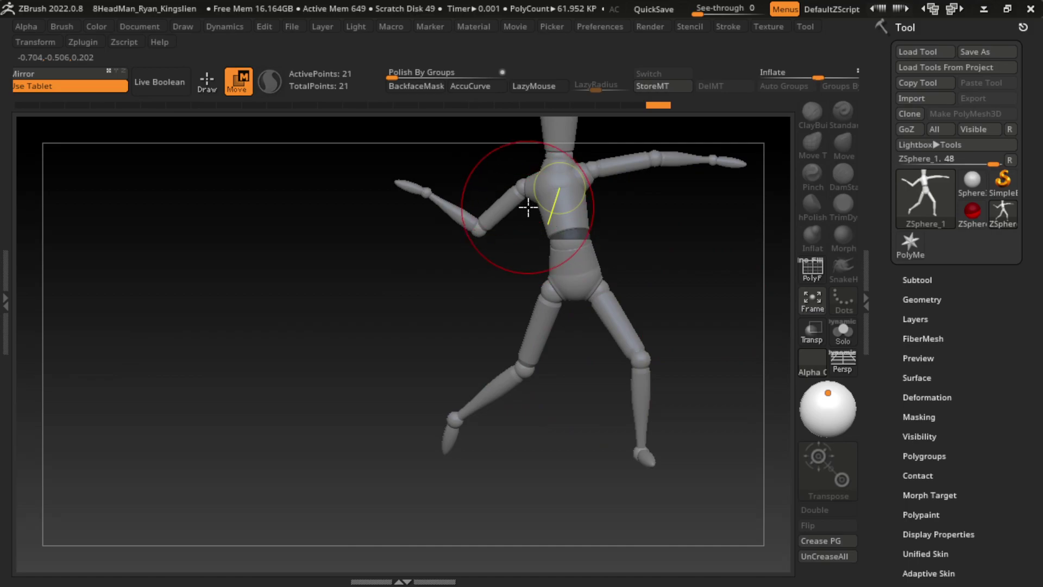
drag(526, 206, 581, 221)
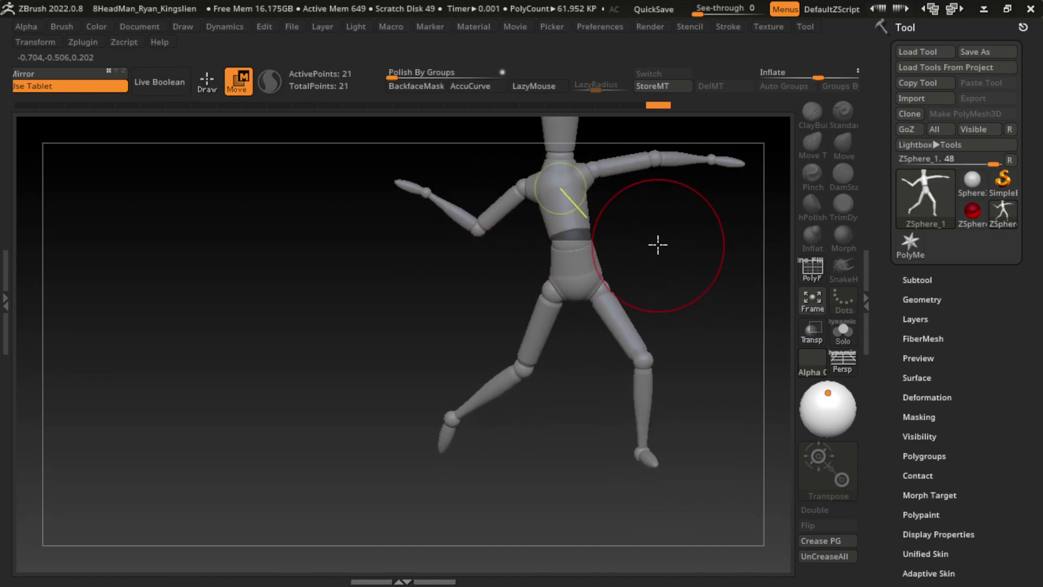
drag(659, 244, 620, 277)
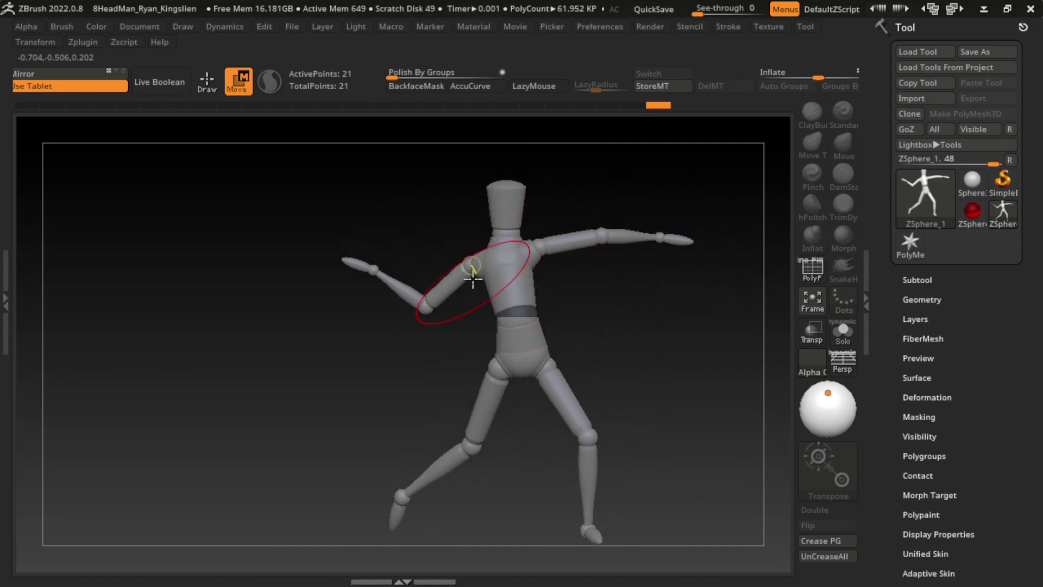
drag(475, 284, 476, 284)
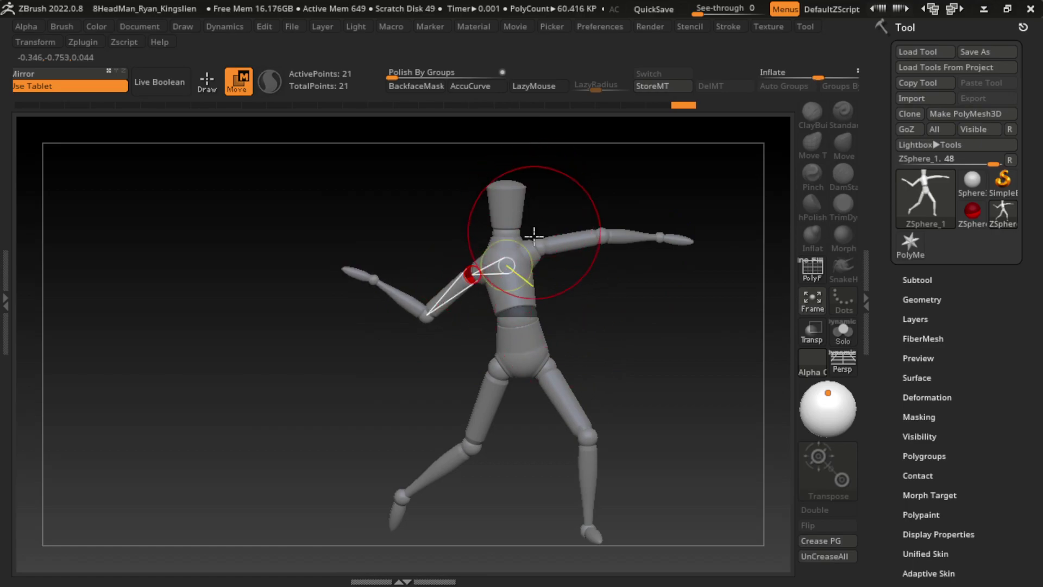
Shift the head and upper body left, turn the legs at the pelvis, and shorten the outstretched arm
drag(500, 235, 502, 243)
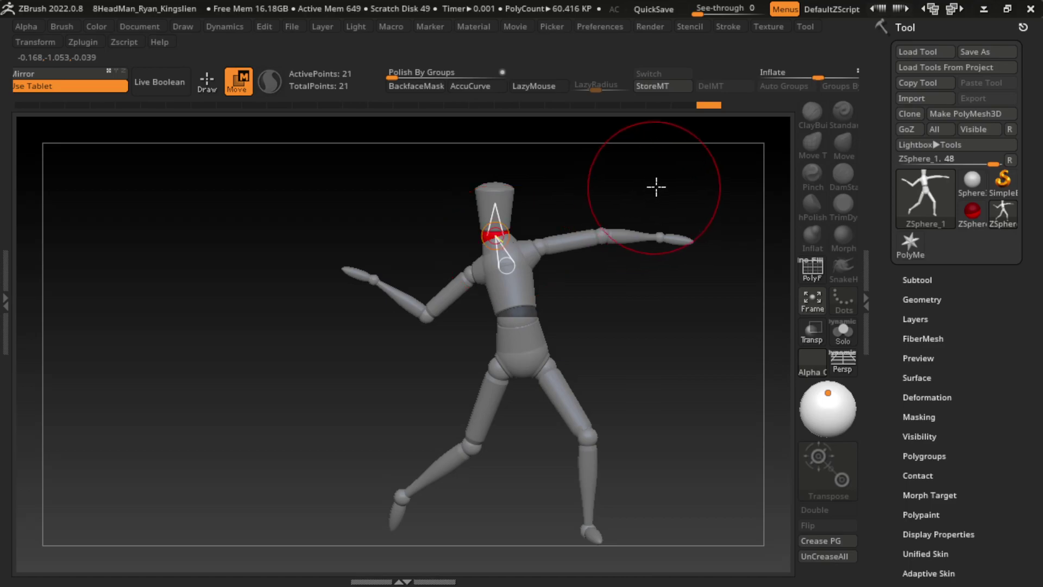
drag(530, 298, 504, 291)
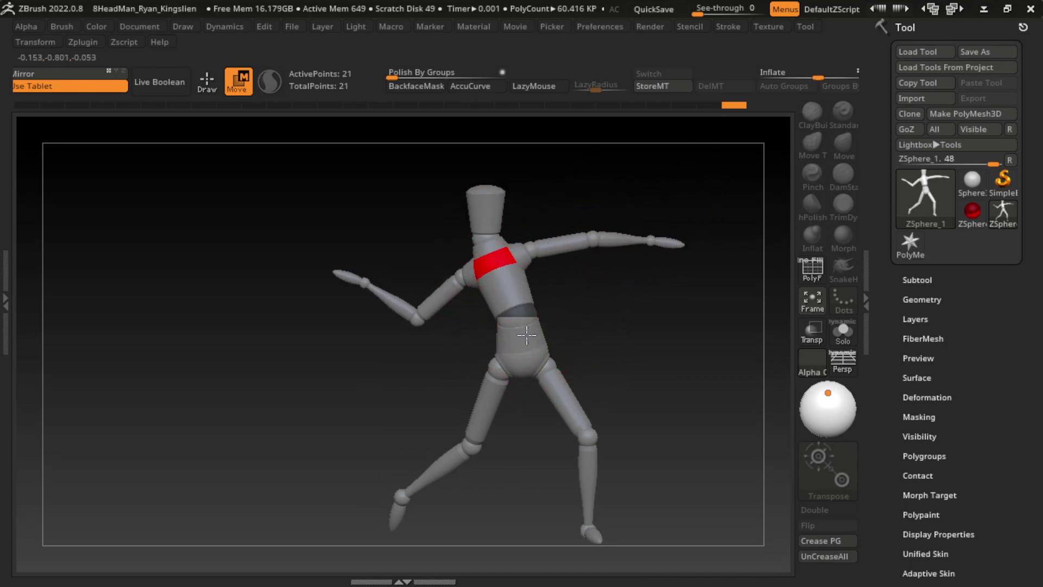
drag(527, 337, 518, 335)
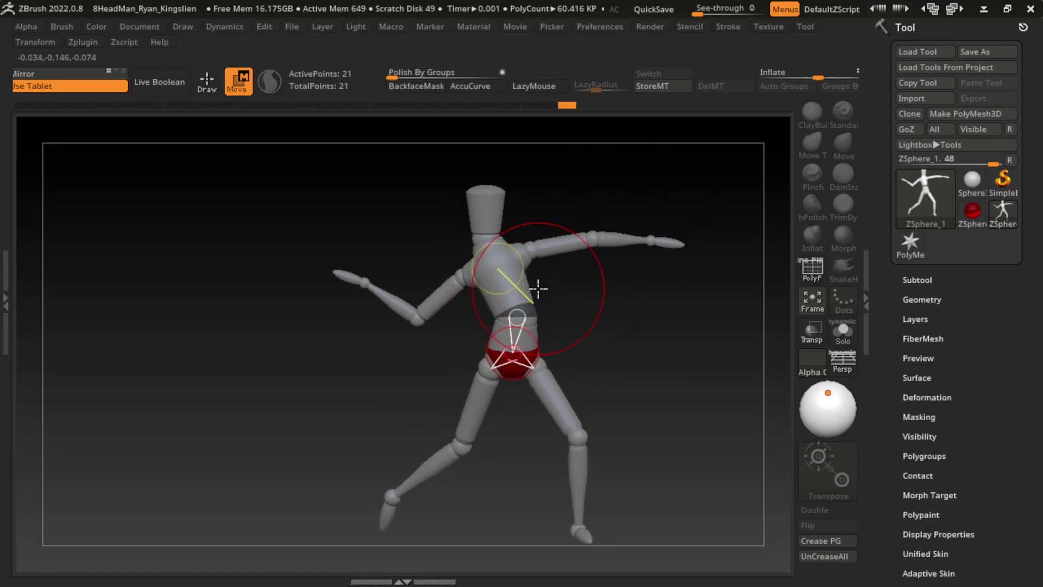
drag(568, 287, 540, 281)
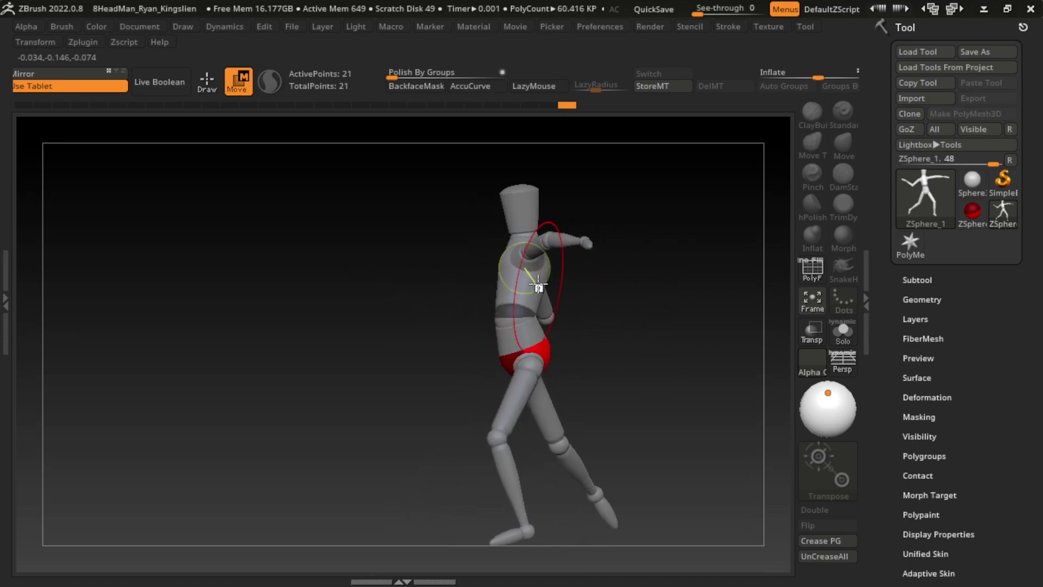
drag(572, 242, 544, 238)
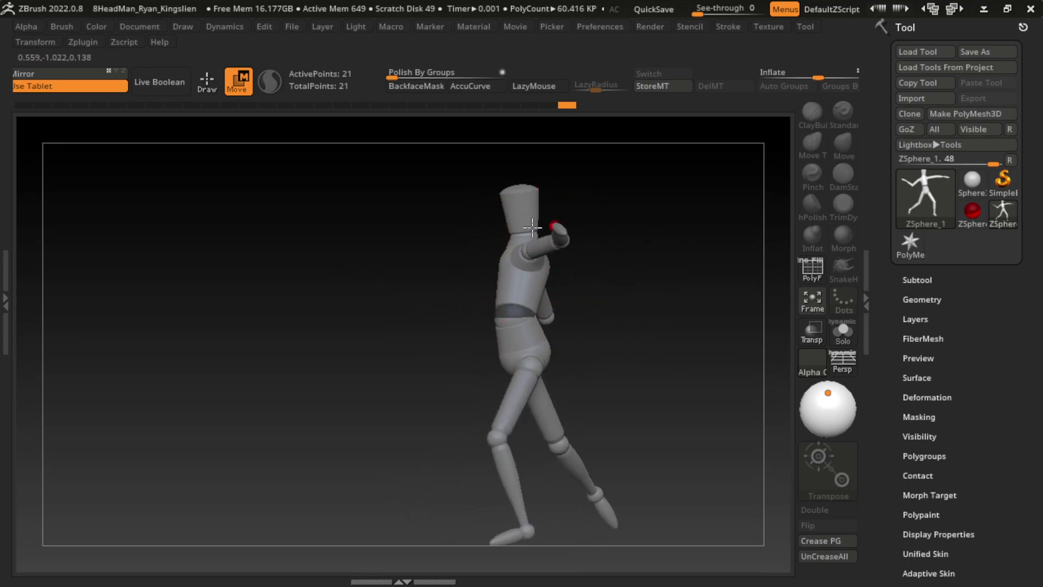
mouse_move(643, 217)
mouse_down()
mouse_move(724, 214)
mouse_move(649, 235)
mouse_move(639, 227)
mouse_up()
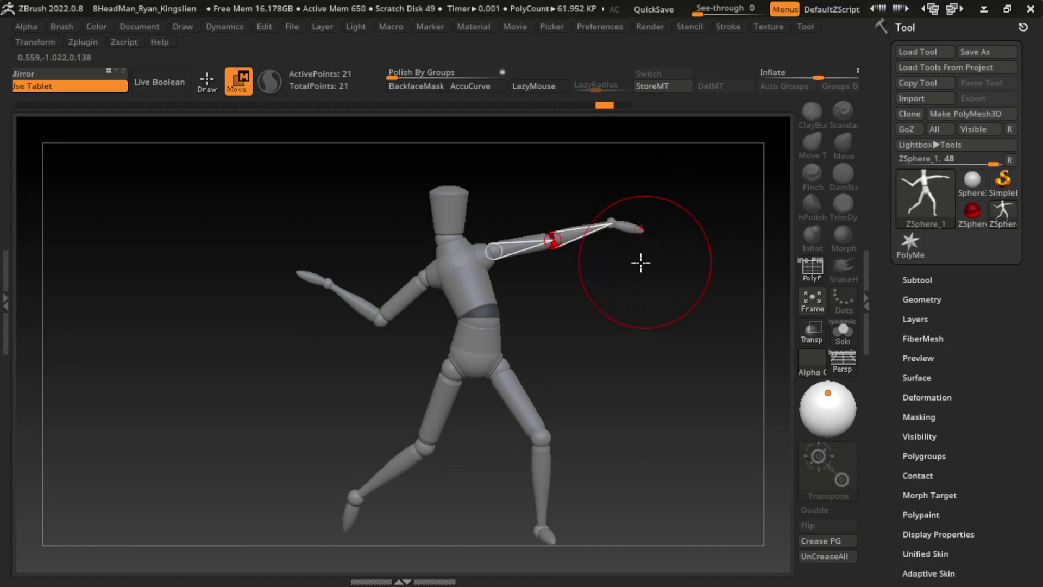
Lower the raised upper arm, then bend the forearm forward, checking from side and front
mouse_move(500, 275)
mouse_down()
mouse_move(419, 367)
mouse_move(710, 344)
mouse_move(529, 345)
mouse_up()
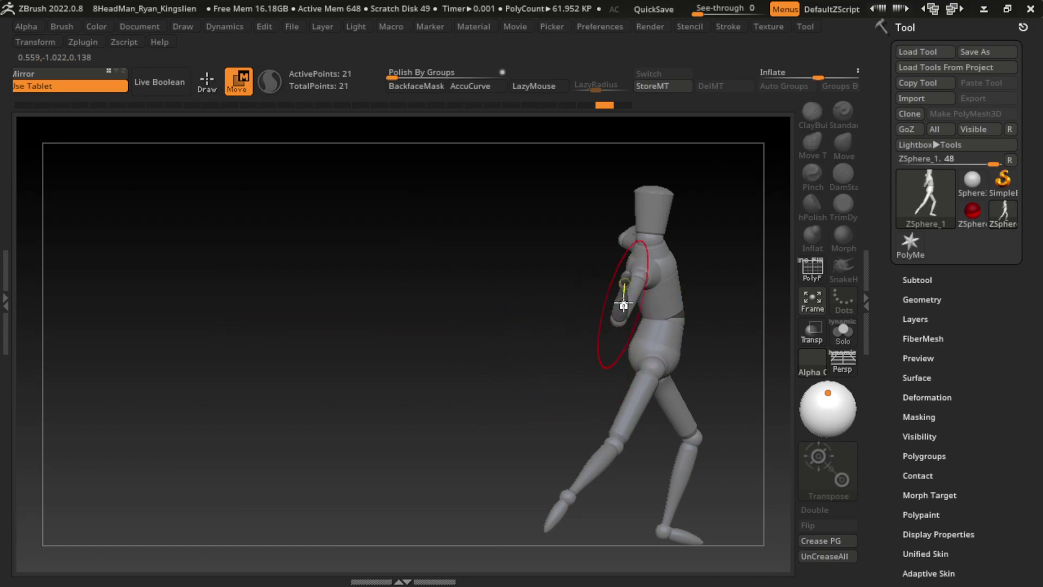
drag(623, 305, 636, 296)
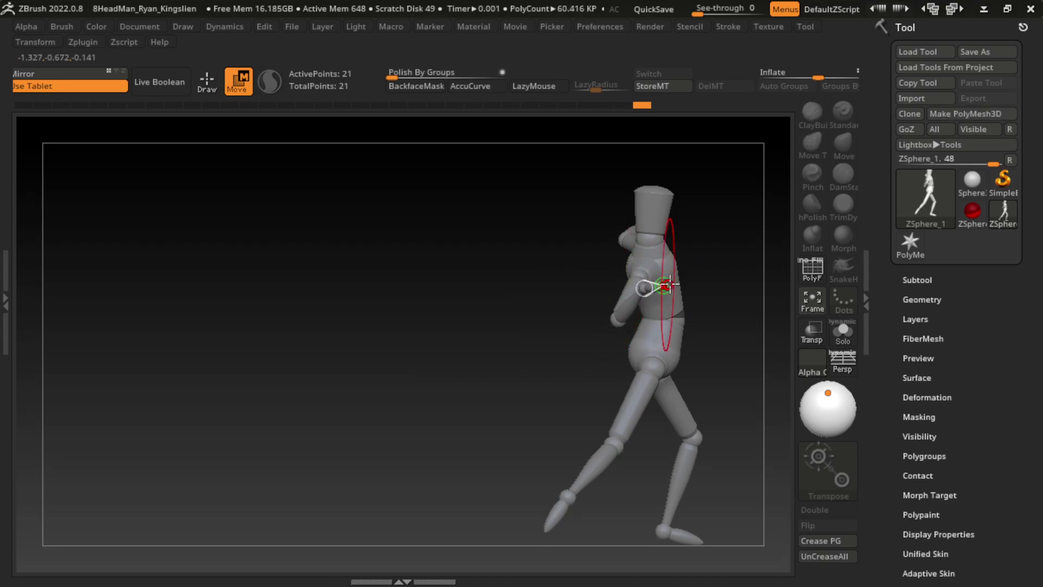
mouse_move(701, 288)
mouse_down()
mouse_move(612, 294)
mouse_move(531, 398)
mouse_move(459, 386)
mouse_up()
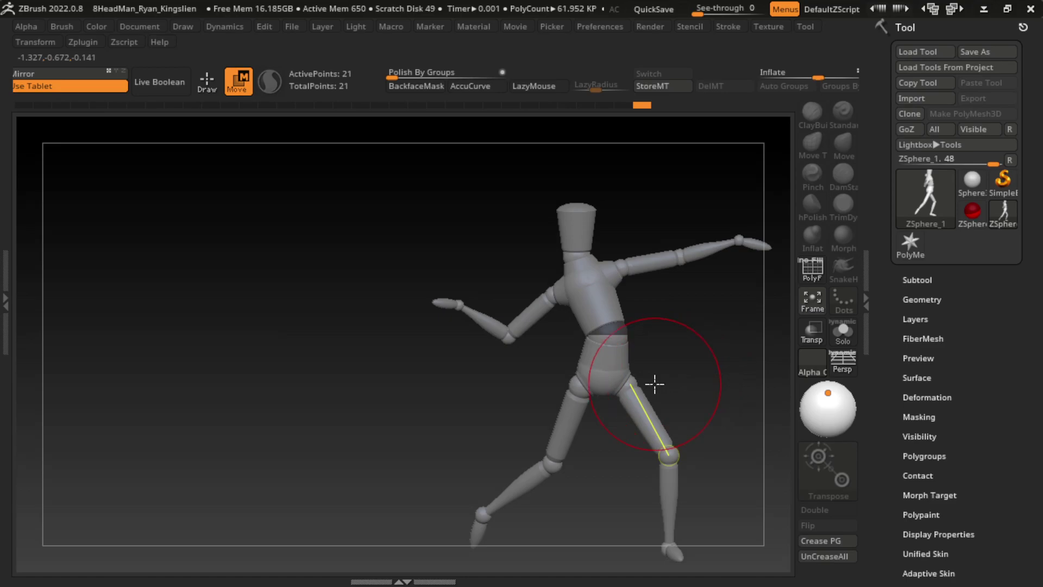
drag(388, 391, 515, 389)
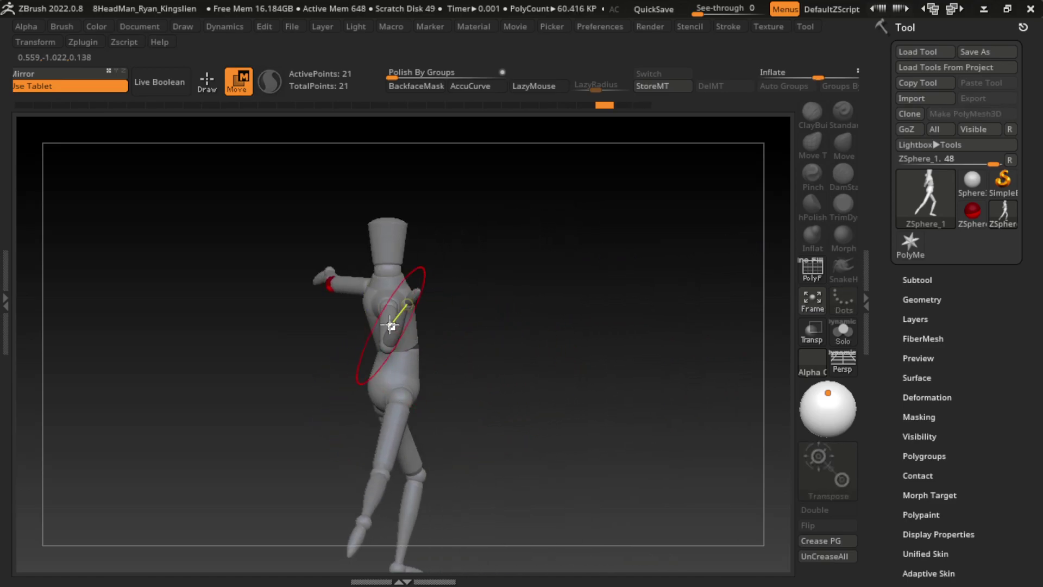
mouse_move(391, 325)
mouse_down()
mouse_move(350, 291)
mouse_move(363, 289)
mouse_up()
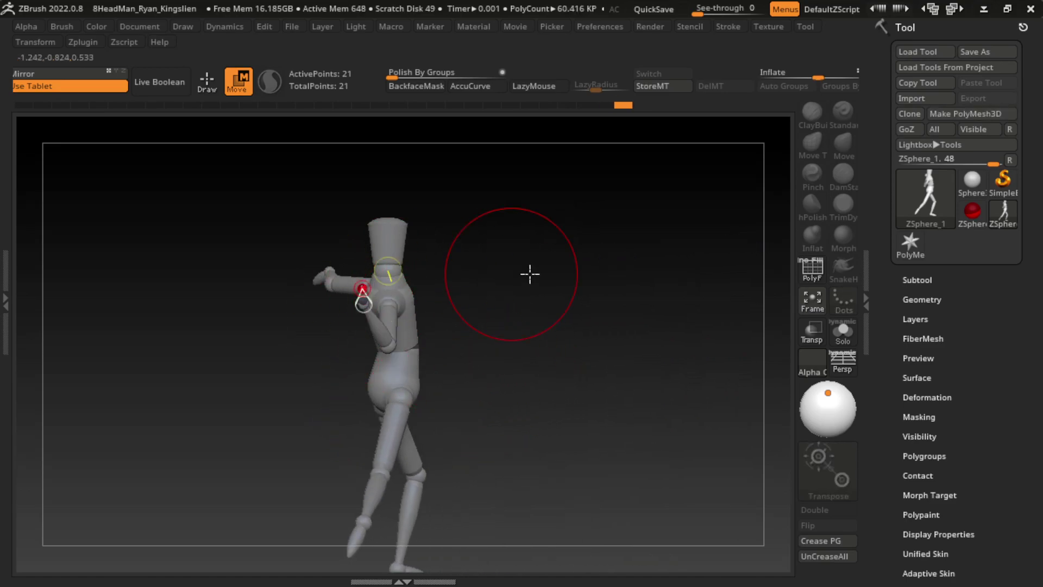
drag(530, 273, 613, 373)
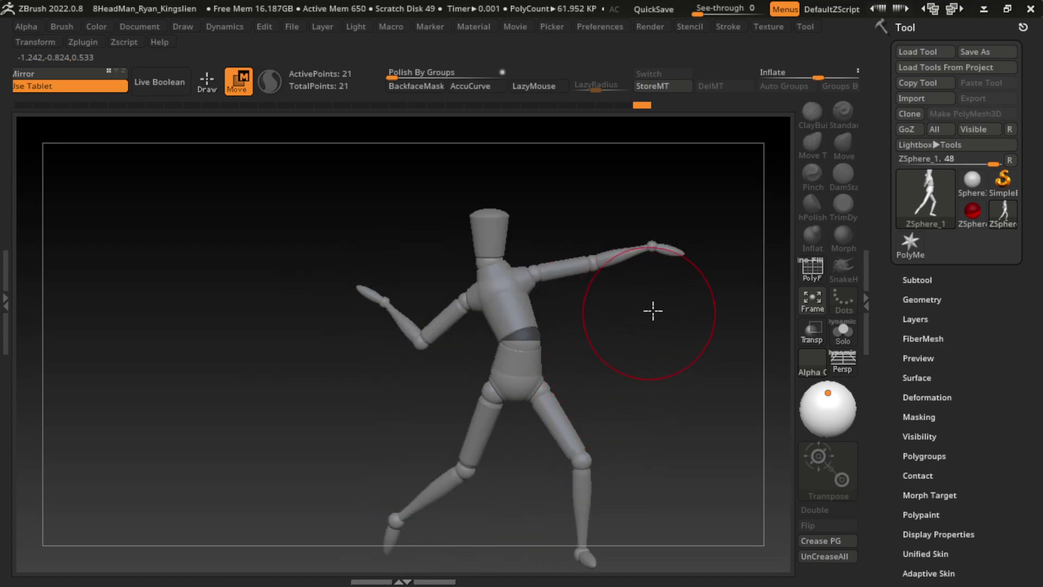
alt+drag(664, 374, 649, 318)
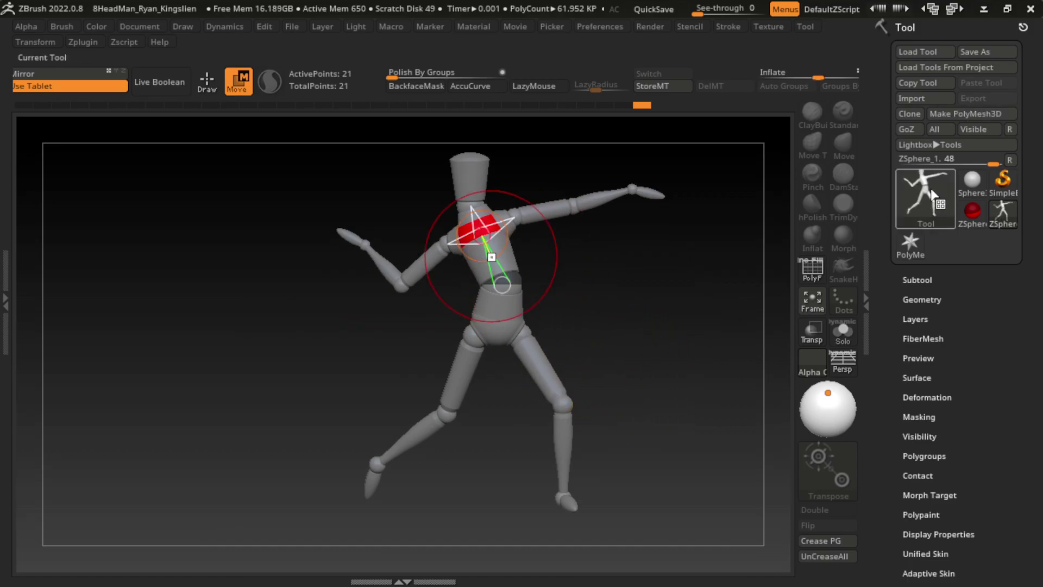
Convert the mannequin to a PolyMesh3D with the ClayBuildup brush and a matte grey material
click(953, 113)
key(space)
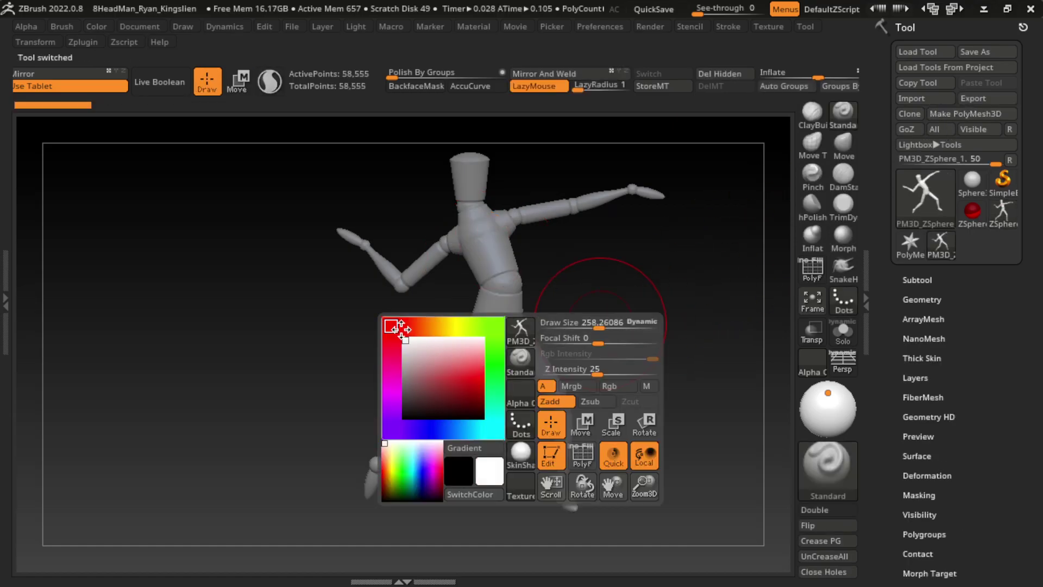
click(812, 113)
key(space)
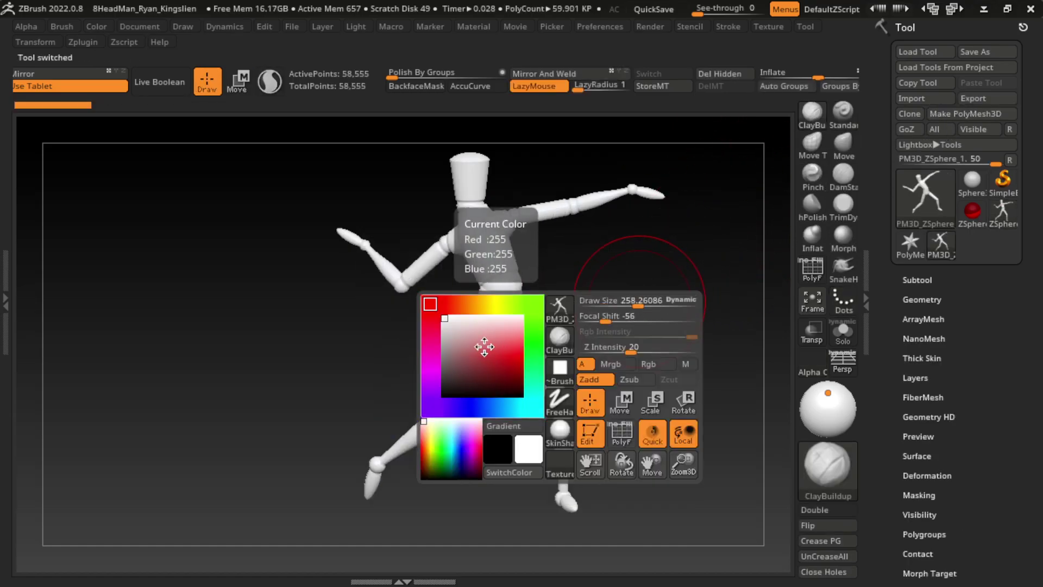
click(551, 442)
click(113, 420)
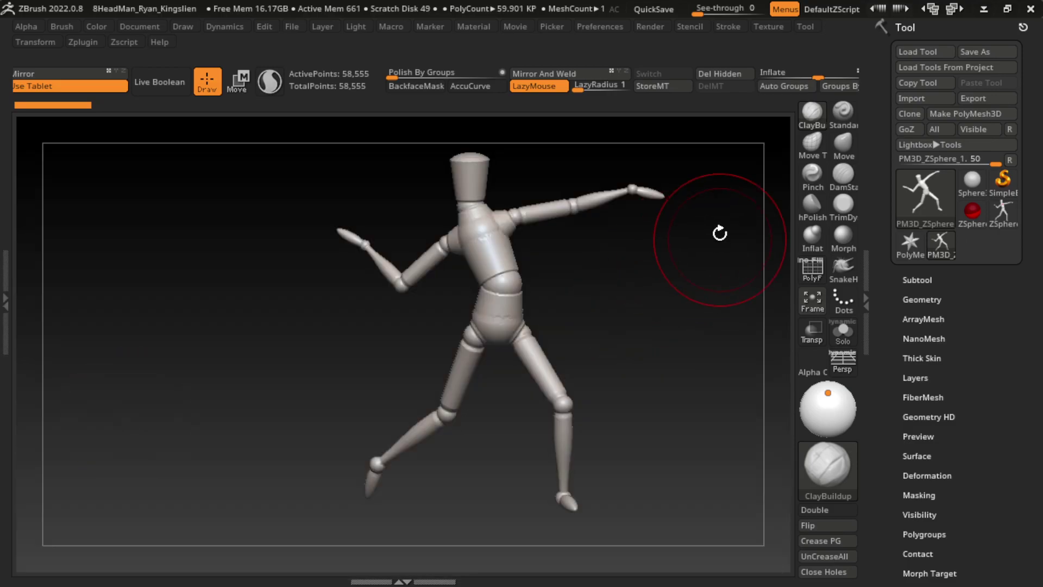
Enable BackfaceMask, shrink the Draw Size, and lay the first clay stroke on the shoulder
click(416, 85)
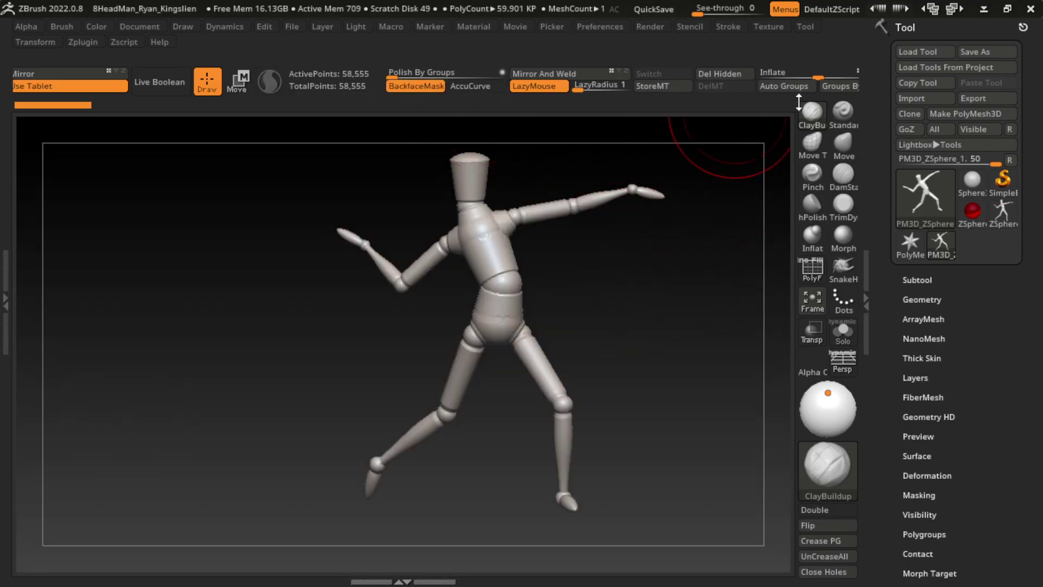
key(s)
drag(619, 275, 598, 276)
scroll(565, 281, up, 2)
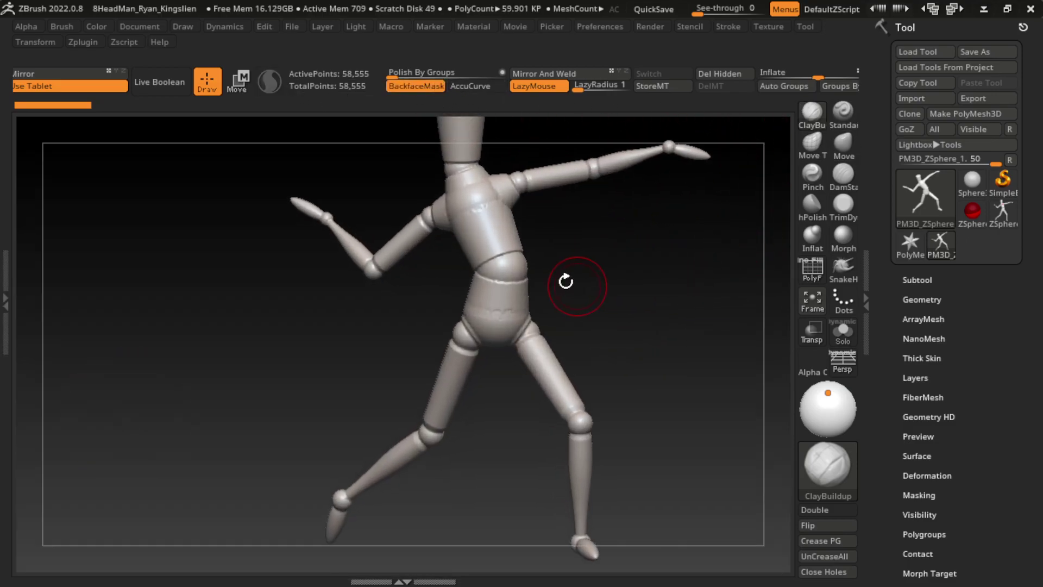
key(space)
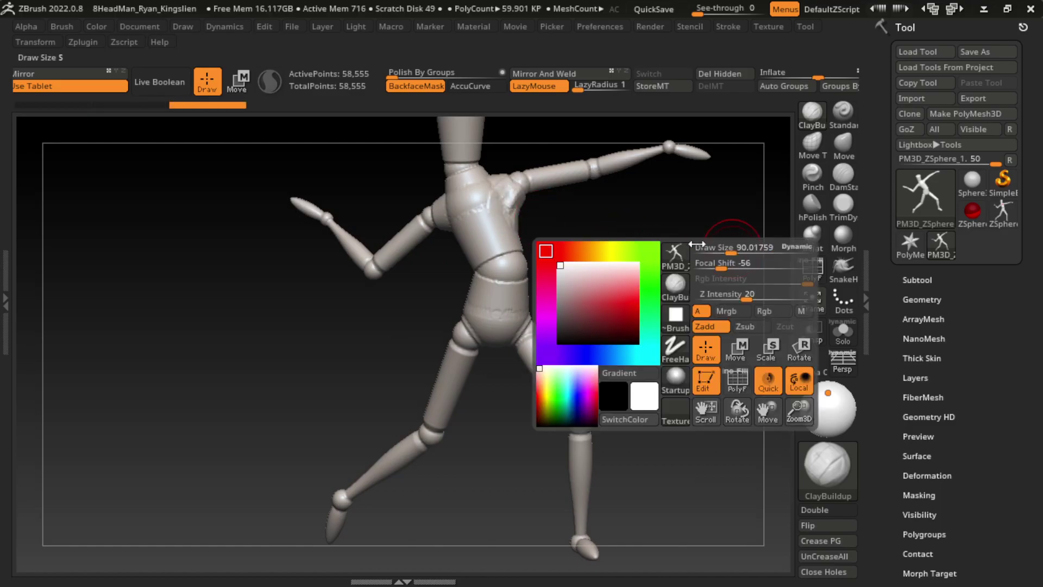
click(683, 352)
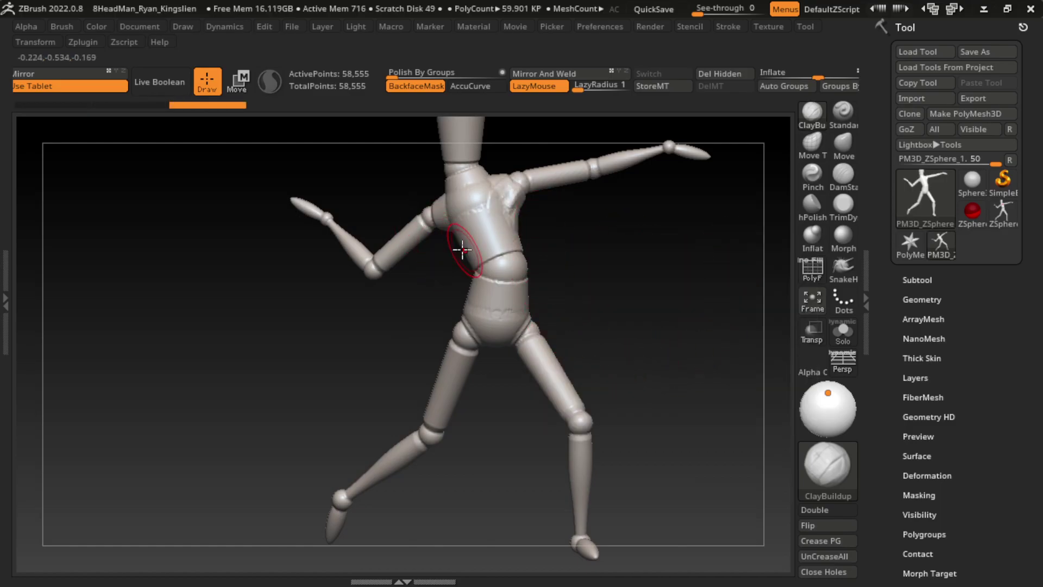
drag(423, 232, 380, 261)
Build clay over the neck, chest and shoulder, and around the pelvis
drag(457, 174, 438, 210)
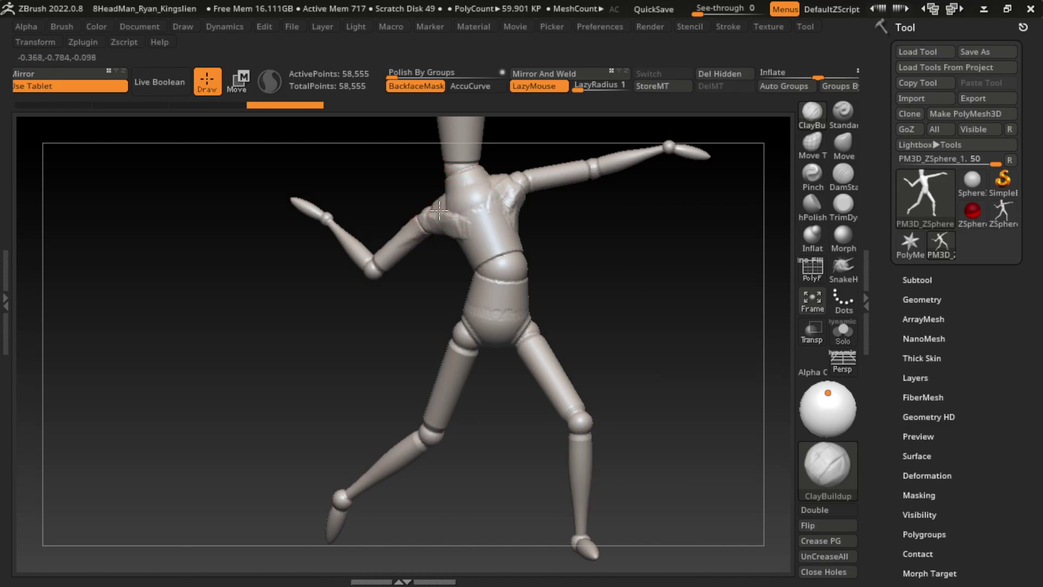
mouse_move(470, 177)
mouse_down()
mouse_move(438, 177)
mouse_move(467, 173)
mouse_move(454, 209)
mouse_up()
mouse_move(659, 244)
mouse_down()
mouse_move(487, 230)
mouse_move(530, 191)
mouse_up()
drag(598, 179, 600, 270)
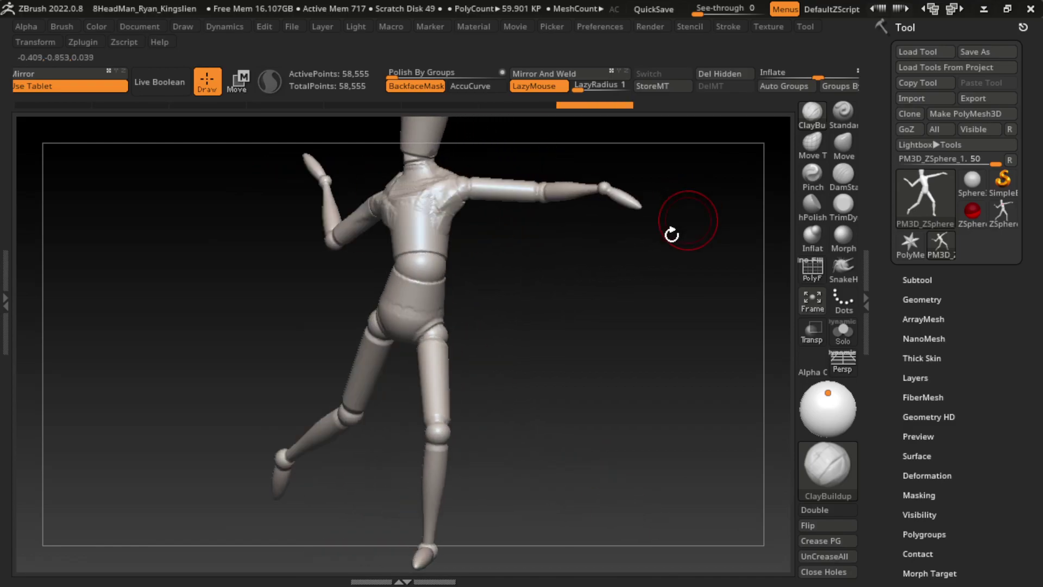
drag(546, 303, 581, 239)
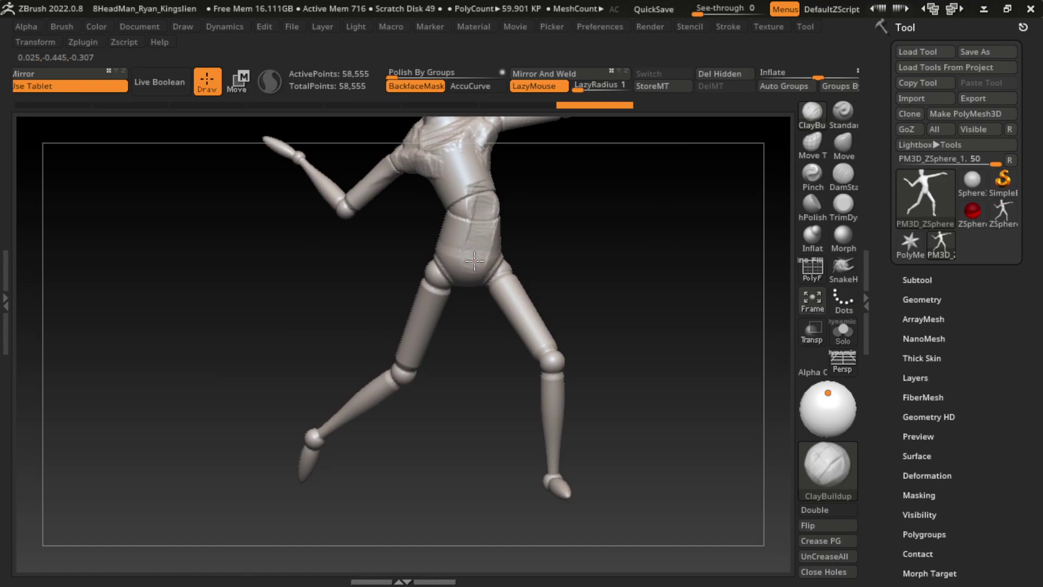
drag(474, 261, 536, 233)
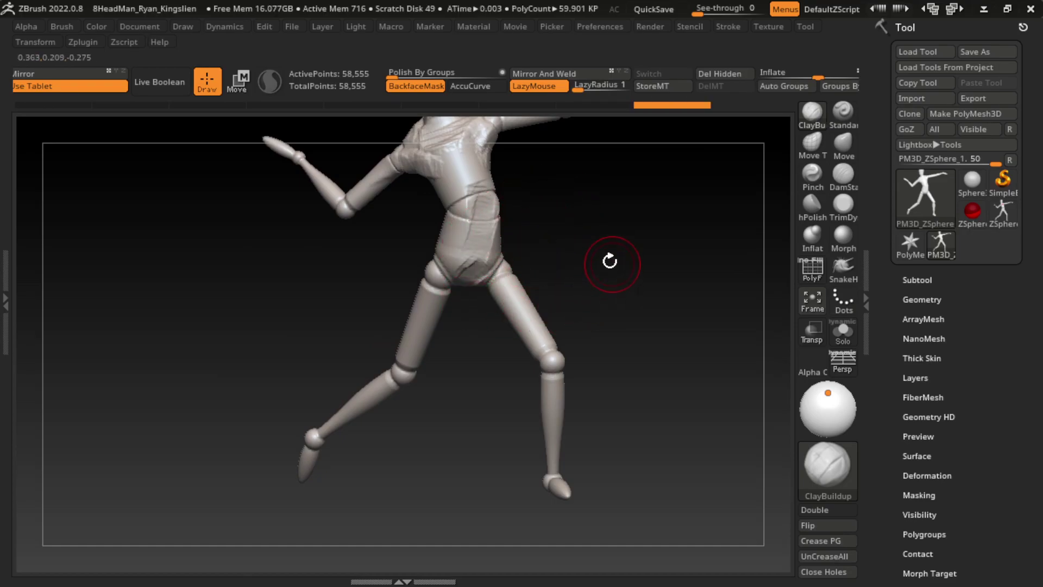
Build clay ridges along the thigh and knee, plus across the chest and shoulder
mouse_move(570, 303)
mouse_down()
mouse_move(584, 311)
mouse_move(525, 282)
mouse_up()
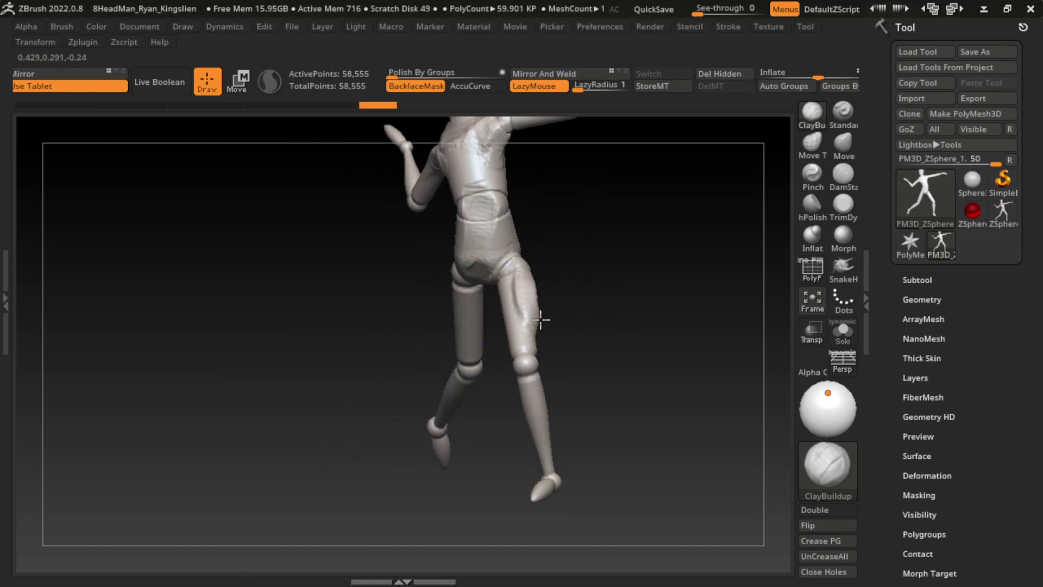
mouse_move(631, 291)
mouse_down()
mouse_move(552, 296)
mouse_move(565, 263)
mouse_up()
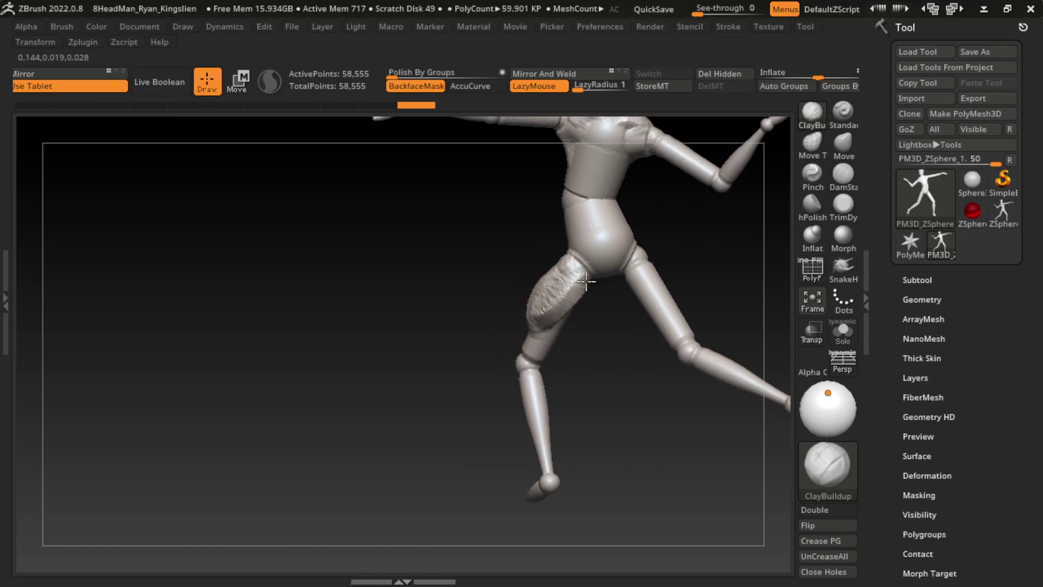
drag(487, 346, 684, 323)
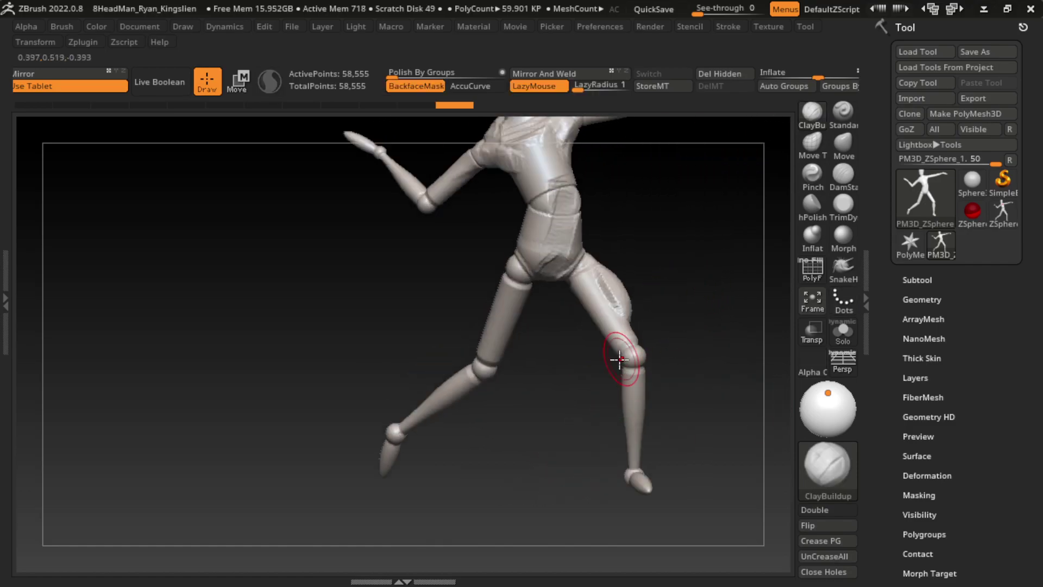
drag(601, 323, 584, 269)
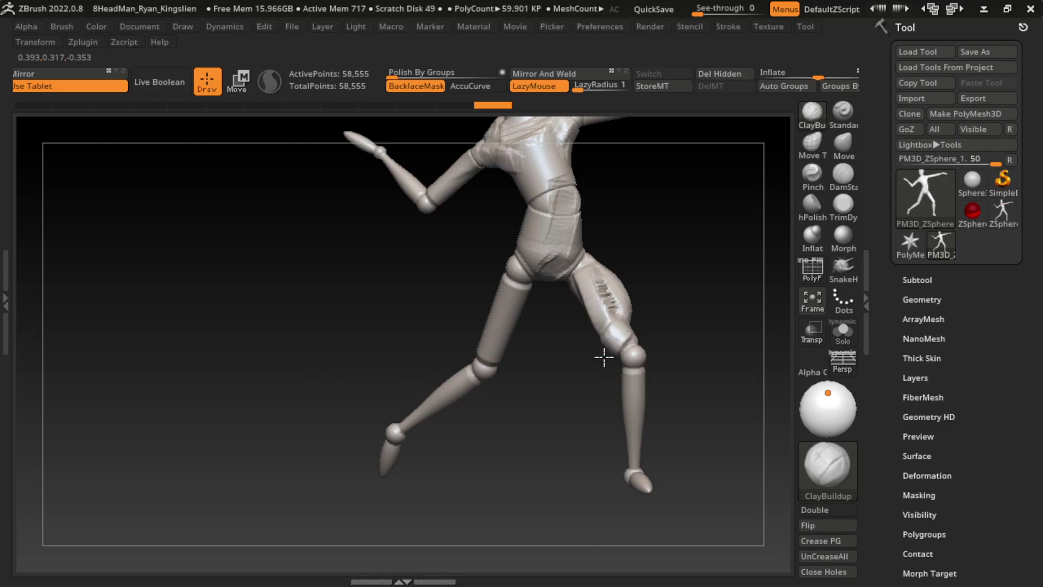
drag(605, 370, 636, 342)
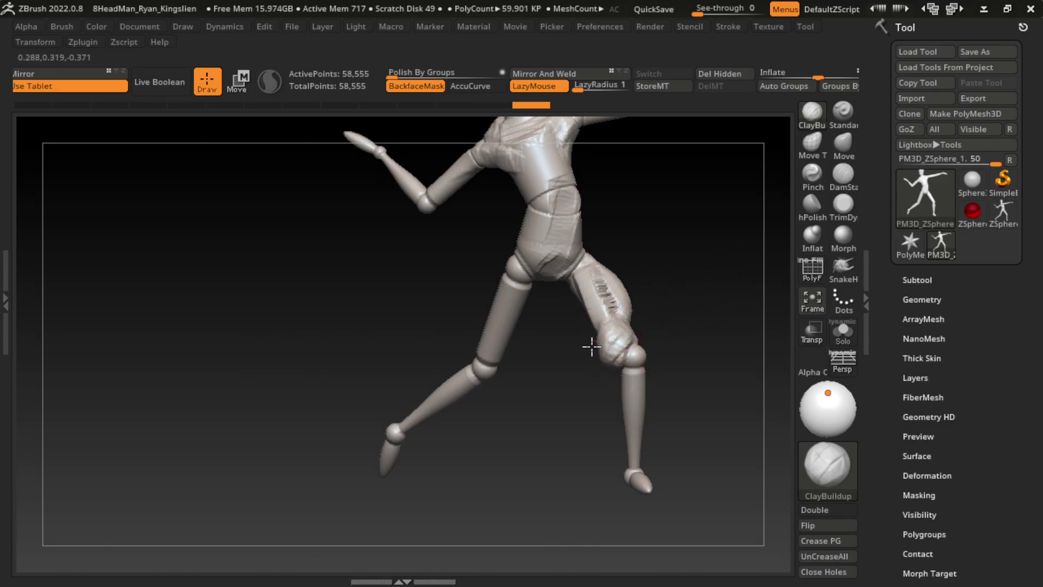
mouse_move(679, 304)
mouse_down()
mouse_move(682, 109)
mouse_move(574, 378)
mouse_move(630, 324)
mouse_up()
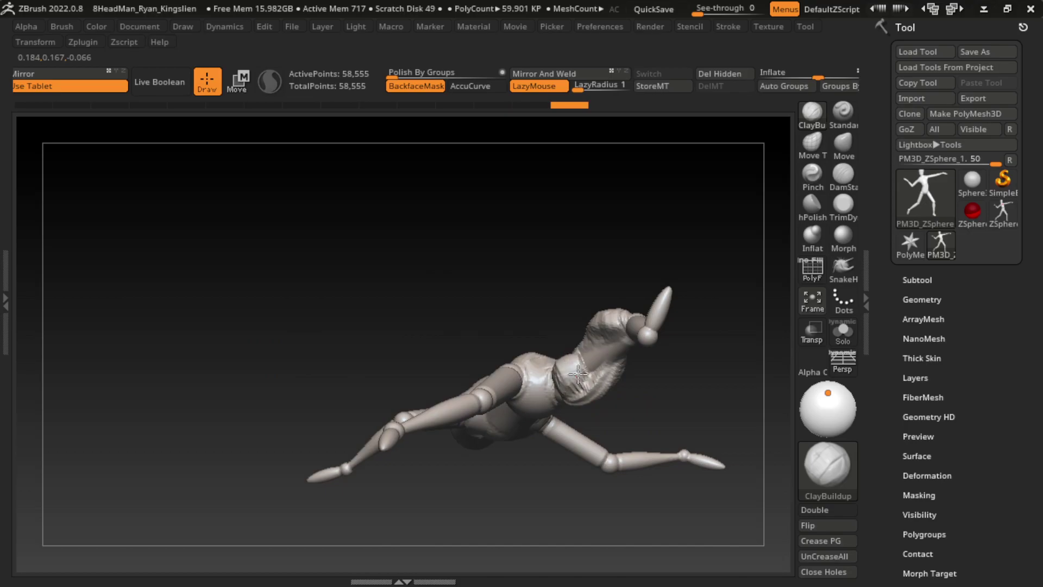
mouse_move(679, 261)
mouse_down()
mouse_move(728, 196)
mouse_move(738, 356)
mouse_up()
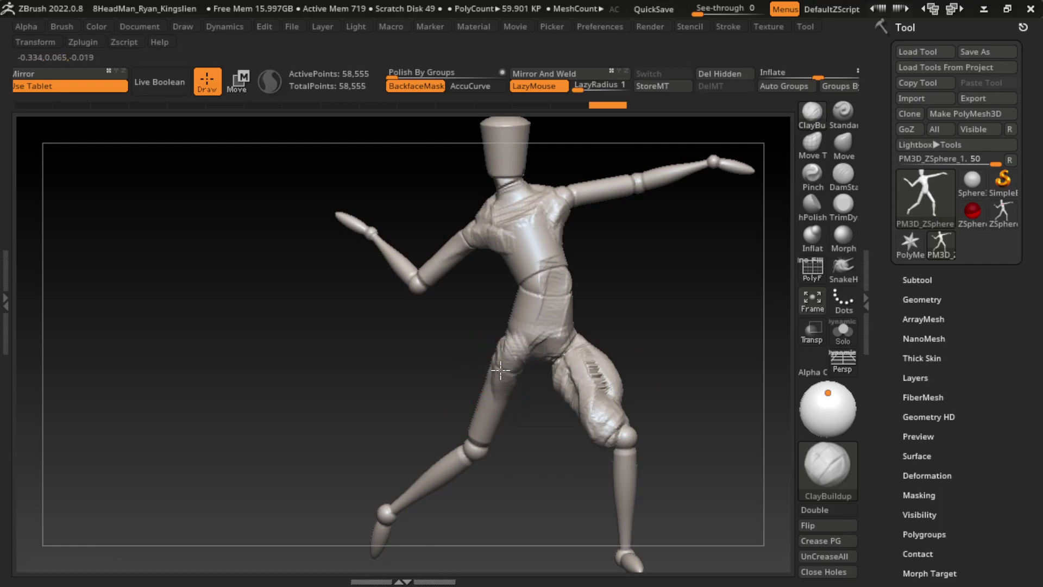
Build up clay on the thigh and smooth its surface
drag(493, 420, 502, 457)
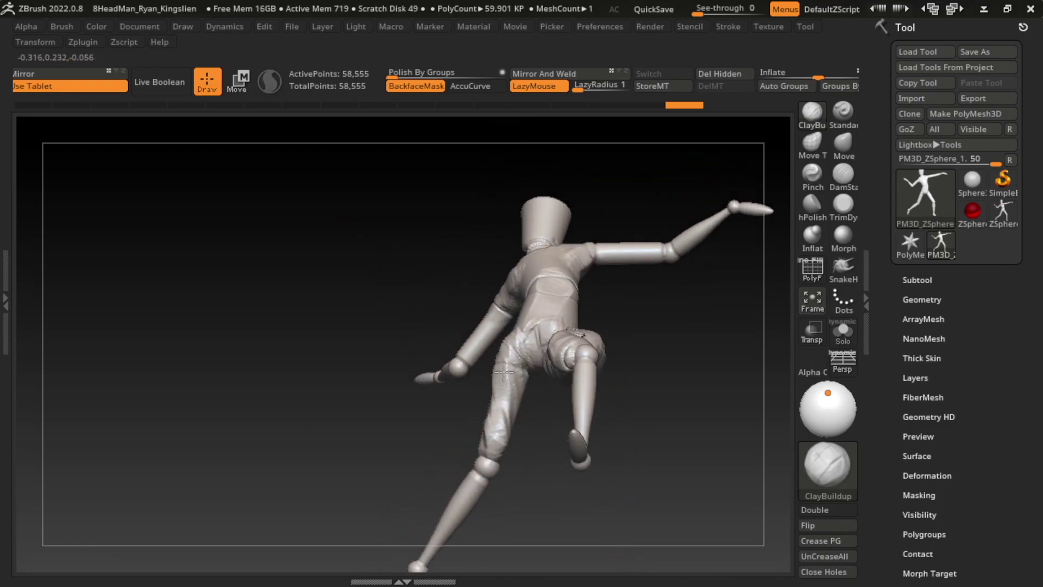
mouse_move(506, 452)
right_down()
mouse_move(533, 505)
mouse_move(510, 384)
right_up()
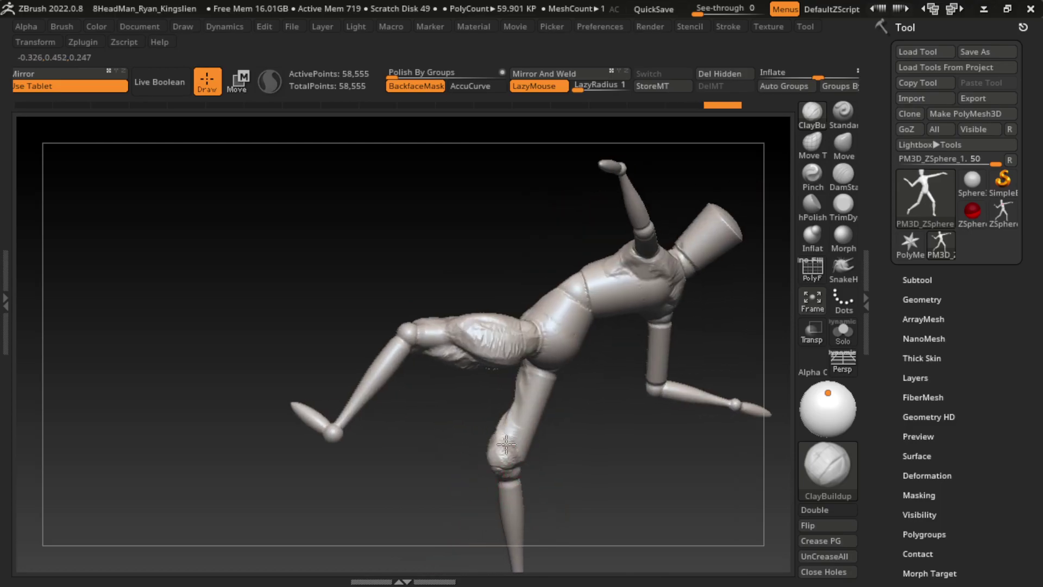
right_drag(596, 467, 538, 413)
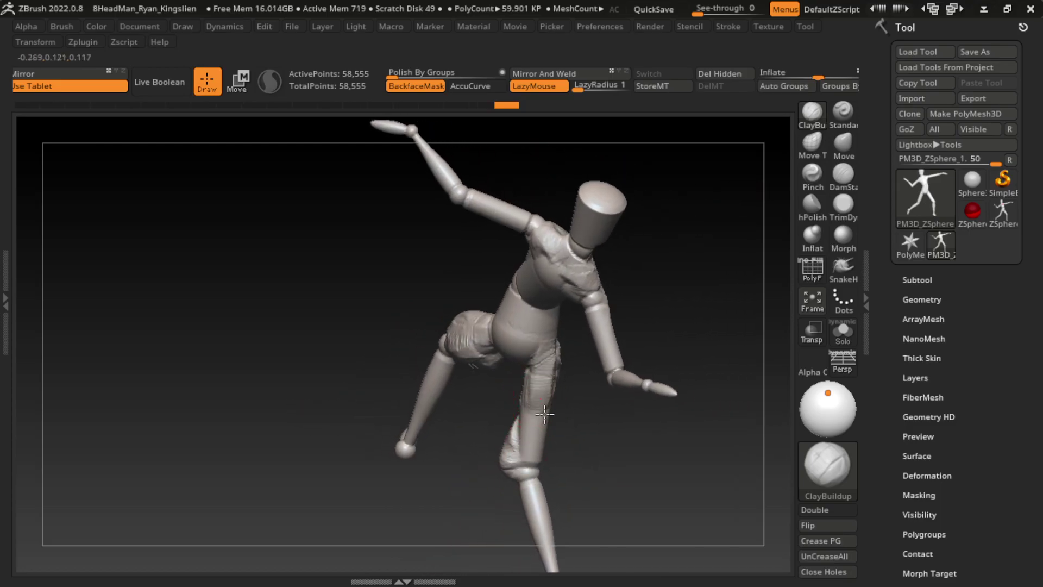
drag(538, 413, 545, 363)
mouse_move(545, 363)
right_down()
mouse_move(582, 443)
mouse_move(536, 430)
right_up()
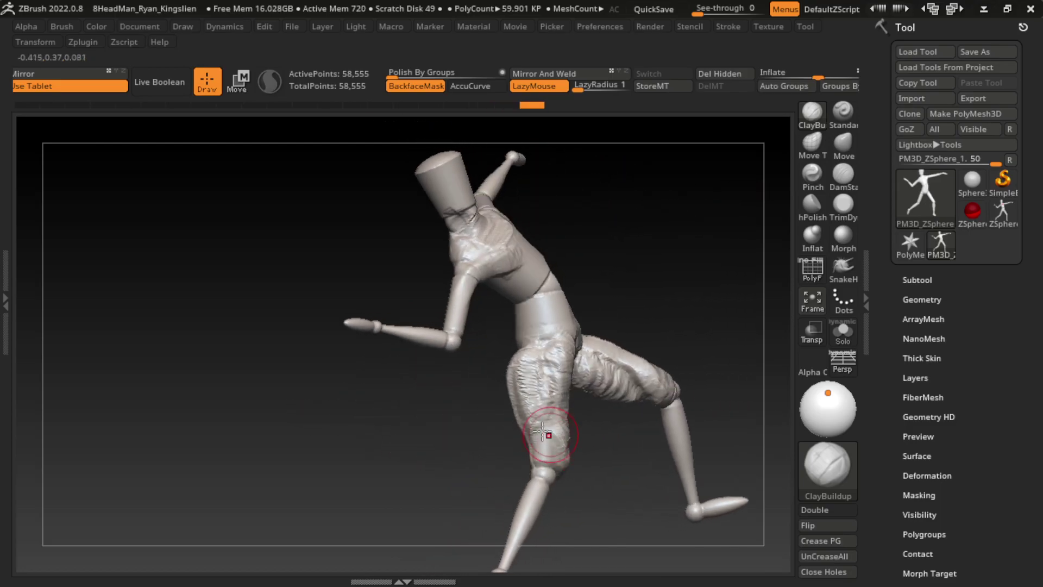
drag(535, 431, 538, 380)
right_drag(538, 381, 664, 249)
right_drag(531, 435, 720, 301)
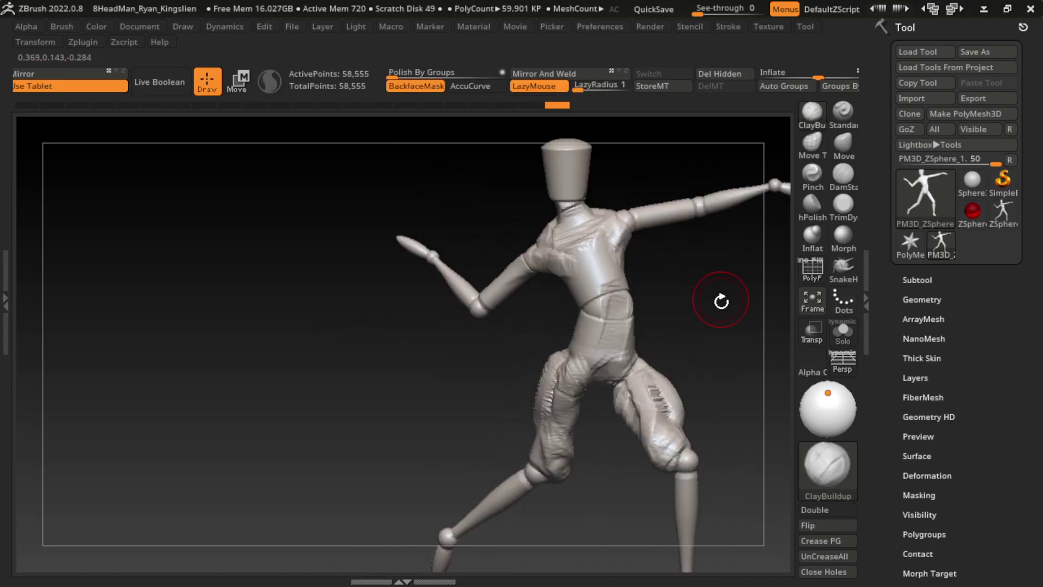
mouse_move(494, 499)
alt+right_down()
mouse_move(601, 450)
mouse_move(556, 322)
alt+right_up()
Add clay down the shin and more muscle on the thigh
key(ctrl)
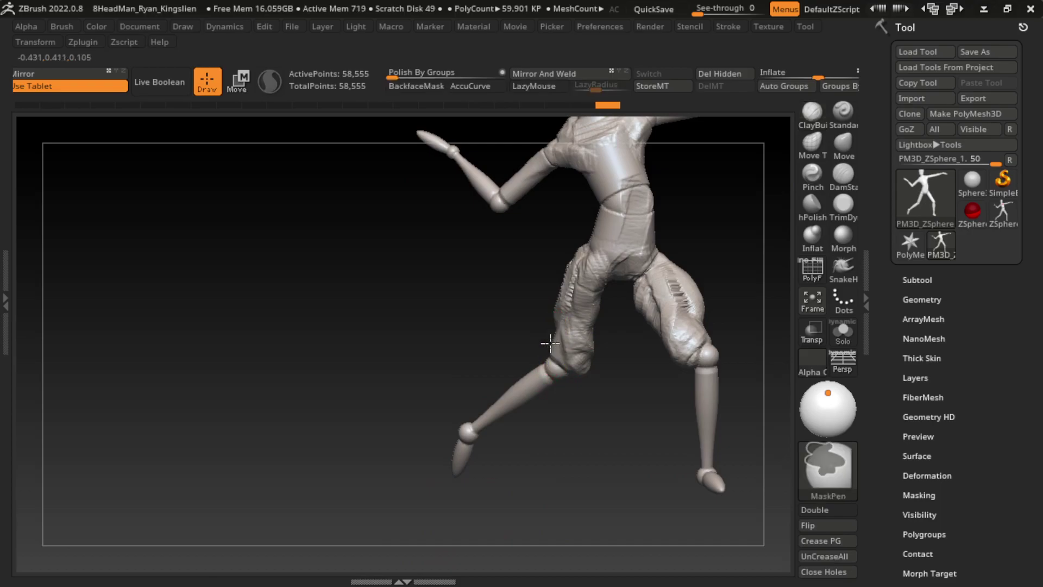
key(ctrl)
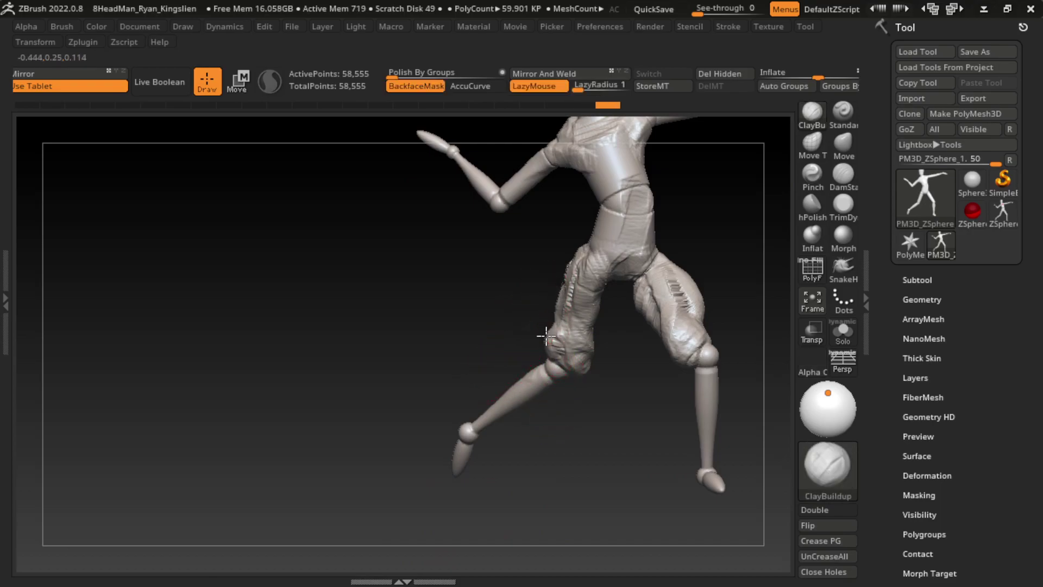
drag(546, 336, 545, 413)
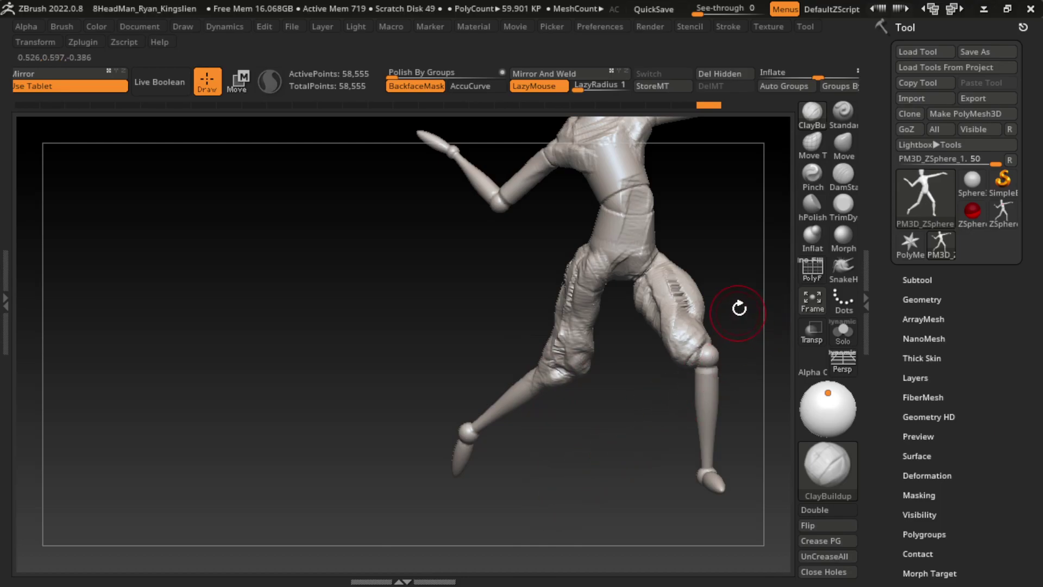
drag(739, 309, 633, 289)
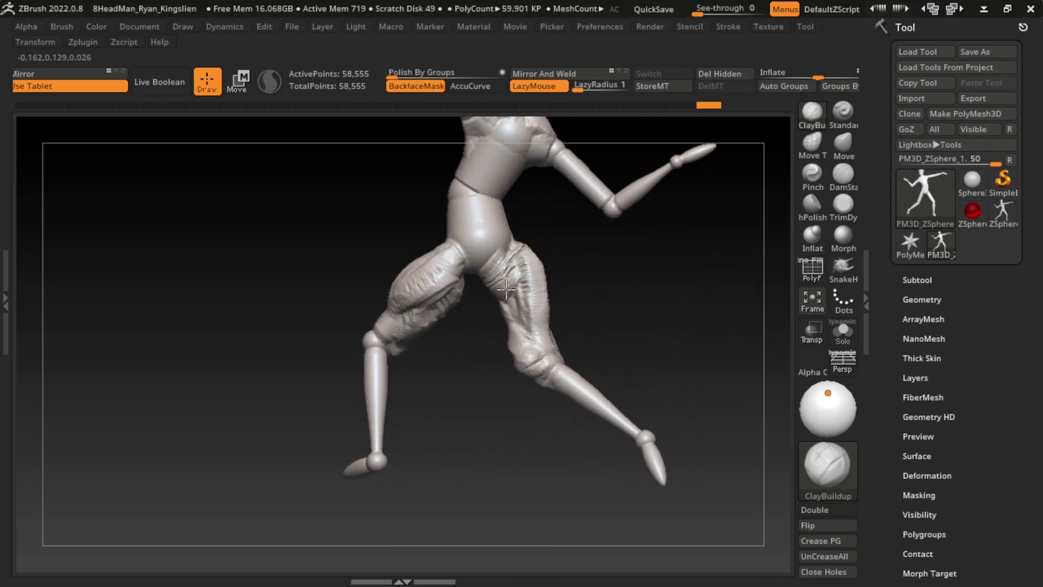
drag(506, 291, 519, 323)
drag(751, 331, 726, 312)
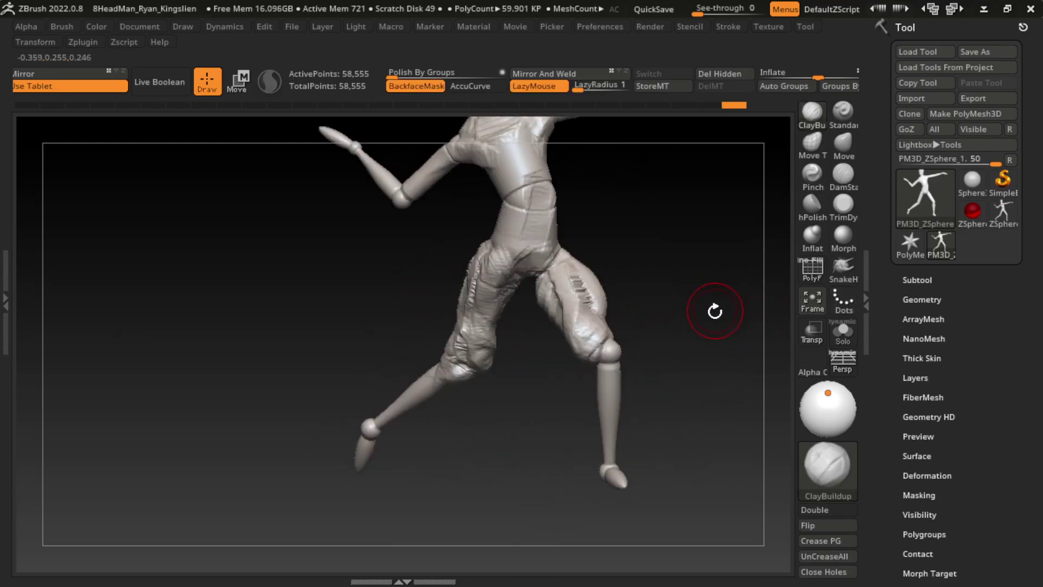
Undo two thigh strokes, redo them, and orbit to review both legs from behind
key(ctrl+z)
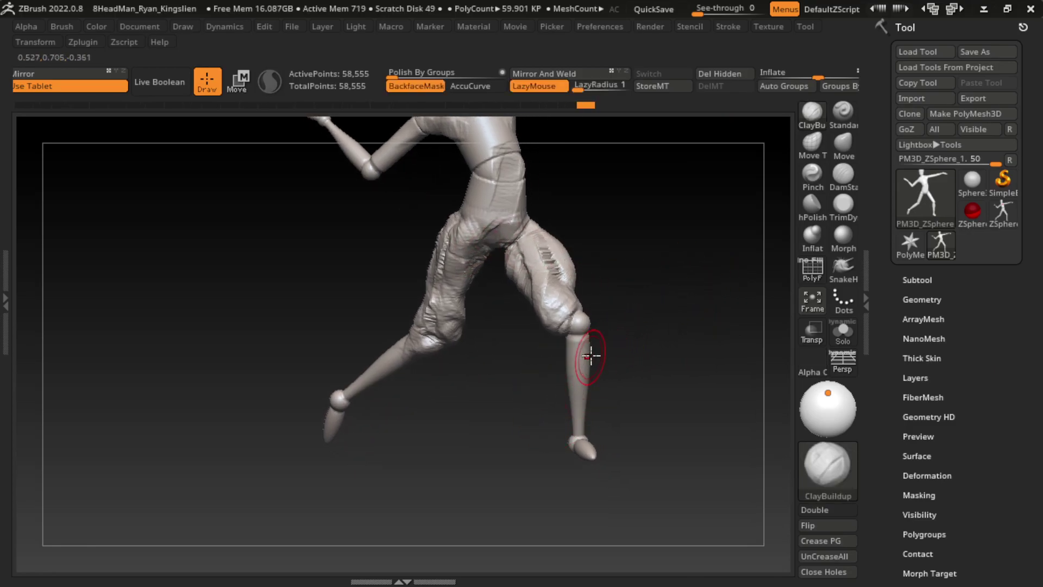
key(ctrl+z)
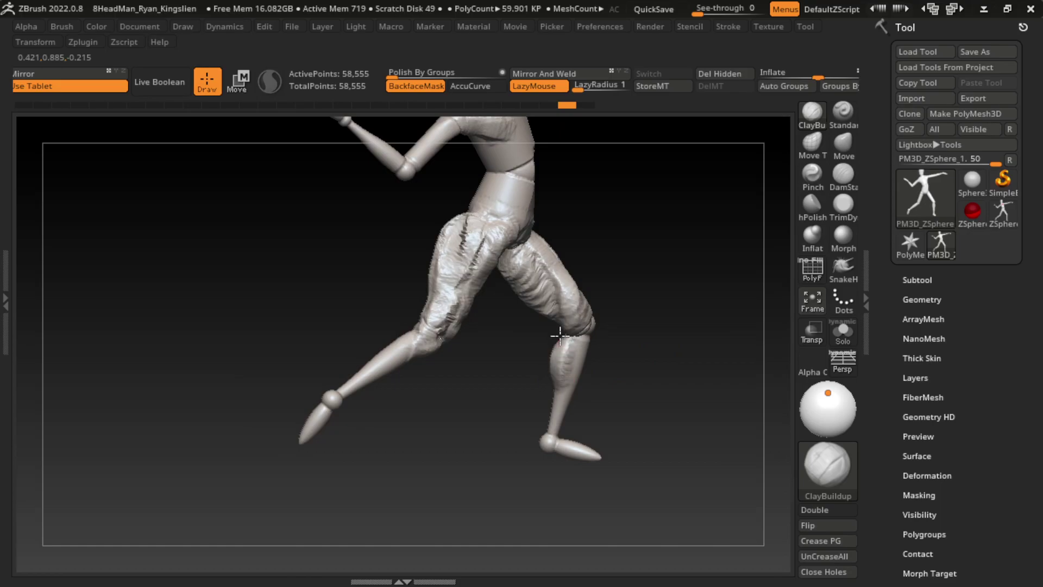
key(ctrl+shift+z)
key(ctrl+shift+z)
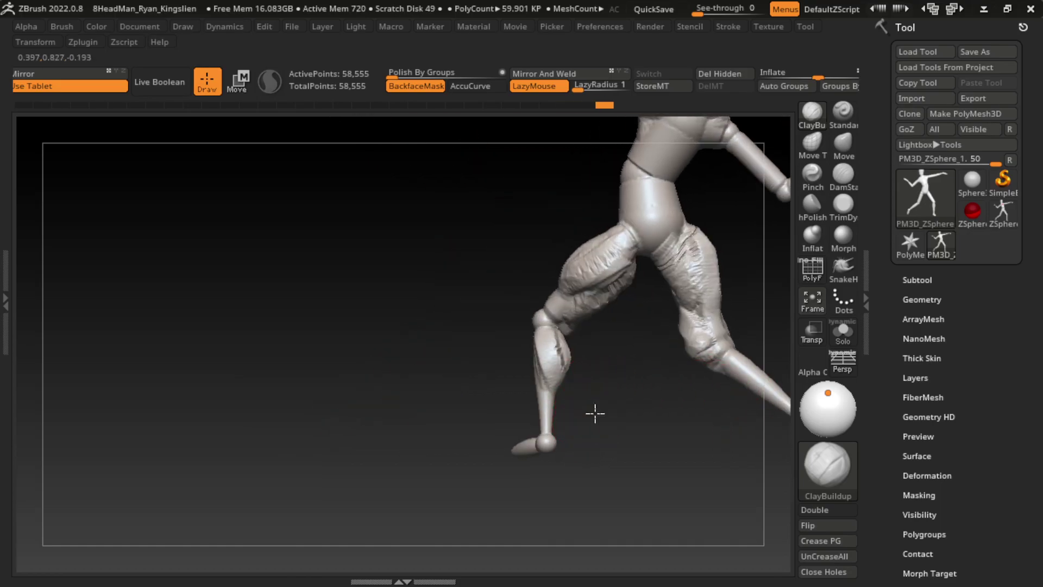
drag(595, 413, 548, 421)
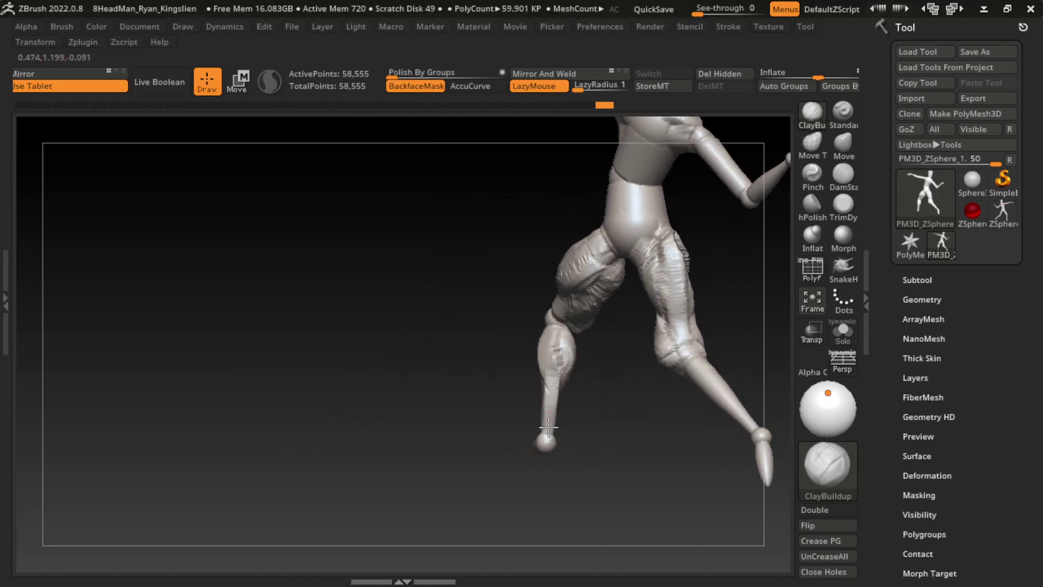
key(ctrl+shift+z)
drag(728, 396, 612, 356)
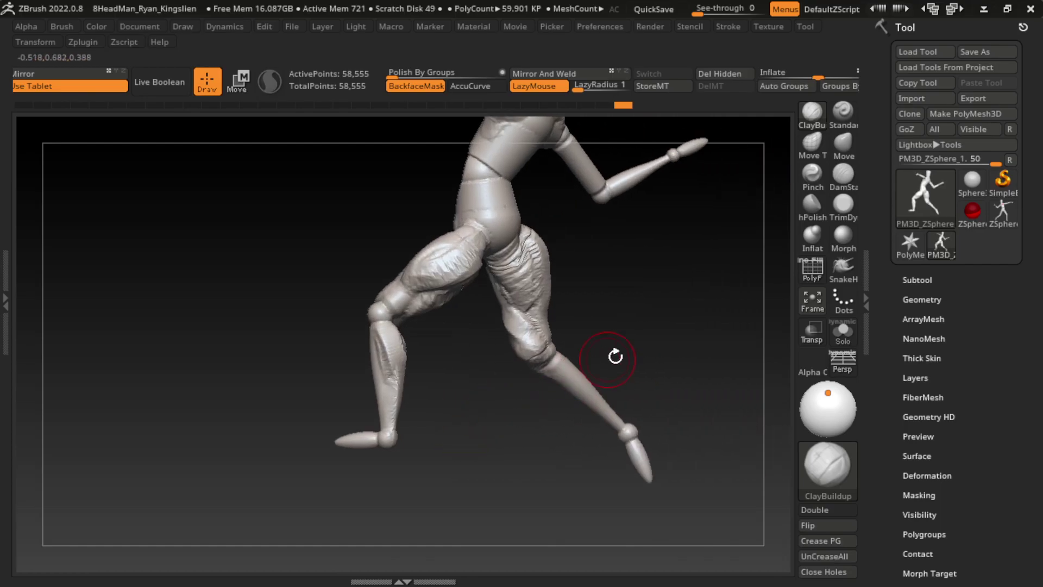
mouse_move(702, 352)
mouse_down()
mouse_move(572, 370)
mouse_move(598, 427)
mouse_move(442, 487)
mouse_up()
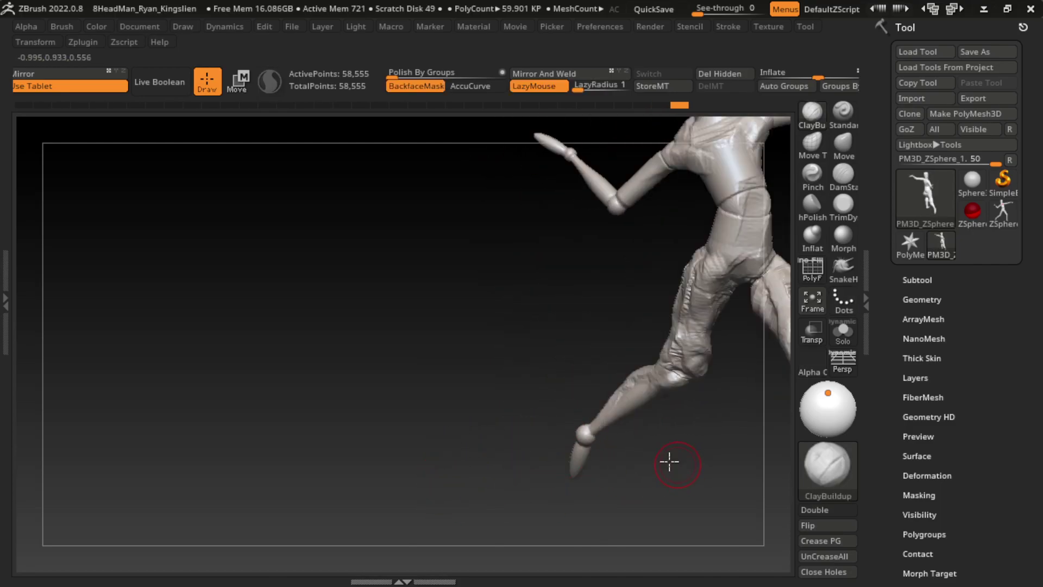
drag(669, 462, 383, 445)
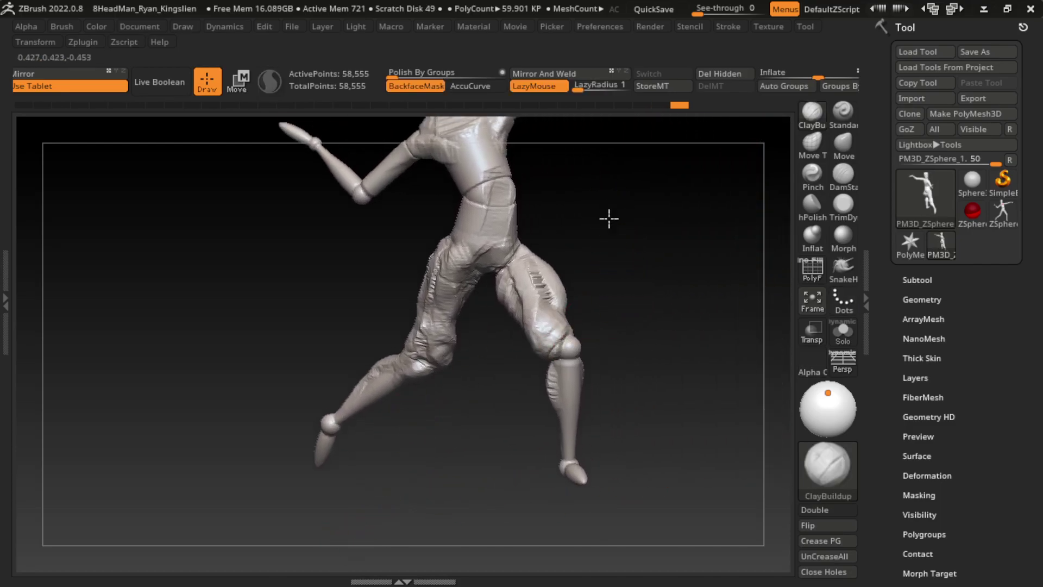
Build clay on the shoulder and chest side, undoing the last bad stroke
key(f)
drag(550, 207, 542, 182)
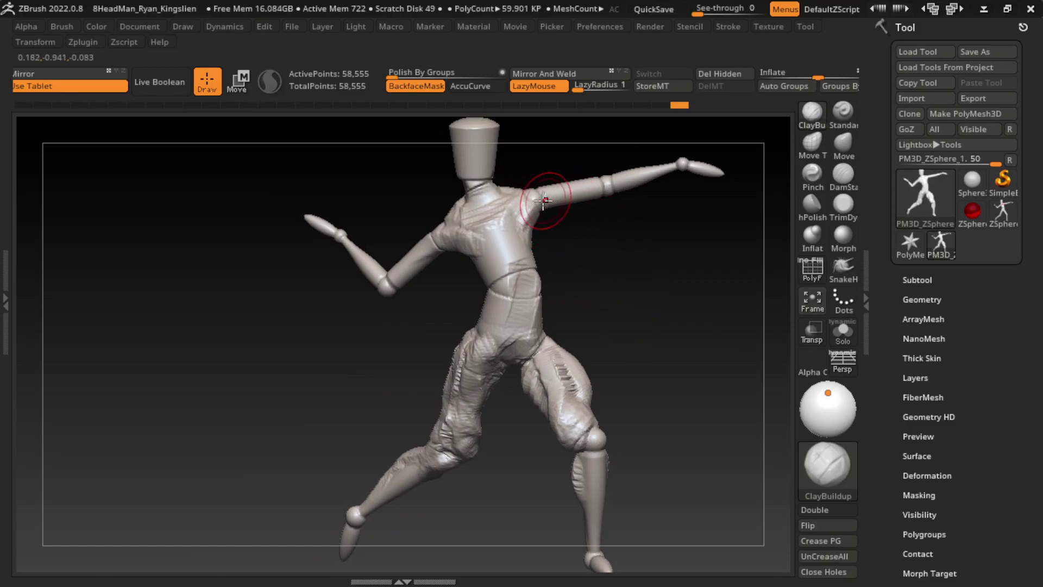
drag(600, 214, 489, 289)
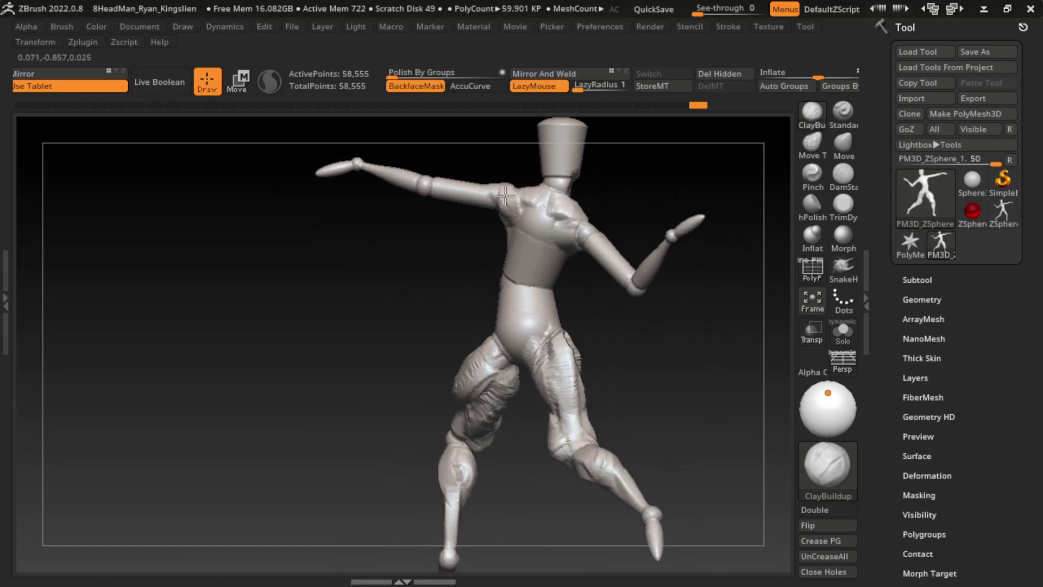
drag(505, 195, 510, 205)
drag(457, 242, 629, 312)
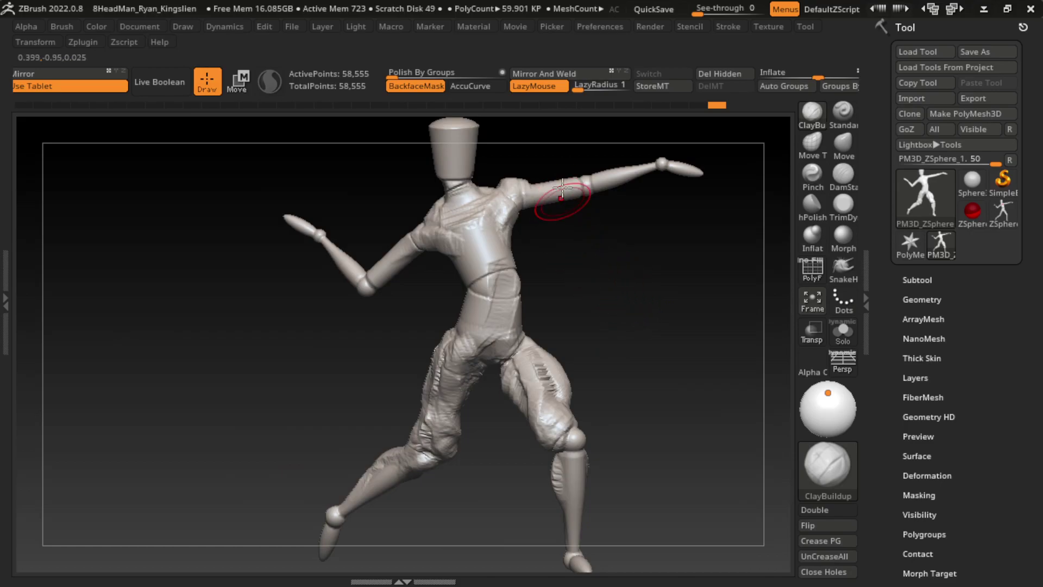
drag(533, 170, 456, 261)
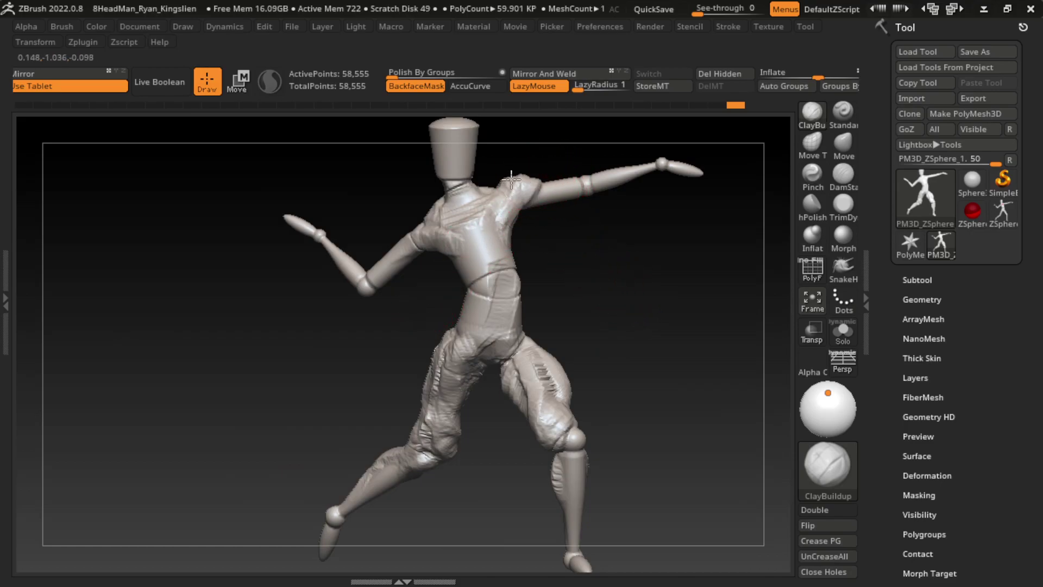
key(ctrl+z)
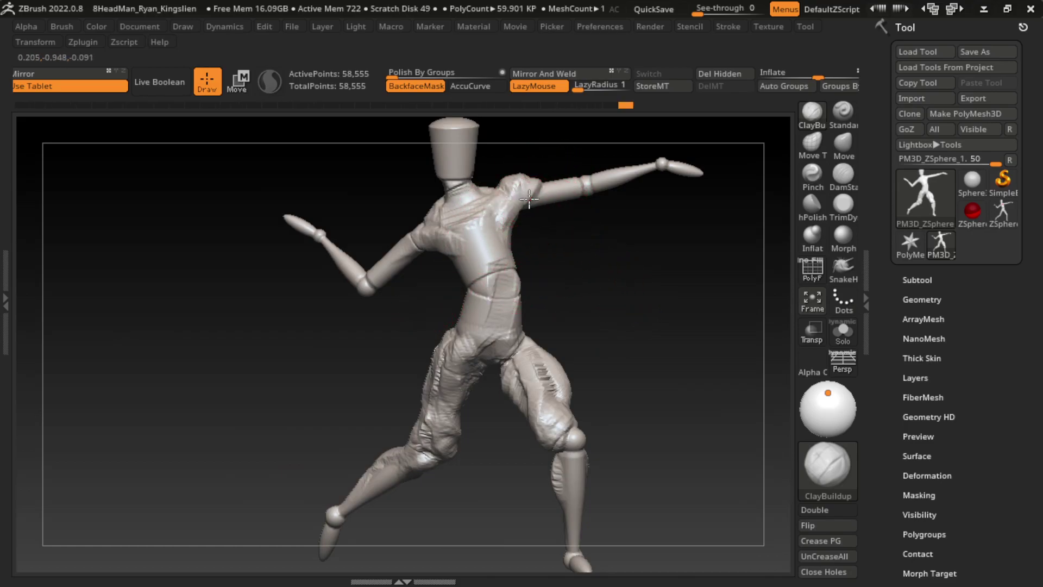
Build up the outstretched upper arm from the shoulder toward the elbow
drag(529, 200, 559, 185)
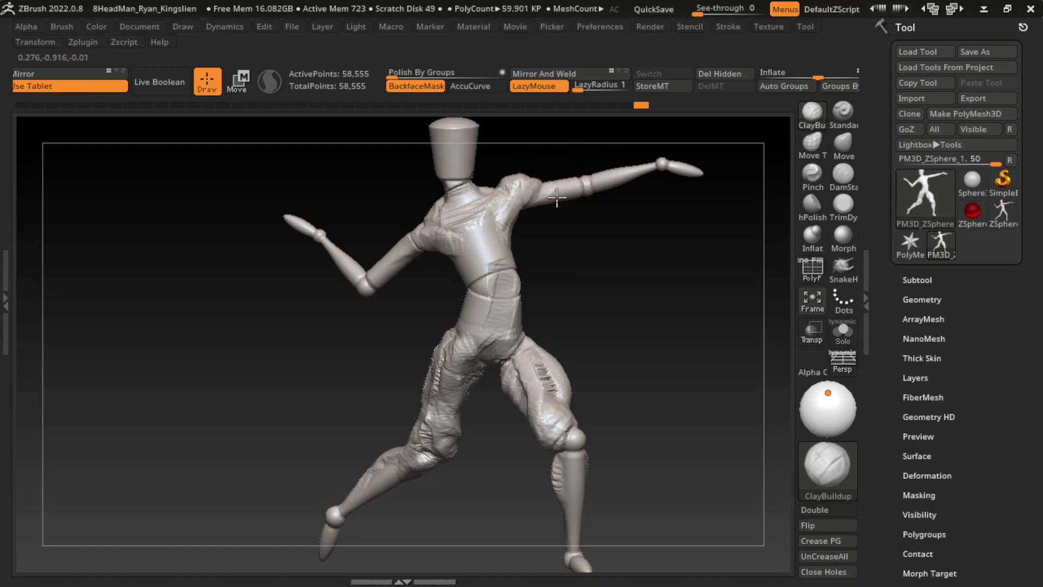
drag(550, 196, 558, 198)
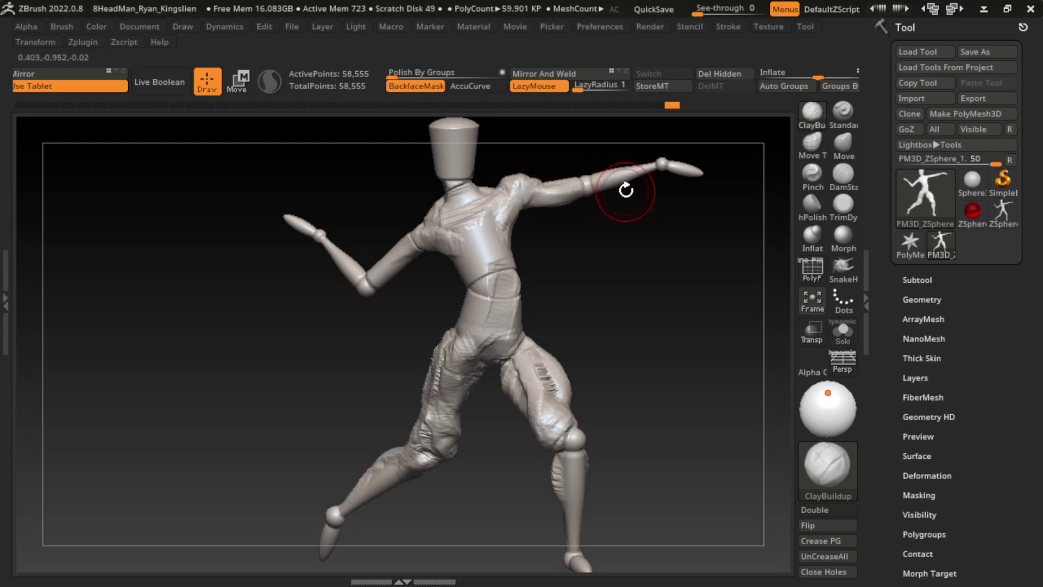
mouse_move(626, 190)
mouse_down()
mouse_move(607, 167)
mouse_move(698, 168)
mouse_up()
scroll(638, 250, up, 2)
mouse_move(639, 250)
mouse_down()
mouse_move(621, 246)
mouse_move(598, 213)
mouse_move(652, 212)
mouse_move(611, 201)
mouse_up()
drag(701, 232, 731, 262)
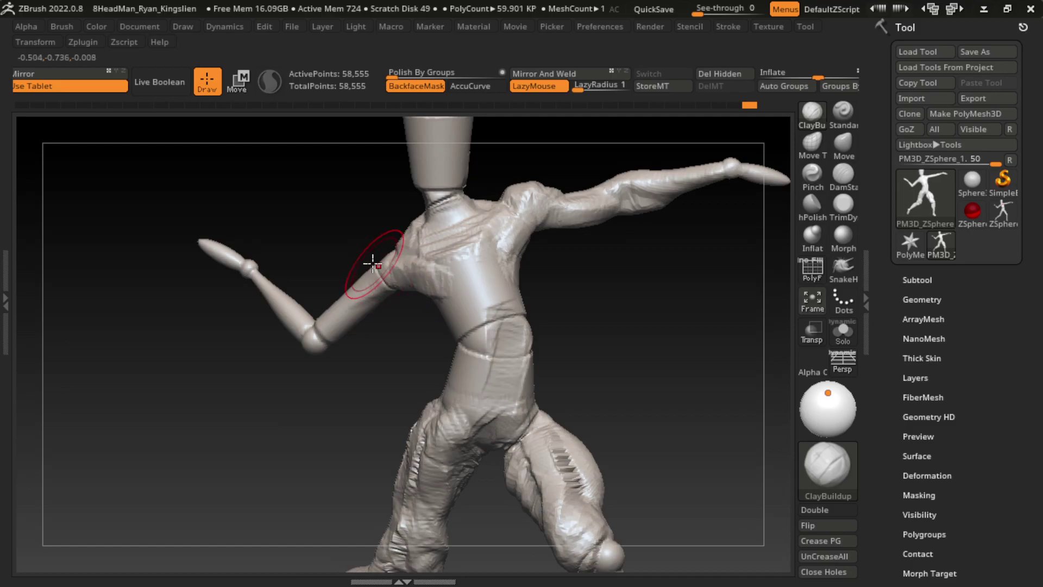
mouse_move(351, 275)
mouse_down()
mouse_move(364, 353)
mouse_move(380, 326)
mouse_up()
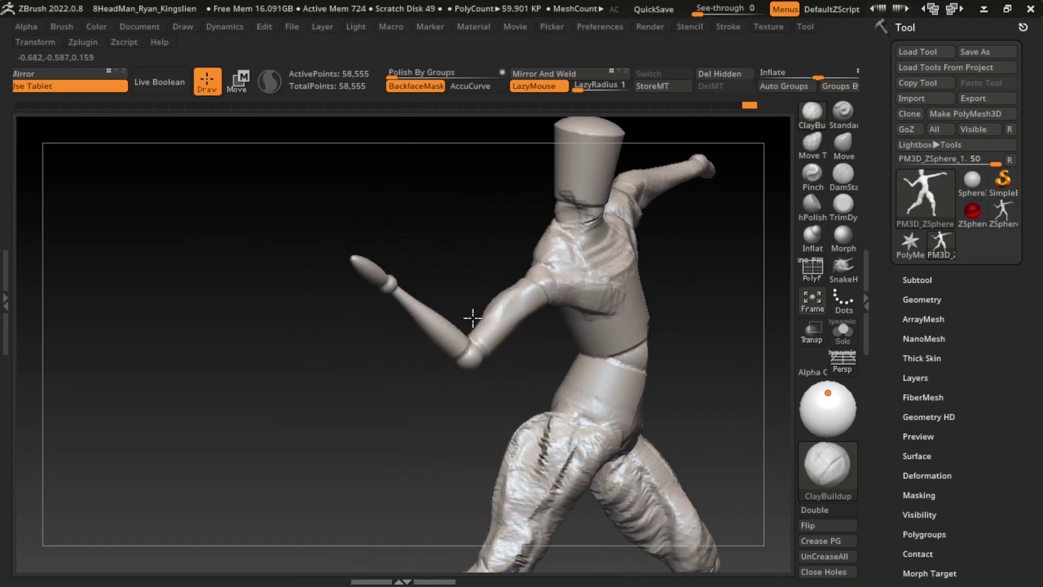
drag(500, 304, 478, 315)
mouse_move(544, 304)
mouse_down()
mouse_move(623, 268)
mouse_move(443, 345)
mouse_up()
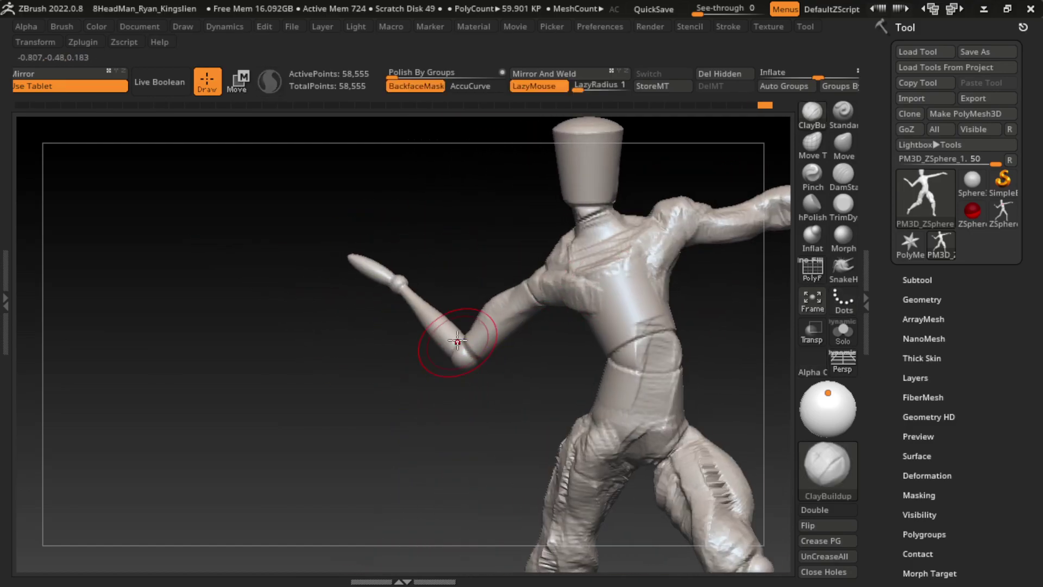
mouse_move(430, 291)
mouse_down()
mouse_move(539, 313)
mouse_move(661, 255)
mouse_move(710, 291)
mouse_up()
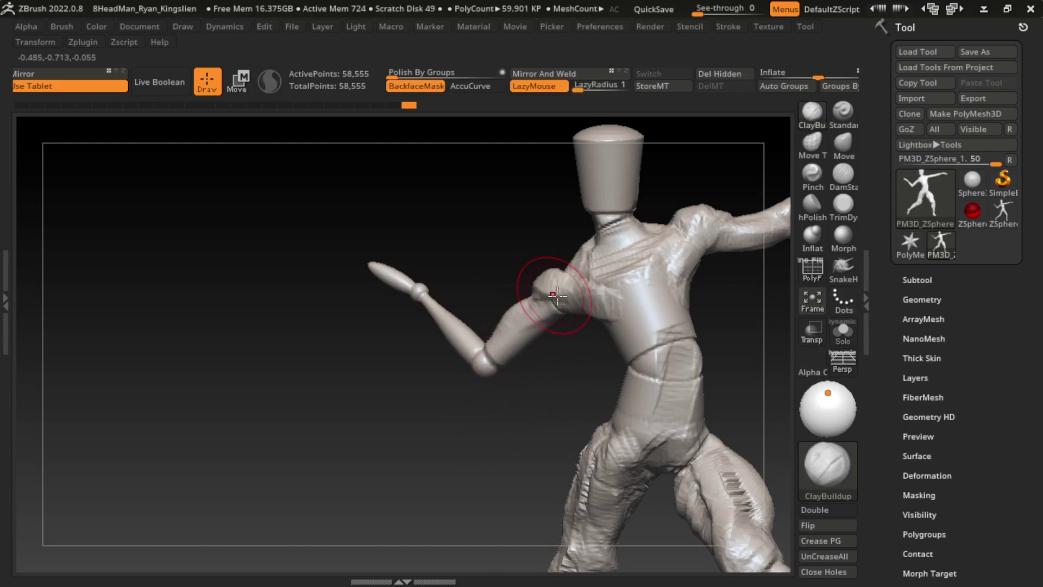
drag(539, 369, 535, 454)
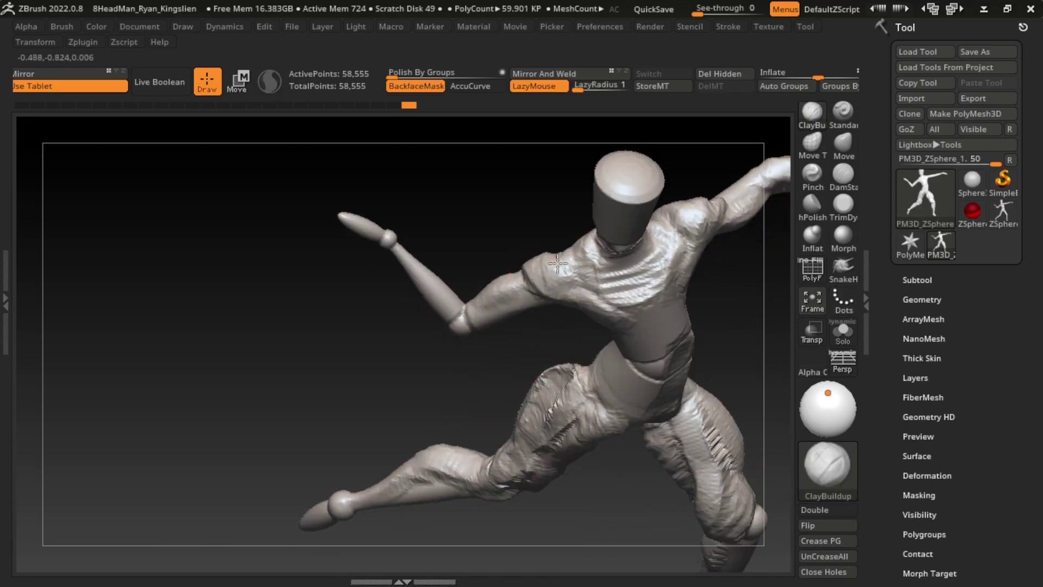
mouse_move(752, 309)
mouse_down()
mouse_move(644, 286)
mouse_move(745, 233)
mouse_move(610, 298)
mouse_move(459, 263)
mouse_up()
key(s)
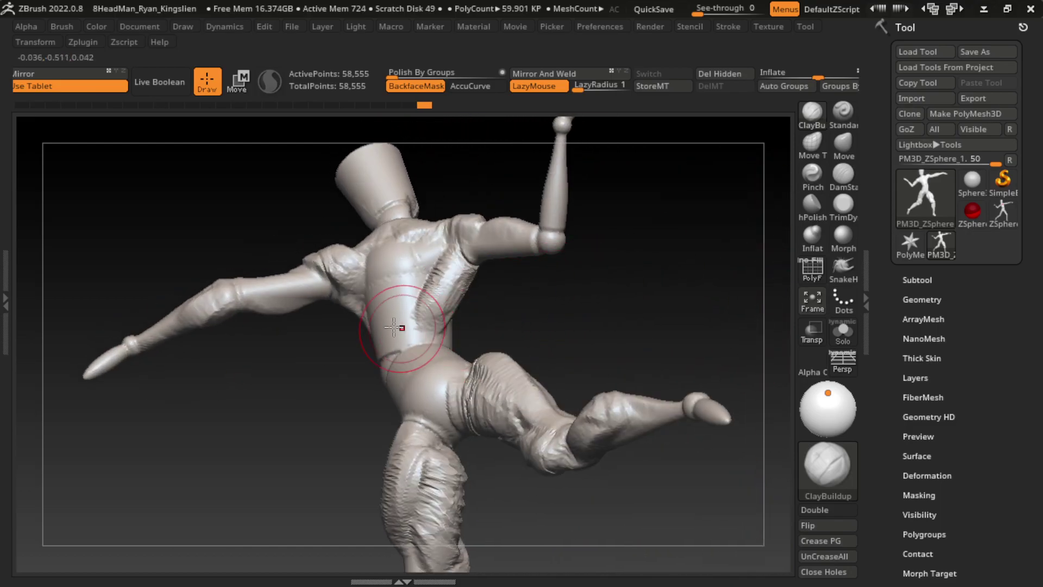
mouse_move(537, 304)
mouse_down()
mouse_move(608, 320)
mouse_move(715, 299)
mouse_move(568, 321)
mouse_move(527, 302)
mouse_up()
drag(390, 269, 407, 355)
mouse_move(535, 337)
mouse_down()
mouse_move(418, 380)
mouse_move(505, 326)
mouse_move(362, 344)
mouse_up()
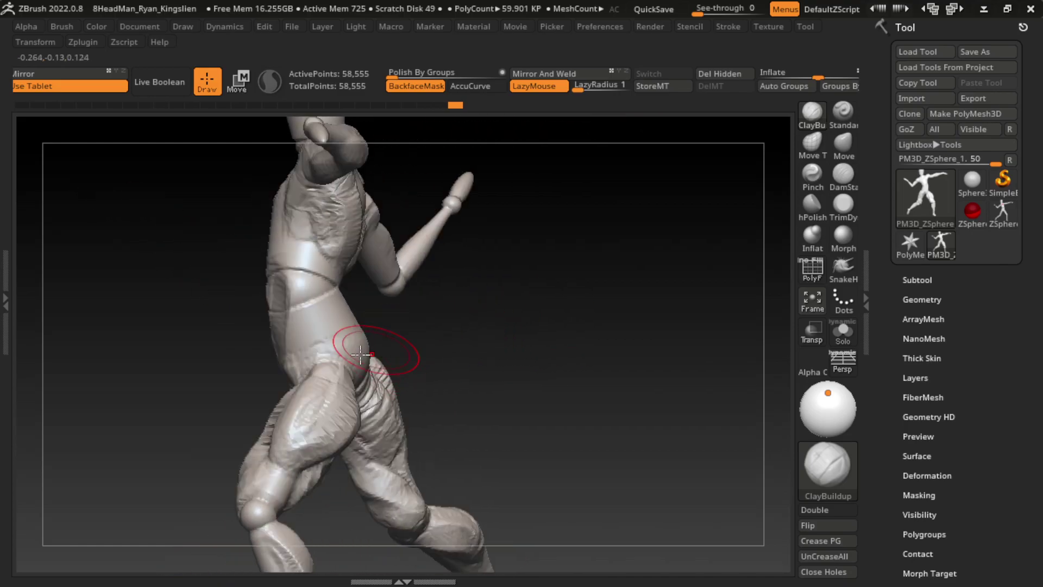
drag(446, 348, 564, 353)
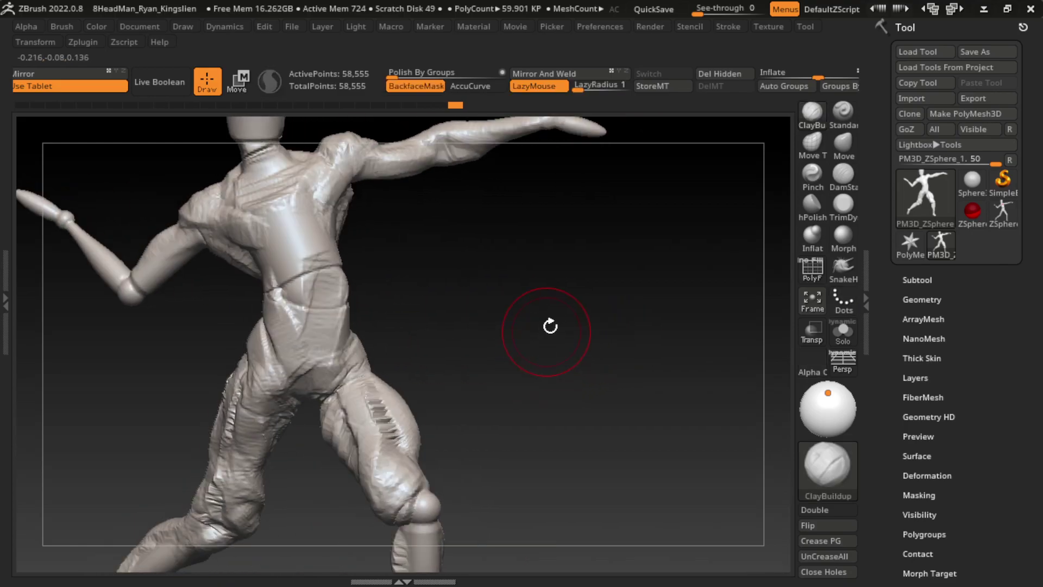
drag(472, 315, 348, 329)
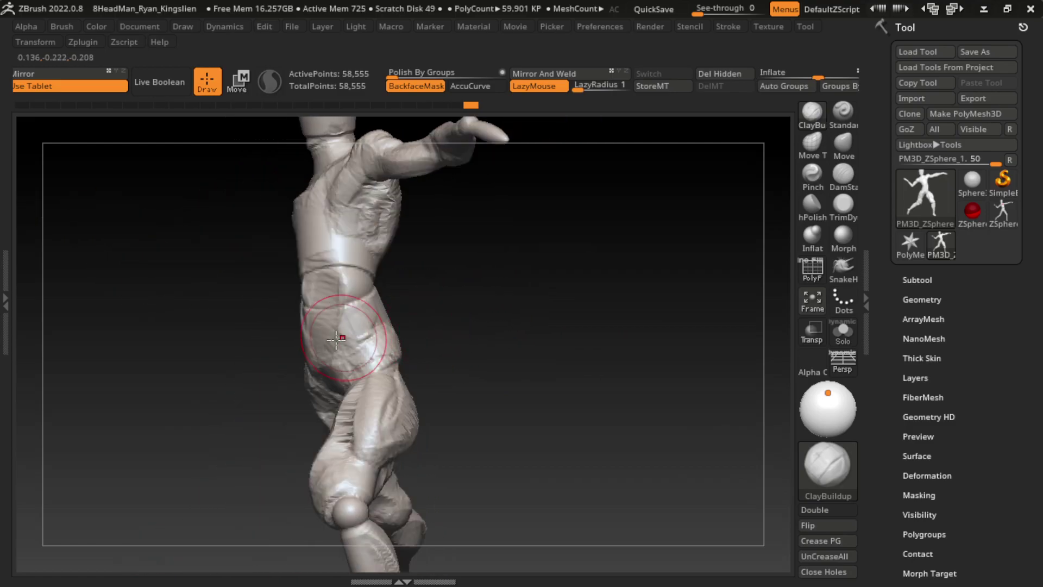
mouse_move(489, 315)
mouse_down()
mouse_move(540, 310)
mouse_move(391, 353)
mouse_up()
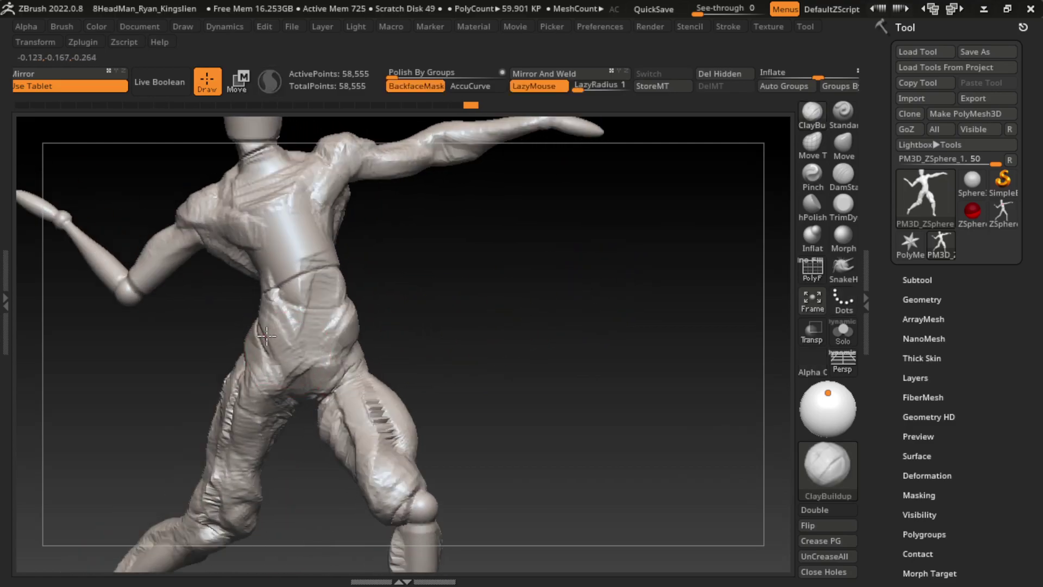
mouse_move(391, 297)
mouse_down()
mouse_move(315, 238)
mouse_move(303, 197)
mouse_up()
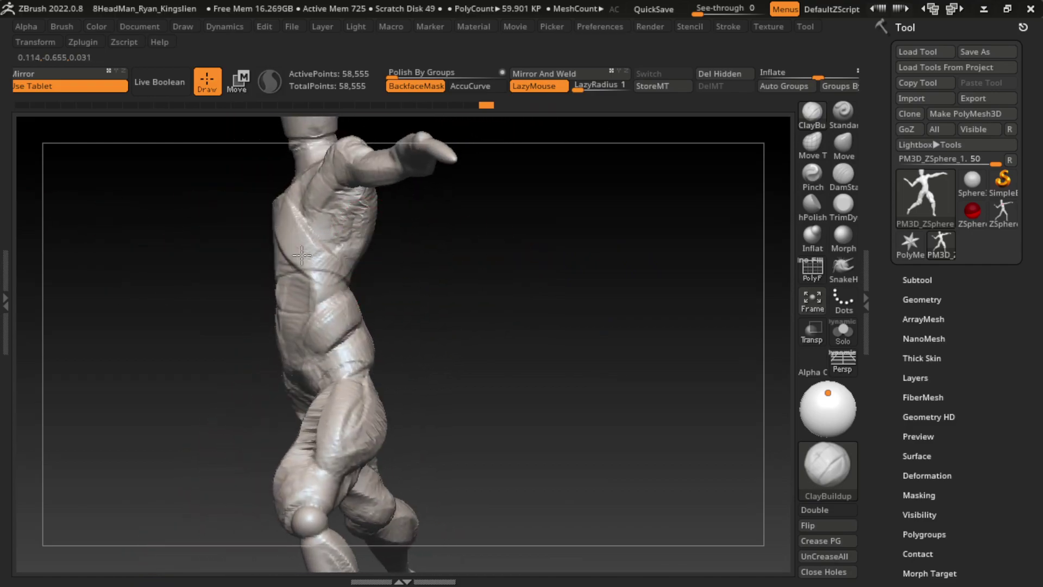
mouse_move(554, 291)
mouse_down()
mouse_move(434, 289)
mouse_move(260, 239)
mouse_move(330, 275)
mouse_move(187, 309)
mouse_up()
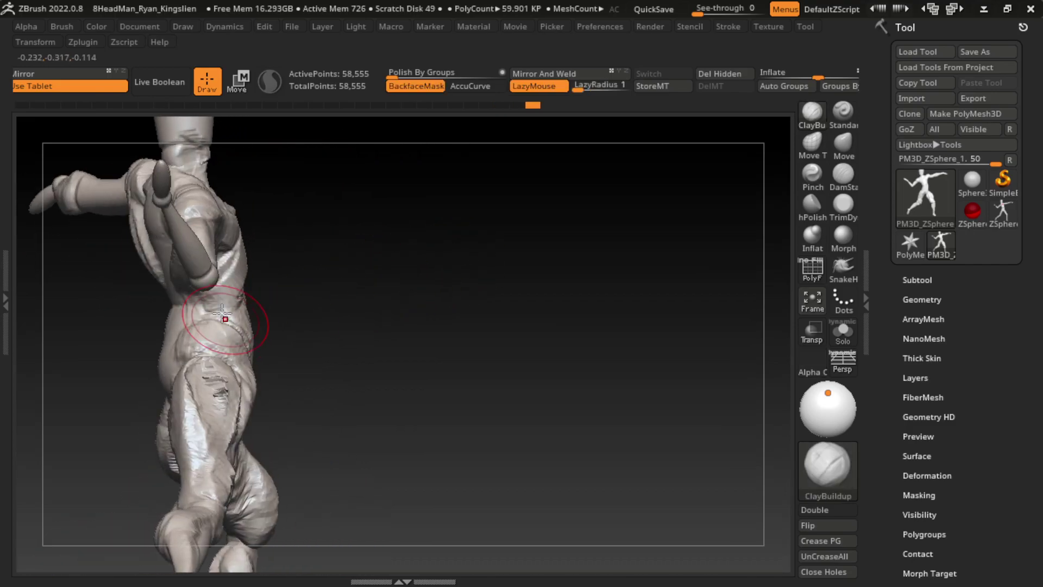
drag(494, 272, 516, 307)
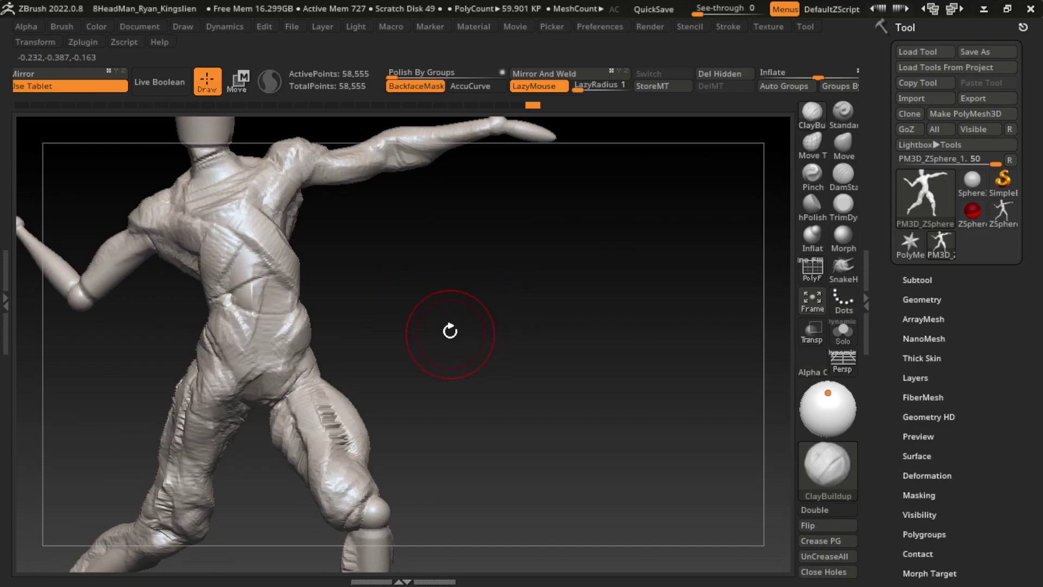
drag(442, 329, 233, 284)
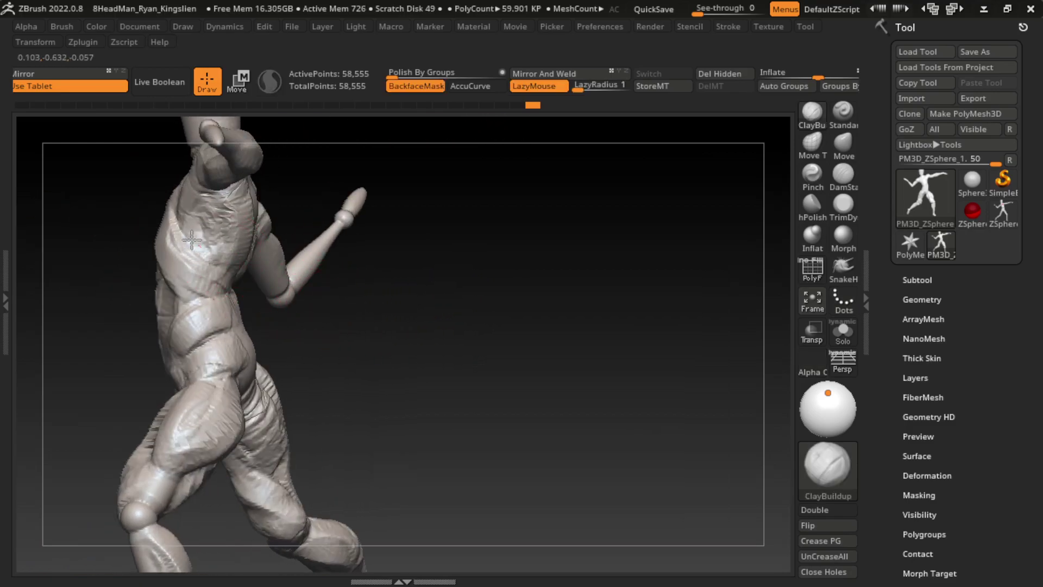
drag(384, 306, 519, 356)
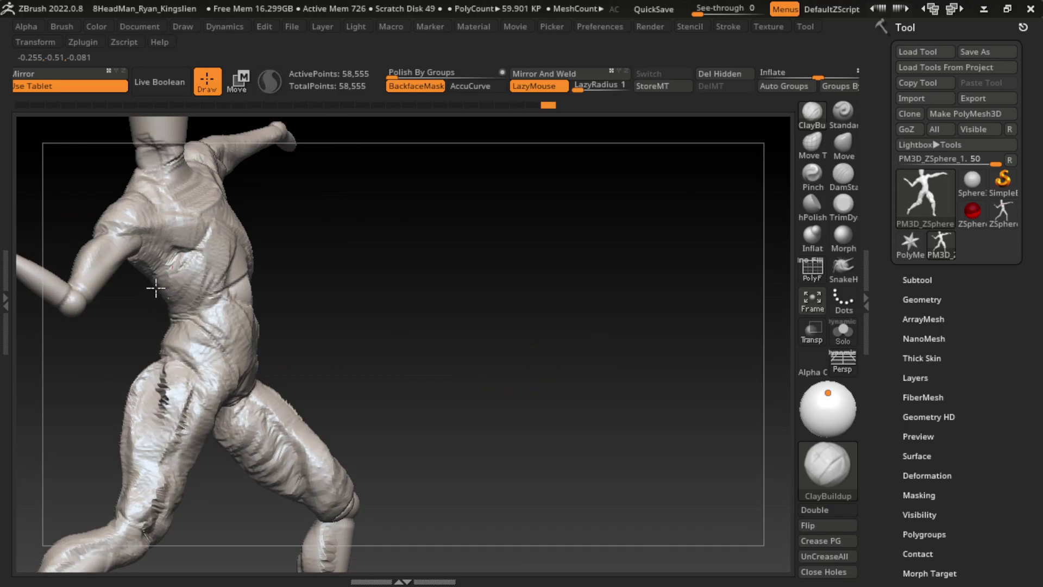
mouse_move(392, 326)
mouse_down()
mouse_move(525, 348)
mouse_move(380, 372)
mouse_up()
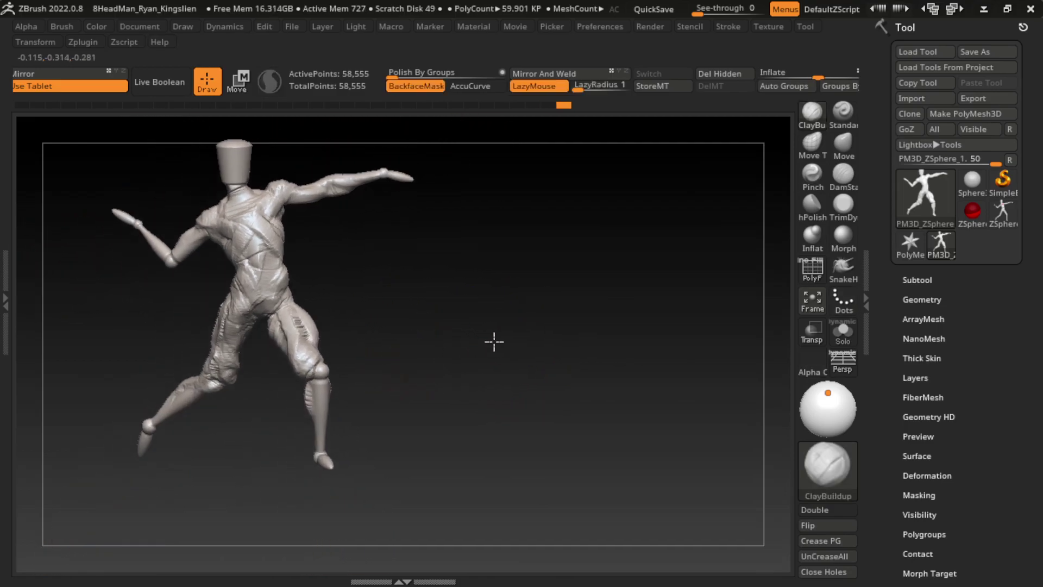
Zoom in on the outstretched arm and thicken its hand into a rounder fist
drag(493, 342, 514, 351)
mouse_move(543, 285)
mouse_down()
mouse_move(601, 233)
mouse_move(628, 302)
mouse_move(608, 319)
mouse_move(541, 303)
mouse_move(512, 260)
mouse_move(624, 261)
mouse_up()
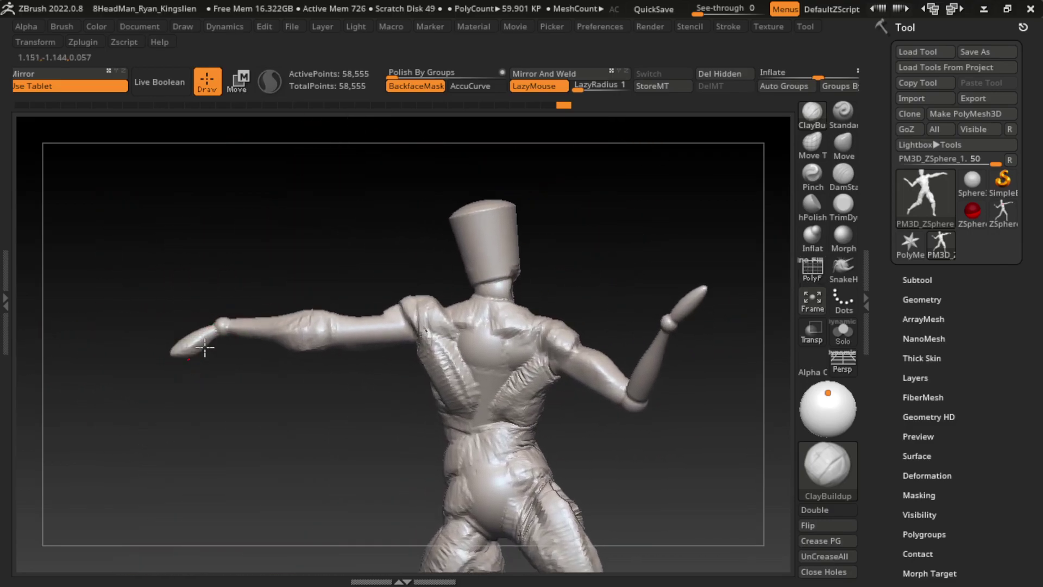
drag(205, 348, 163, 390)
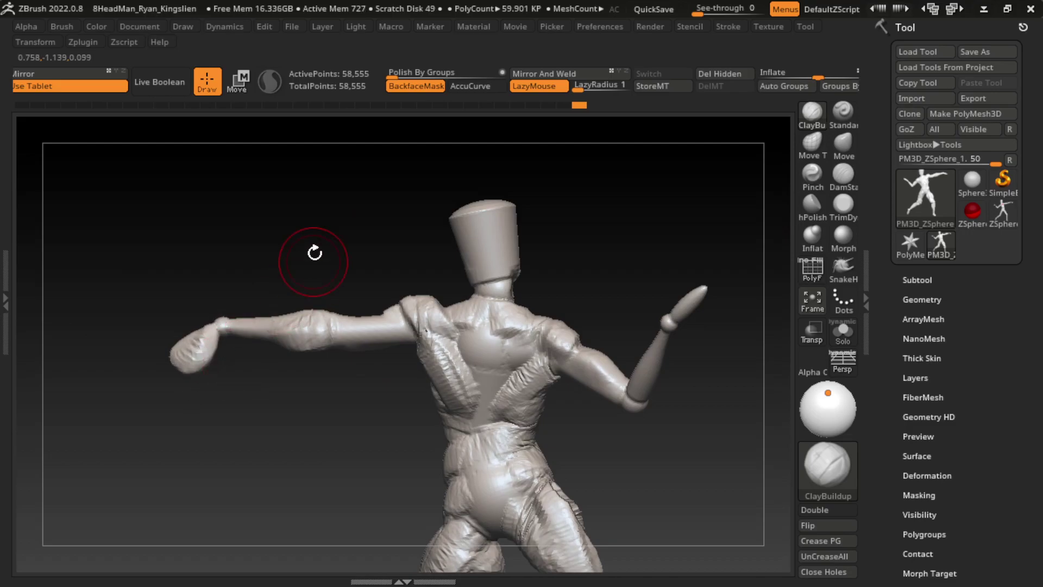
mouse_move(309, 251)
mouse_down()
mouse_move(613, 251)
mouse_move(443, 333)
mouse_move(672, 242)
mouse_up()
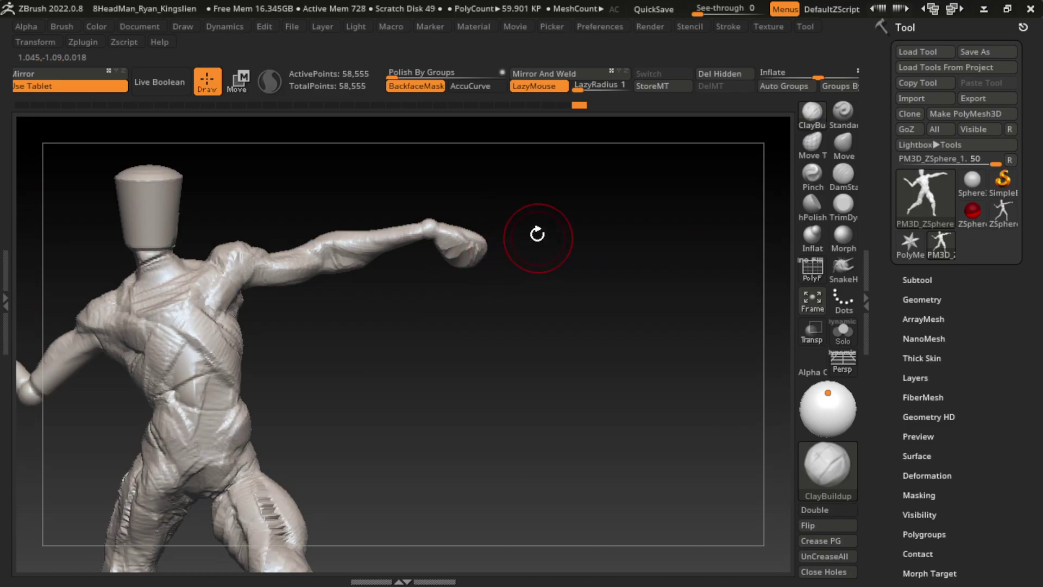
mouse_move(579, 193)
mouse_down()
mouse_move(540, 228)
mouse_move(511, 211)
mouse_up()
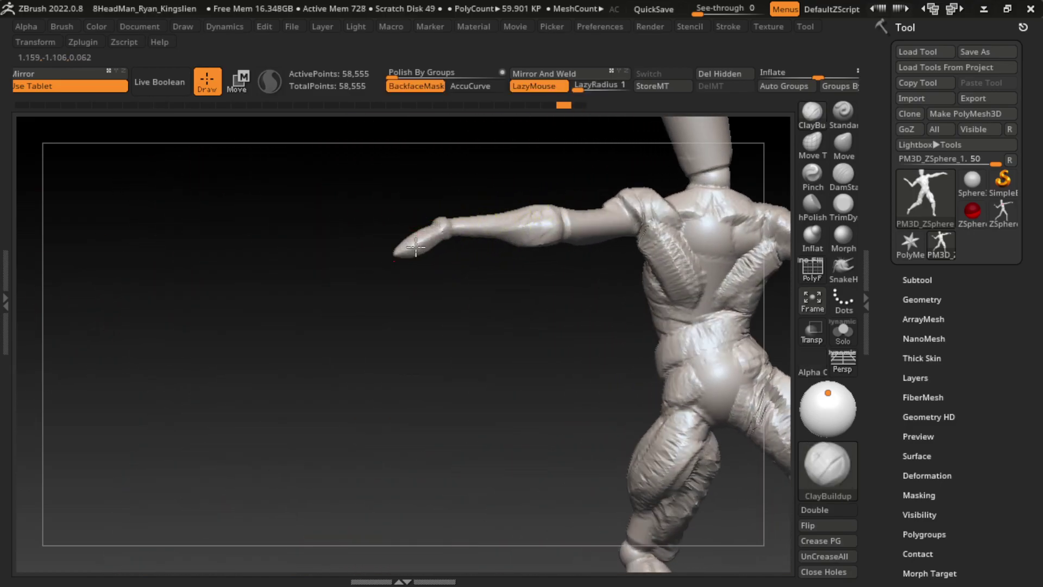
Orbit to inspect the hand from behind and the figure's back from a low angle
mouse_move(400, 272)
mouse_down()
mouse_move(596, 302)
mouse_move(577, 301)
mouse_up()
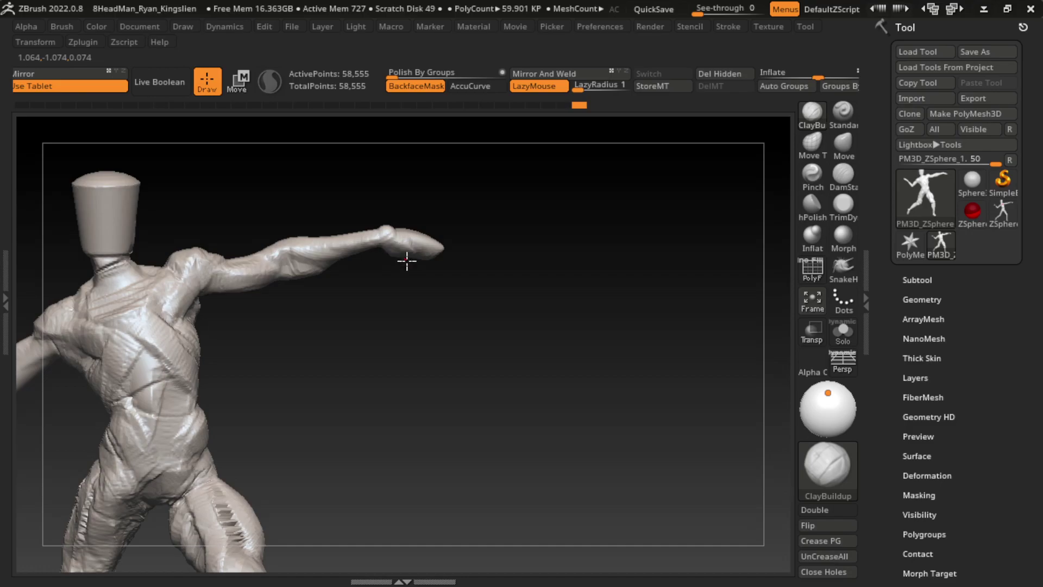
drag(553, 268, 414, 331)
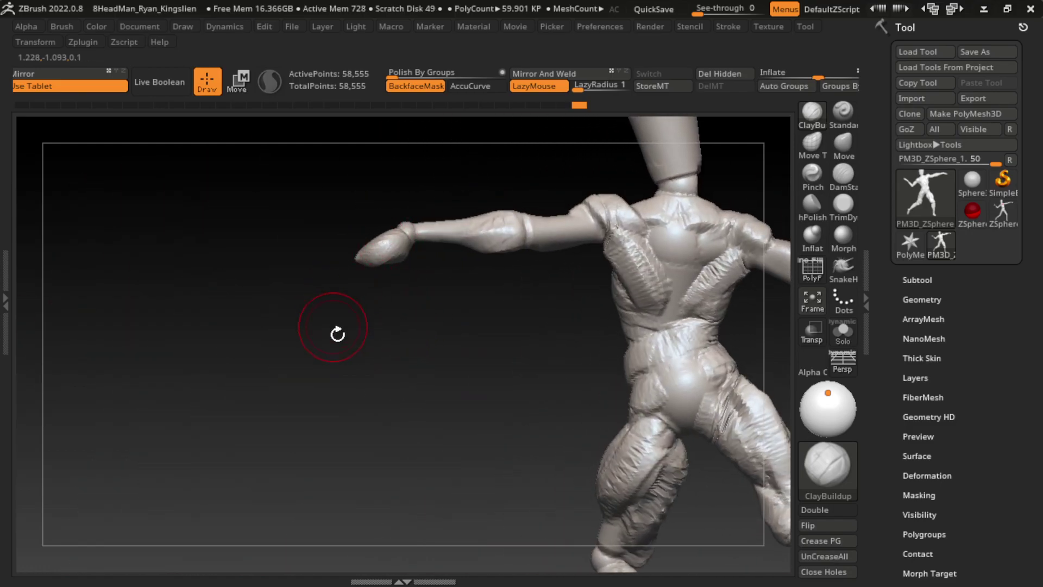
mouse_move(338, 338)
mouse_down()
mouse_move(398, 252)
mouse_move(367, 245)
mouse_up()
drag(293, 340, 601, 287)
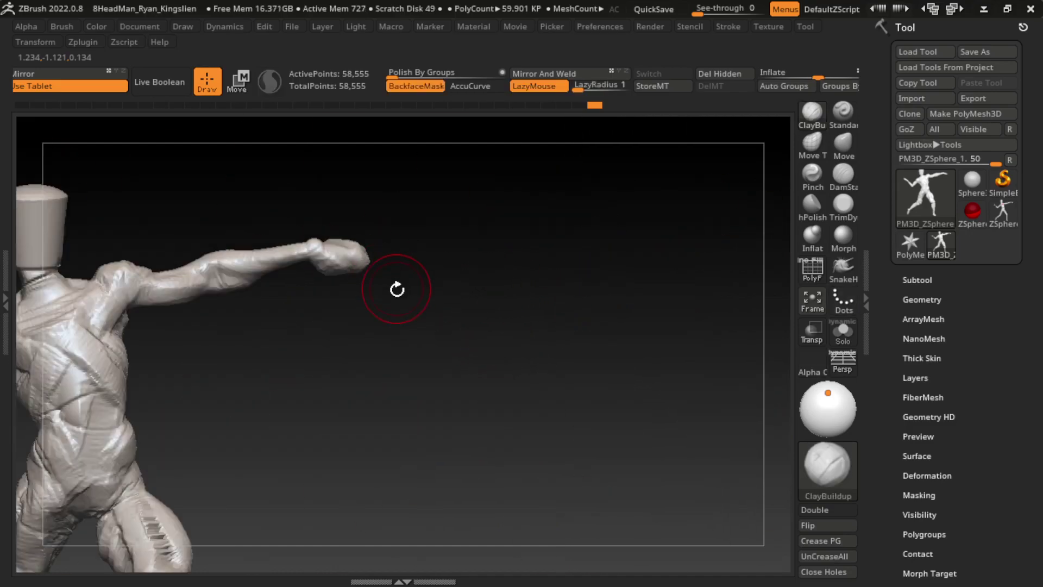
mouse_move(394, 372)
mouse_down()
mouse_move(563, 366)
mouse_move(686, 338)
mouse_up()
mouse_move(97, 380)
mouse_down()
mouse_move(249, 275)
mouse_move(233, 293)
mouse_move(205, 409)
mouse_move(207, 398)
mouse_up()
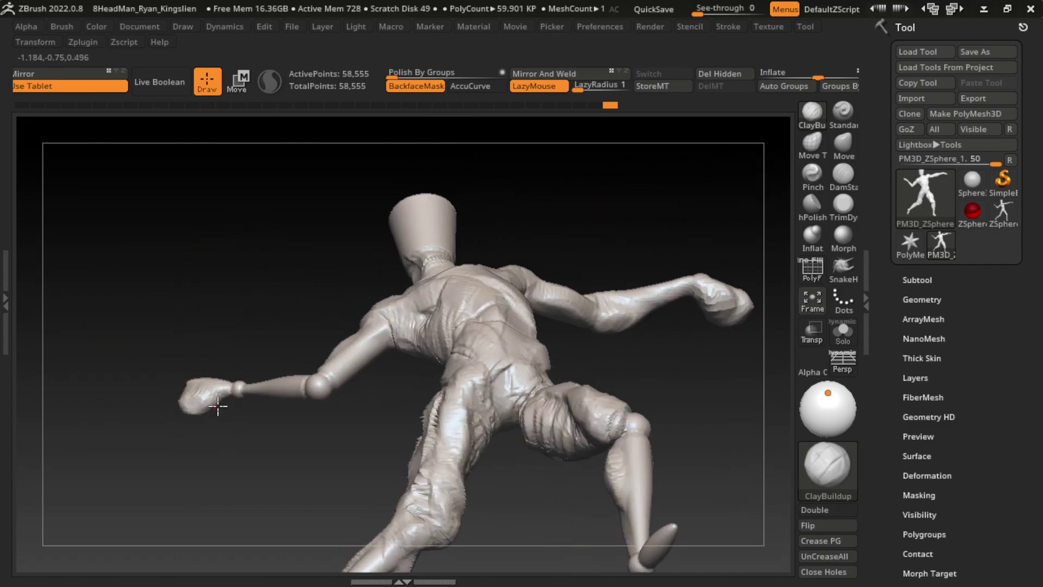
Build up the bent arm's hand, the upper arm near the elbow and the forearm with ClayBuildup
drag(212, 428, 249, 431)
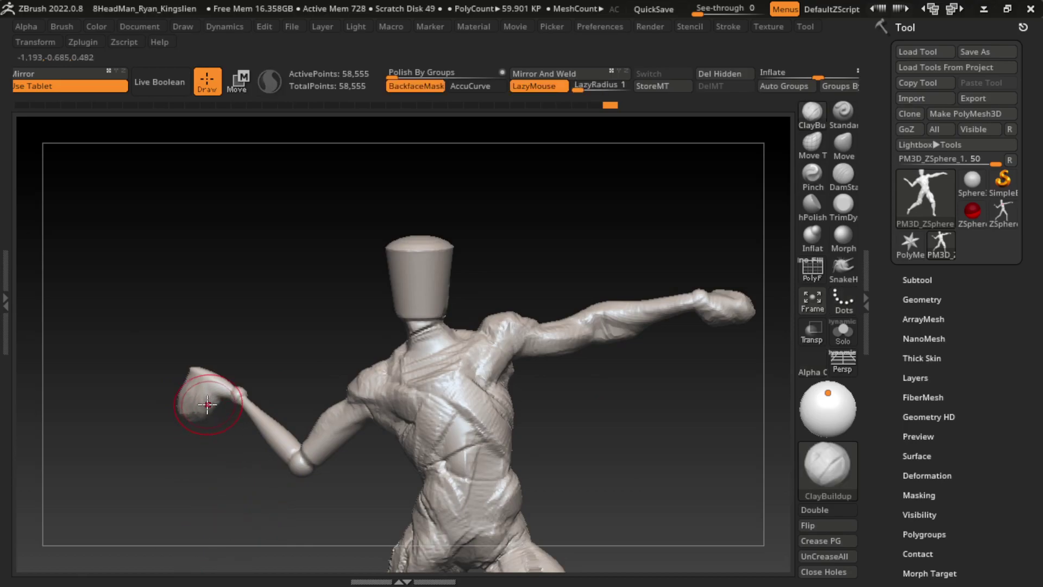
drag(186, 427, 205, 426)
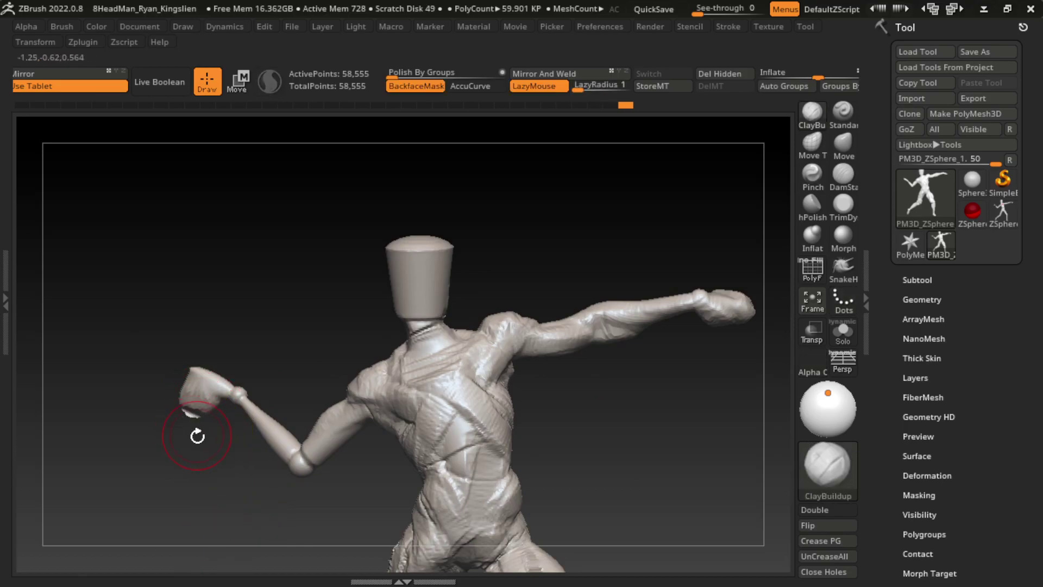
drag(221, 415, 219, 419)
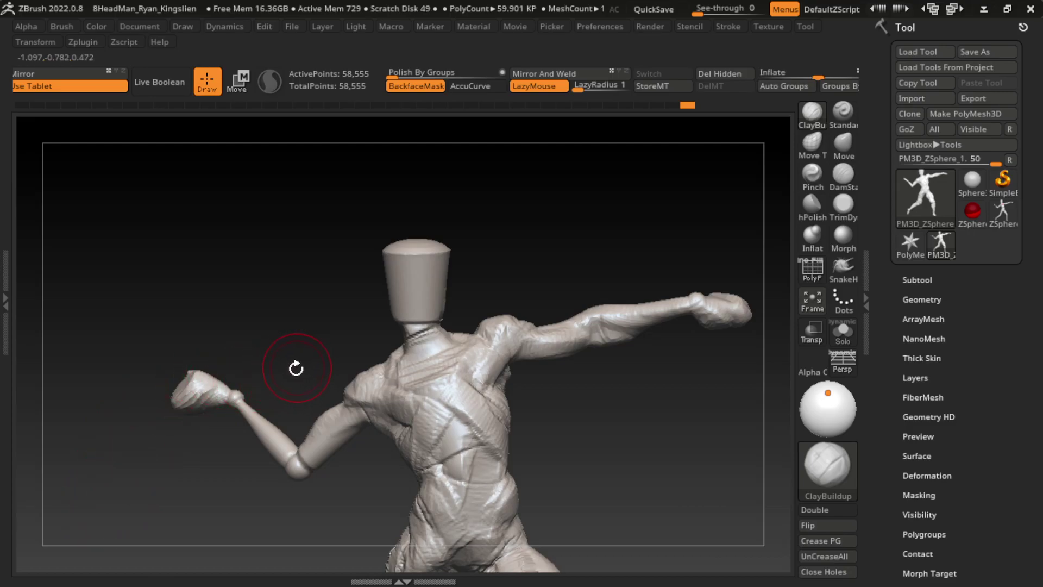
drag(314, 516, 358, 456)
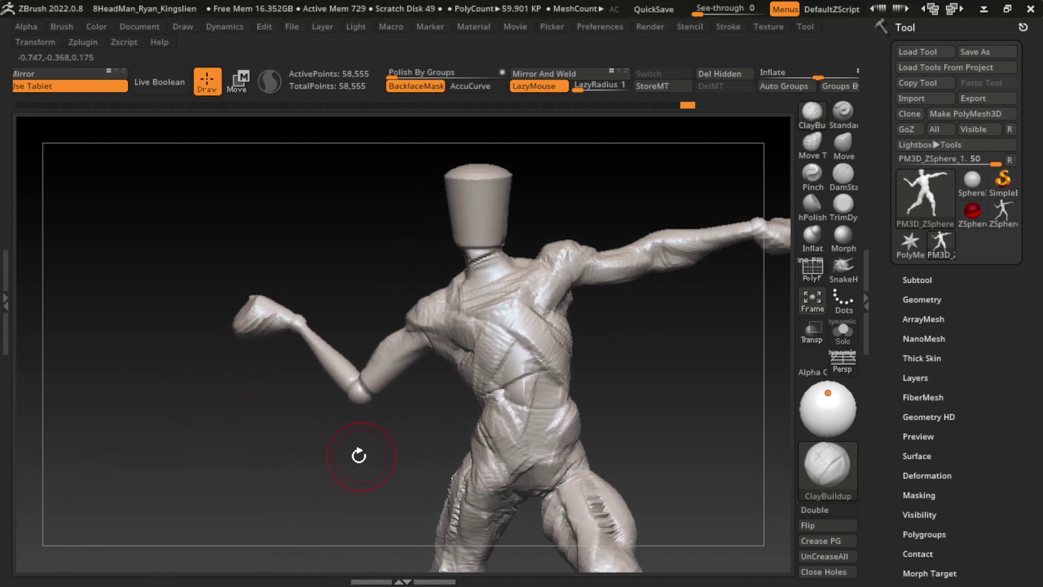
mouse_move(382, 399)
mouse_down()
mouse_move(426, 361)
mouse_move(383, 389)
mouse_up()
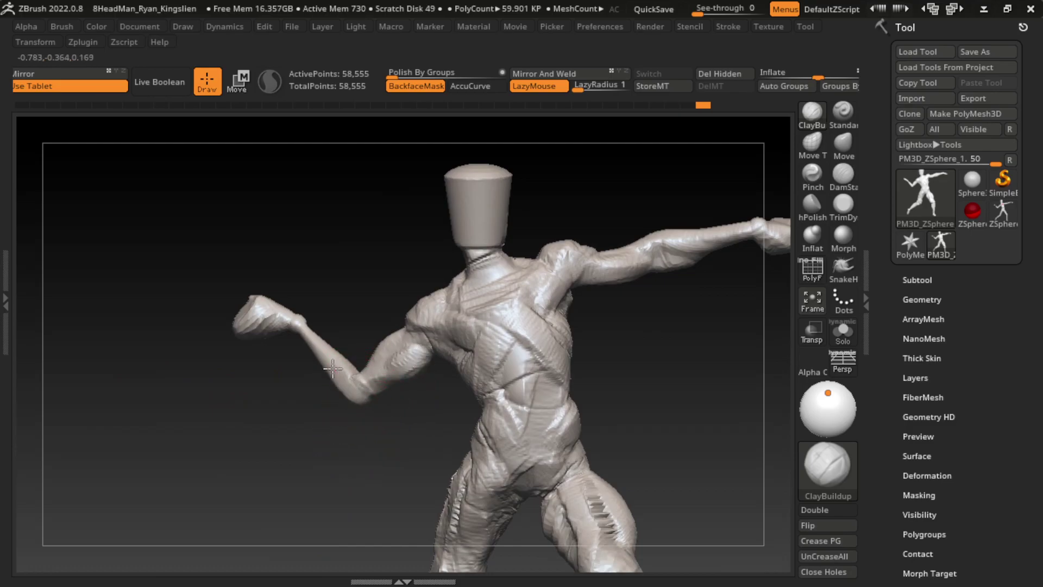
drag(319, 361, 303, 342)
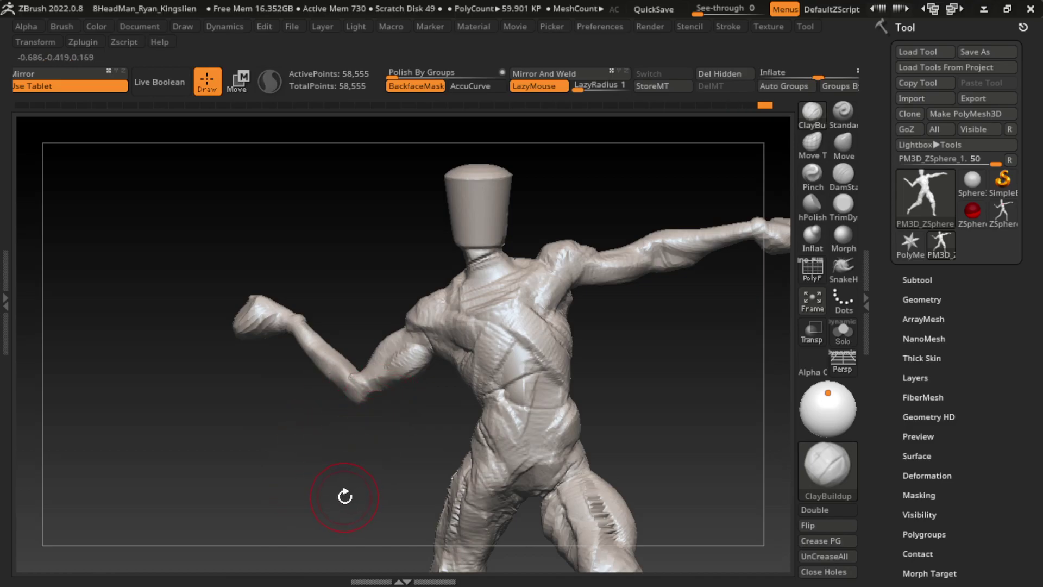
Rotate the figure around and zoom out to review the whole bulked-out body
drag(365, 473, 244, 421)
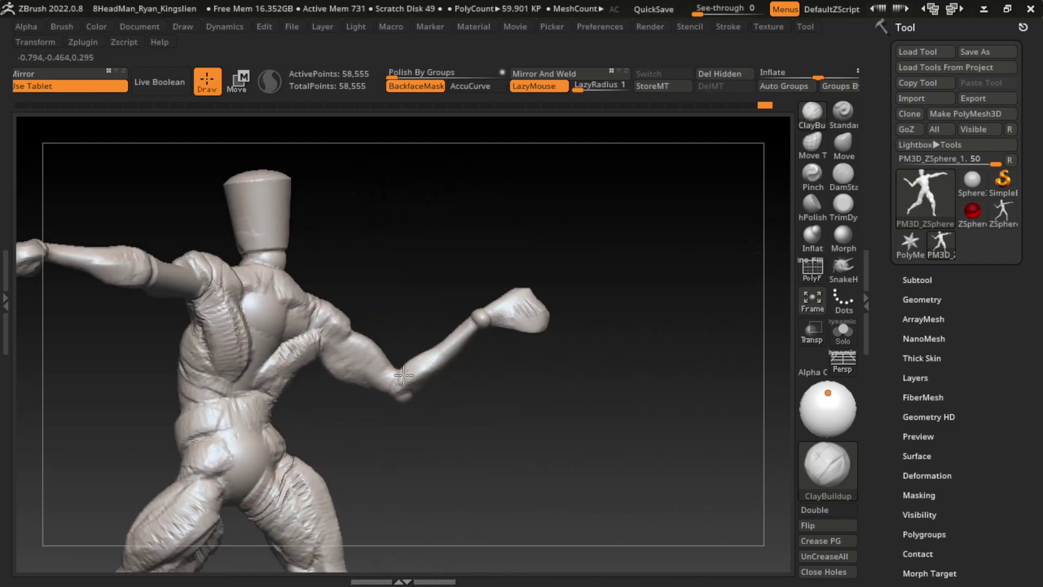
drag(652, 368, 383, 492)
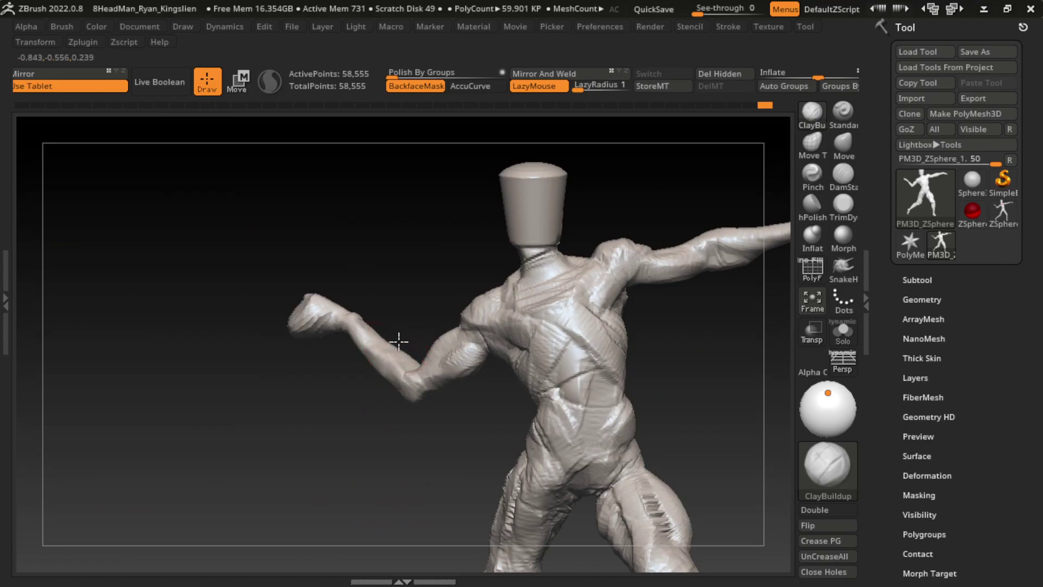
mouse_move(383, 456)
mouse_down()
mouse_move(385, 481)
mouse_move(631, 401)
mouse_move(638, 306)
mouse_up()
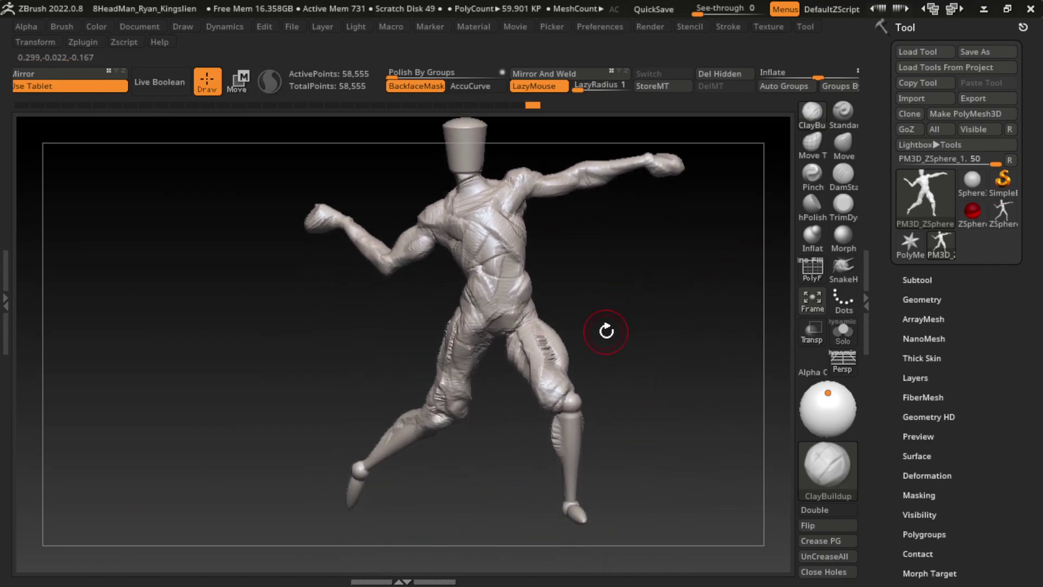
Turn off BackfaceMask and smooth the top of the shoulder up close
click(416, 86)
mouse_move(619, 321)
alt+mouse_down()
mouse_move(629, 326)
mouse_move(582, 337)
mouse_move(606, 336)
mouse_move(610, 261)
mouse_move(554, 282)
alt+mouse_up()
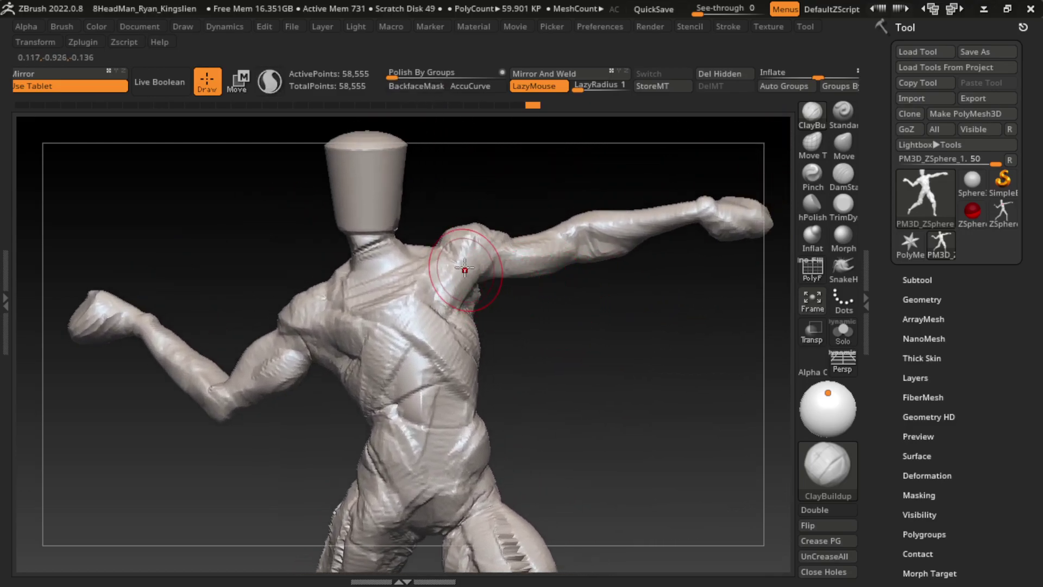
drag(458, 250, 469, 243)
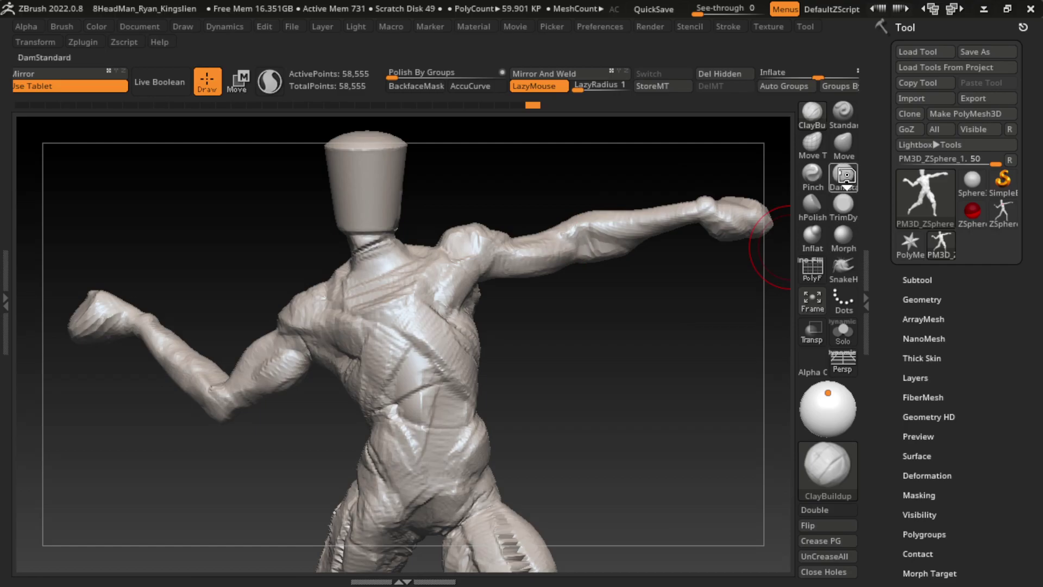
Build up a rounded ClayBuildup mass on the shoulder between neck and raised arm
click(843, 174)
click(812, 113)
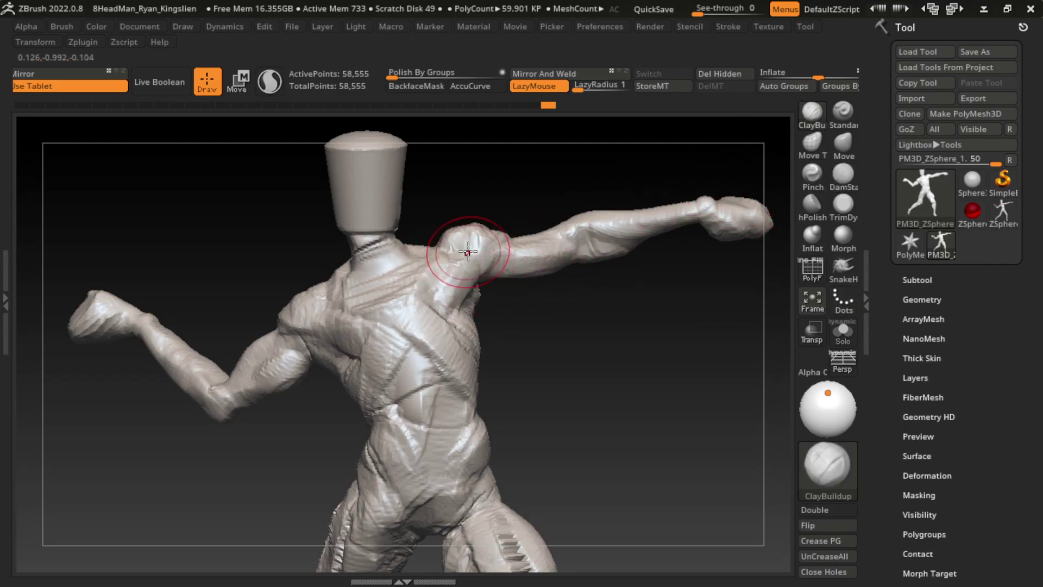
mouse_move(466, 233)
mouse_down()
mouse_move(438, 237)
mouse_move(509, 254)
mouse_move(558, 204)
mouse_up()
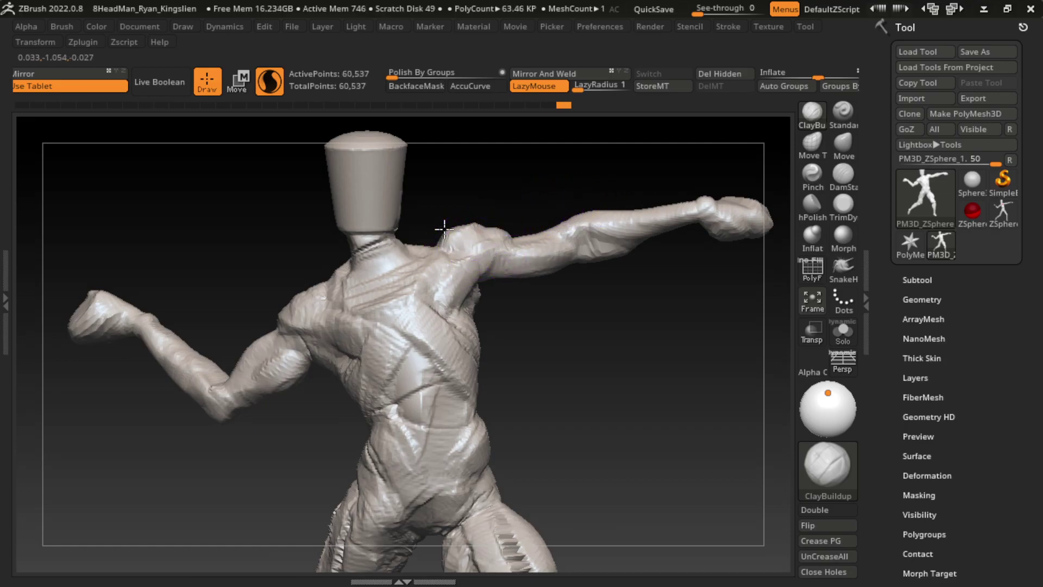
alt+right_drag(433, 232, 490, 223)
drag(504, 210, 538, 220)
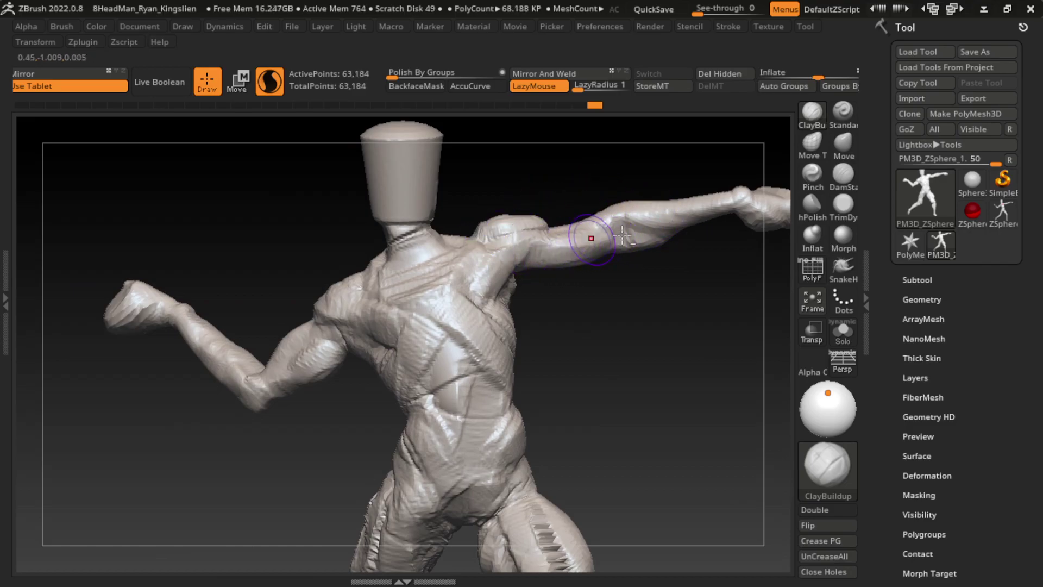
Carve a DamStandard crease into the shoulder
key(b)
key(d)
key(s)
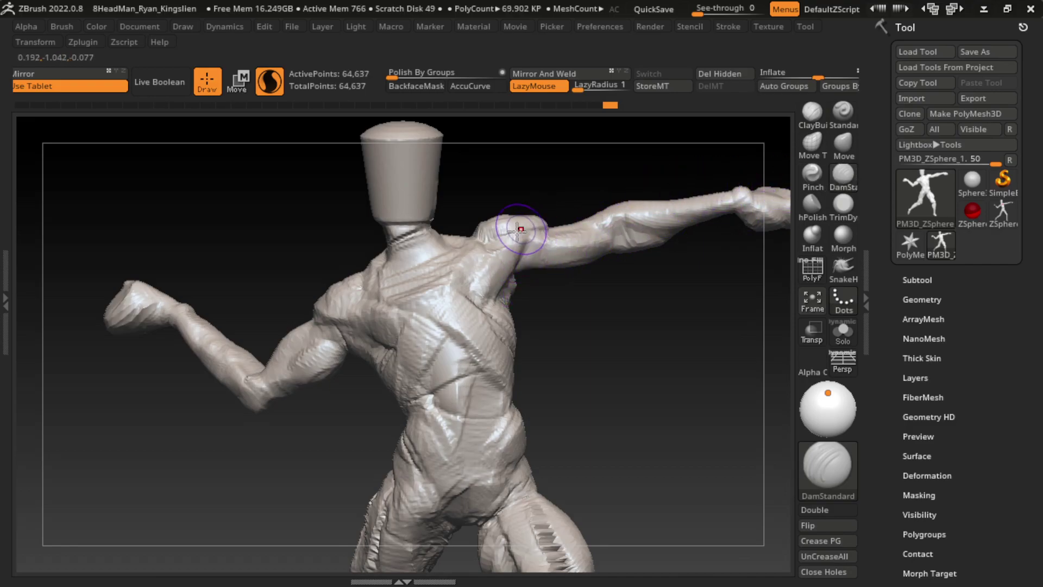
mouse_move(532, 226)
mouse_down()
mouse_move(523, 244)
mouse_move(543, 220)
mouse_up()
Add ClayBuildup to the shoulder, around the elbow and onto the upper arm
key(b)
key(c)
key(b)
drag(644, 179, 582, 244)
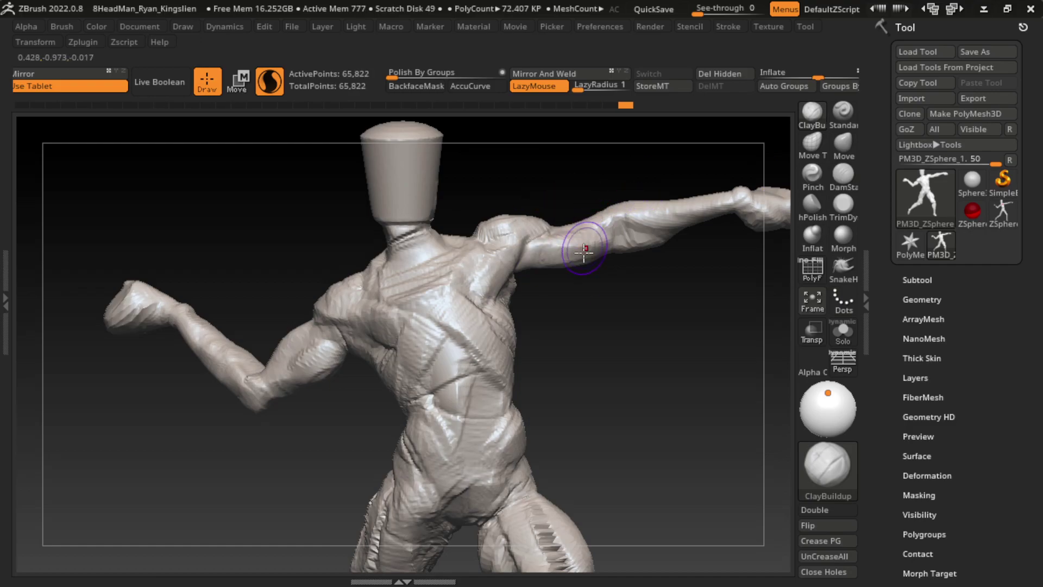
mouse_move(592, 304)
mouse_down()
mouse_move(524, 348)
mouse_move(491, 337)
mouse_move(507, 406)
mouse_up()
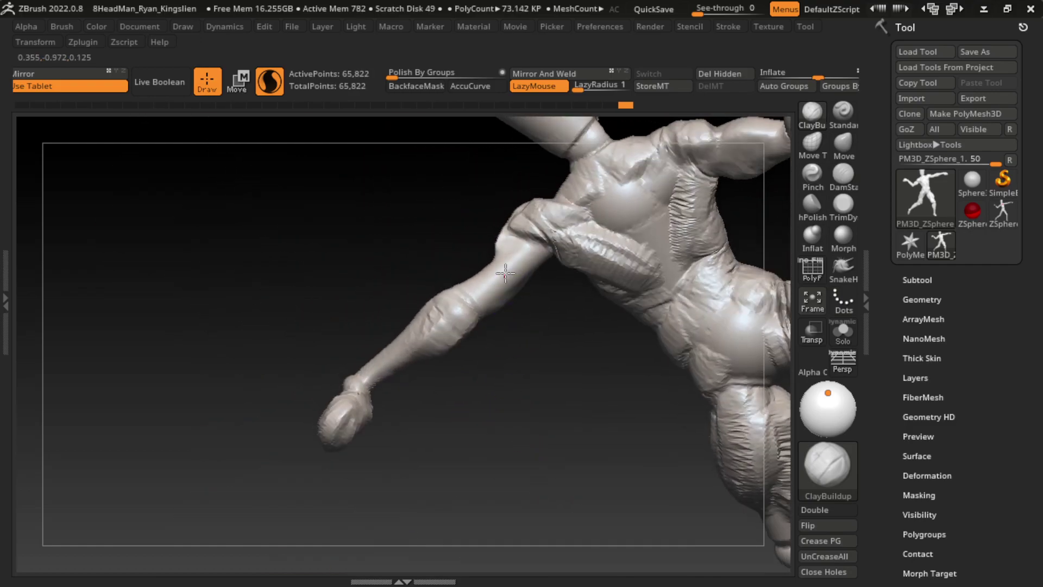
mouse_move(508, 272)
mouse_down()
mouse_move(704, 282)
mouse_move(675, 187)
mouse_up()
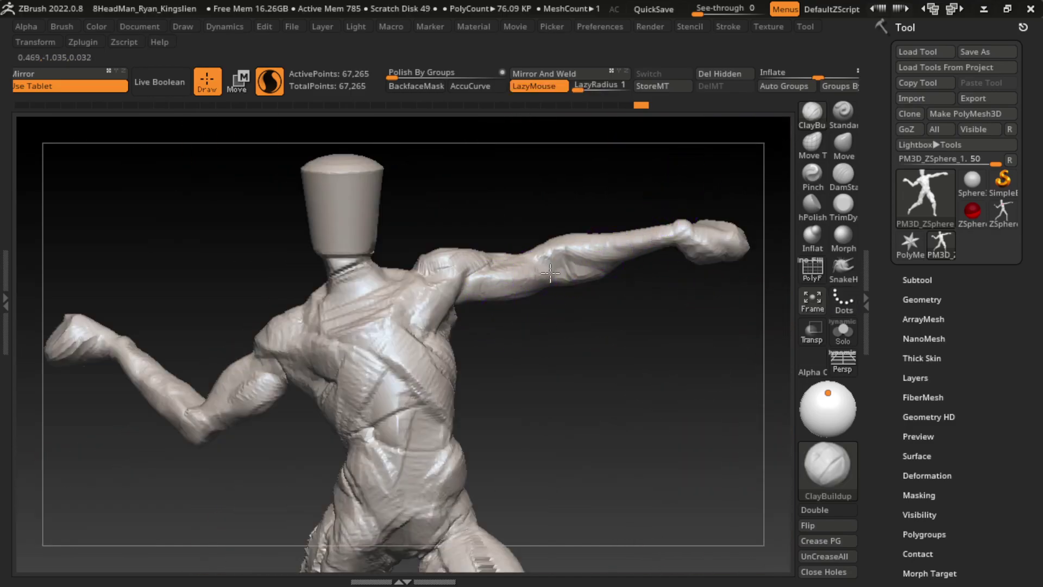
mouse_move(550, 273)
mouse_down()
mouse_move(538, 290)
mouse_move(526, 265)
mouse_move(536, 281)
mouse_move(536, 263)
mouse_move(520, 294)
mouse_move(535, 308)
mouse_up()
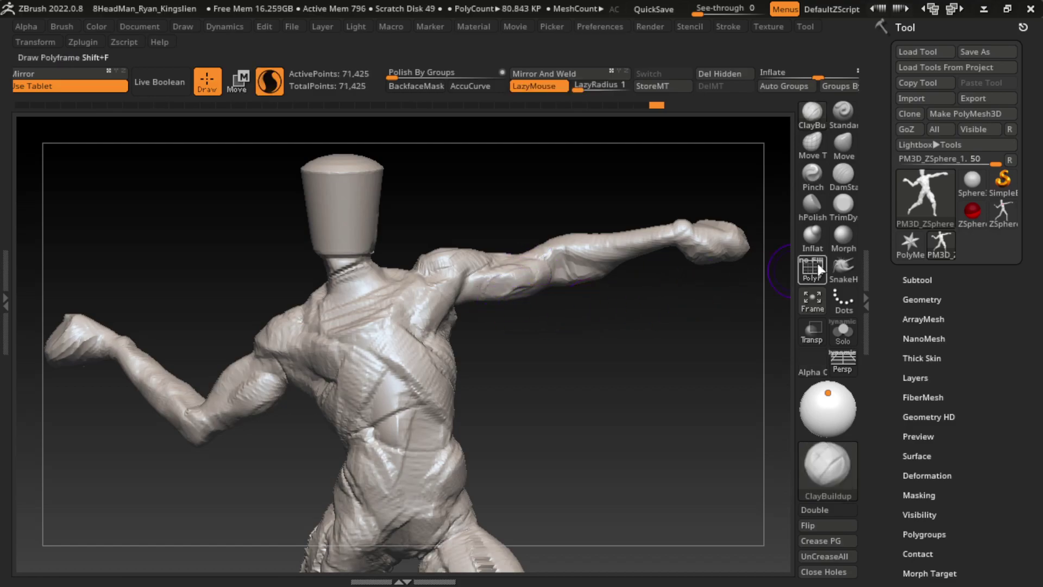
Carve DamStandard creases along the forearm, then build up its bulge and reshape the wrist
click(843, 174)
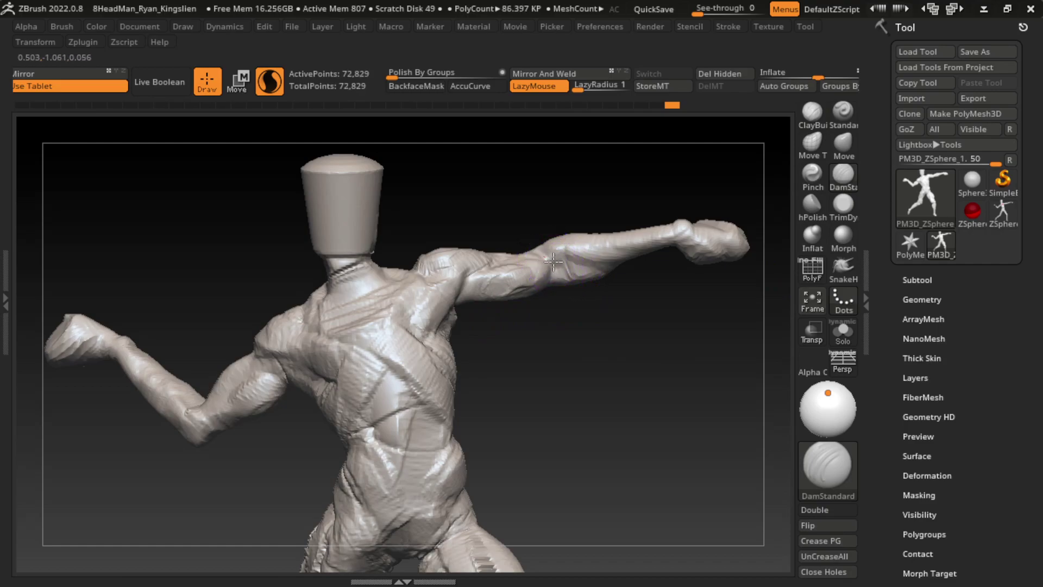
drag(553, 262, 603, 268)
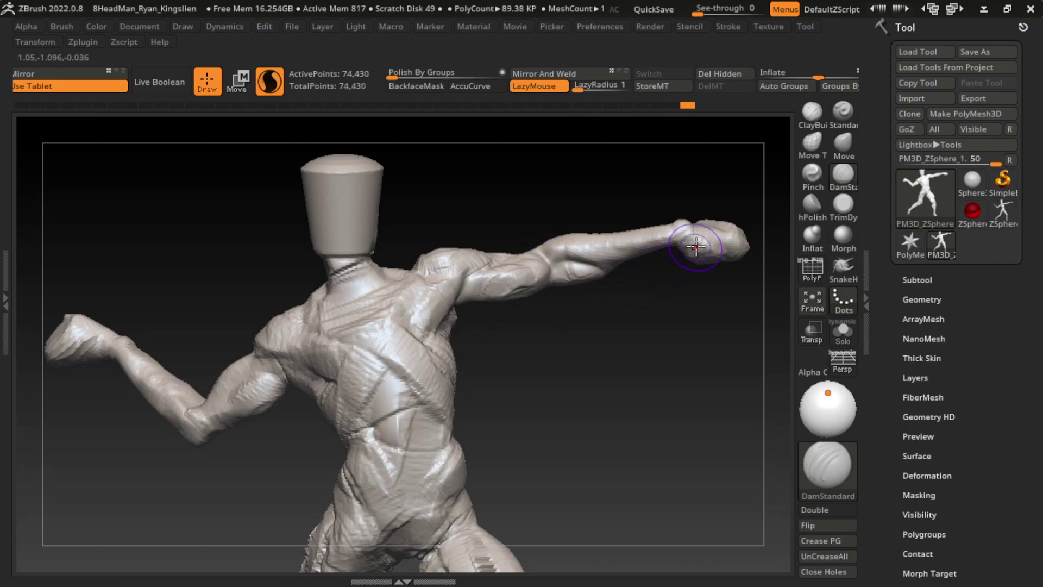
drag(696, 248, 628, 272)
click(812, 113)
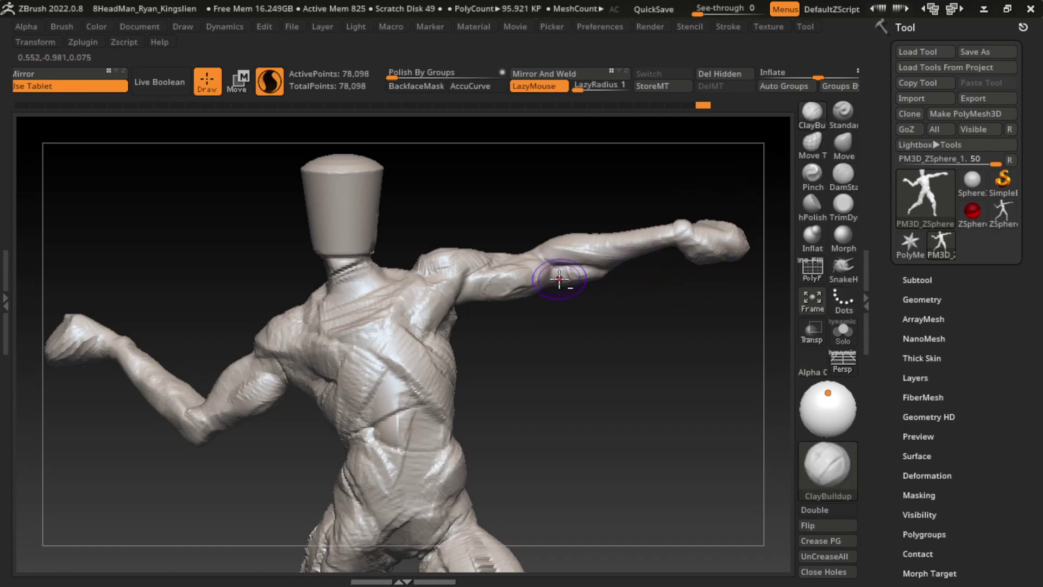
mouse_move(554, 274)
mouse_down()
mouse_move(588, 291)
mouse_move(576, 276)
mouse_up()
mouse_move(734, 239)
mouse_down()
mouse_move(626, 250)
mouse_move(722, 224)
mouse_move(619, 239)
mouse_up()
drag(751, 217, 671, 262)
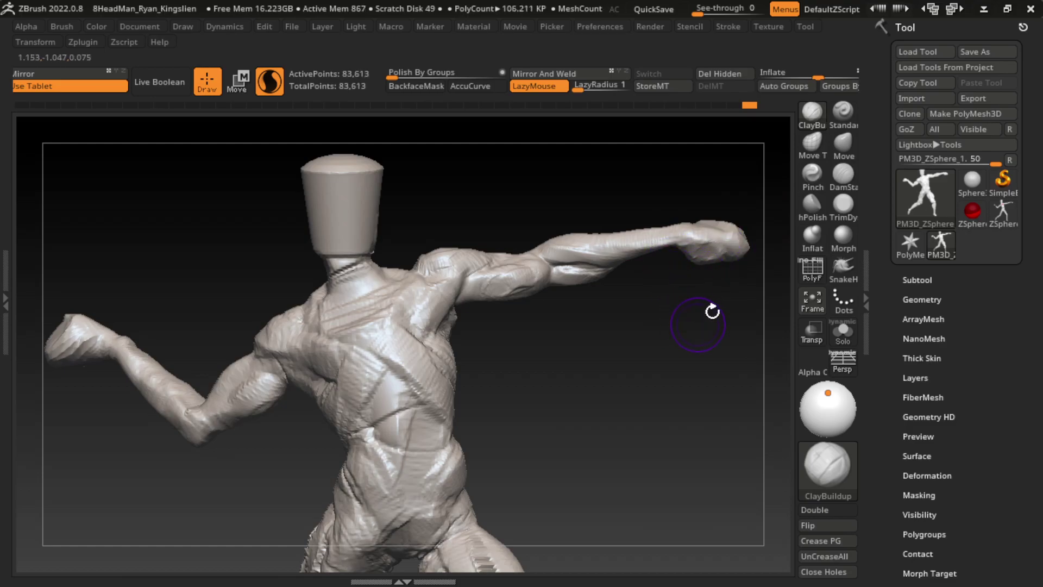
Try a SnakeHook pull under the hand, then undo the resulting spike
click(843, 269)
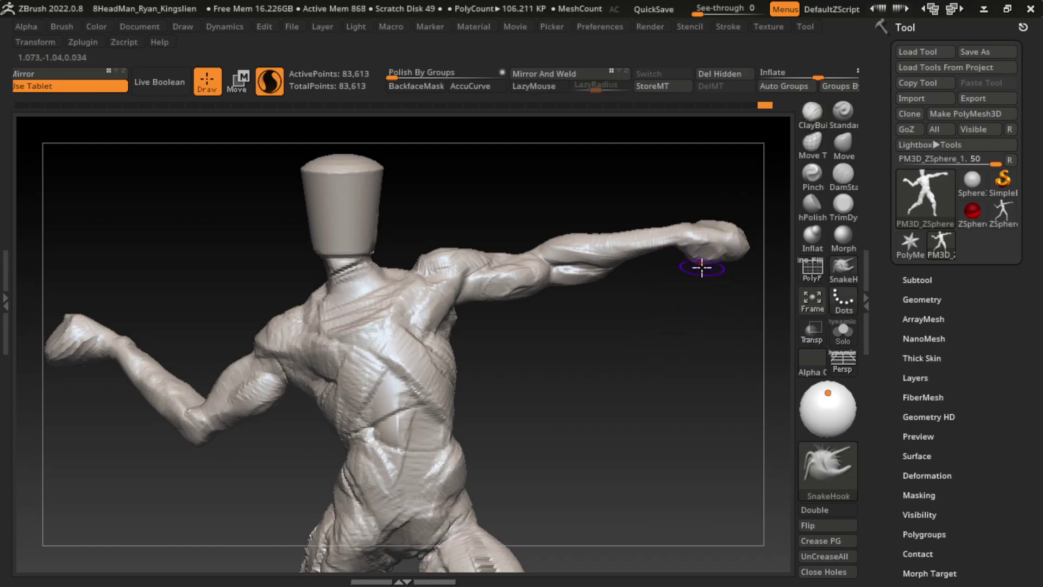
drag(723, 258, 698, 263)
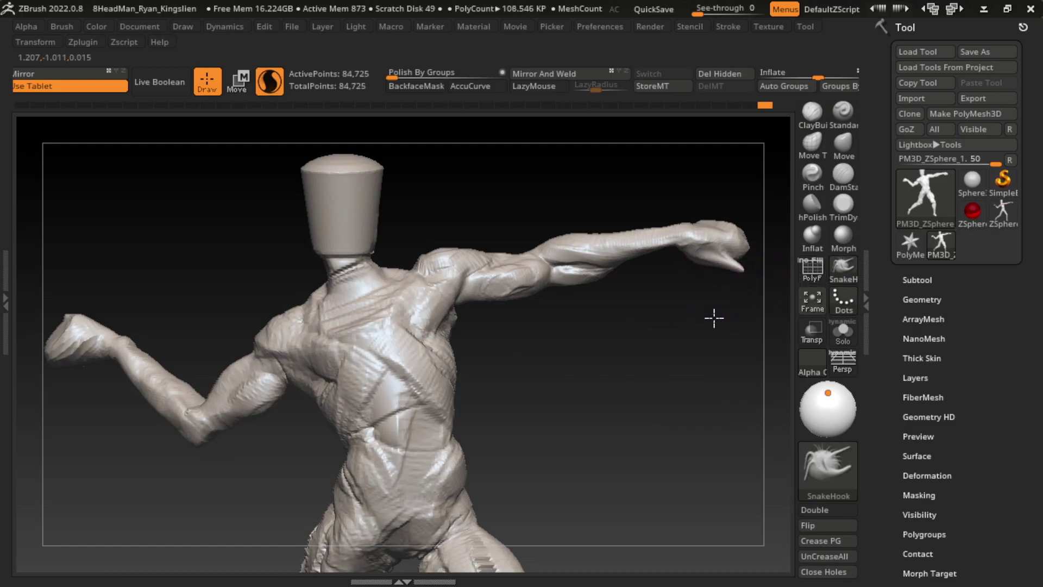
mouse_move(712, 317)
mouse_down()
mouse_move(721, 255)
mouse_move(786, 283)
mouse_up()
key(ctrl+z)
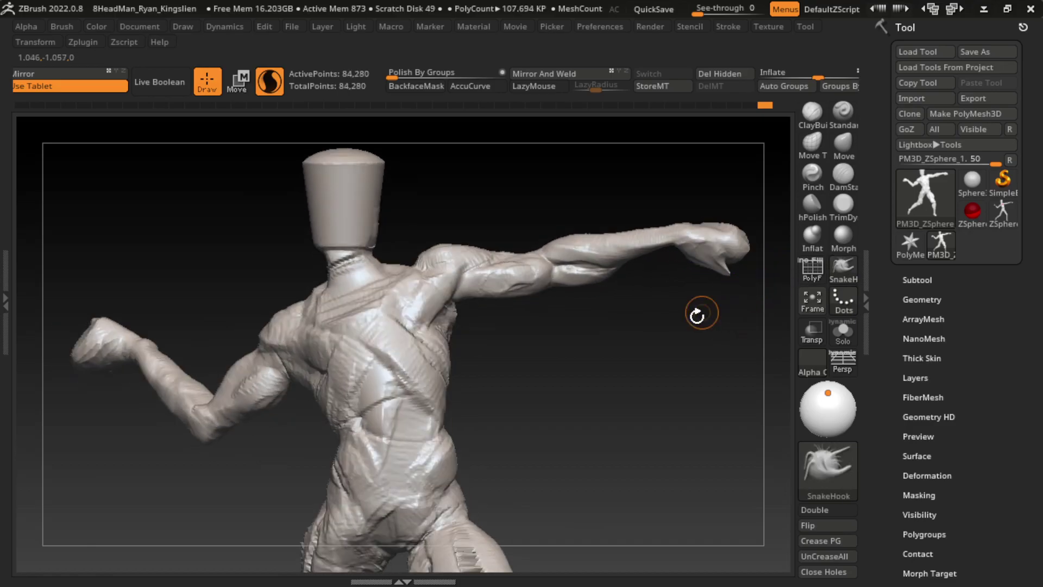
drag(697, 314, 755, 281)
Resculpt the fist with ClayBuildup into a rounder, fuller shape
click(843, 111)
click(812, 111)
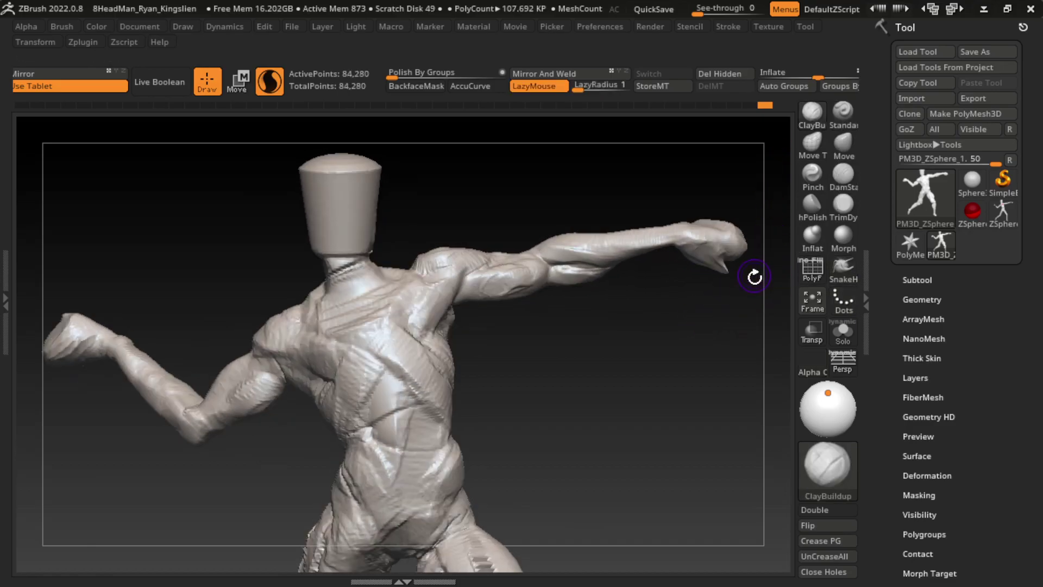
click(812, 235)
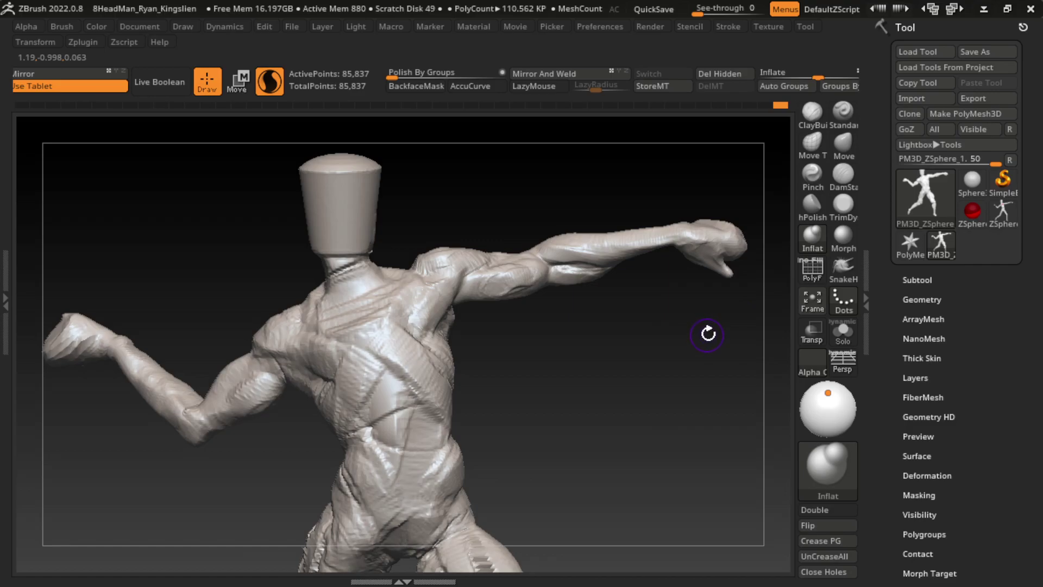
click(843, 111)
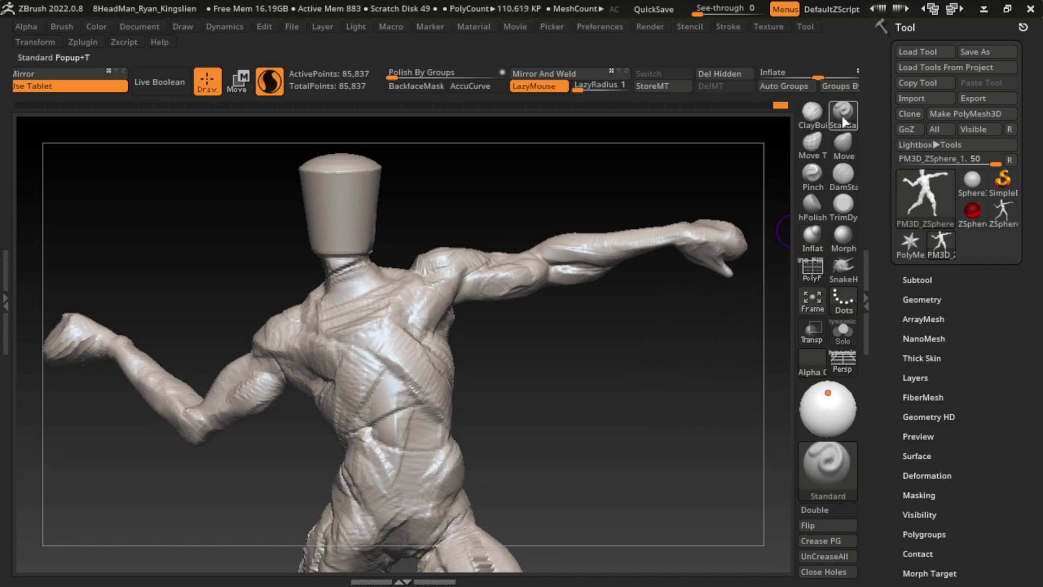
click(812, 113)
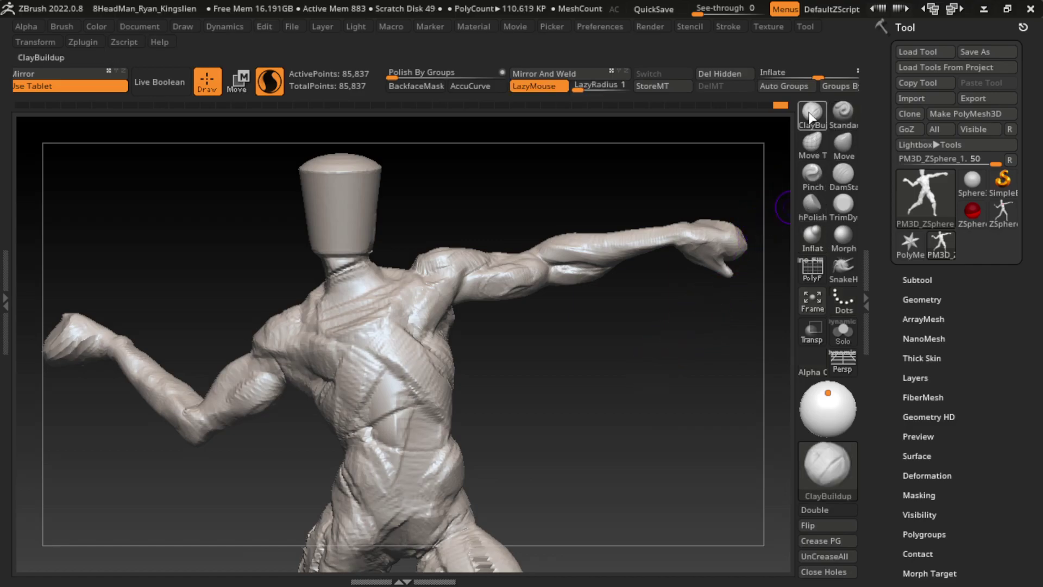
drag(698, 227, 758, 234)
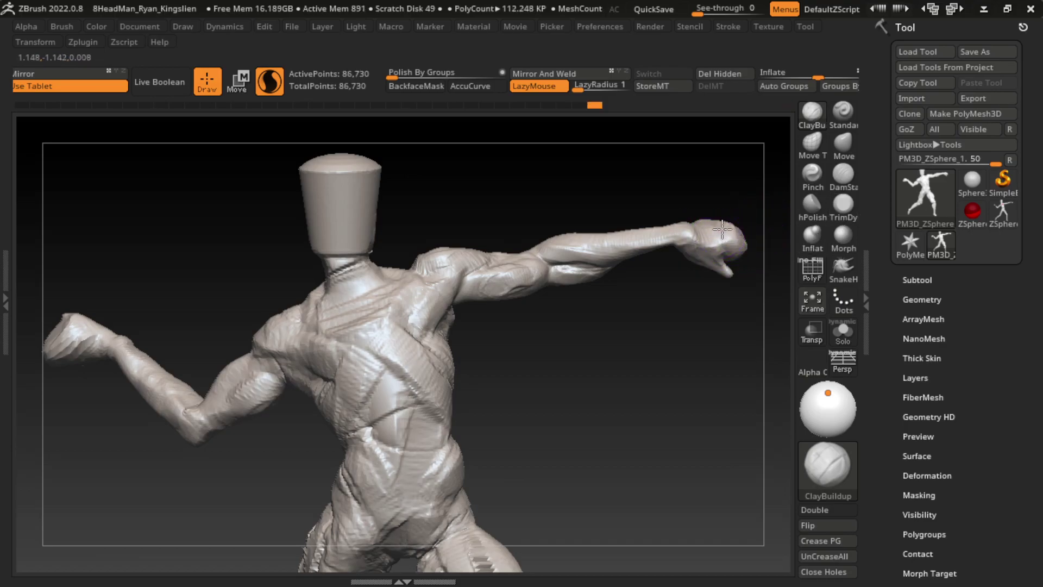
mouse_move(722, 238)
mouse_down()
mouse_move(728, 247)
mouse_move(702, 231)
mouse_up()
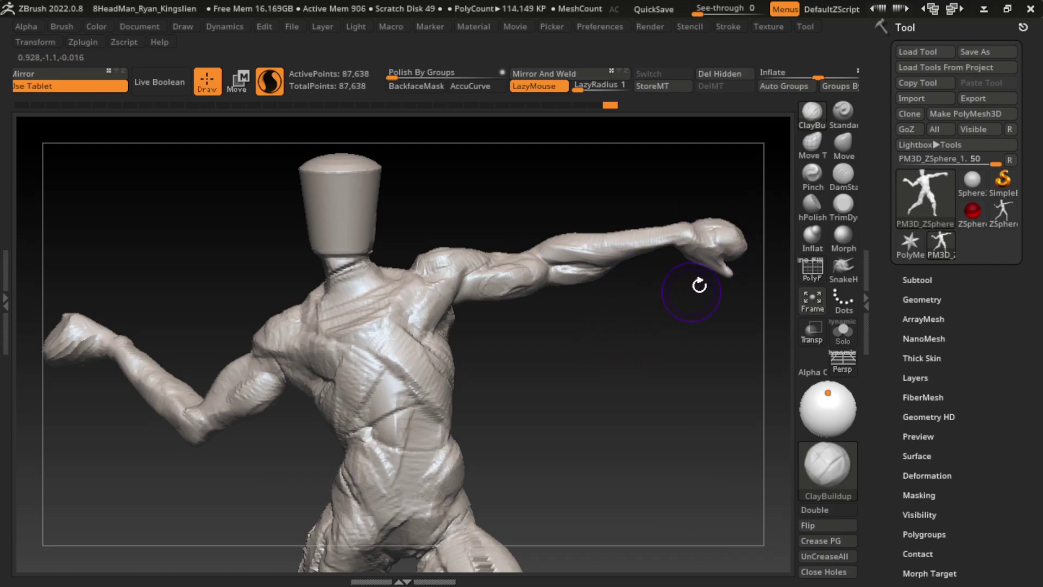
Swing the figure around to inspect the arm, then return to the previous view
mouse_move(771, 280)
mouse_down()
mouse_move(666, 275)
mouse_move(729, 261)
mouse_move(680, 285)
mouse_up()
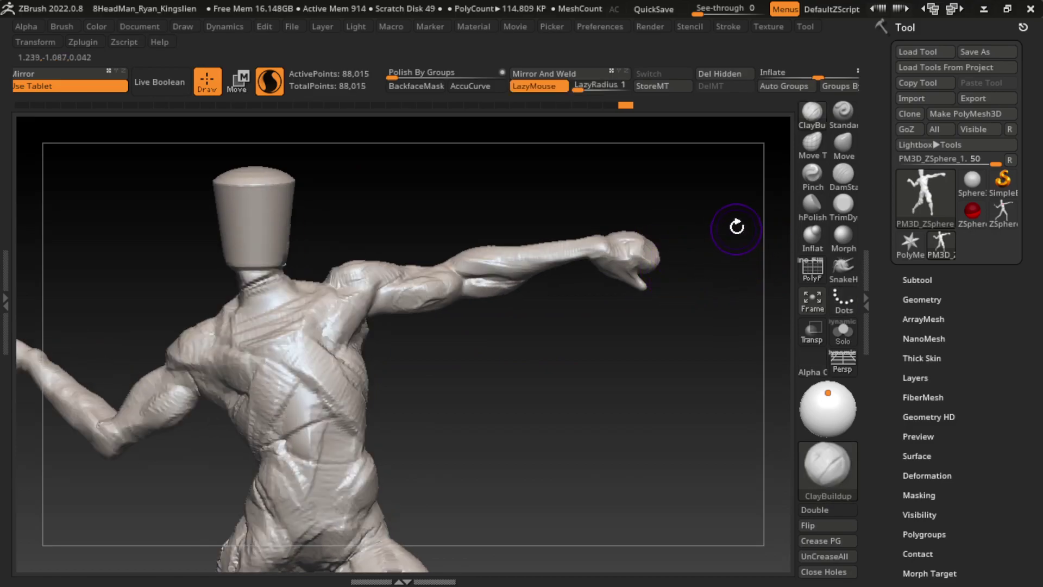
drag(690, 311, 589, 317)
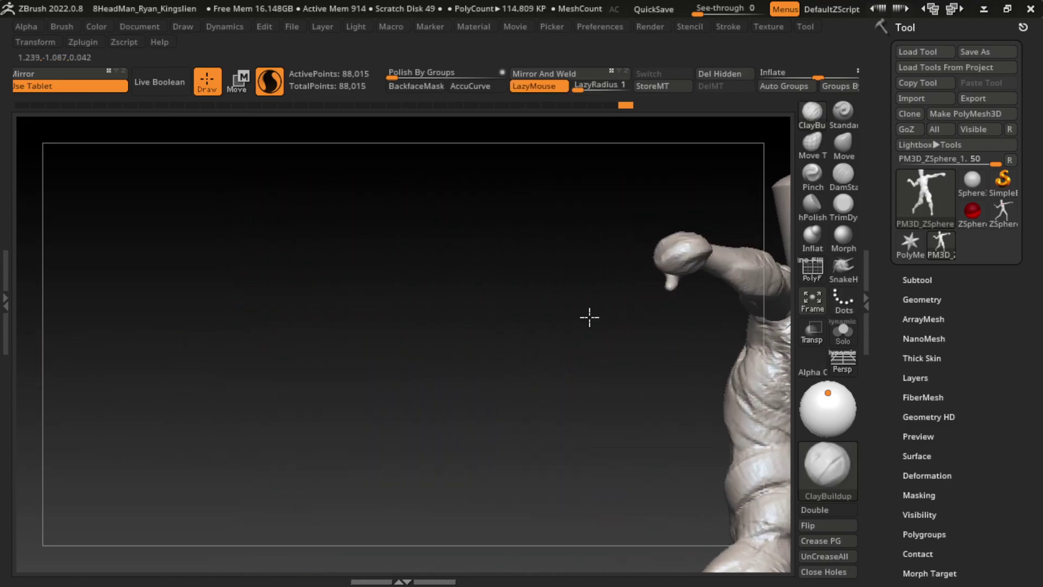
key(ctrl+z)
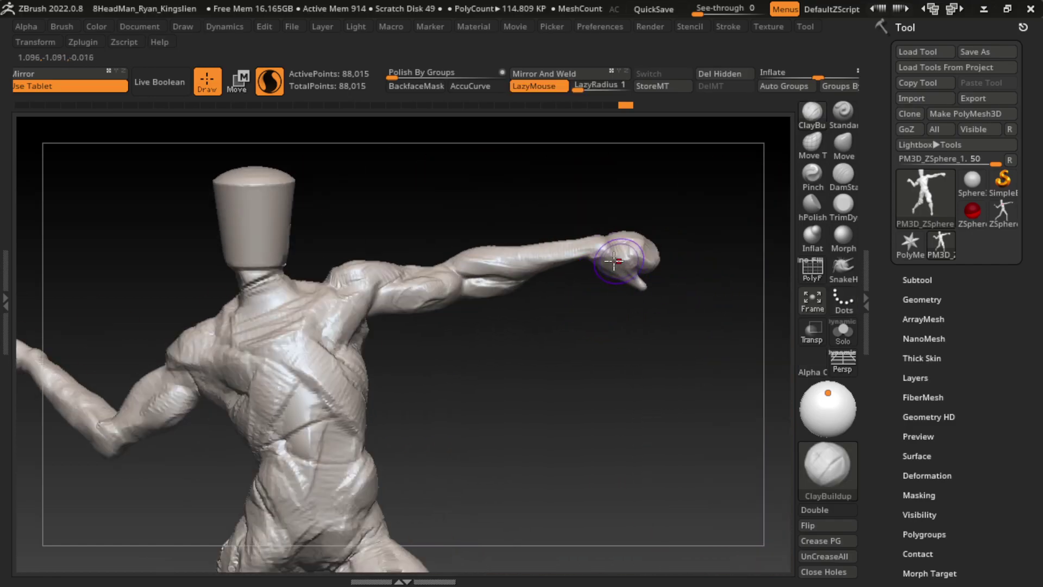
Carve a DamStandard crease line on the upper arm
drag(575, 362, 559, 344)
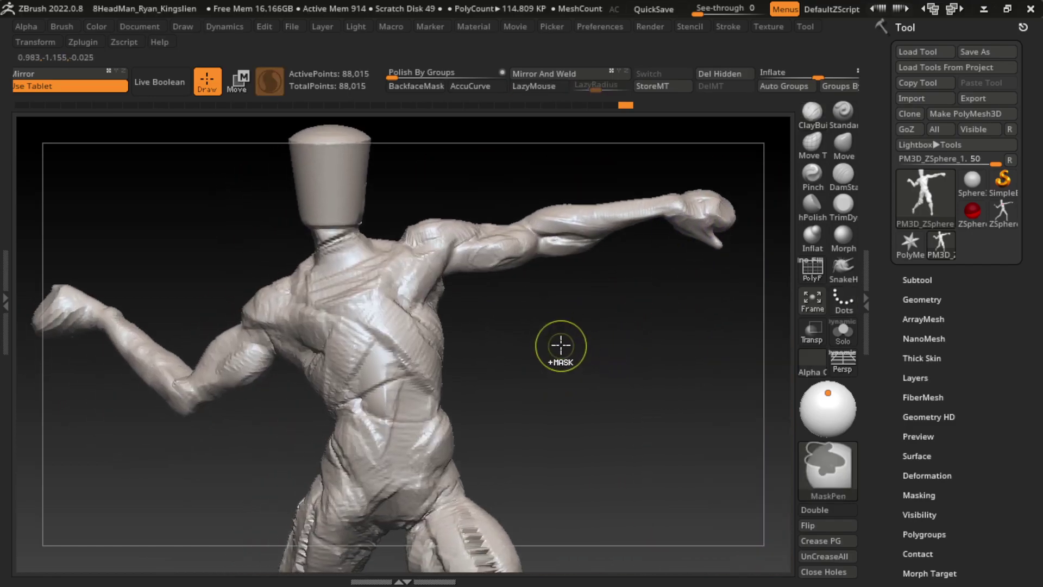
key(b)
key(d)
key(s)
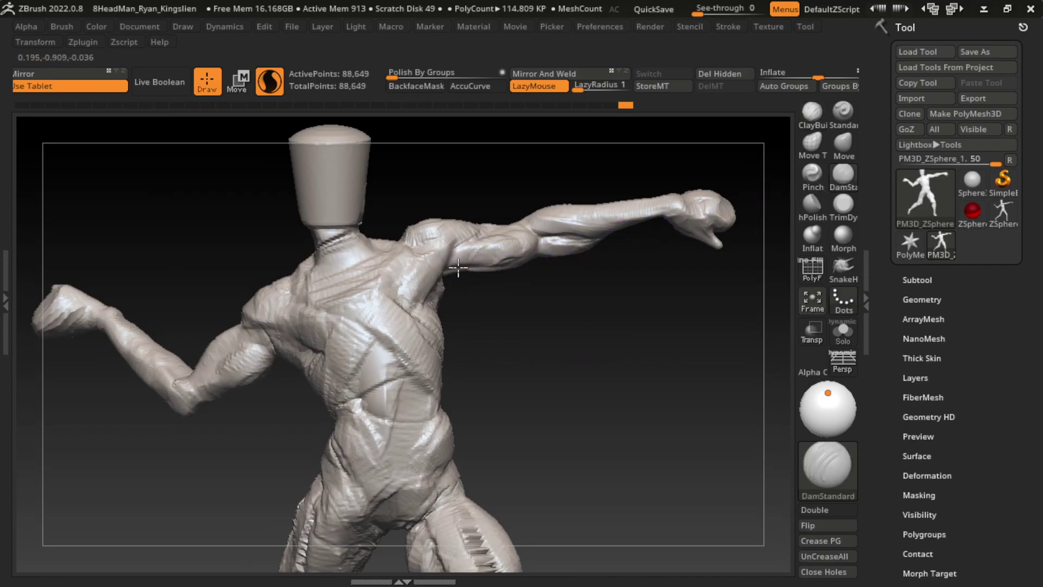
drag(458, 267, 470, 266)
Resculpt the underarm surface with ClayBuildup, viewing from above and below
key(b)
key(c)
key(b)
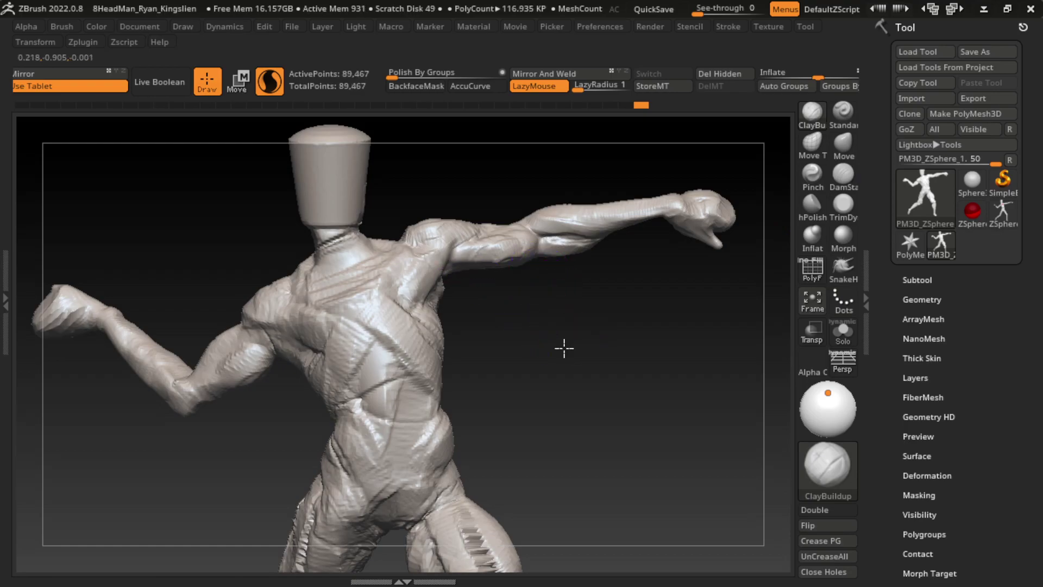
mouse_move(564, 348)
mouse_down()
mouse_move(540, 252)
mouse_move(477, 281)
mouse_up()
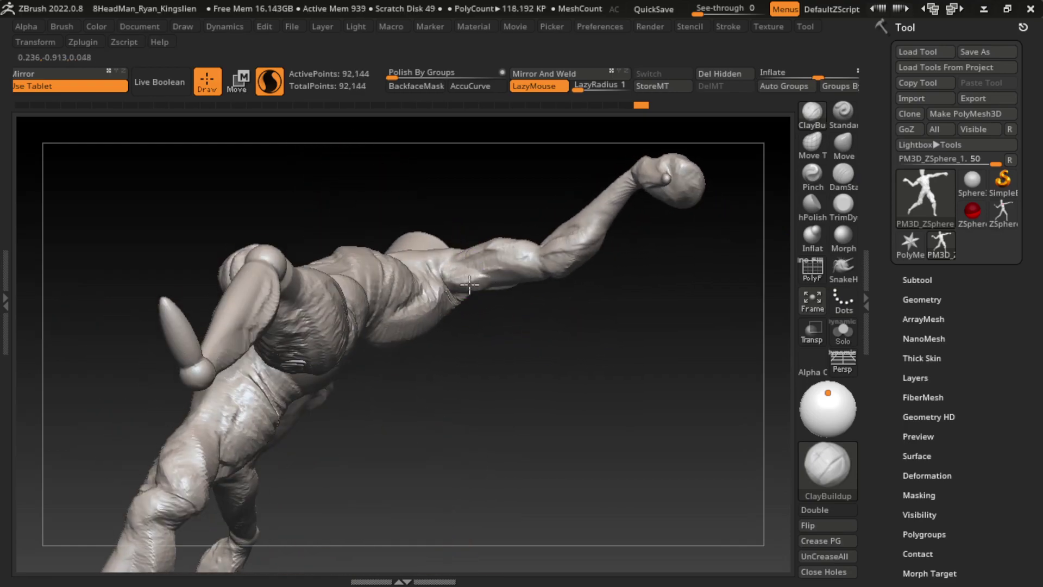
mouse_move(545, 333)
mouse_down()
mouse_move(608, 365)
mouse_move(575, 379)
mouse_up()
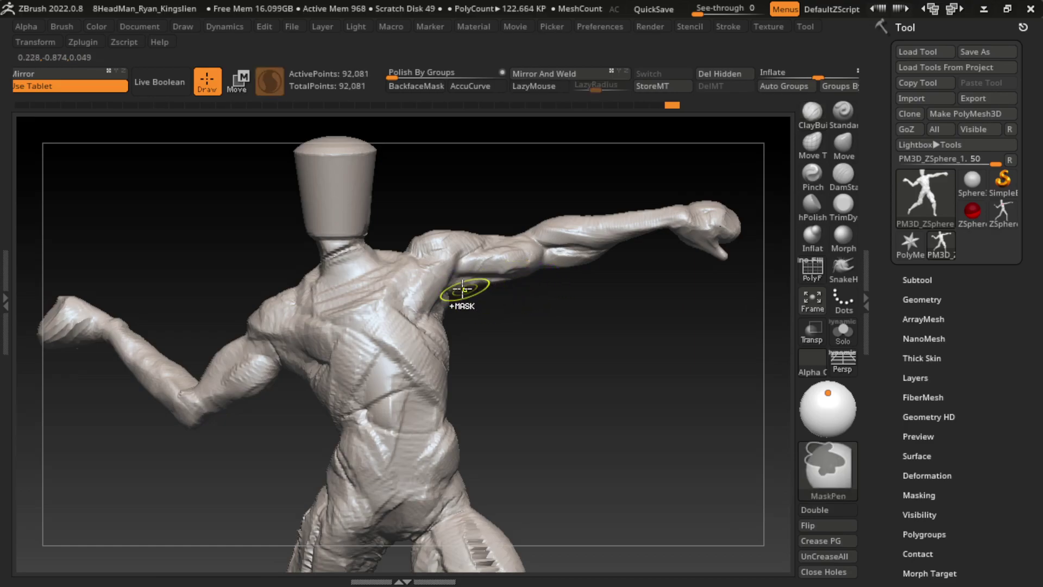
drag(466, 292, 479, 287)
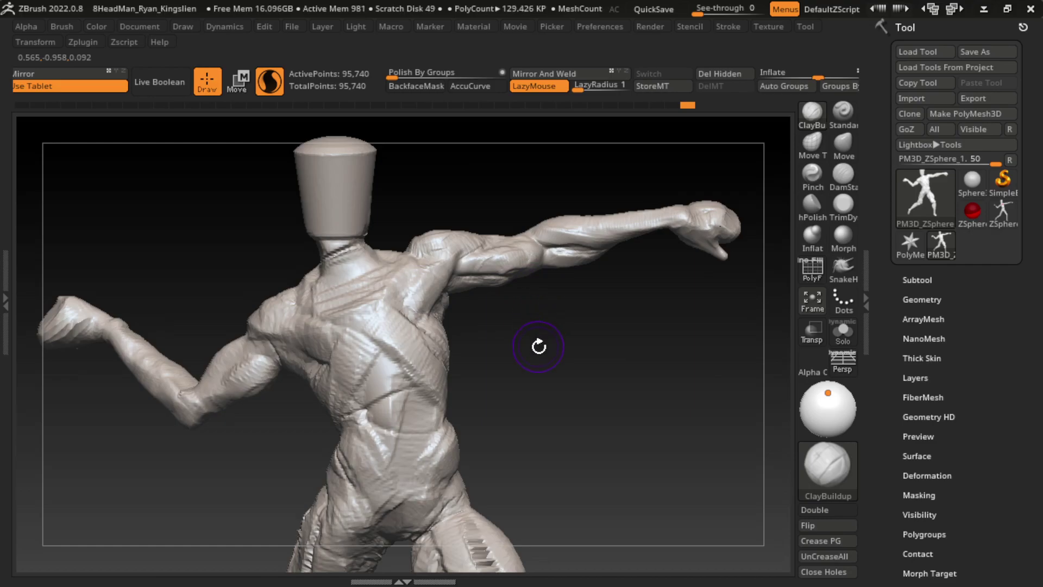
drag(538, 344, 539, 300)
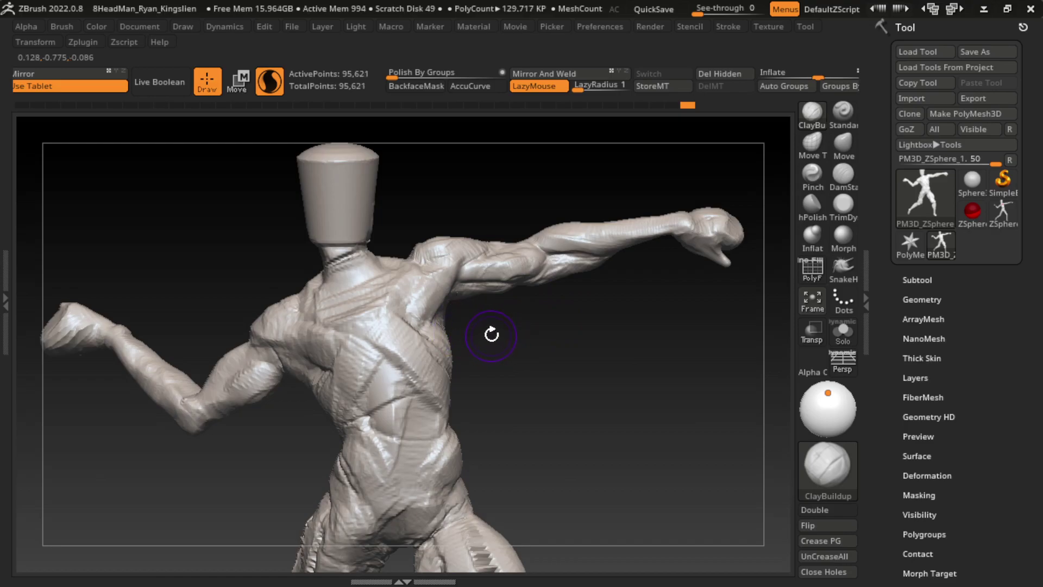
Build up clay over the chest near the armpit, pectorals, shoulder and neck
mouse_move(416, 304)
mouse_down()
mouse_move(427, 326)
mouse_move(381, 316)
mouse_up()
mouse_move(407, 282)
mouse_down()
mouse_move(347, 326)
mouse_move(350, 358)
mouse_move(326, 320)
mouse_move(337, 369)
mouse_up()
mouse_move(326, 304)
mouse_down()
mouse_move(307, 373)
mouse_move(302, 337)
mouse_move(314, 313)
mouse_move(296, 348)
mouse_move(315, 311)
mouse_move(302, 348)
mouse_move(245, 391)
mouse_move(313, 277)
mouse_up()
right_drag(311, 275, 272, 408)
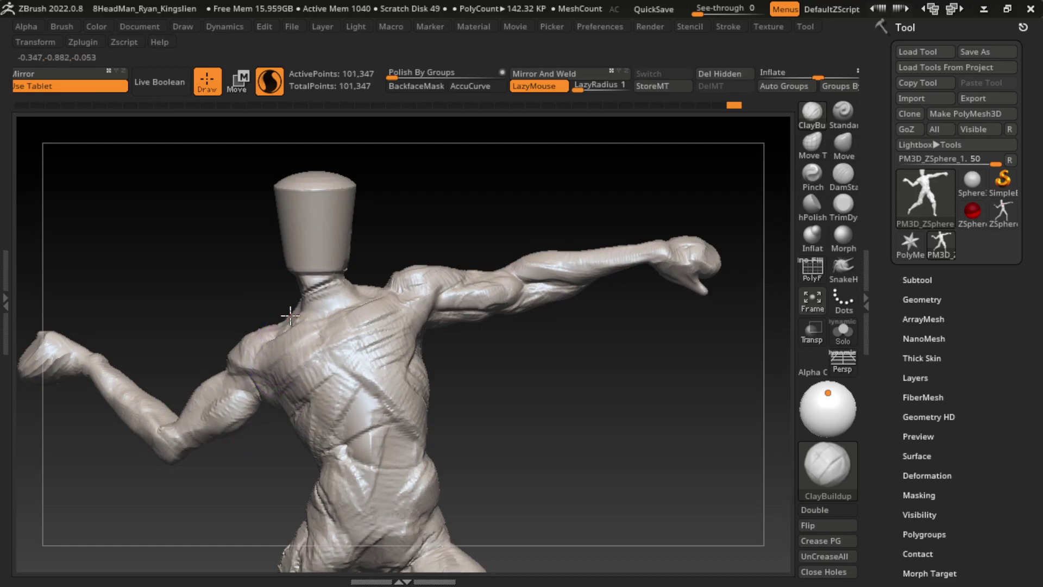
drag(302, 294, 308, 311)
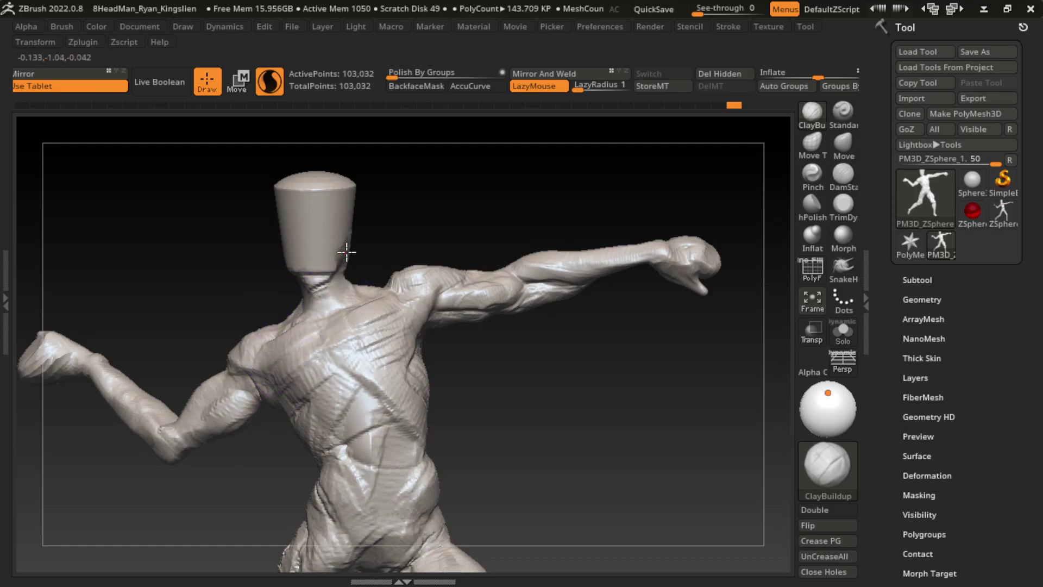
drag(346, 252, 306, 284)
mouse_move(261, 373)
mouse_down()
mouse_move(302, 350)
mouse_move(310, 303)
mouse_move(278, 247)
mouse_move(304, 282)
mouse_up()
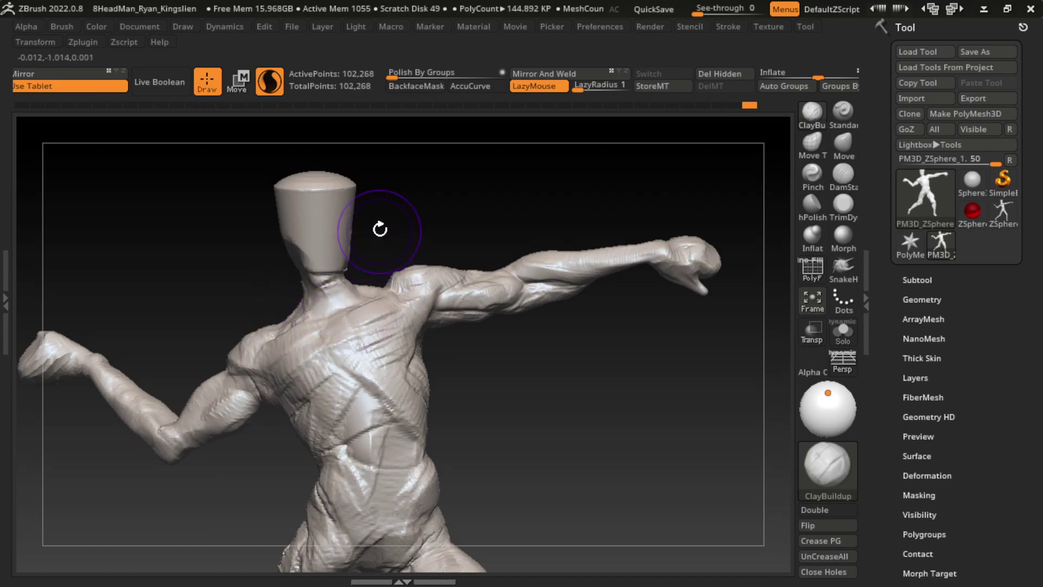
Mask the whole body so only the head block stays unmasked
click(843, 204)
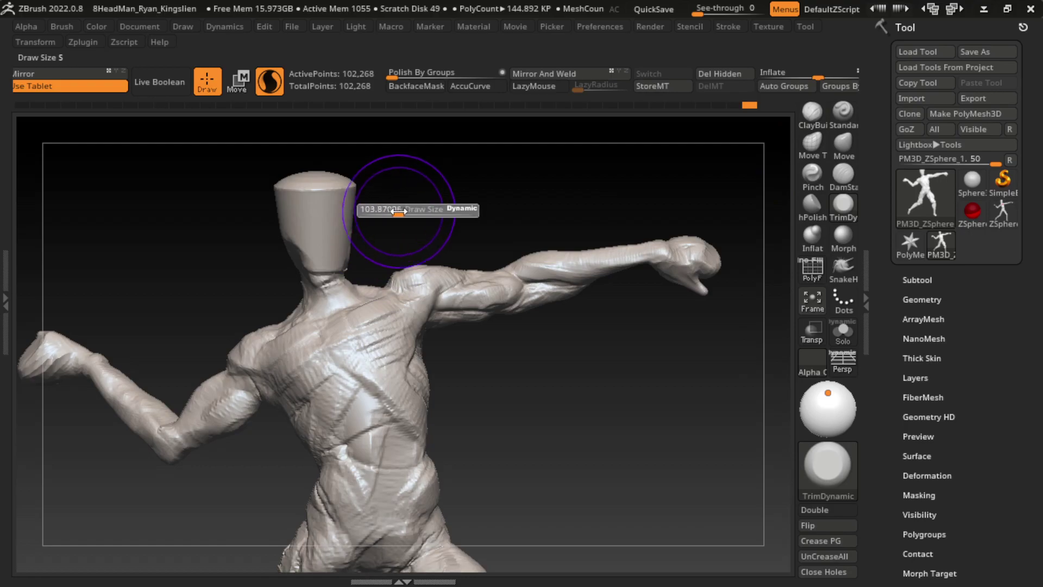
ctrl+shift+click(326, 228)
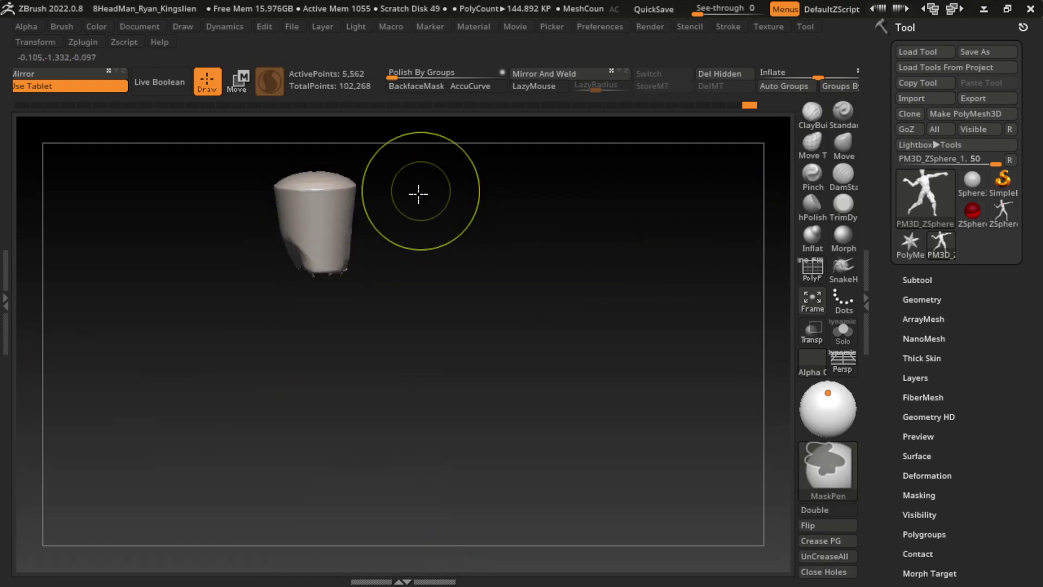
ctrl+click(415, 193)
ctrl+shift+click(433, 179)
ctrl+click(272, 145)
Tilt the head with the Transpose gizmo, then undo back to upright
key(w)
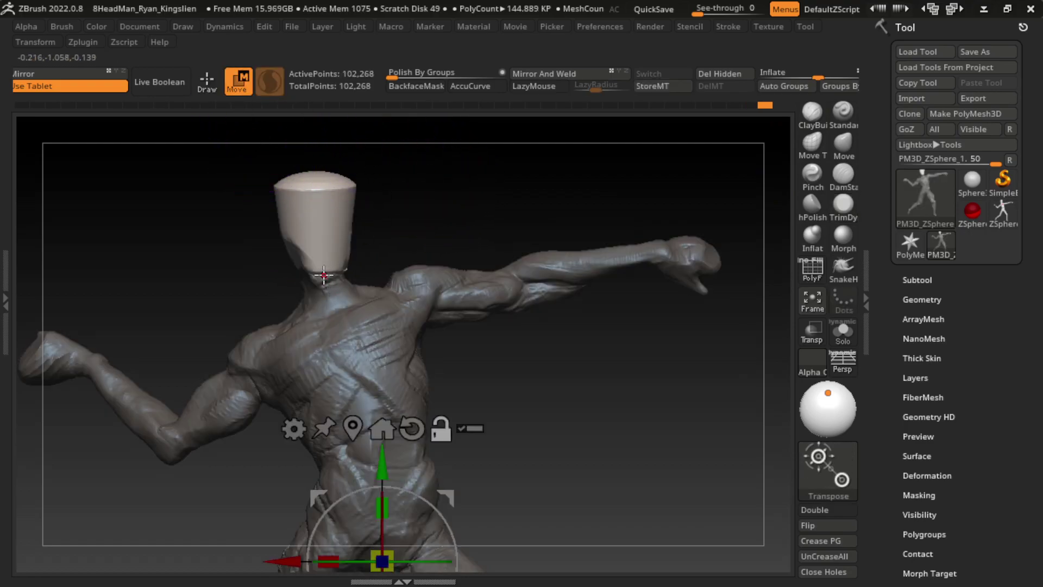
click(400, 425)
mouse_move(375, 255)
mouse_down()
mouse_move(373, 282)
mouse_move(380, 248)
mouse_up()
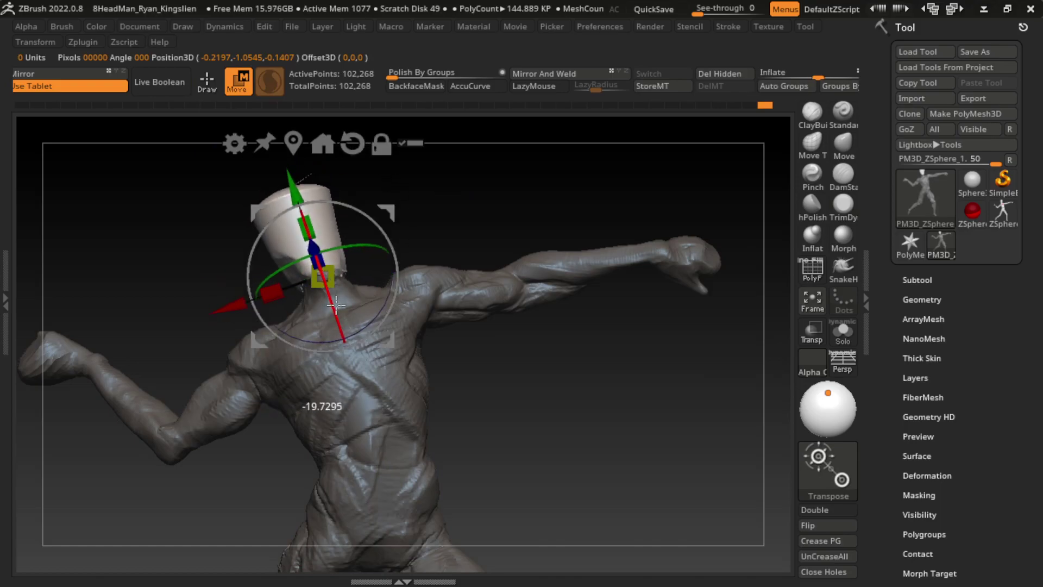
drag(447, 205, 436, 220)
key(ctrl+z)
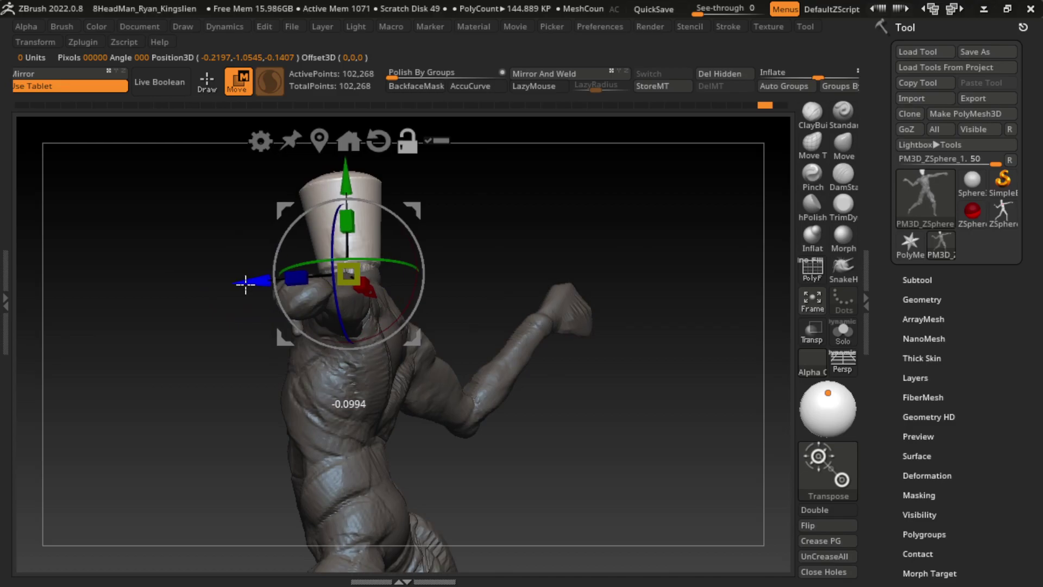
From a front view, nudge the head block slightly to the right
drag(398, 269, 401, 307)
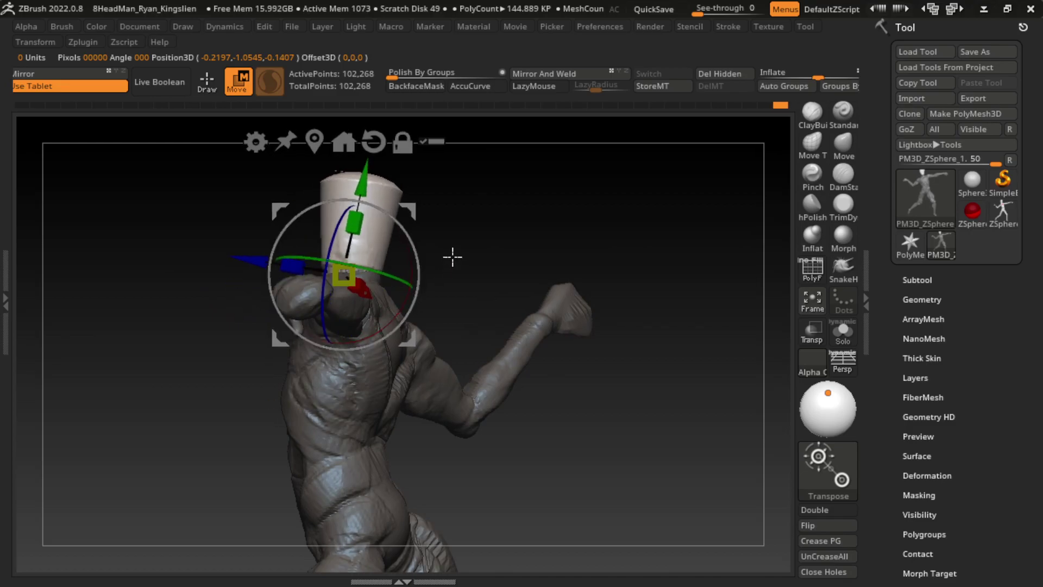
drag(451, 256, 575, 214)
mouse_move(383, 251)
mouse_down()
mouse_move(426, 242)
mouse_move(515, 143)
mouse_up()
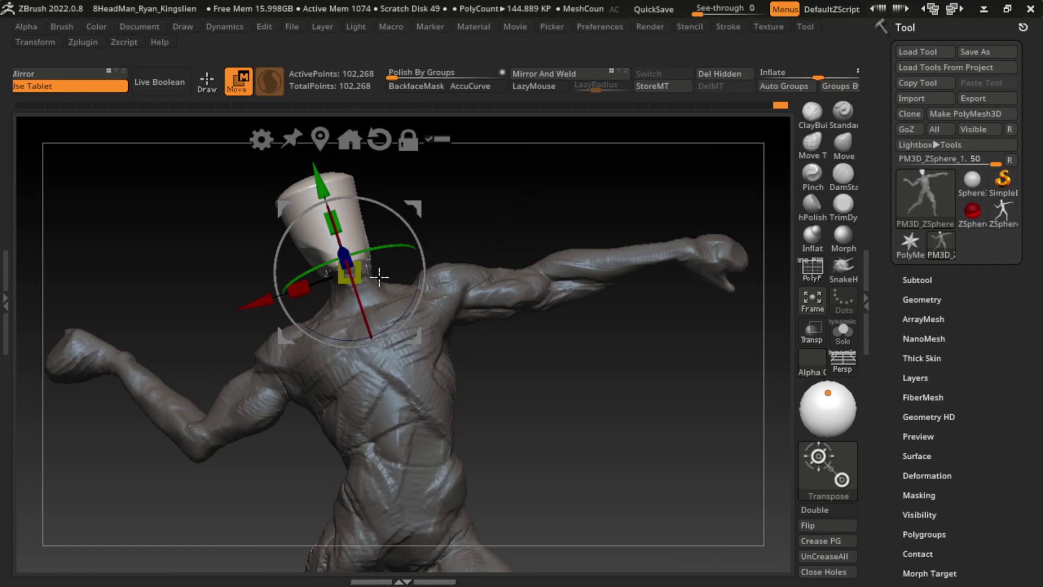
drag(380, 277, 386, 278)
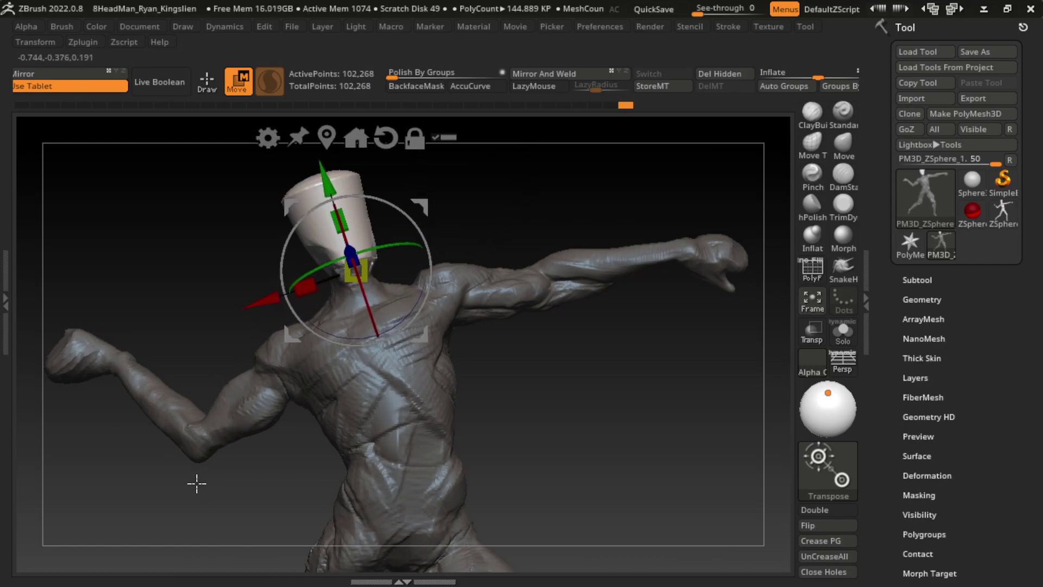
Return to Draw mode and smooth the surface of the neck
key(q)
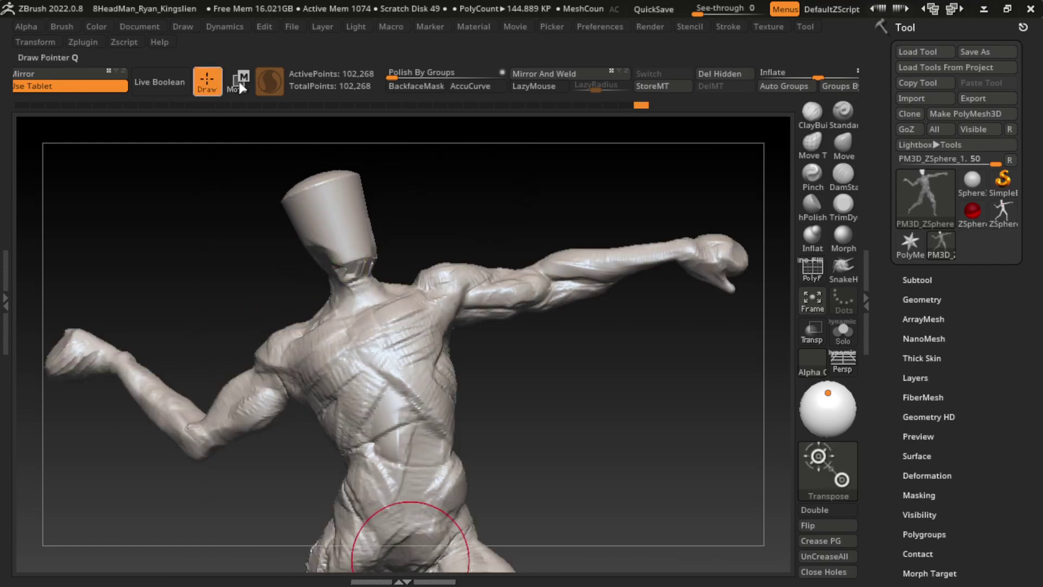
key(s)
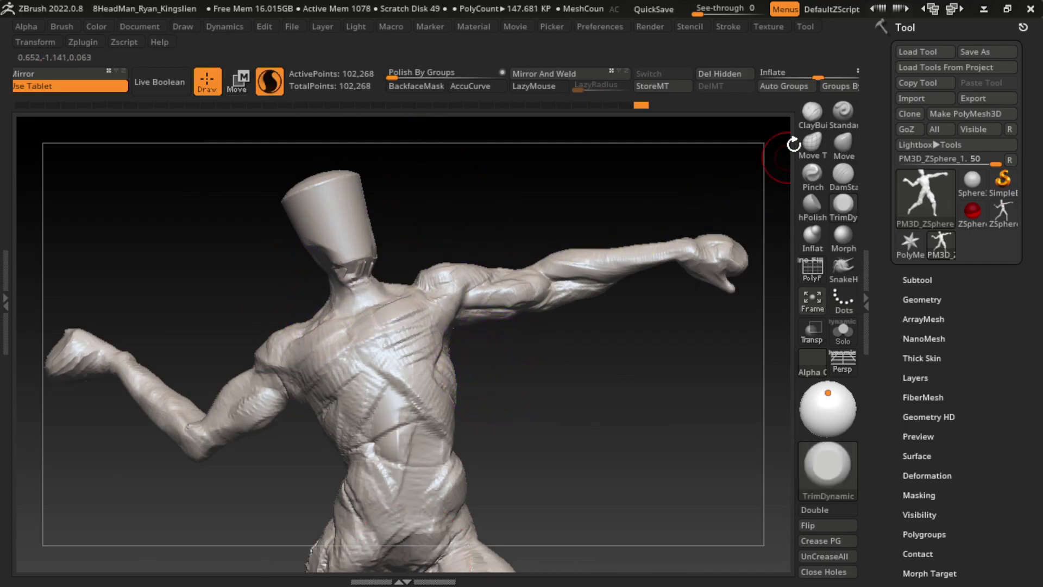
click(812, 111)
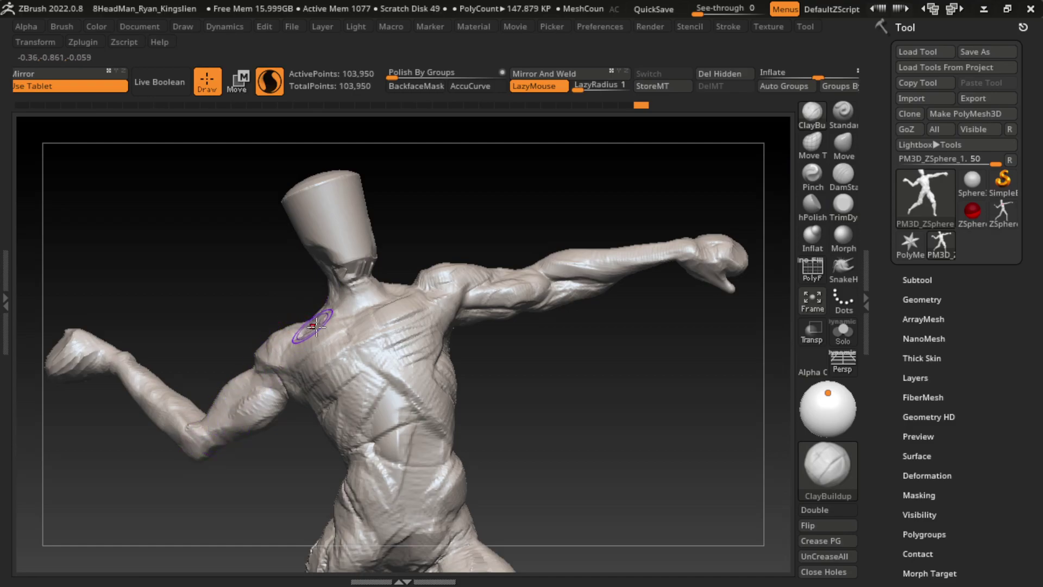
mouse_move(326, 309)
shift+mouse_down()
mouse_move(342, 283)
mouse_move(389, 263)
shift+mouse_up()
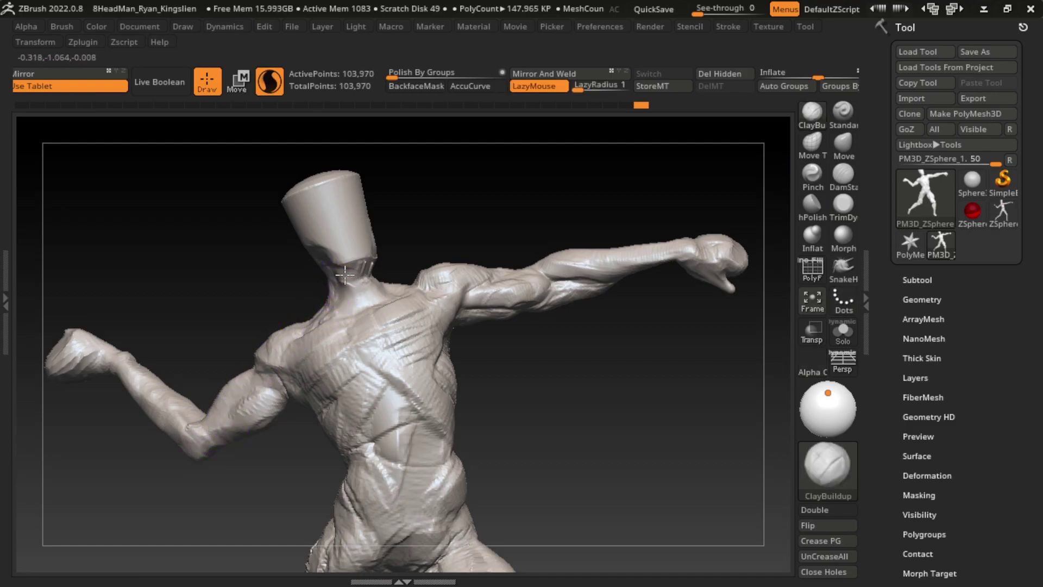
Trim and round off the top of the head block with TrimDynamic
key(b)
key(t)
key(d)
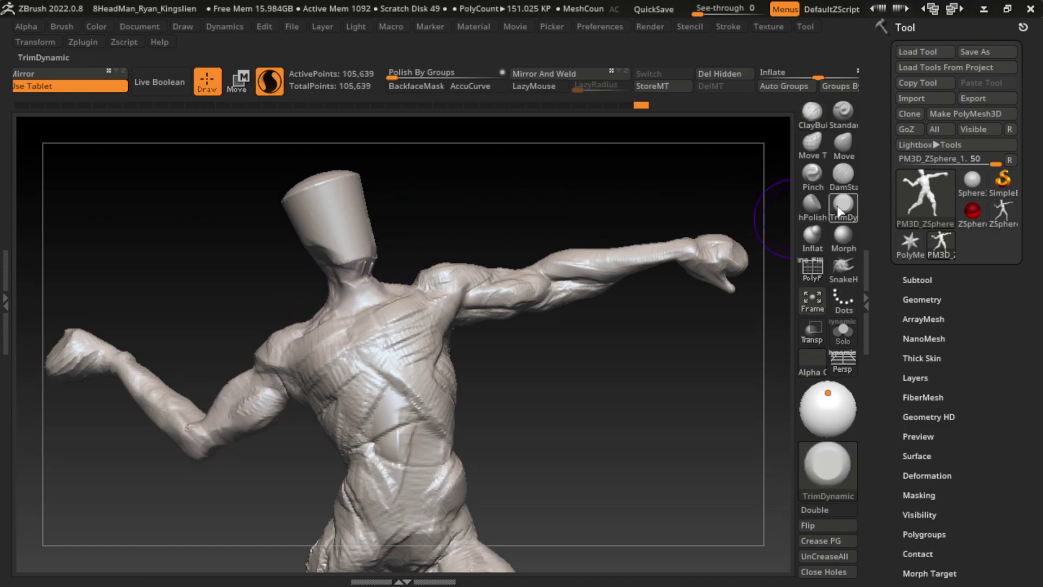
mouse_move(356, 179)
mouse_down()
mouse_move(333, 156)
mouse_move(391, 187)
mouse_move(319, 174)
mouse_move(349, 174)
mouse_move(292, 179)
mouse_up()
mouse_move(492, 179)
mouse_down()
mouse_move(369, 176)
mouse_move(495, 263)
mouse_up()
drag(372, 205, 356, 125)
drag(500, 179, 458, 331)
drag(326, 304, 337, 321)
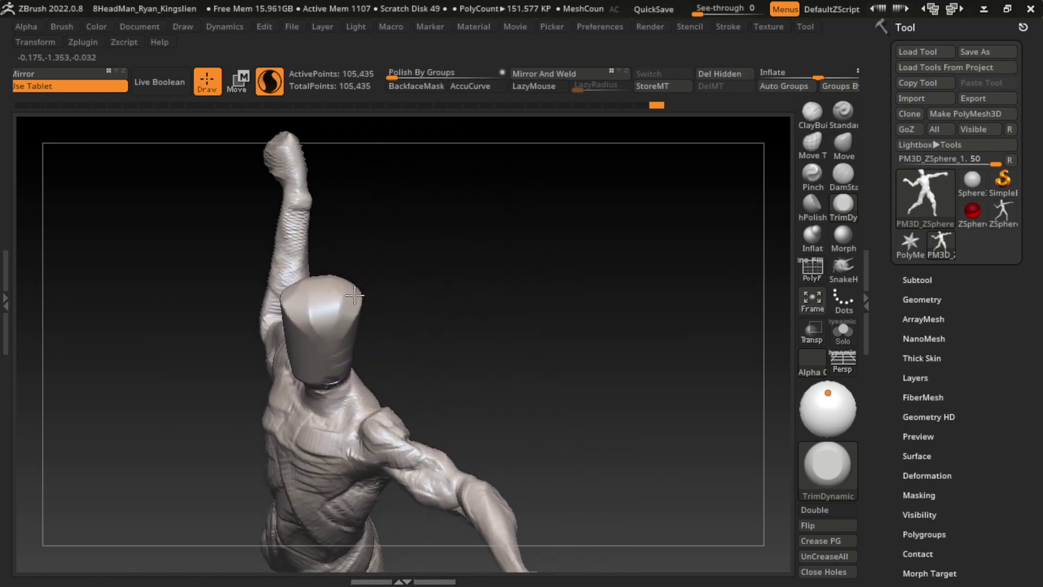
Reshape the neck and shoulder surface near the outstretched arm
mouse_move(314, 250)
mouse_down()
mouse_move(484, 272)
mouse_move(517, 224)
mouse_move(503, 318)
mouse_up()
drag(347, 402, 401, 385)
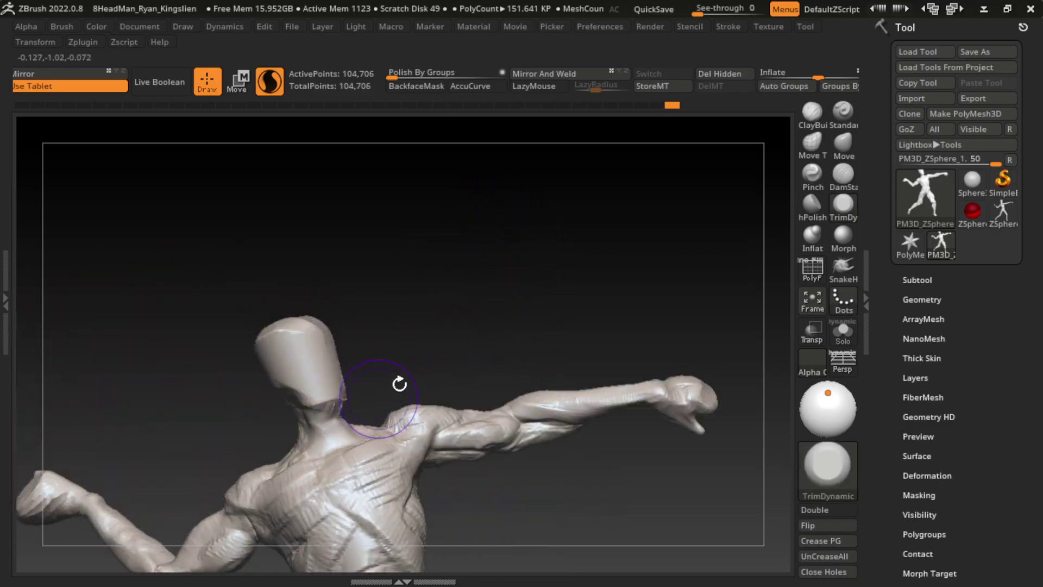
click(843, 173)
drag(544, 262, 538, 200)
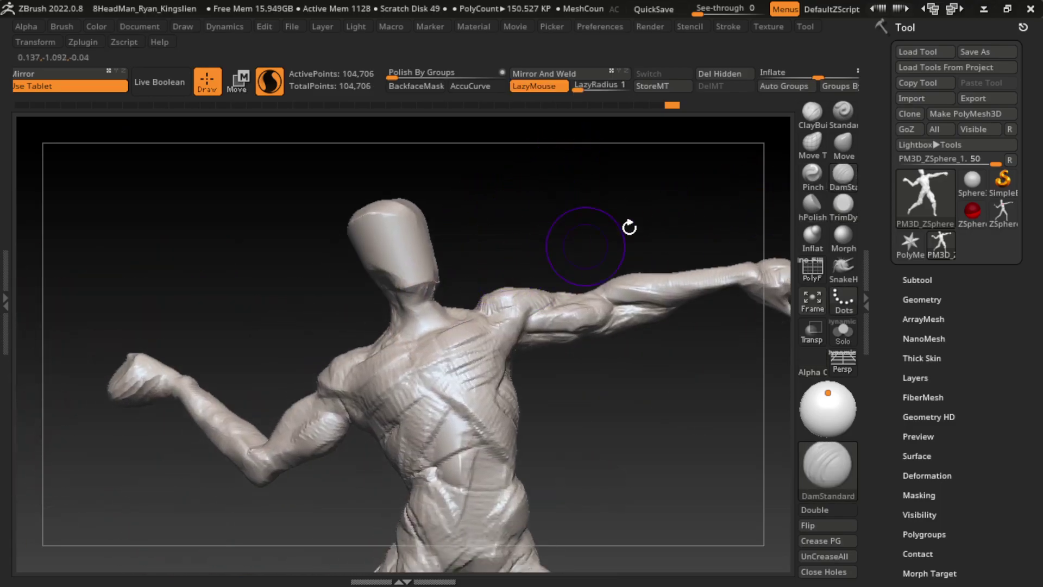
click(811, 112)
key(s)
Build up ClayBuildup detail on the neck, shoulder and chest muscle
mouse_move(424, 260)
mouse_down()
mouse_move(434, 320)
mouse_move(441, 308)
mouse_up()
drag(451, 334, 410, 294)
mouse_move(429, 354)
mouse_down()
mouse_move(405, 311)
mouse_move(419, 344)
mouse_up()
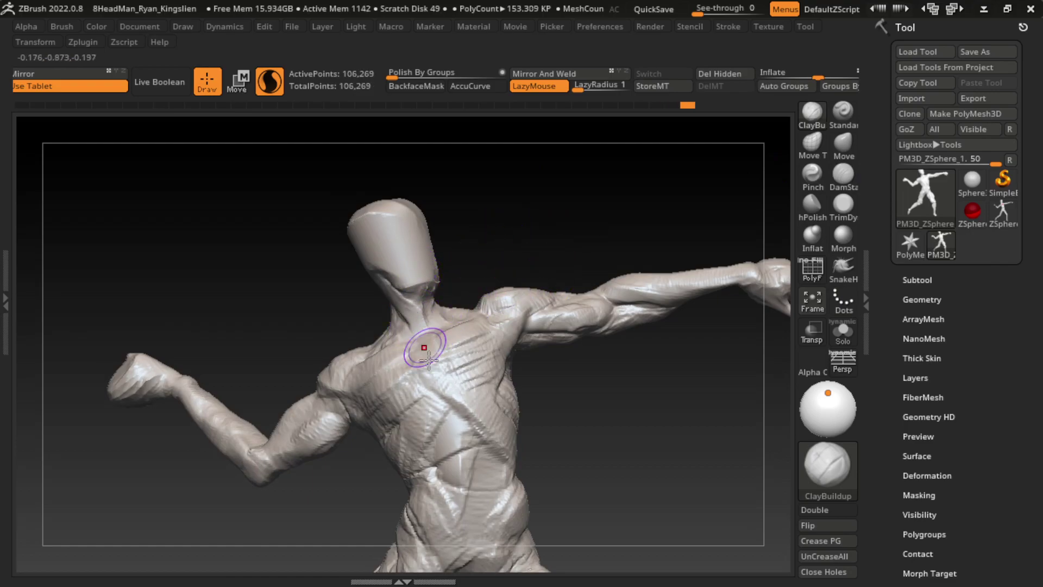
drag(530, 206, 482, 228)
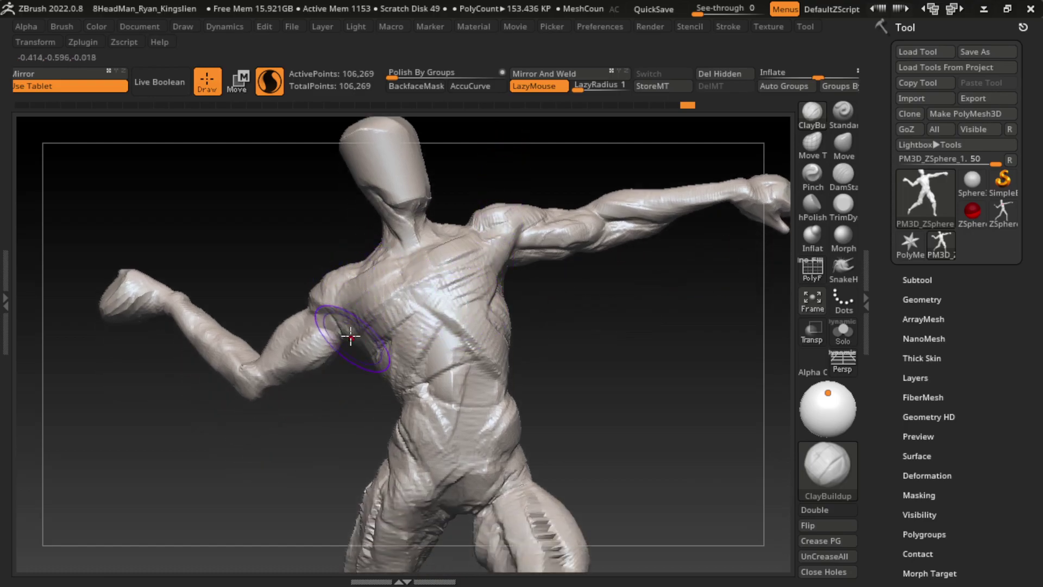
mouse_move(357, 312)
mouse_down()
mouse_move(370, 315)
mouse_move(354, 284)
mouse_move(334, 285)
mouse_move(269, 326)
mouse_move(303, 294)
mouse_move(253, 366)
mouse_up()
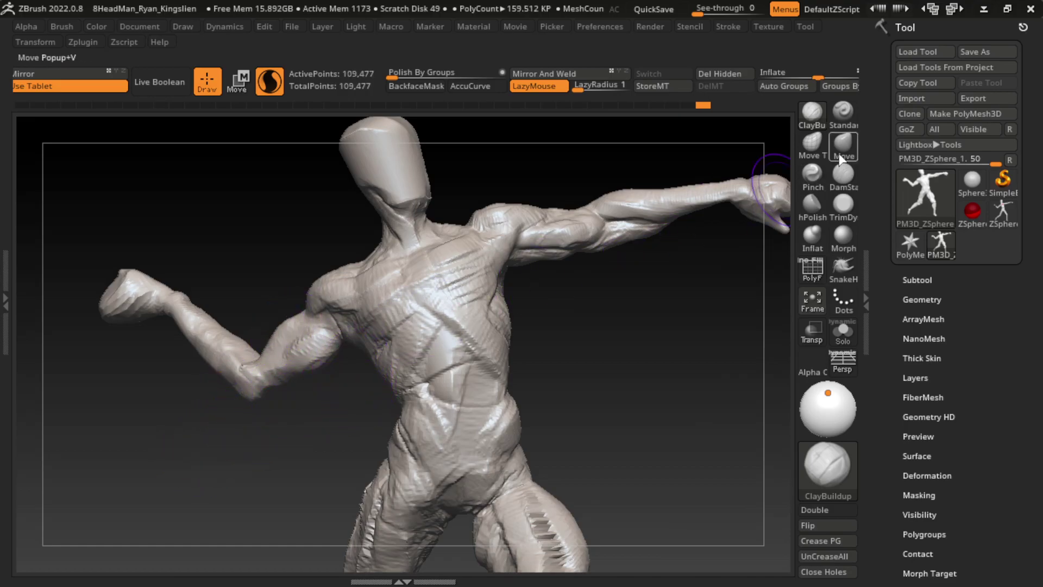
Undo a DamStandard shoulder line, then build up the deltoid with ClayBuildup
click(843, 173)
drag(361, 333, 340, 316)
key(ctrl+z)
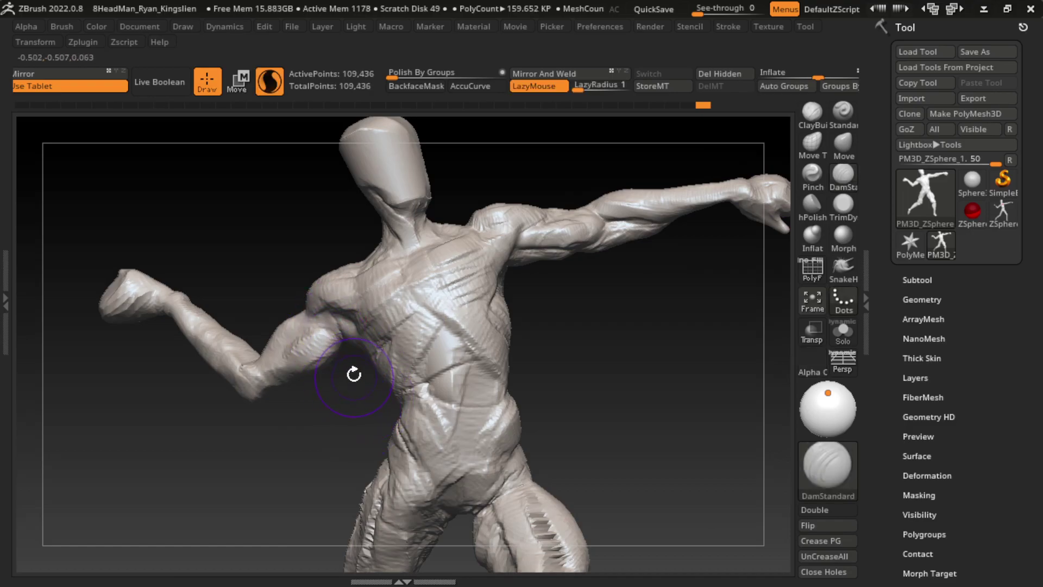
key(b)
key(c)
key(b)
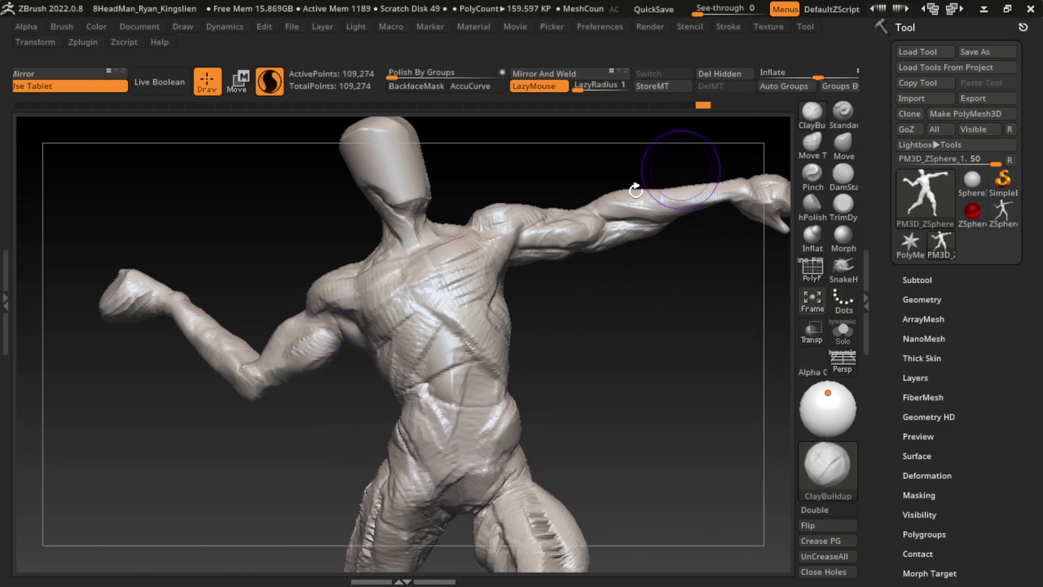
mouse_move(347, 280)
mouse_down()
mouse_move(326, 358)
mouse_move(349, 347)
mouse_move(327, 353)
mouse_up()
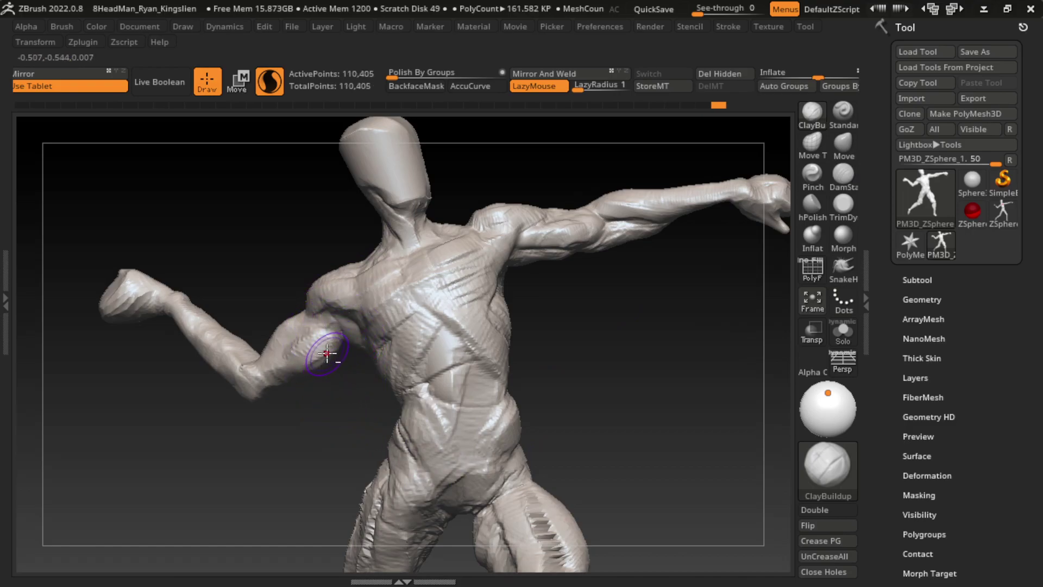
Build up the bent arm's upper arm muscle with ClayBuildup
click(843, 174)
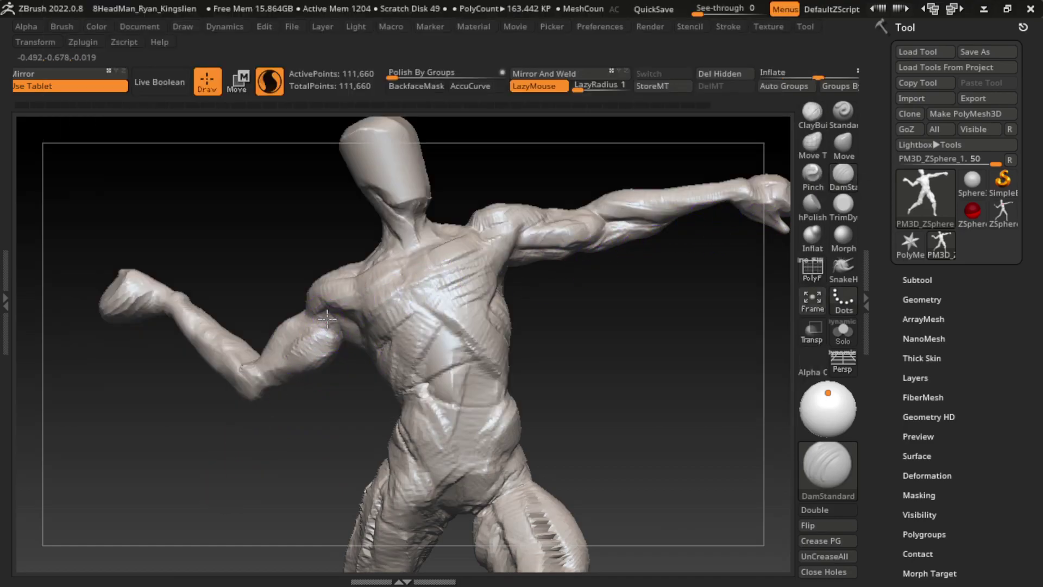
click(817, 112)
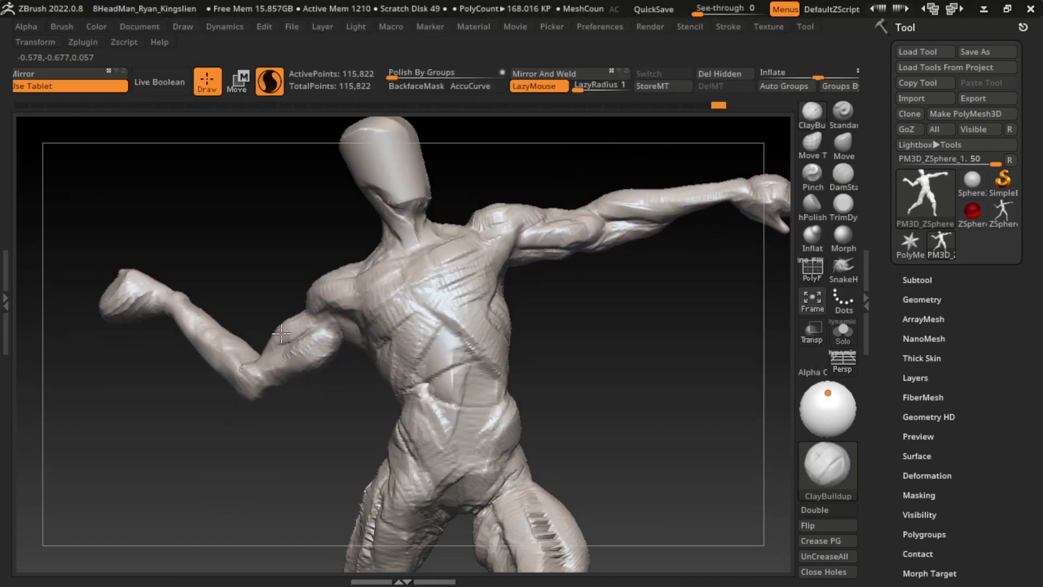
drag(281, 333, 239, 402)
mouse_move(272, 370)
mouse_down()
mouse_move(299, 323)
mouse_move(282, 323)
mouse_up()
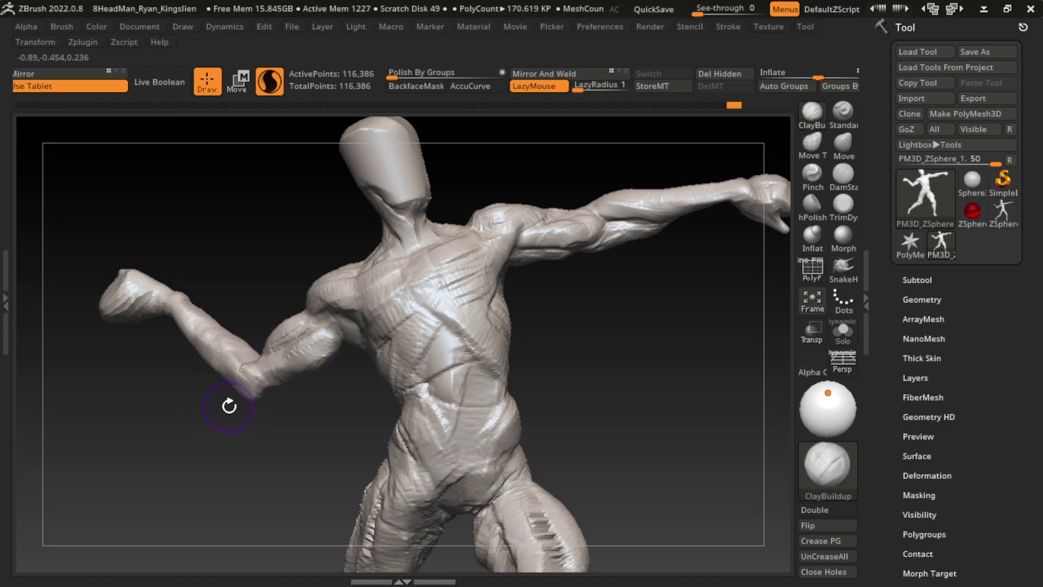
Carve a forearm crease, then build up the forearm and elbow
click(843, 174)
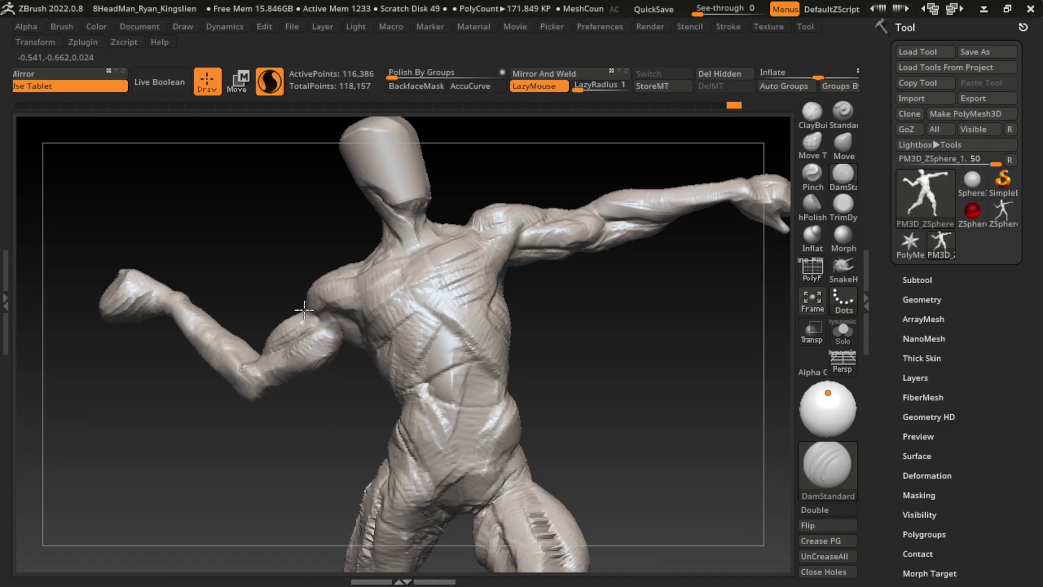
drag(305, 310, 244, 370)
click(812, 111)
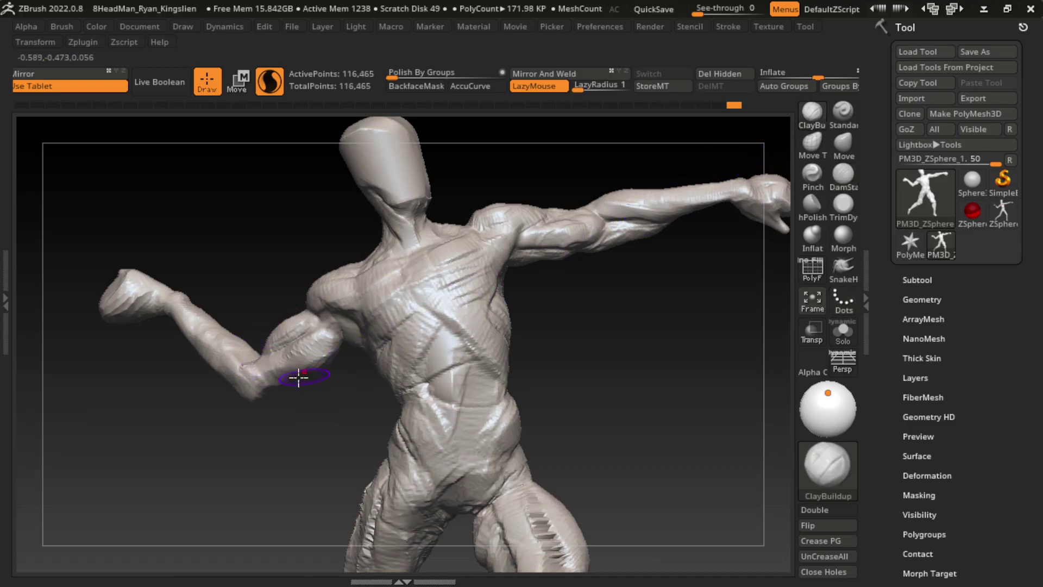
drag(312, 373, 300, 374)
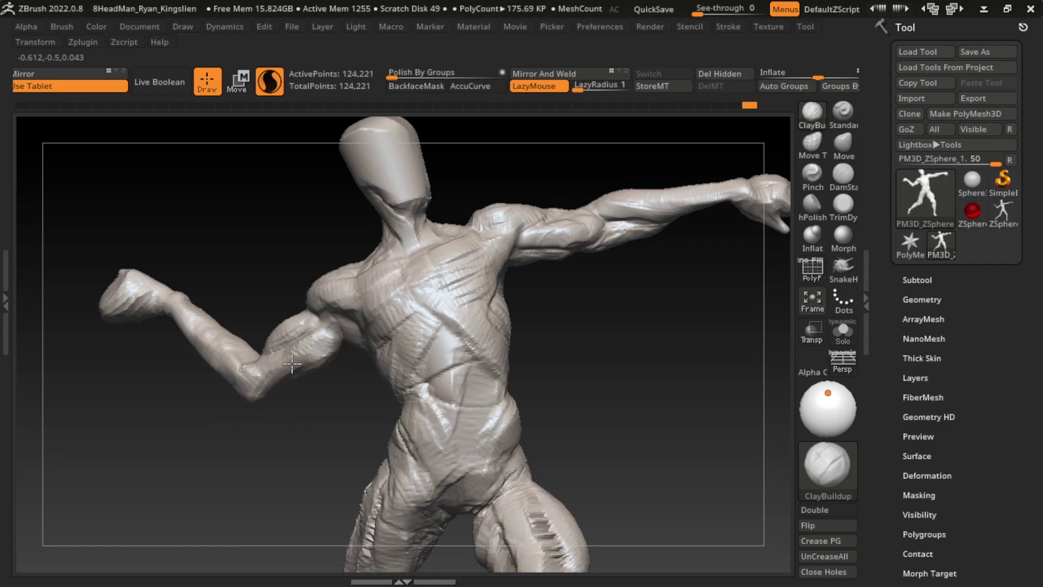
drag(302, 371, 305, 375)
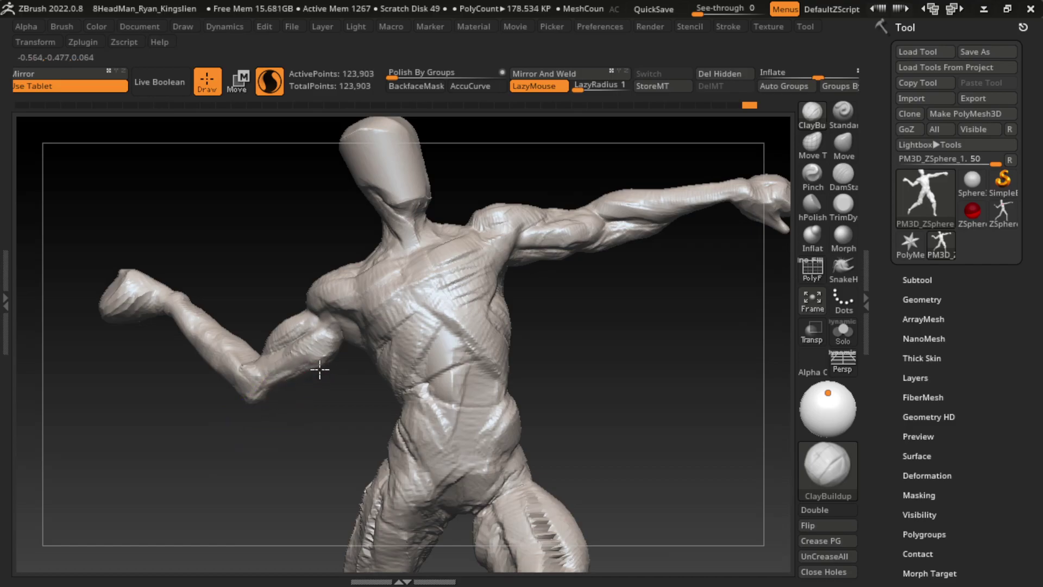
mouse_move(259, 410)
mouse_down()
mouse_move(308, 382)
mouse_move(286, 389)
mouse_up()
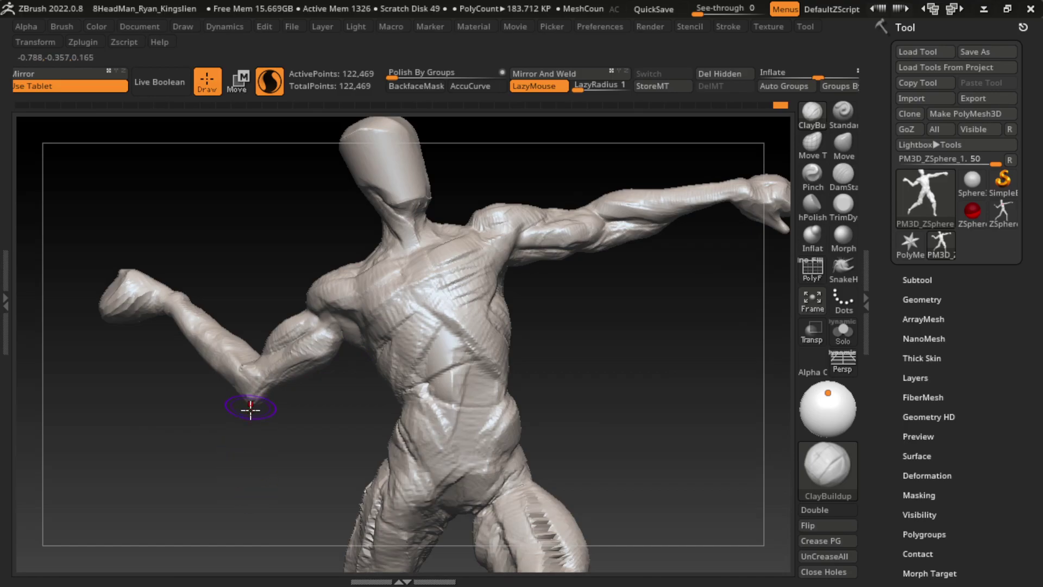
Sculpt the elbow from below, build up the hand, and frame the model
drag(272, 348, 478, 431)
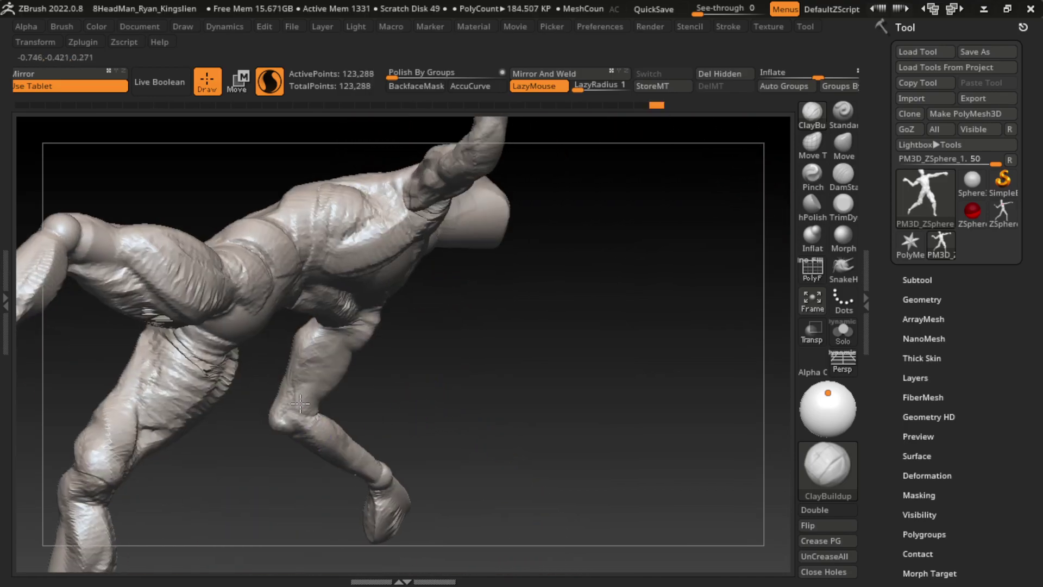
mouse_move(307, 380)
mouse_down()
mouse_move(284, 417)
mouse_move(488, 419)
mouse_move(649, 447)
mouse_up()
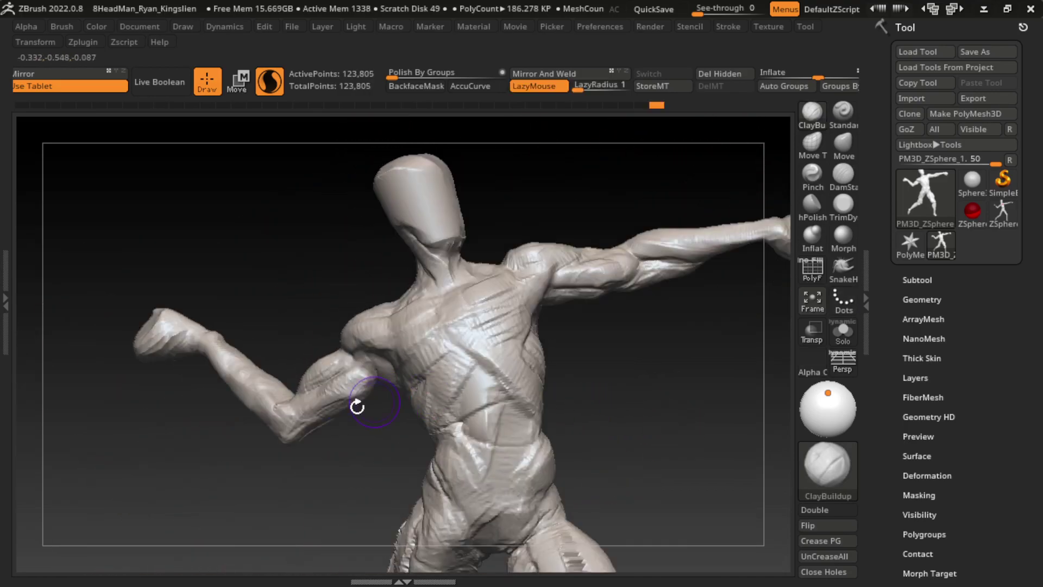
mouse_move(357, 401)
mouse_down()
mouse_move(264, 414)
mouse_move(206, 338)
mouse_move(213, 334)
mouse_up()
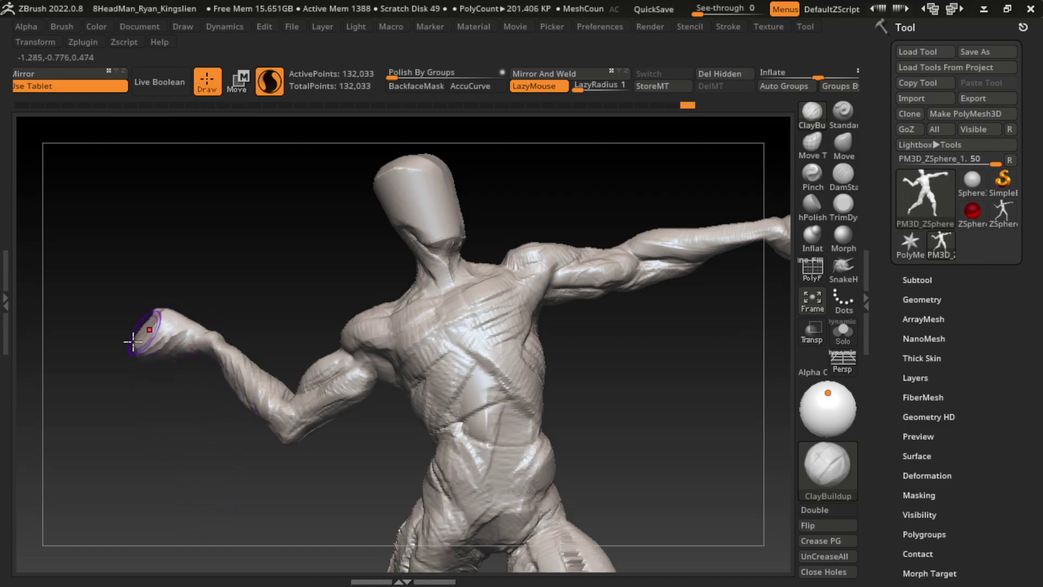
drag(132, 341, 160, 326)
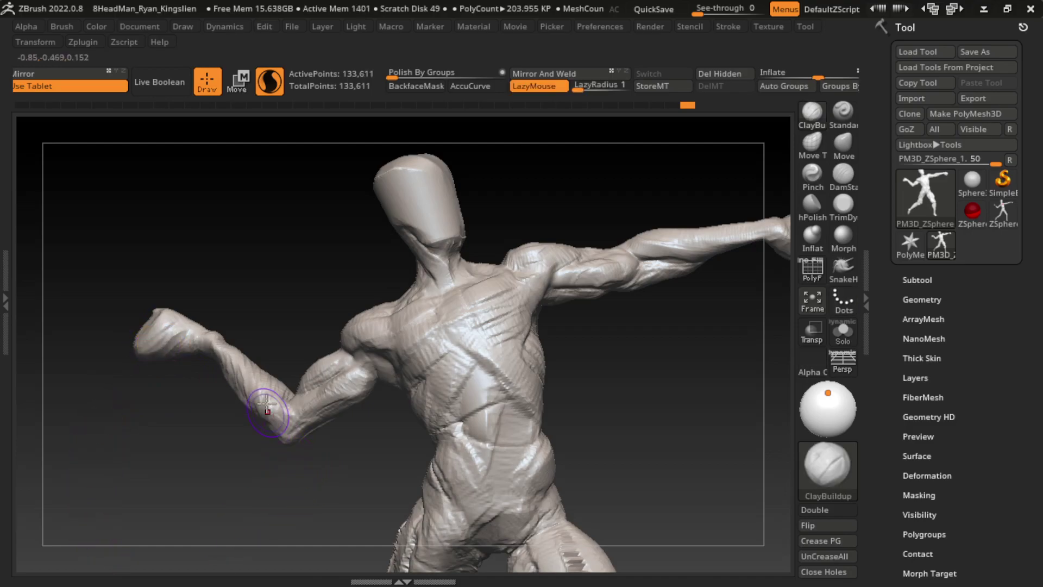
drag(270, 421, 255, 437)
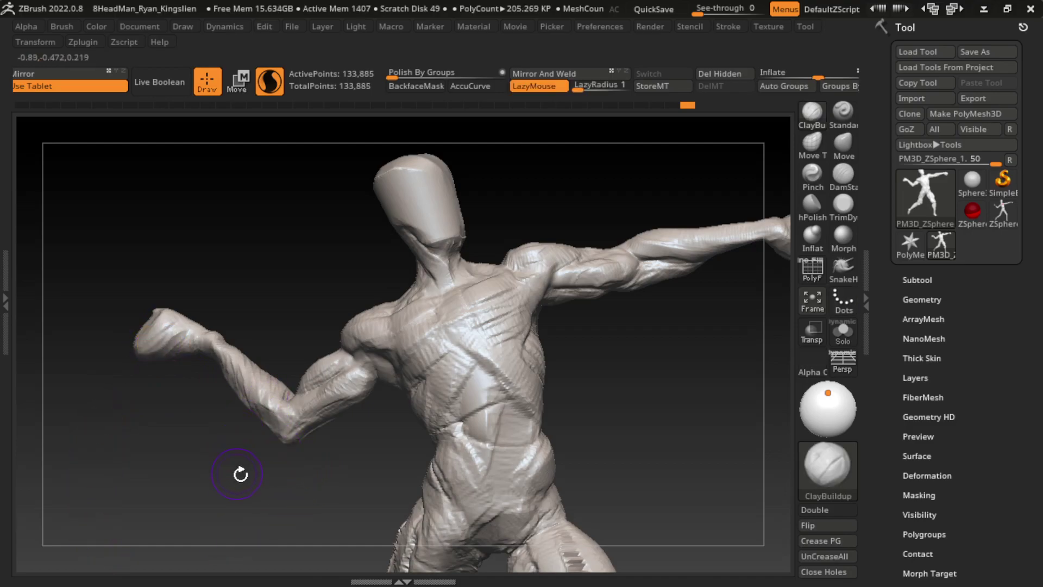
mouse_move(280, 402)
mouse_down()
mouse_move(292, 403)
mouse_move(291, 438)
mouse_up()
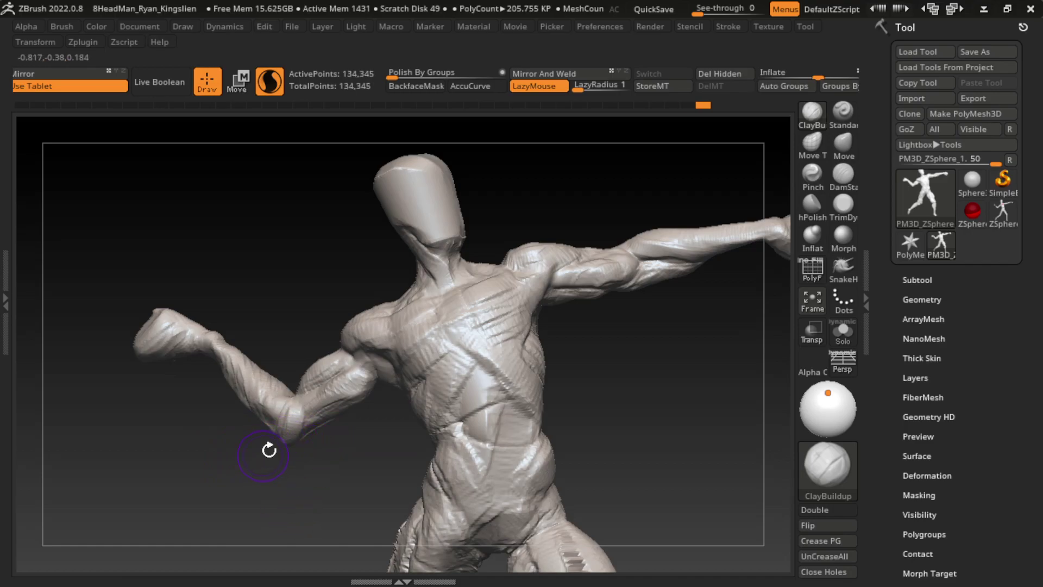
key(f)
mouse_move(333, 470)
mouse_down()
mouse_move(554, 393)
mouse_move(541, 386)
mouse_move(538, 326)
mouse_move(552, 340)
mouse_move(541, 333)
mouse_up()
Build up the chest, pectorals and armpit muscles with ClayBuildup
scroll(527, 341, up, 3)
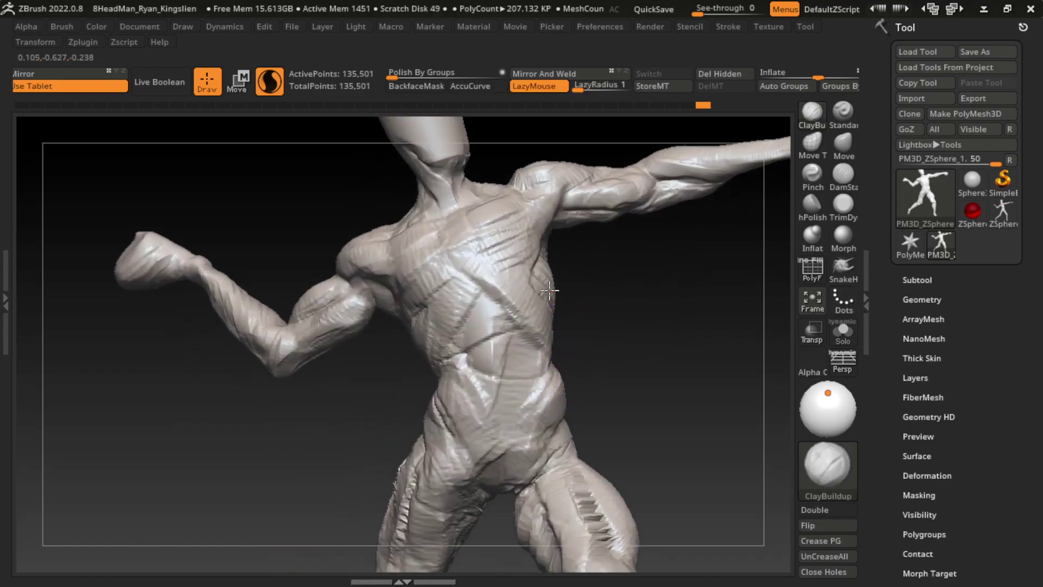
mouse_move(566, 277)
mouse_down()
mouse_move(489, 233)
mouse_move(536, 282)
mouse_move(465, 240)
mouse_move(489, 255)
mouse_move(510, 239)
mouse_move(476, 208)
mouse_move(460, 216)
mouse_move(442, 255)
mouse_move(426, 251)
mouse_move(436, 227)
mouse_move(429, 253)
mouse_move(442, 268)
mouse_move(459, 228)
mouse_move(451, 229)
mouse_move(551, 303)
mouse_move(478, 261)
mouse_move(478, 222)
mouse_move(458, 217)
mouse_up()
mouse_move(451, 424)
mouse_down()
mouse_move(478, 272)
mouse_move(431, 279)
mouse_move(429, 269)
mouse_move(466, 275)
mouse_move(408, 298)
mouse_move(417, 283)
mouse_move(401, 276)
mouse_move(348, 299)
mouse_up()
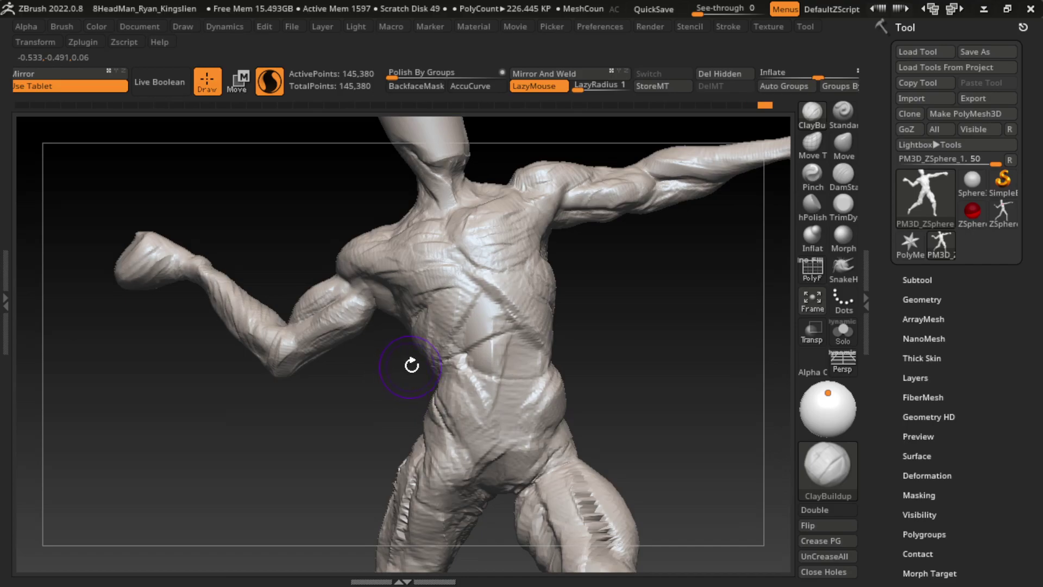
mouse_move(412, 365)
mouse_down()
mouse_move(408, 303)
mouse_move(419, 291)
mouse_move(395, 272)
mouse_move(500, 326)
mouse_move(477, 252)
mouse_move(439, 298)
mouse_move(465, 307)
mouse_move(442, 344)
mouse_move(465, 309)
mouse_move(460, 289)
mouse_move(485, 336)
mouse_up()
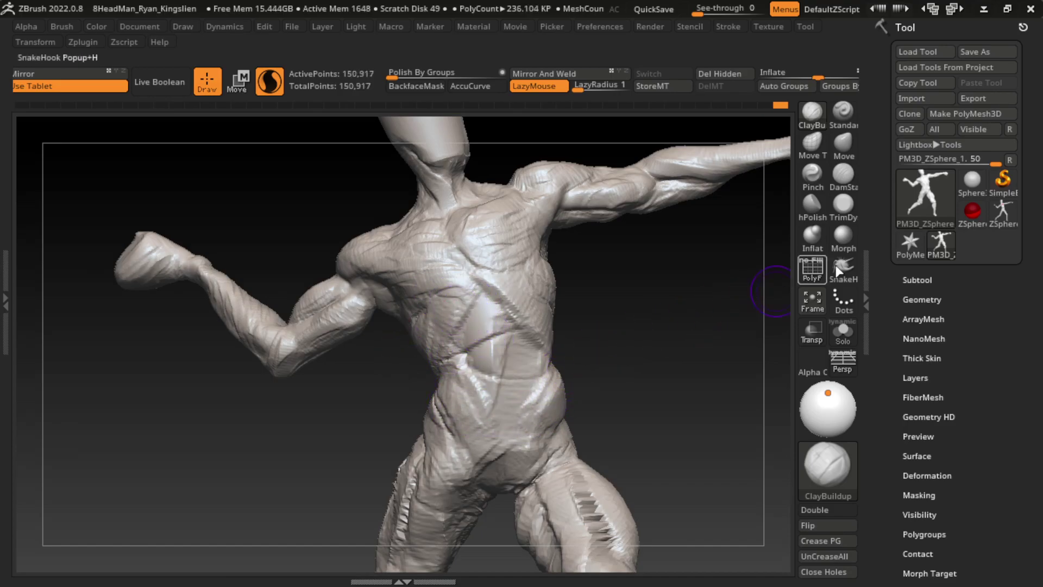
Carve creases across the abdomen with DamStandard
click(843, 174)
mouse_move(431, 372)
mouse_down()
mouse_move(524, 437)
mouse_move(442, 368)
mouse_move(477, 415)
mouse_up()
drag(463, 371, 508, 432)
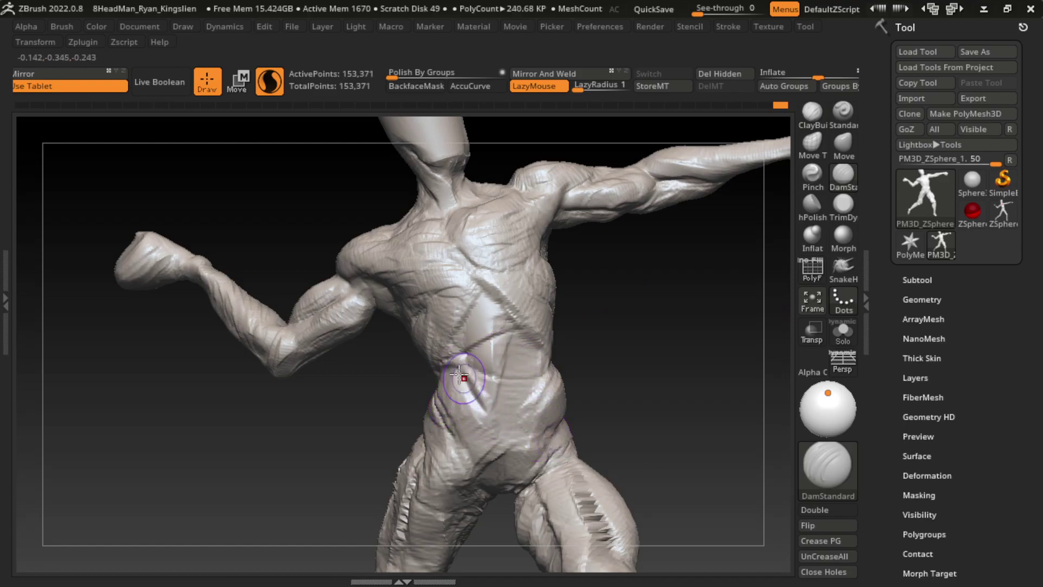
Thicken the abdomen and both flanks with ClayBuildup strokes
click(812, 111)
key(s)
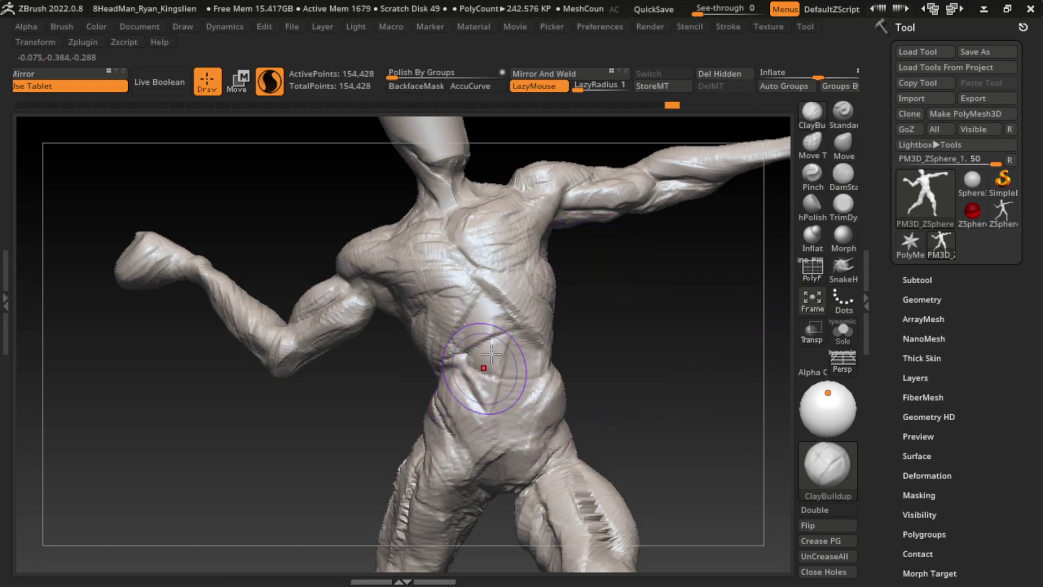
drag(516, 304, 467, 381)
mouse_move(472, 331)
mouse_down()
mouse_move(499, 397)
mouse_move(467, 413)
mouse_move(451, 353)
mouse_move(424, 347)
mouse_move(451, 386)
mouse_up()
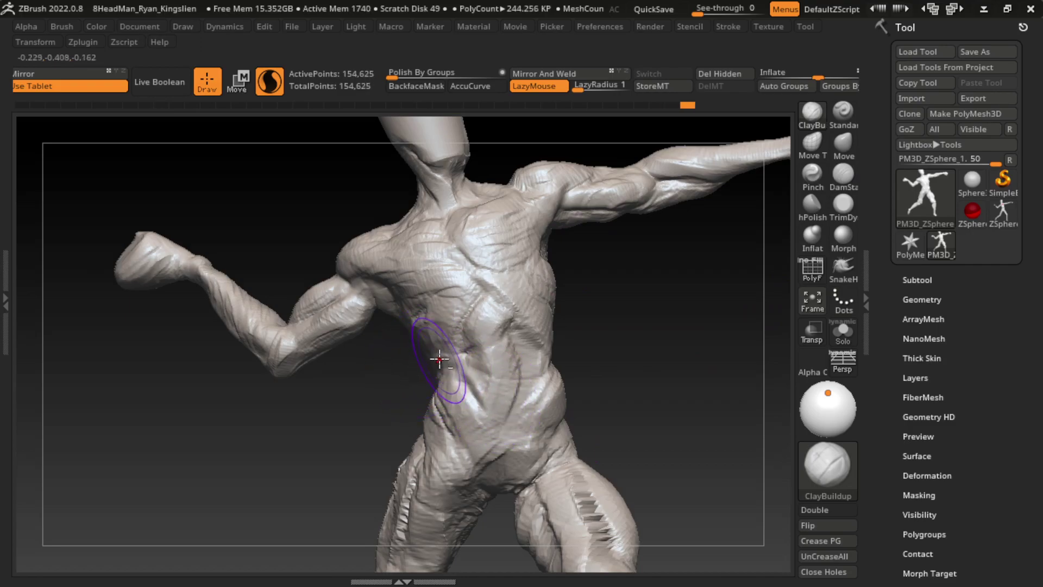
drag(434, 288, 408, 326)
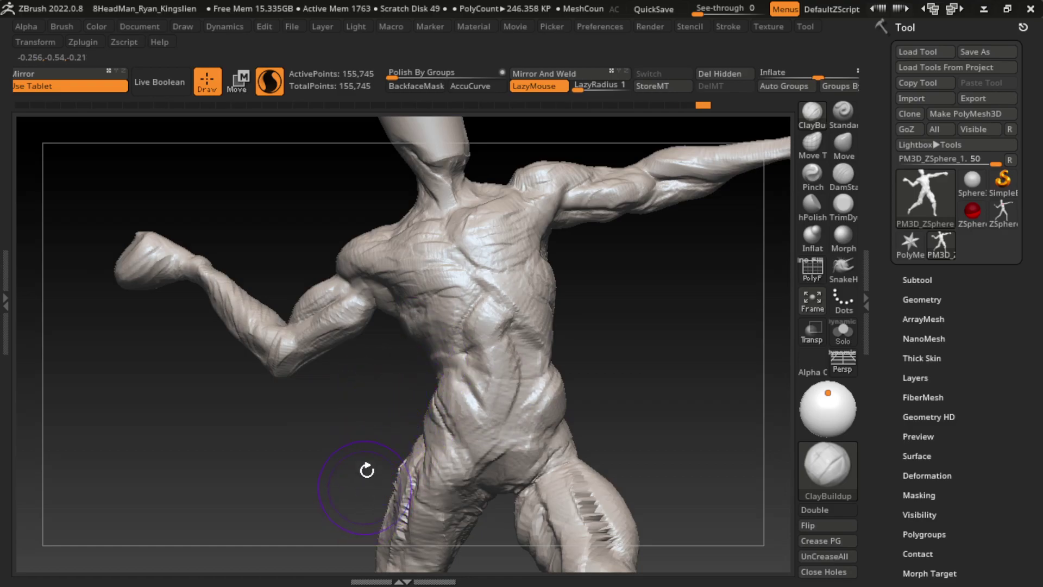
drag(571, 353, 440, 368)
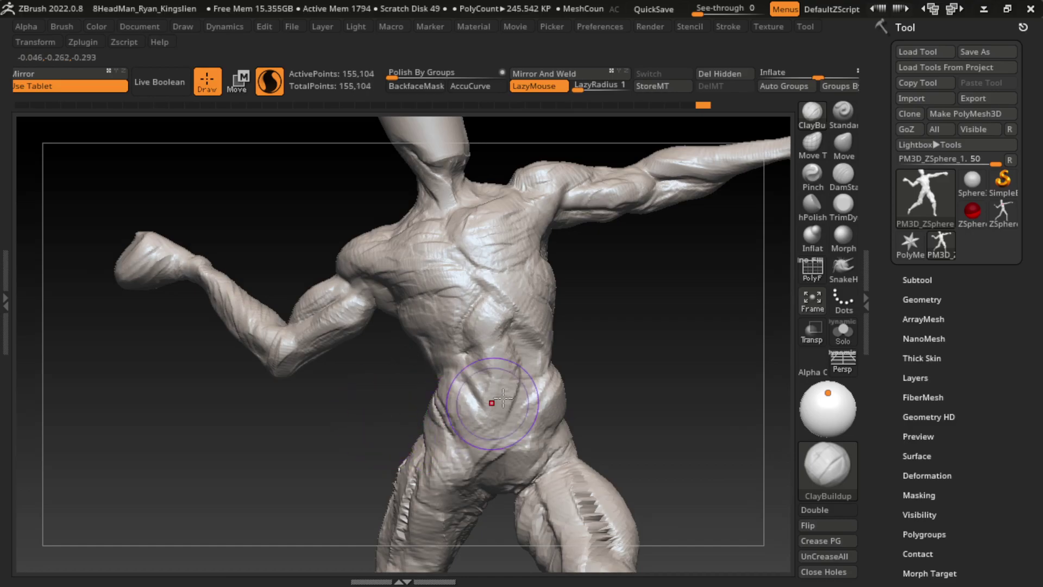
mouse_move(489, 407)
mouse_down()
mouse_move(566, 333)
mouse_move(577, 338)
mouse_move(559, 314)
mouse_move(548, 383)
mouse_move(575, 377)
mouse_up()
mouse_move(600, 420)
mouse_down()
mouse_move(628, 361)
mouse_move(577, 345)
mouse_move(572, 355)
mouse_move(589, 344)
mouse_move(580, 356)
mouse_up()
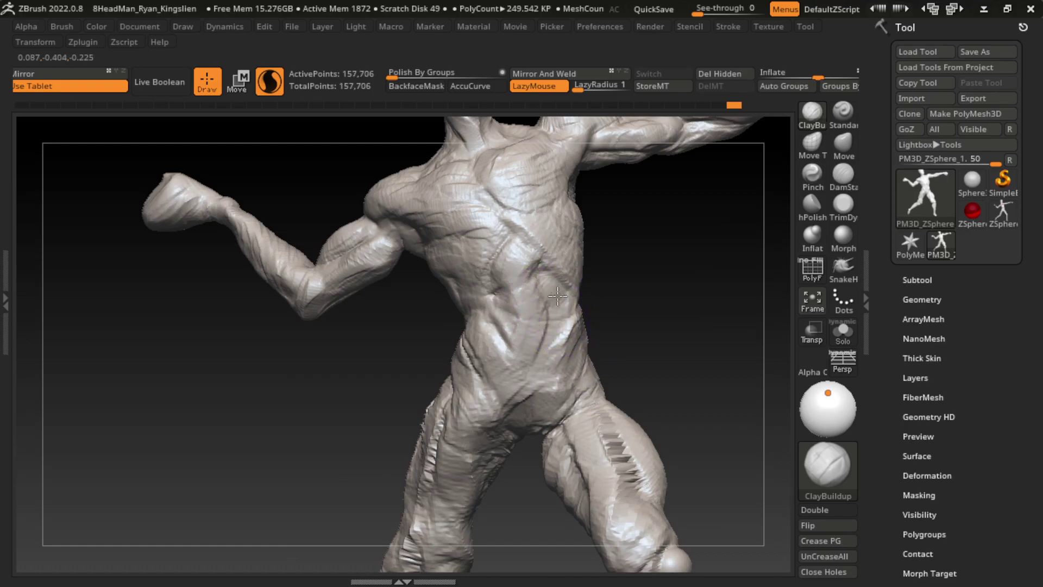
Add a muscle ridge on the right flank and reshape the right waist and hip
mouse_move(560, 307)
mouse_down()
mouse_move(543, 255)
mouse_move(544, 280)
mouse_up()
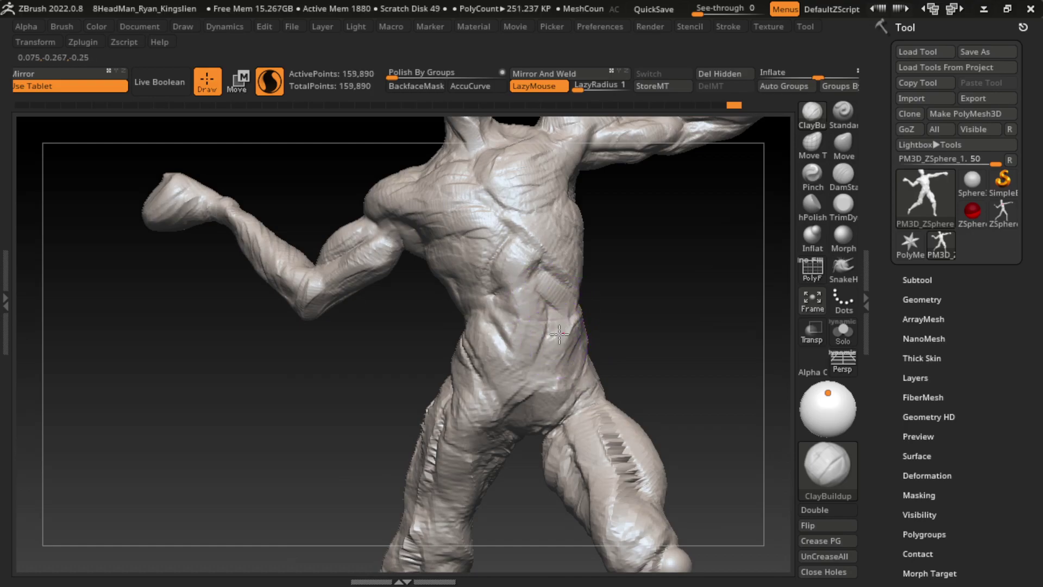
drag(560, 349, 571, 360)
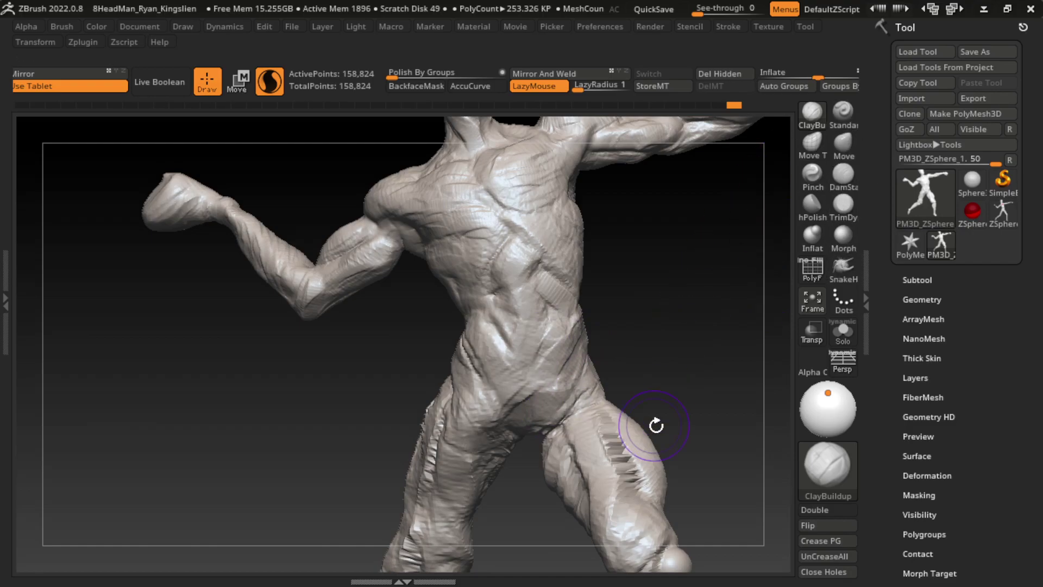
mouse_move(656, 424)
mouse_down()
mouse_move(669, 368)
mouse_move(514, 468)
mouse_move(560, 413)
mouse_move(709, 364)
mouse_move(543, 435)
mouse_move(516, 467)
mouse_up()
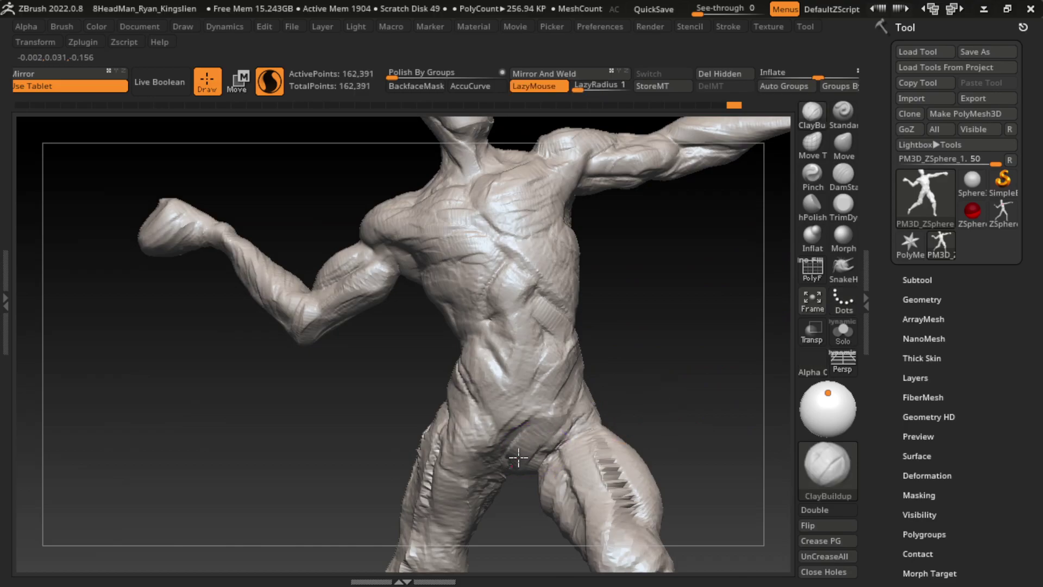
drag(522, 424, 494, 467)
Smooth the right thigh and reshape its outer contour
mouse_move(675, 434)
mouse_down()
mouse_move(672, 321)
mouse_move(610, 333)
mouse_up()
drag(613, 372, 706, 282)
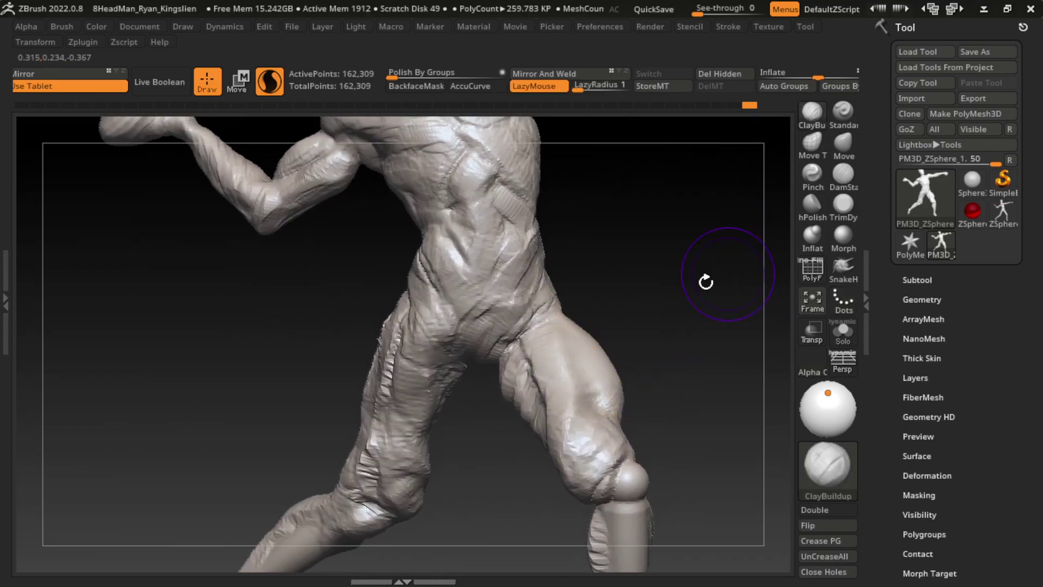
drag(618, 384, 582, 431)
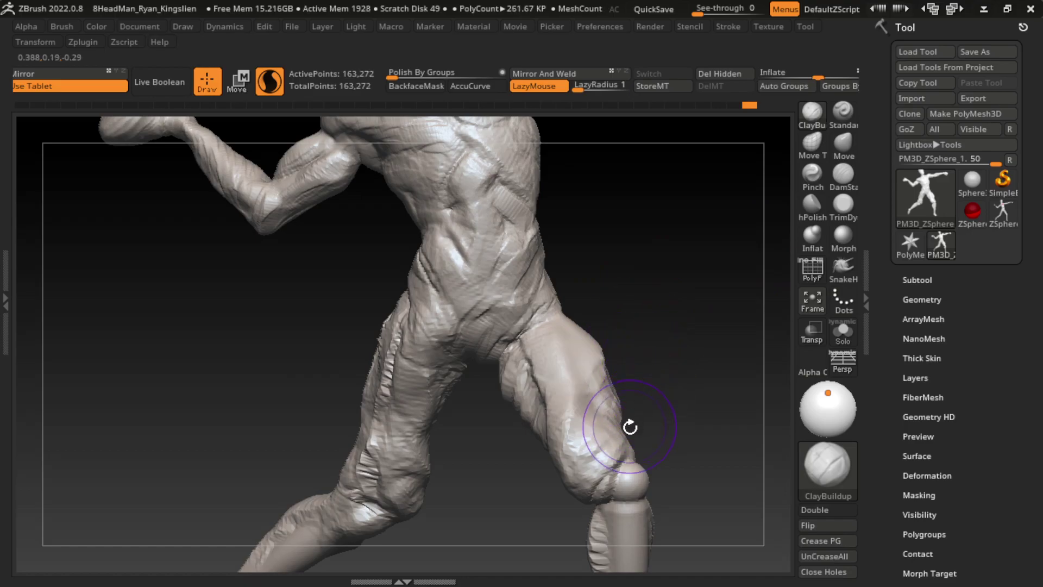
mouse_move(689, 457)
mouse_down()
mouse_move(663, 349)
mouse_move(622, 389)
mouse_up()
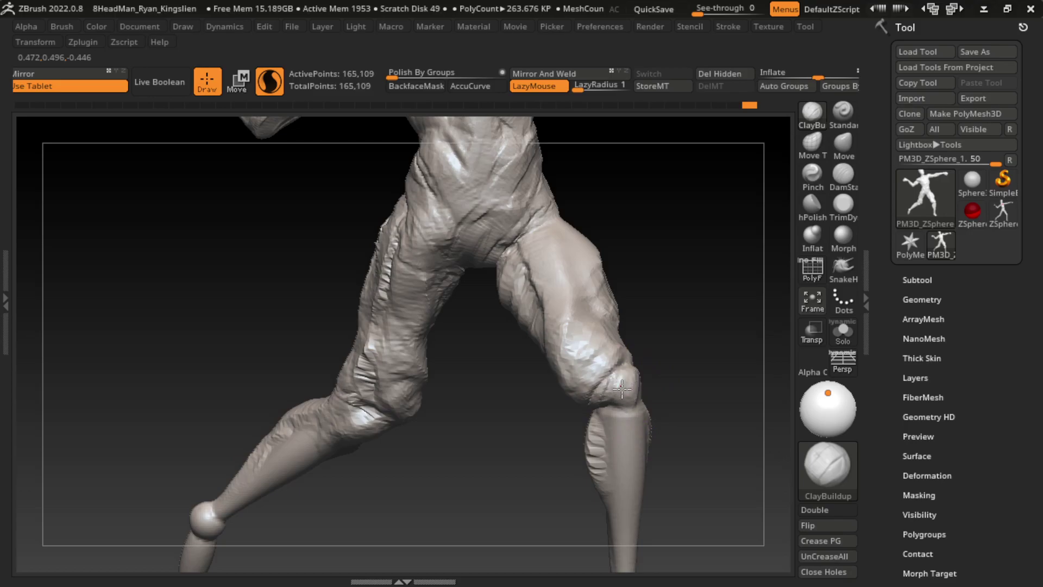
Build up the shin and lower leg below the knee with ClayBuildup strokes
mouse_move(621, 426)
shift+mouse_down()
mouse_move(602, 440)
mouse_move(570, 413)
mouse_move(720, 421)
mouse_move(672, 351)
shift+mouse_up()
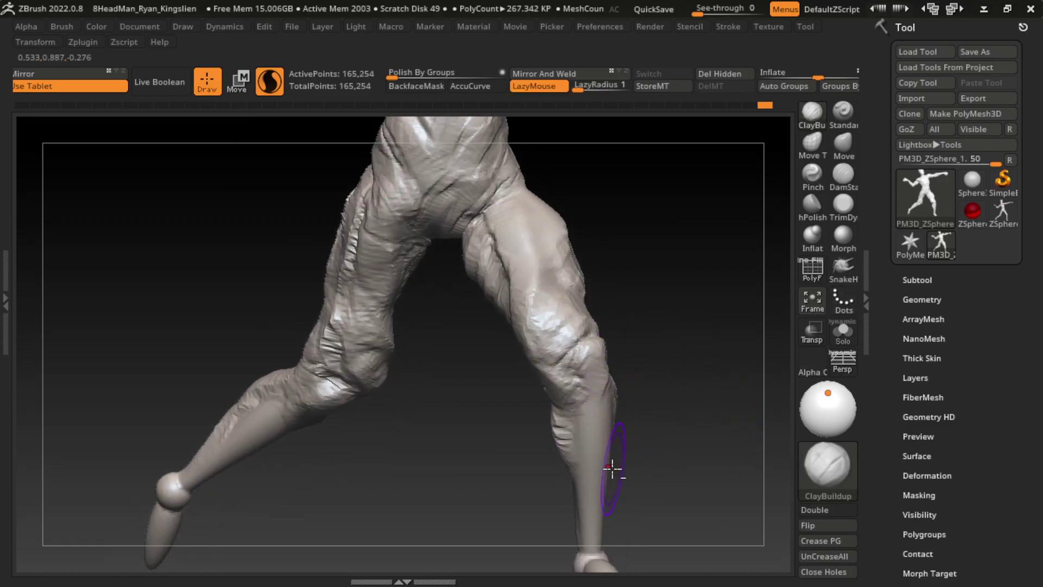
mouse_move(620, 393)
mouse_down()
mouse_move(615, 449)
mouse_move(645, 412)
mouse_move(611, 434)
mouse_up()
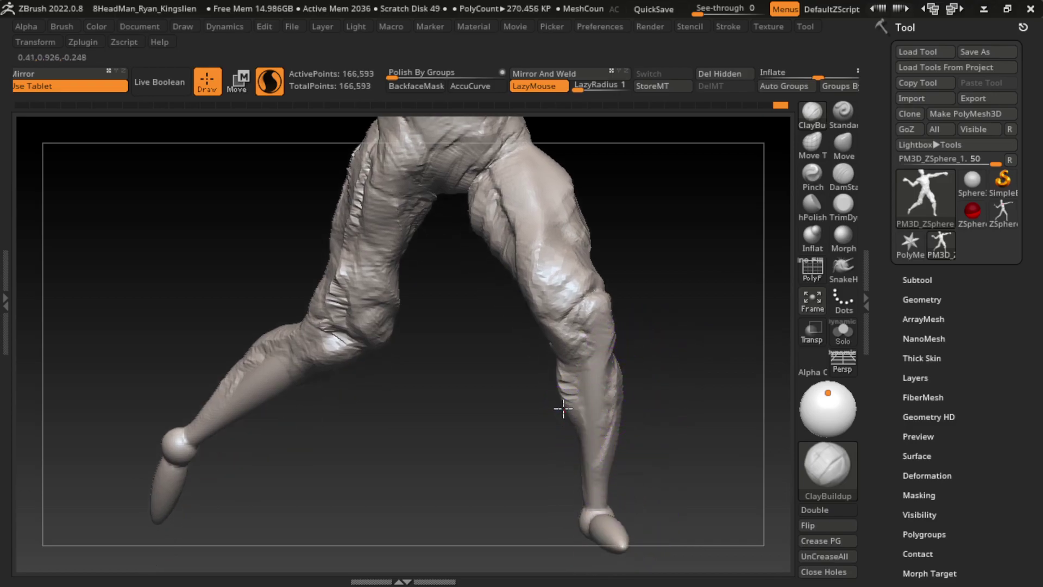
drag(563, 391, 530, 476)
drag(562, 392, 559, 387)
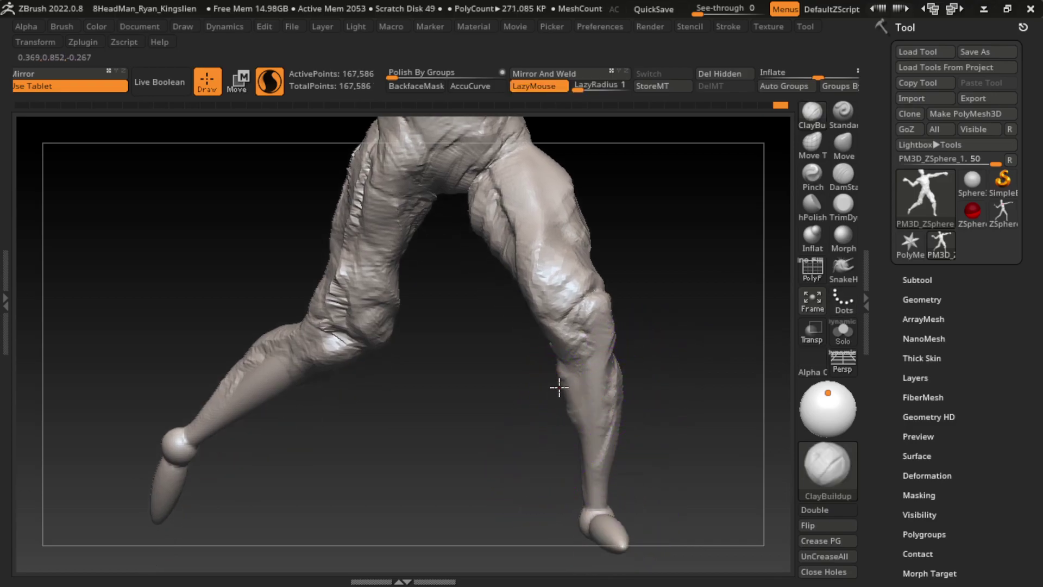
drag(487, 475, 536, 487)
drag(562, 391, 540, 356)
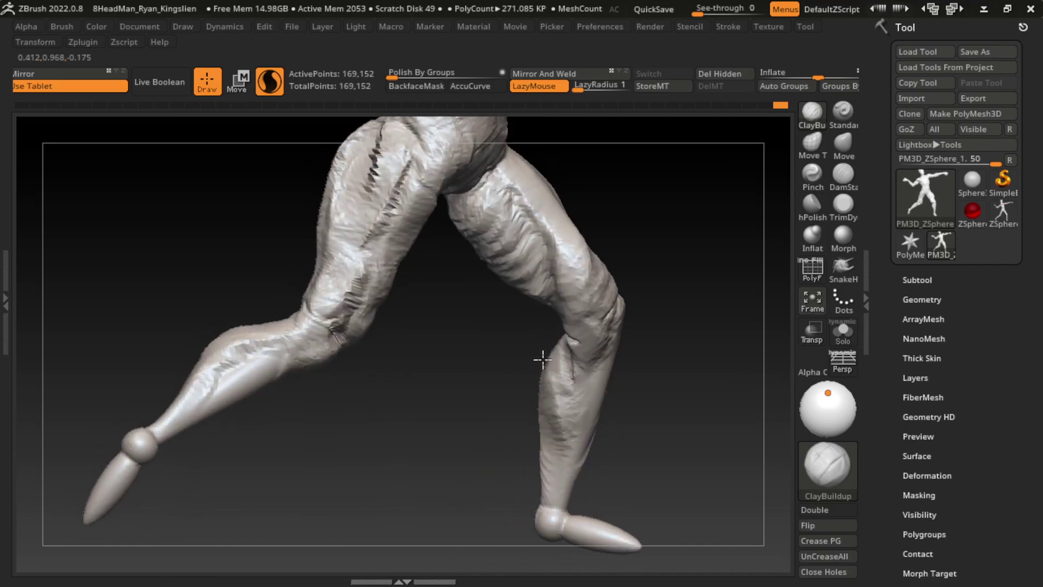
drag(598, 380, 645, 419)
drag(538, 375, 560, 472)
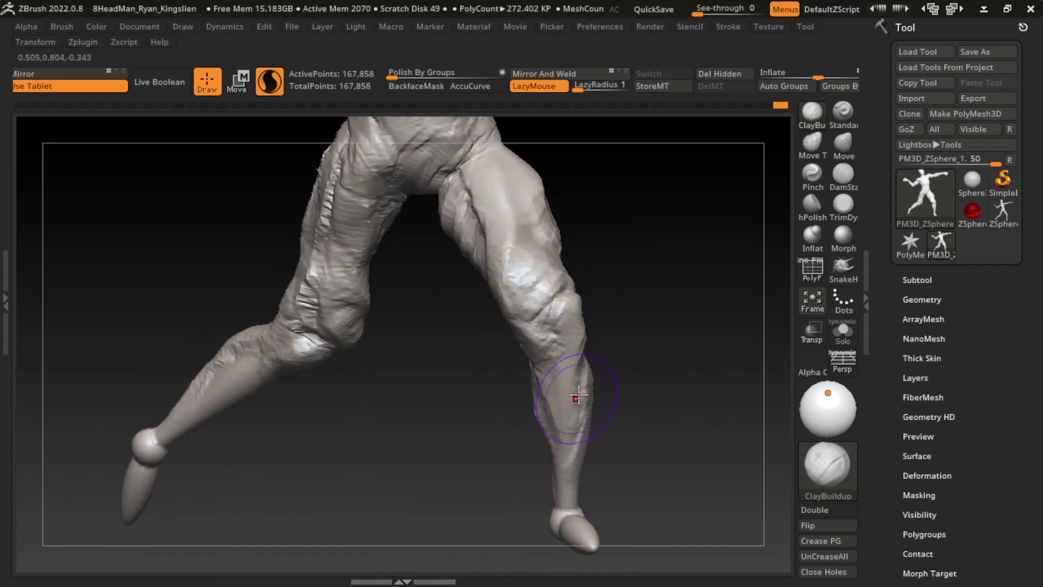
mouse_move(554, 402)
mouse_down()
mouse_move(536, 373)
mouse_move(553, 444)
mouse_move(580, 351)
mouse_move(591, 368)
mouse_up()
Carve a crease near the knee with DamStandard, then add clay over the calf
click(839, 179)
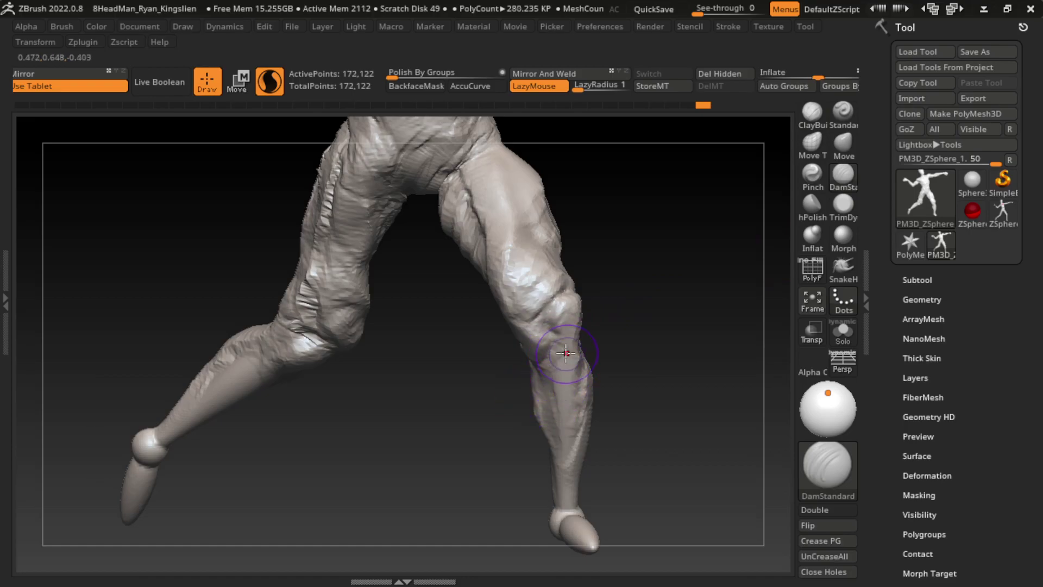
mouse_move(569, 345)
mouse_down()
mouse_move(559, 329)
mouse_move(575, 379)
mouse_up()
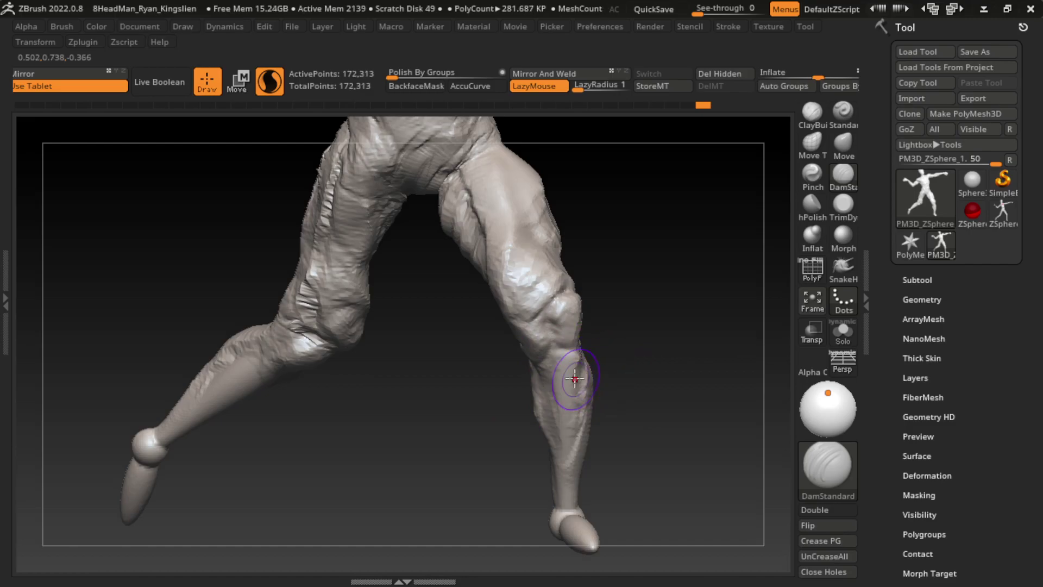
click(813, 111)
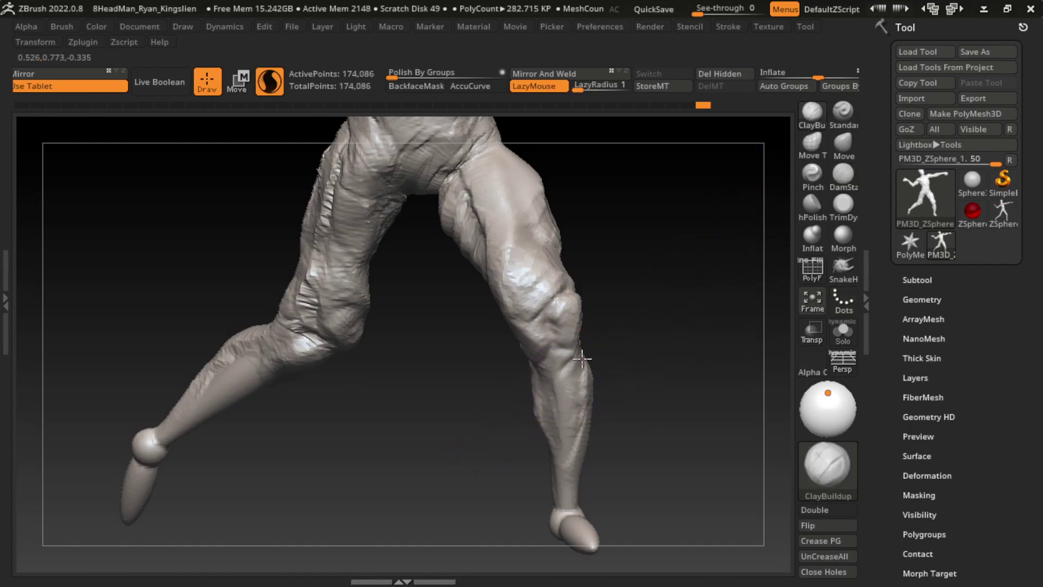
mouse_move(578, 380)
mouse_down()
mouse_move(652, 366)
mouse_move(704, 503)
mouse_up()
Turn the view to the legs and thicken the right calf near the ankle with ClayBuildup
key(s)
drag(718, 260, 782, 152)
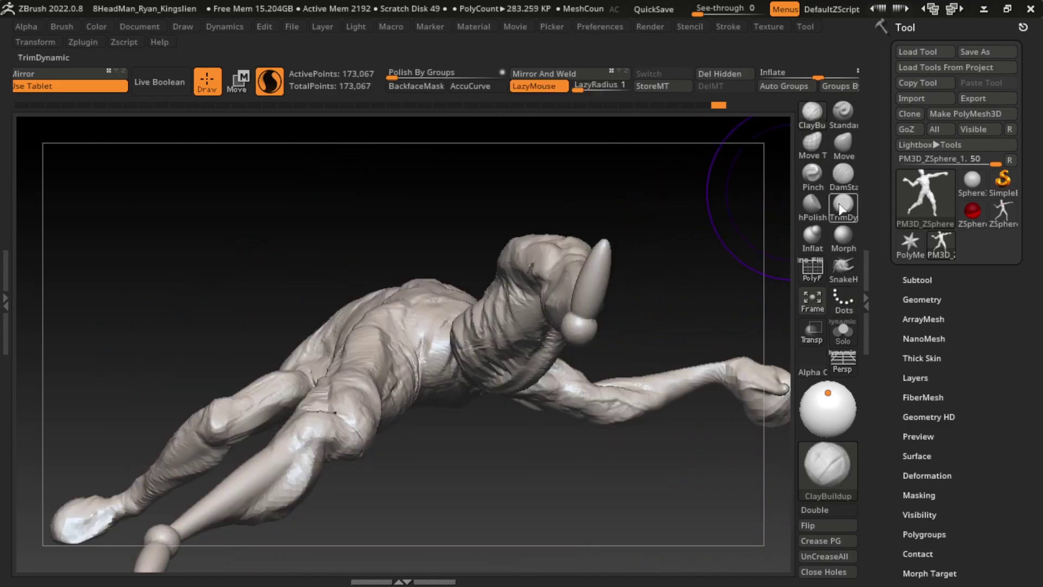
click(844, 143)
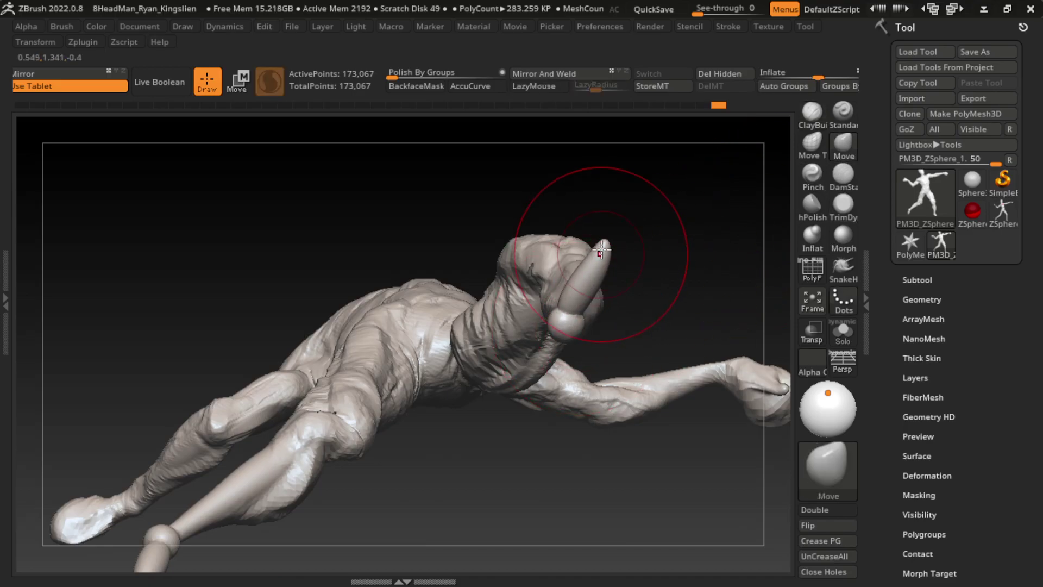
shift+drag(661, 147, 650, 369)
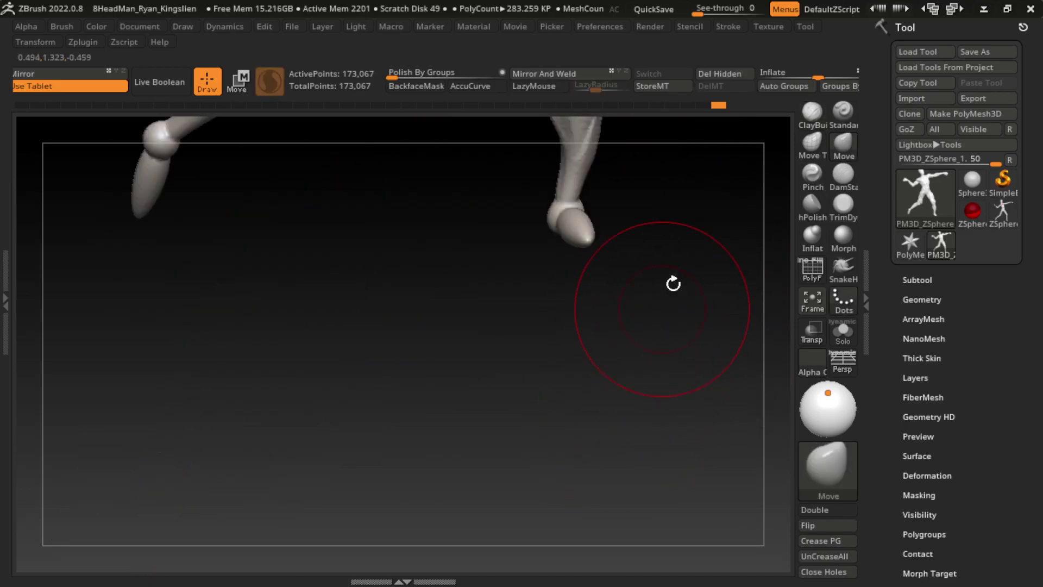
alt+drag(673, 281, 615, 398)
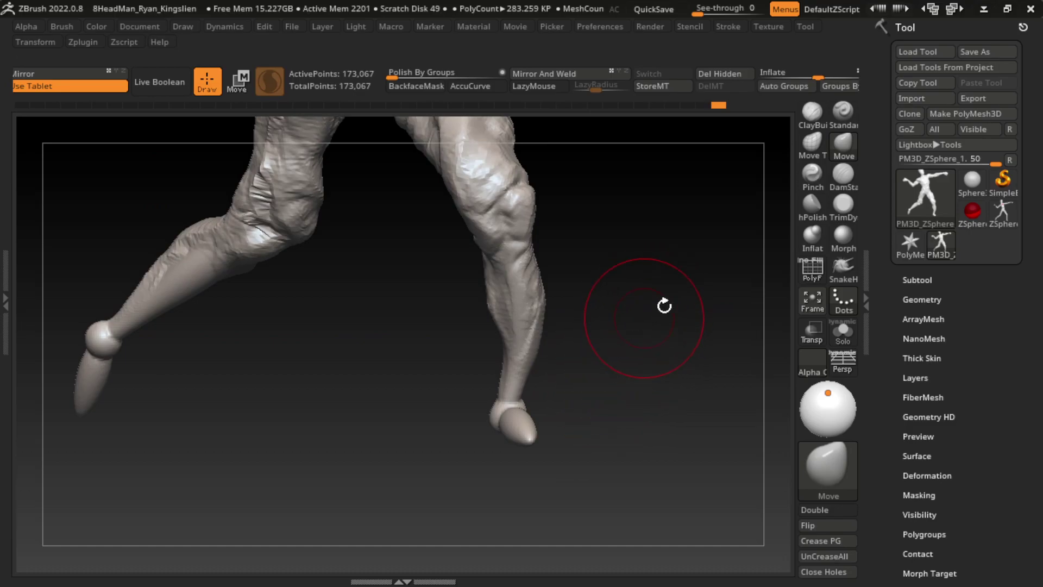
click(812, 112)
mouse_move(509, 399)
mouse_down()
mouse_move(493, 331)
mouse_move(522, 325)
mouse_up()
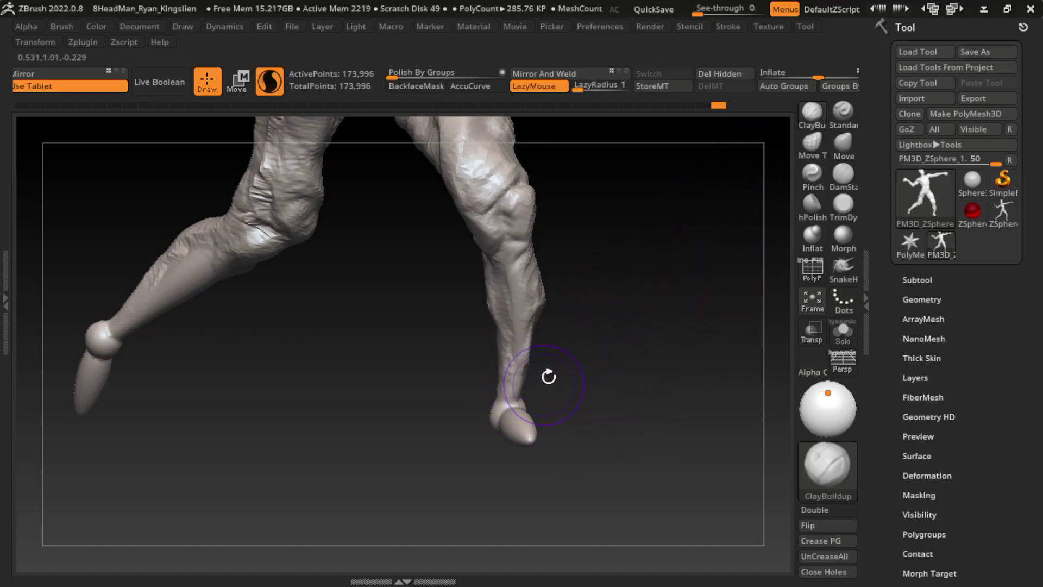
Undo the recent leg strokes and re-add clay to bulk up the calf outline
click(843, 113)
key(ctrl+z)
key(ctrl+z)
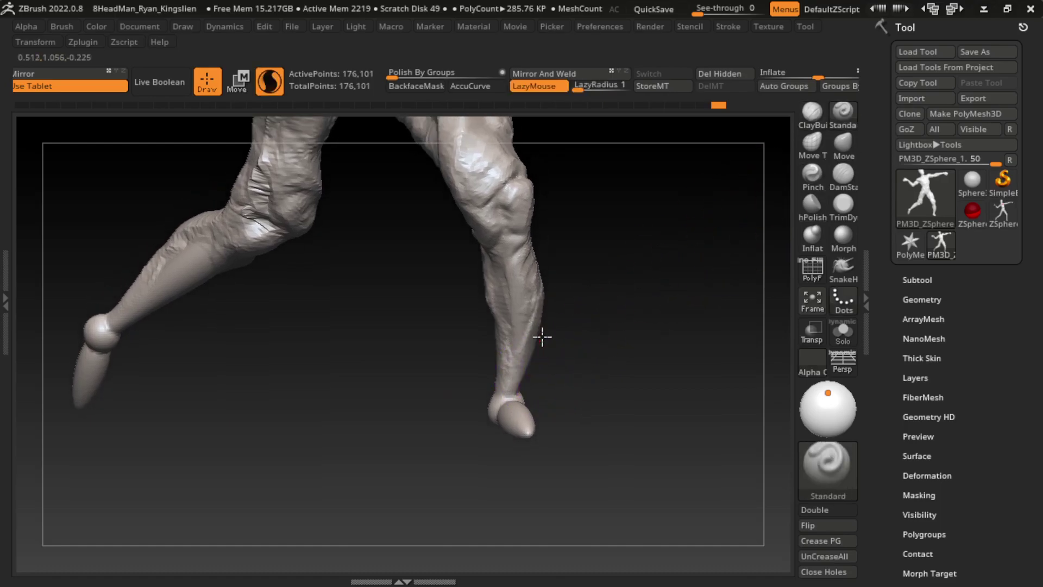
key(ctrl+z)
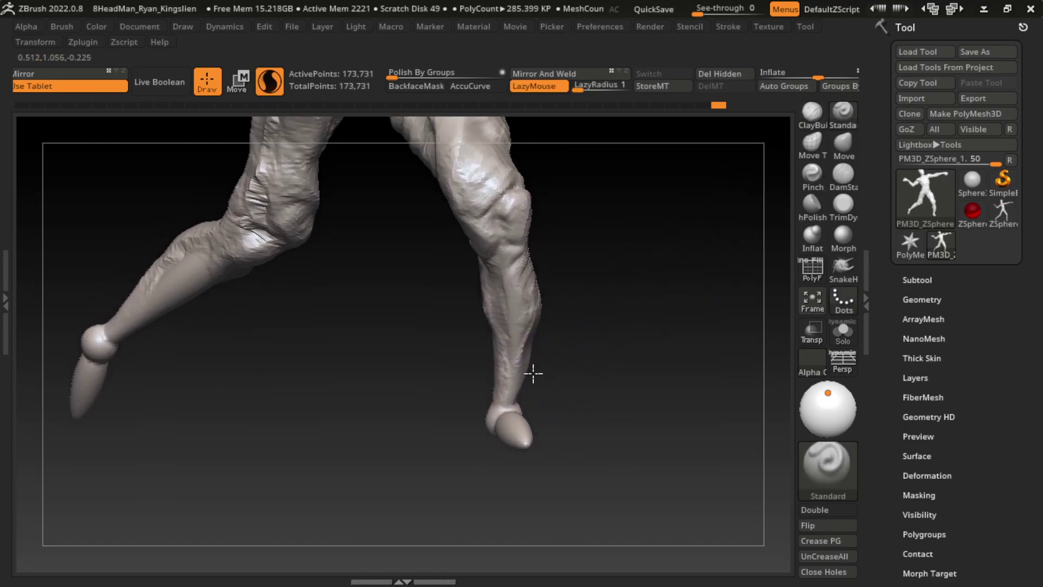
key(ctrl+z)
key(ctrl+z)
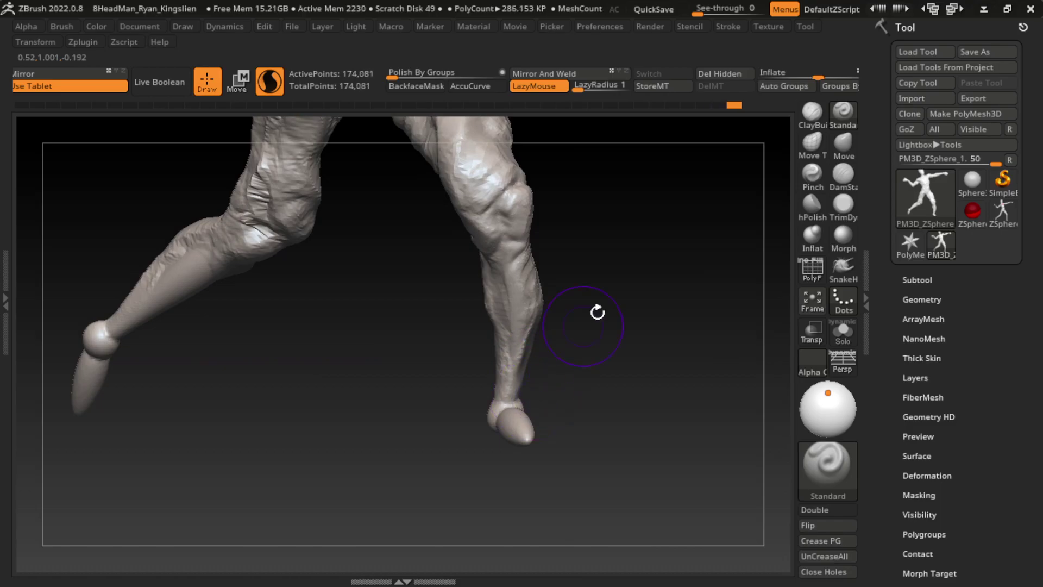
key(b)
key(c)
key(b)
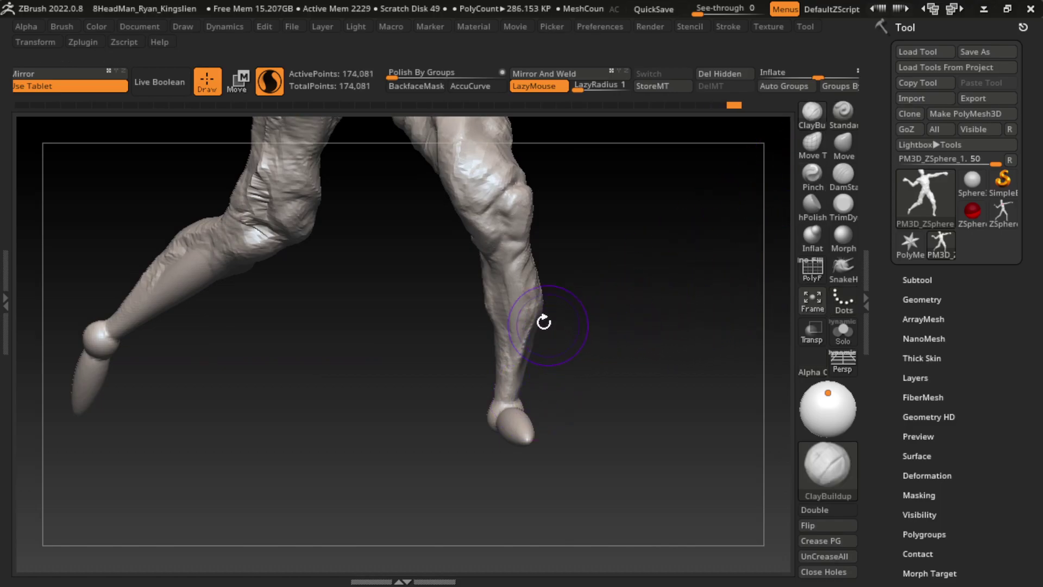
key(ctrl+shift+z)
mouse_move(559, 301)
mouse_down()
mouse_move(536, 326)
mouse_move(498, 251)
mouse_move(464, 298)
mouse_up()
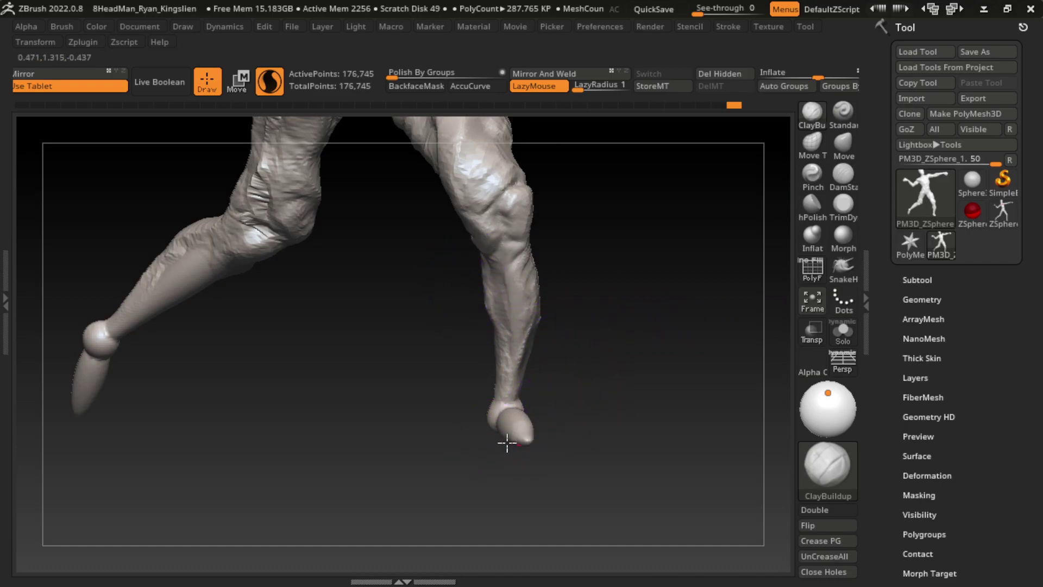
Enable BackfaceMask, then smooth and sculpt the heel into a flatter, broader shape
click(416, 85)
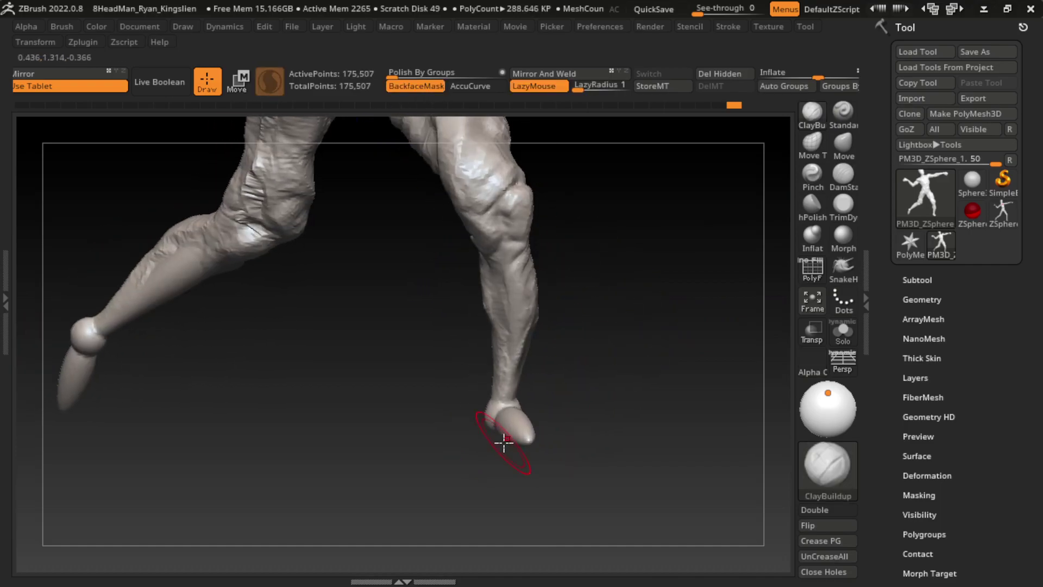
click(525, 443)
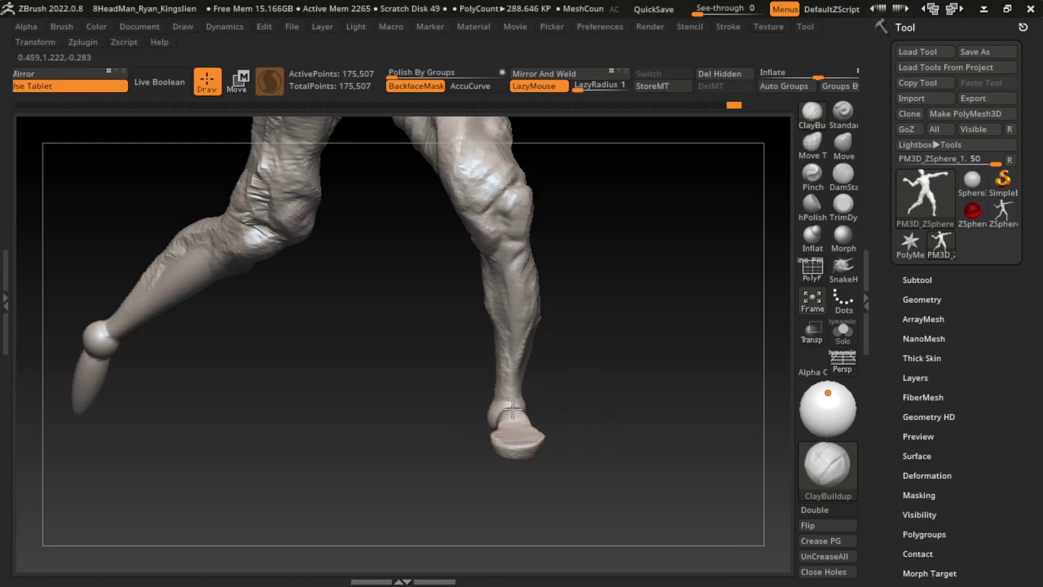
mouse_move(512, 409)
shift+mouse_down()
mouse_move(521, 394)
mouse_move(531, 402)
shift+mouse_up()
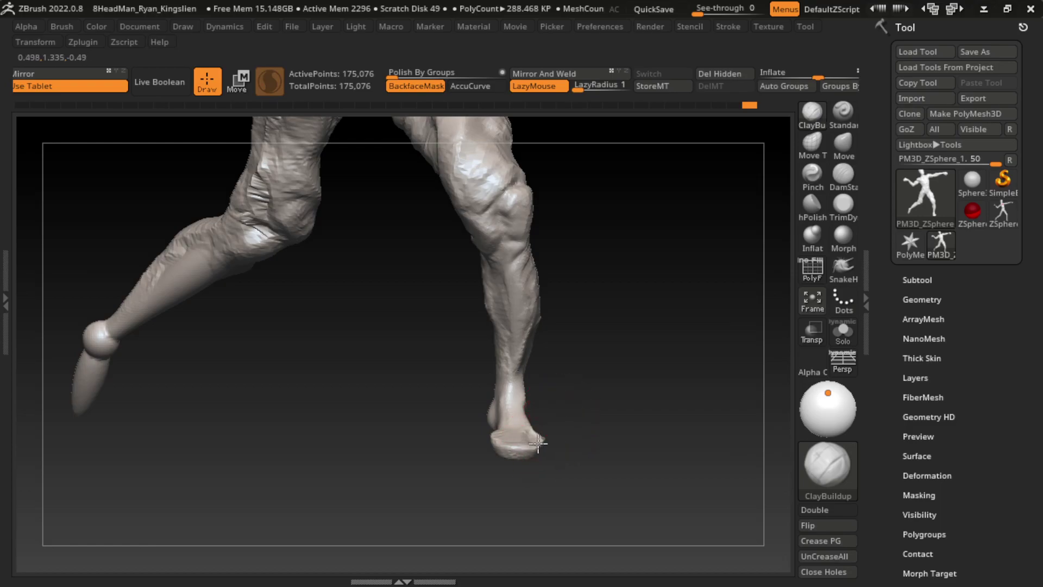
shift+drag(555, 424, 547, 440)
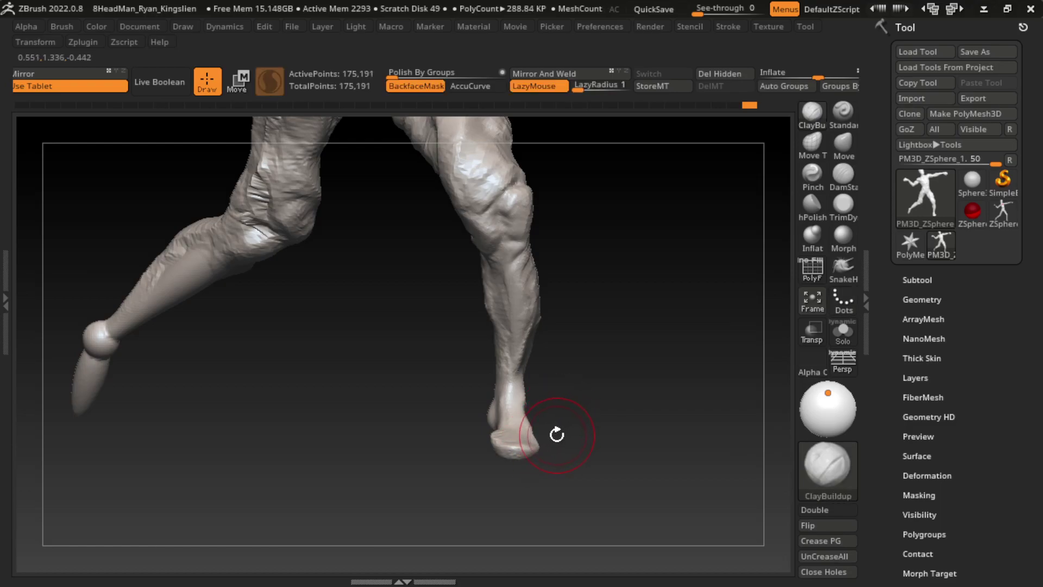
shift+drag(526, 428, 562, 386)
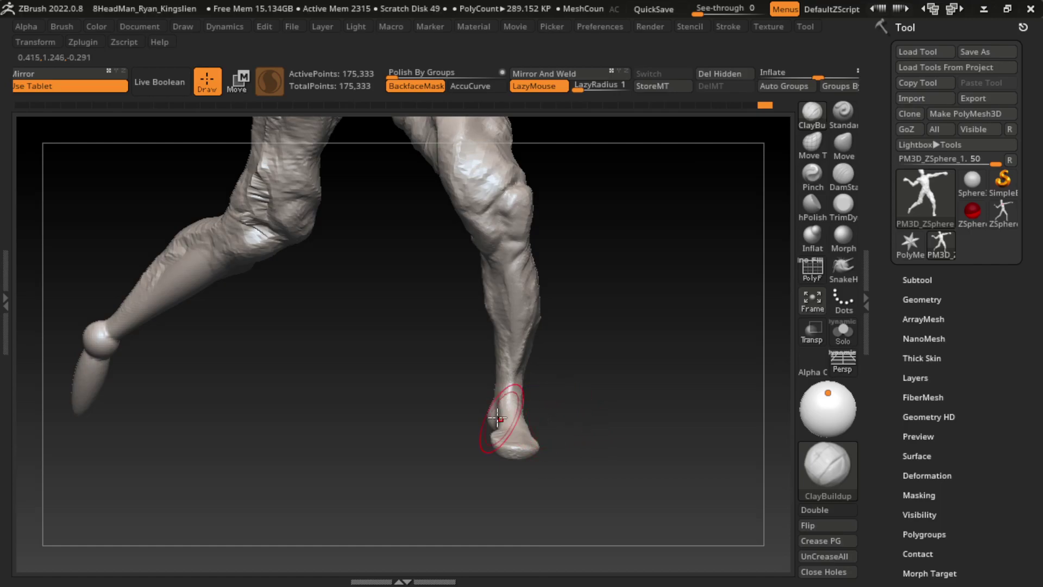
drag(490, 430, 489, 407)
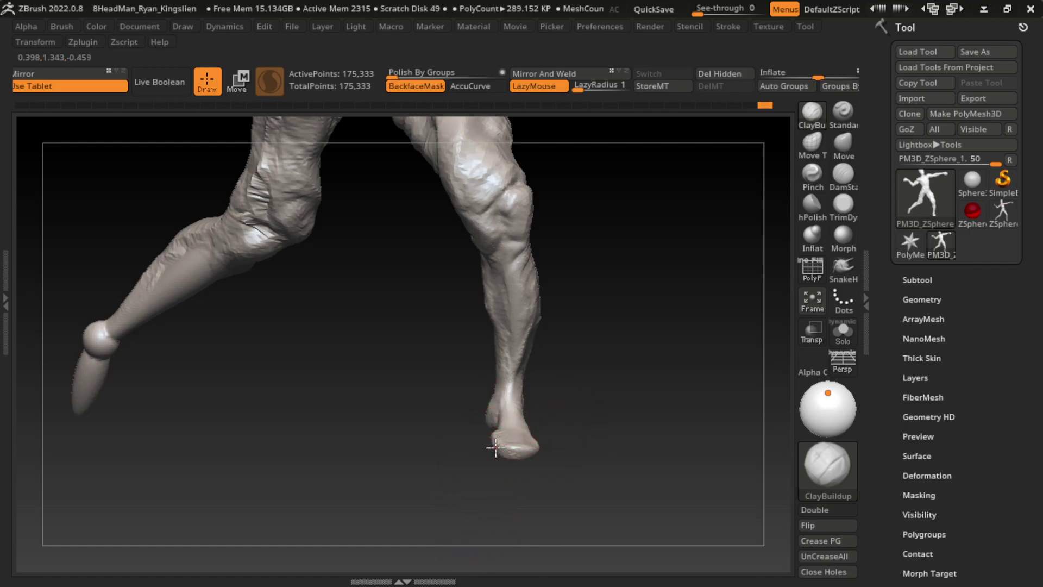
drag(495, 459, 492, 451)
Set the brush size to about 94 and build up the inner thigh near the crotch
key(s)
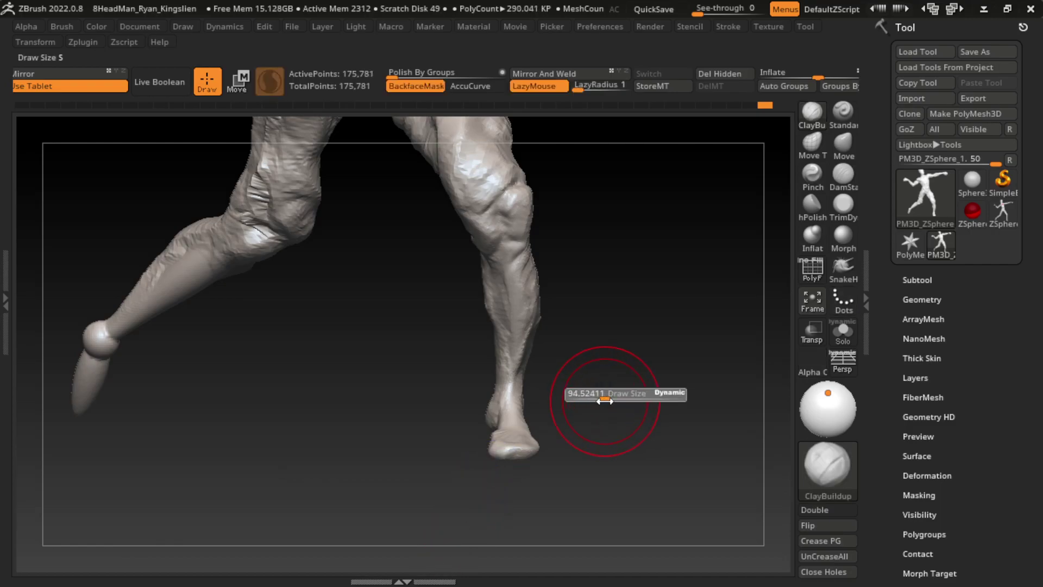
drag(659, 293, 664, 309)
key(s)
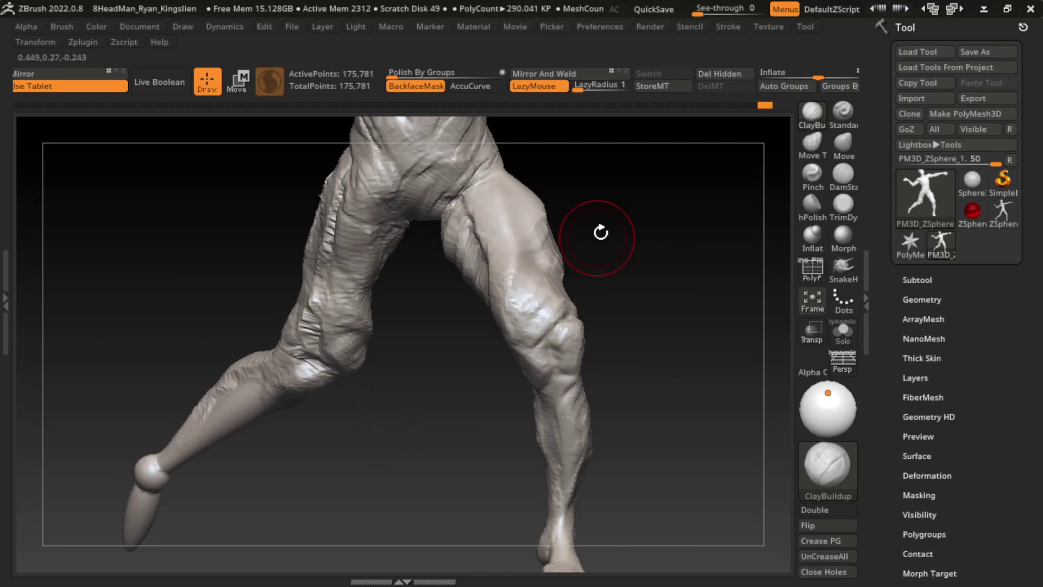
key(s)
mouse_move(601, 235)
mouse_down()
mouse_move(601, 275)
mouse_move(604, 266)
mouse_up()
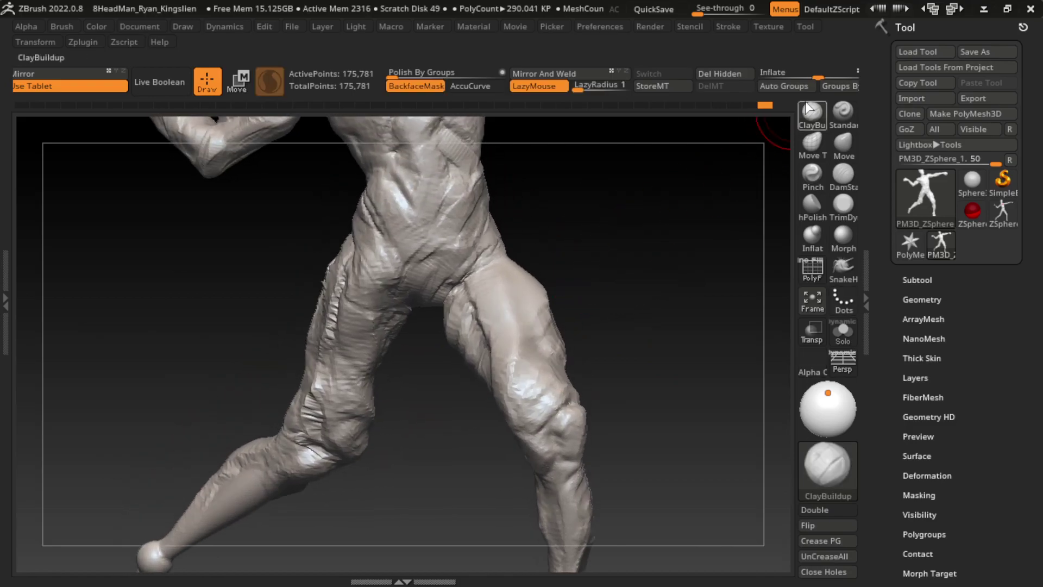
mouse_move(441, 310)
mouse_down()
mouse_move(452, 331)
mouse_move(454, 303)
mouse_move(462, 347)
mouse_move(478, 291)
mouse_move(501, 298)
mouse_move(506, 263)
mouse_up()
Undo the inner thigh strokes and add muscle ridges on the outer thigh and above the knee
key(ctrl+z)
key(ctrl+z)
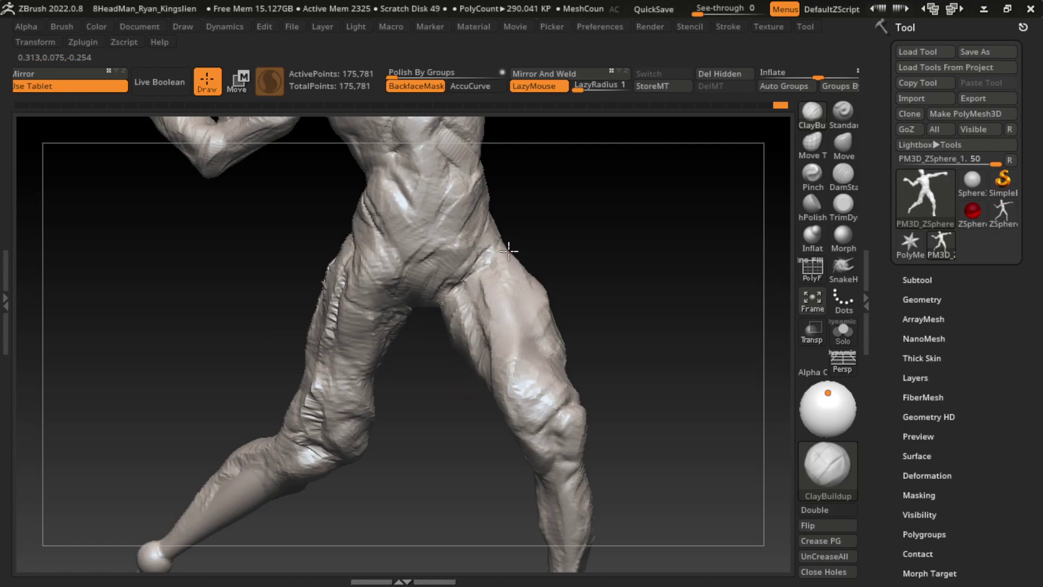
key(ctrl+z)
key(ctrl+z)
key(ctrl+z)
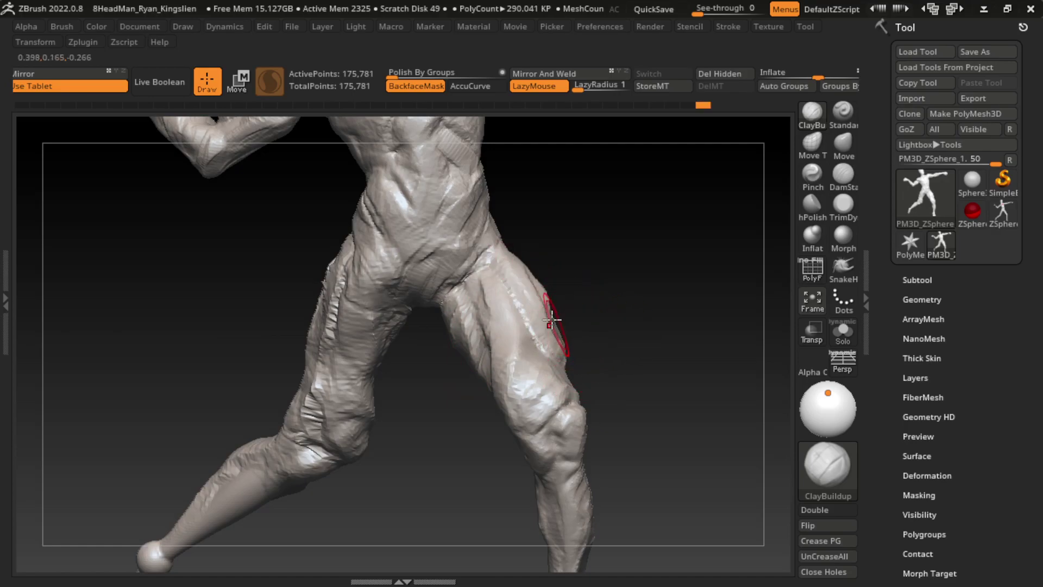
drag(553, 340, 572, 358)
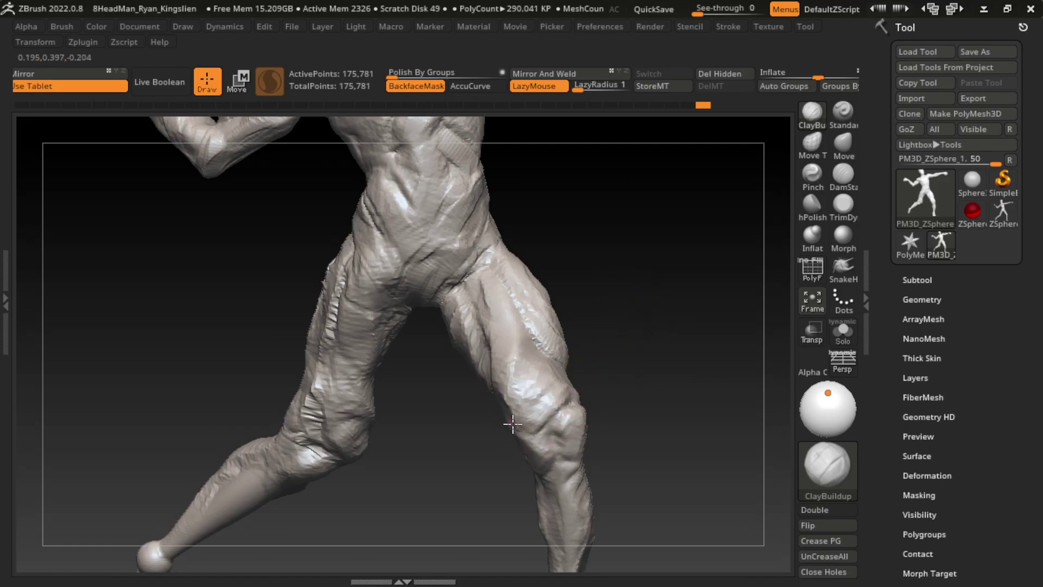
mouse_move(507, 423)
mouse_down()
mouse_move(501, 385)
mouse_move(522, 430)
mouse_up()
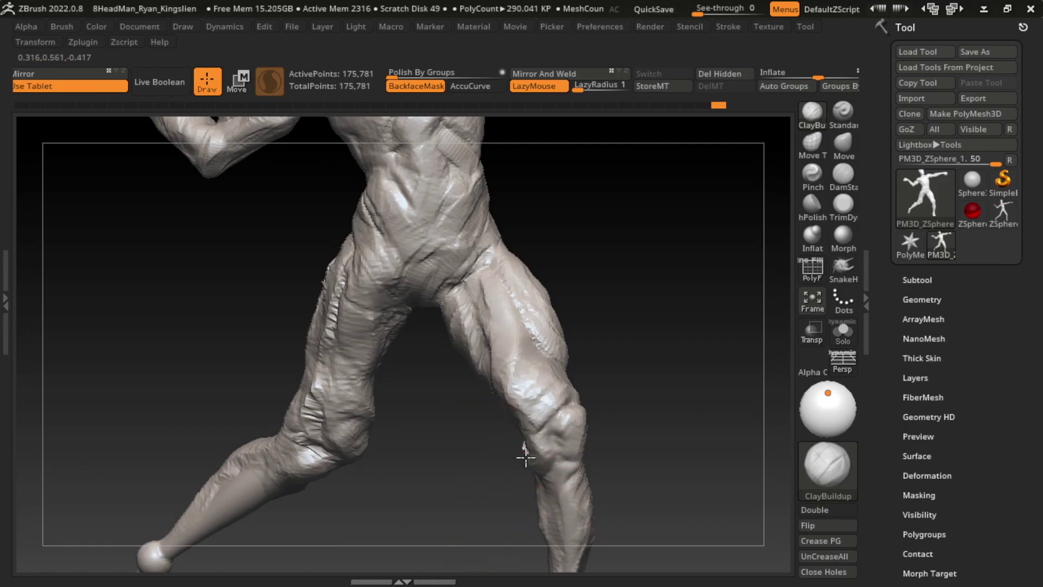
key(shift)
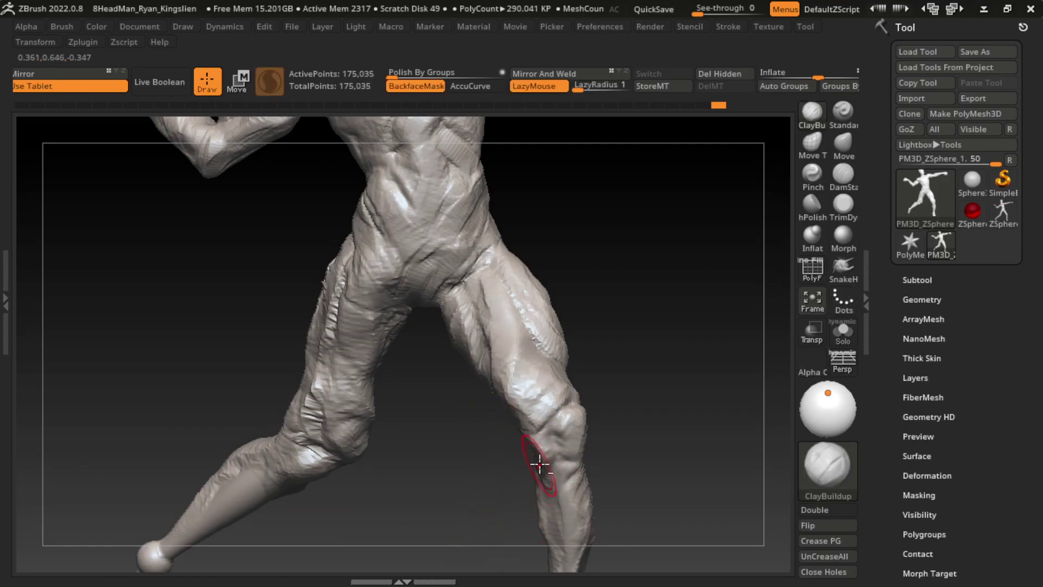
key(s)
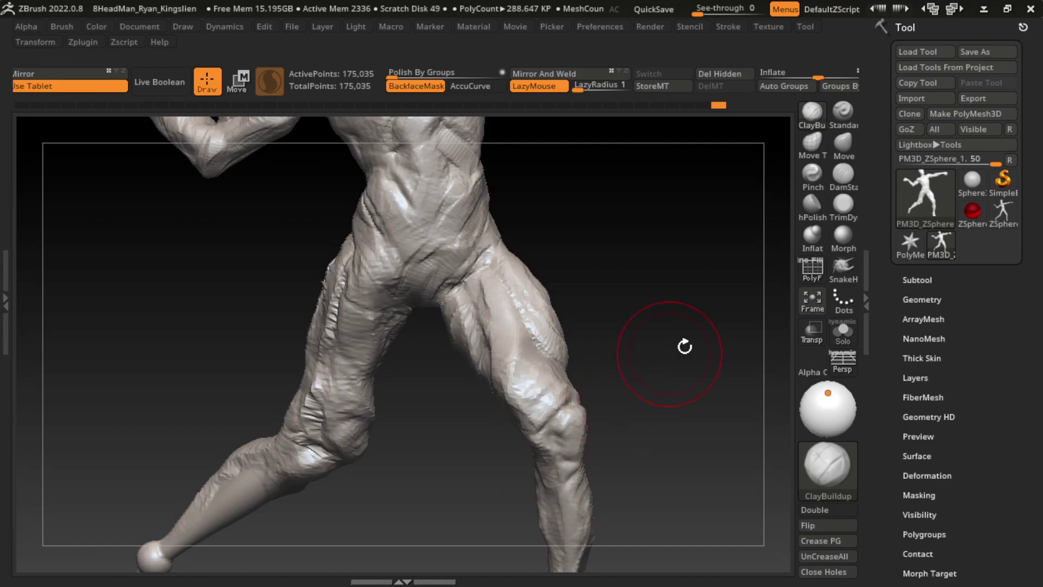
click(837, 145)
key(f)
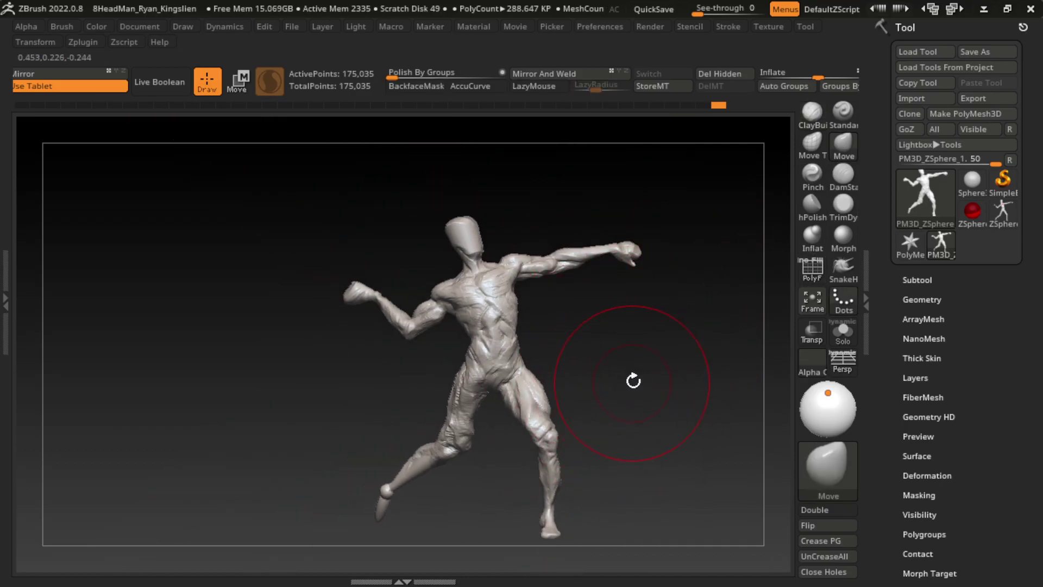
Layer ClayBuildup strokes up the front of the thigh from the knee, then smooth them
scroll(654, 429, up, 3)
key(s)
click(811, 112)
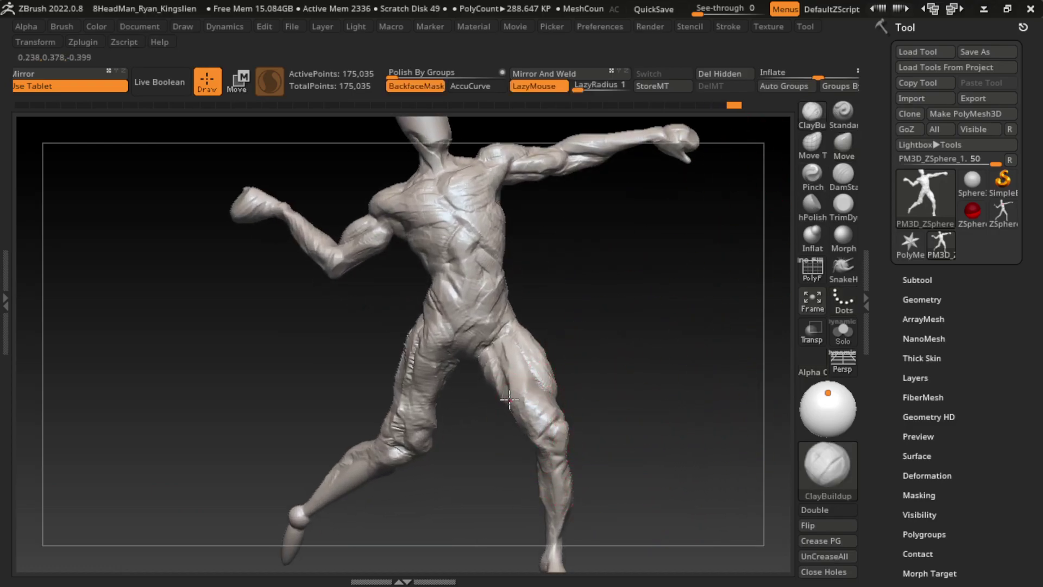
drag(509, 400, 520, 421)
key(s)
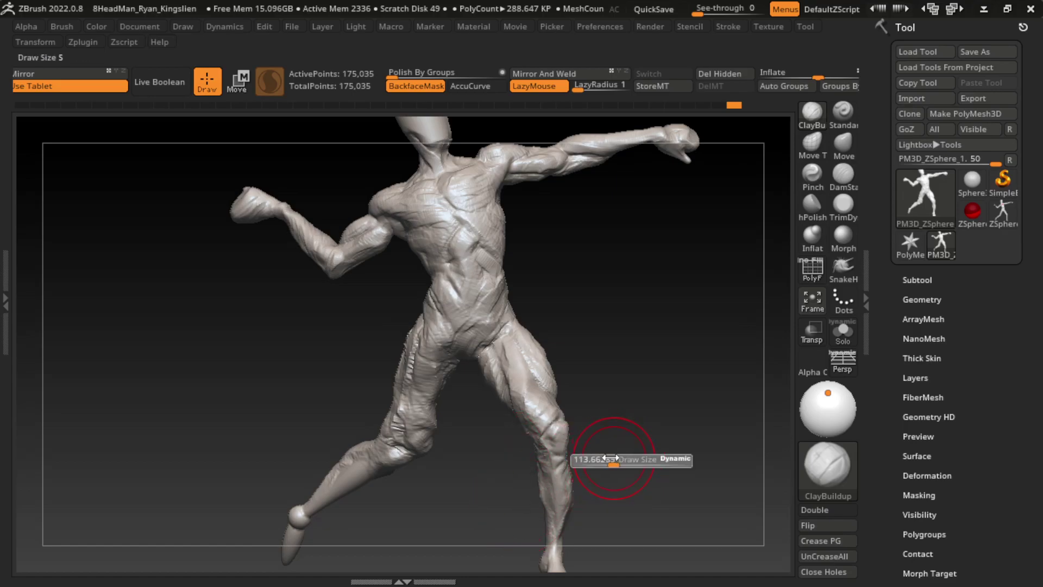
drag(605, 477, 670, 291)
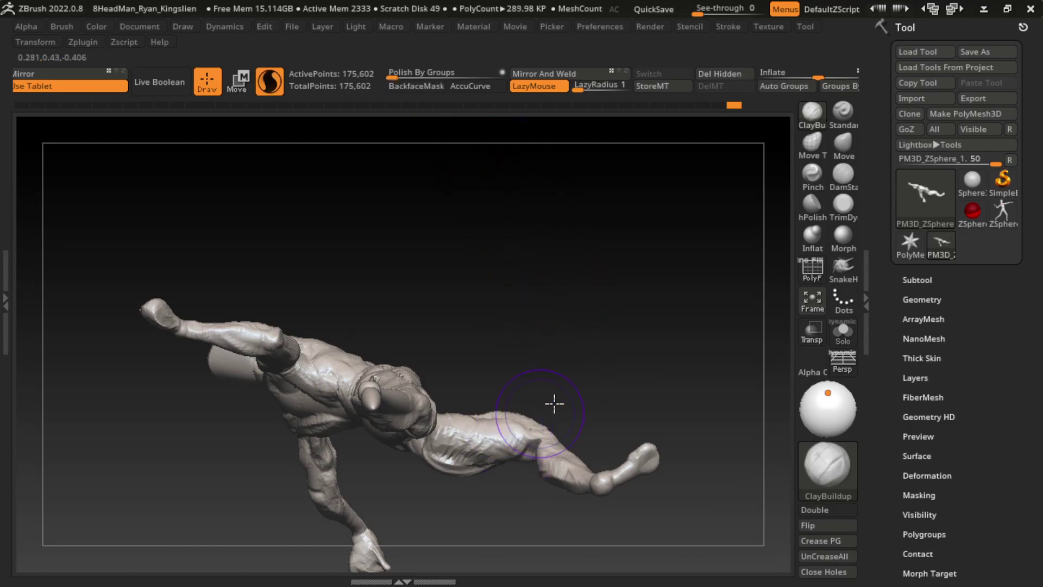
mouse_move(554, 405)
mouse_down()
mouse_move(651, 417)
mouse_move(617, 422)
mouse_up()
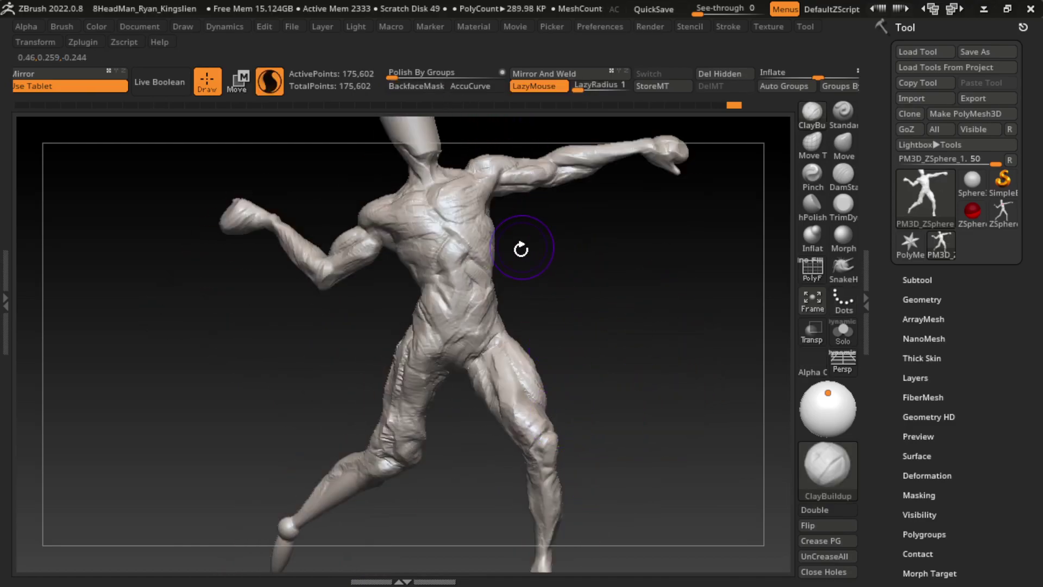
drag(528, 421, 497, 387)
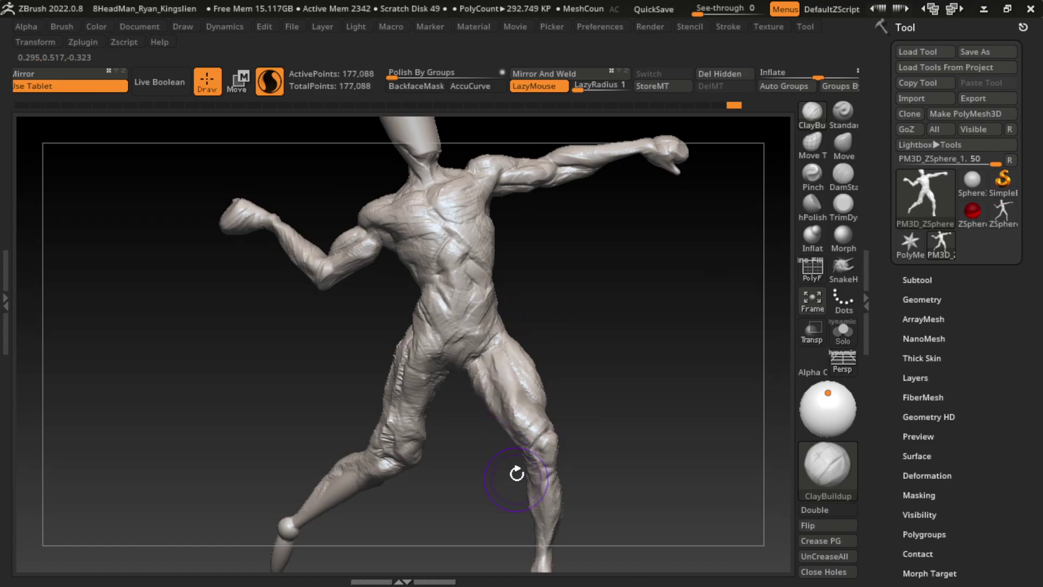
drag(516, 478, 505, 380)
drag(535, 426, 543, 342)
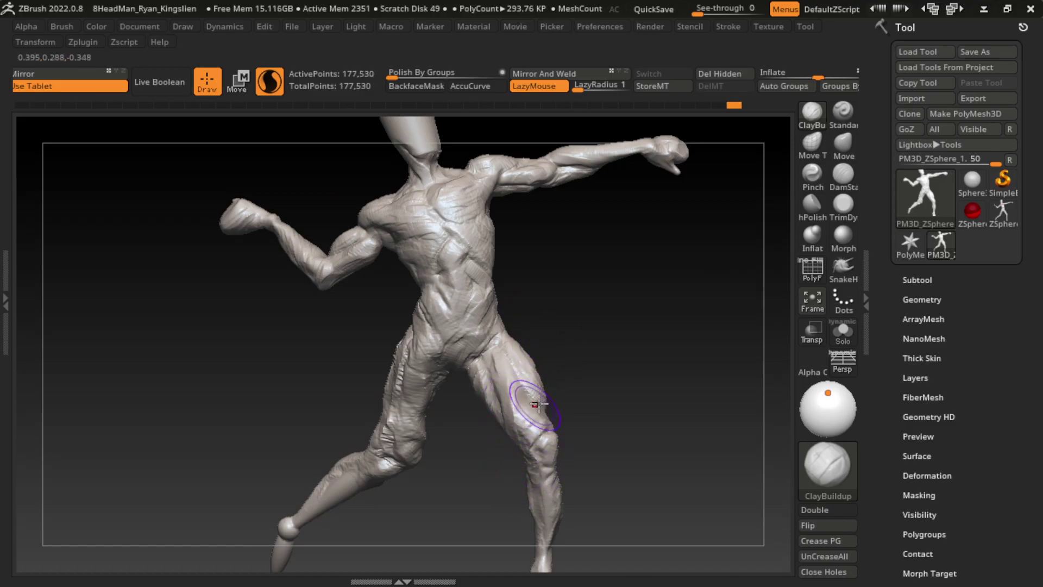
drag(535, 430, 530, 375)
mouse_move(546, 420)
mouse_down()
mouse_move(554, 412)
mouse_move(543, 373)
mouse_up()
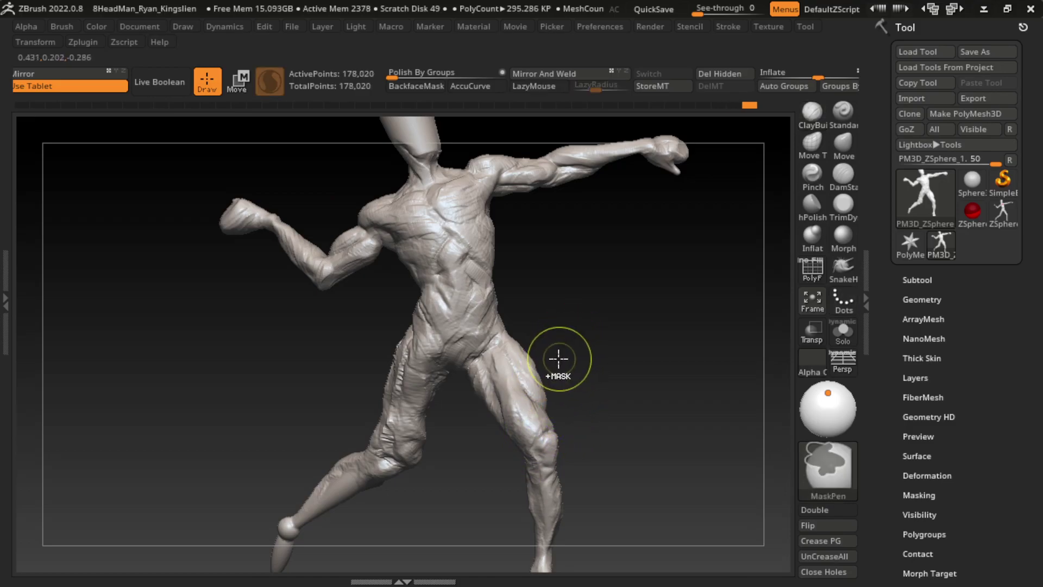
Enlarge the brush, push the body into shape with Move, and sculpt the inner knee with Standard
key(s)
mouse_move(554, 334)
mouse_down()
mouse_move(579, 332)
mouse_move(589, 309)
mouse_move(556, 329)
mouse_move(661, 295)
mouse_up()
click(844, 144)
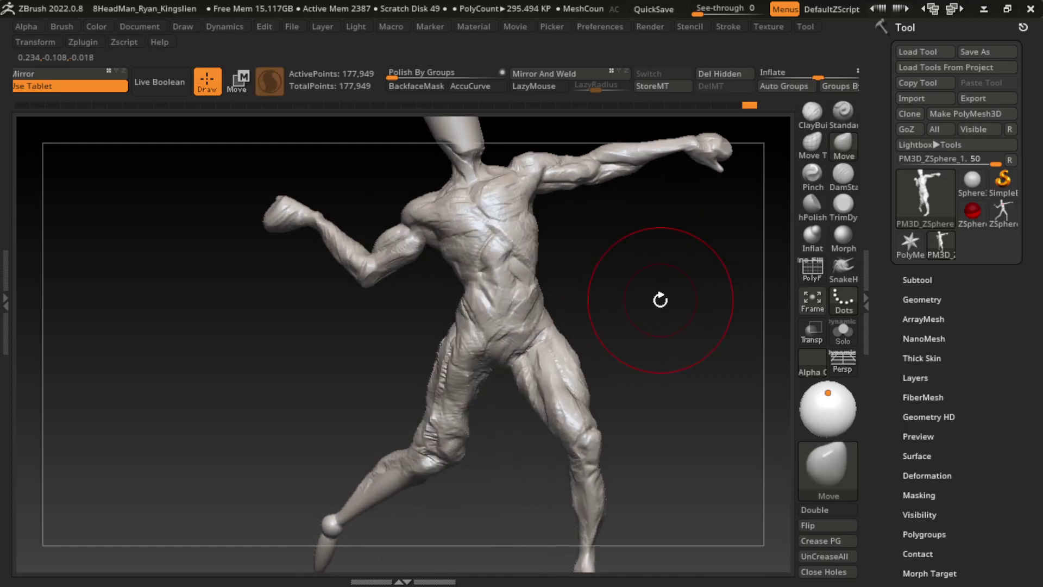
key(s)
key(s)
mouse_move(636, 333)
alt+mouse_down()
mouse_move(657, 263)
mouse_move(690, 254)
alt+mouse_up()
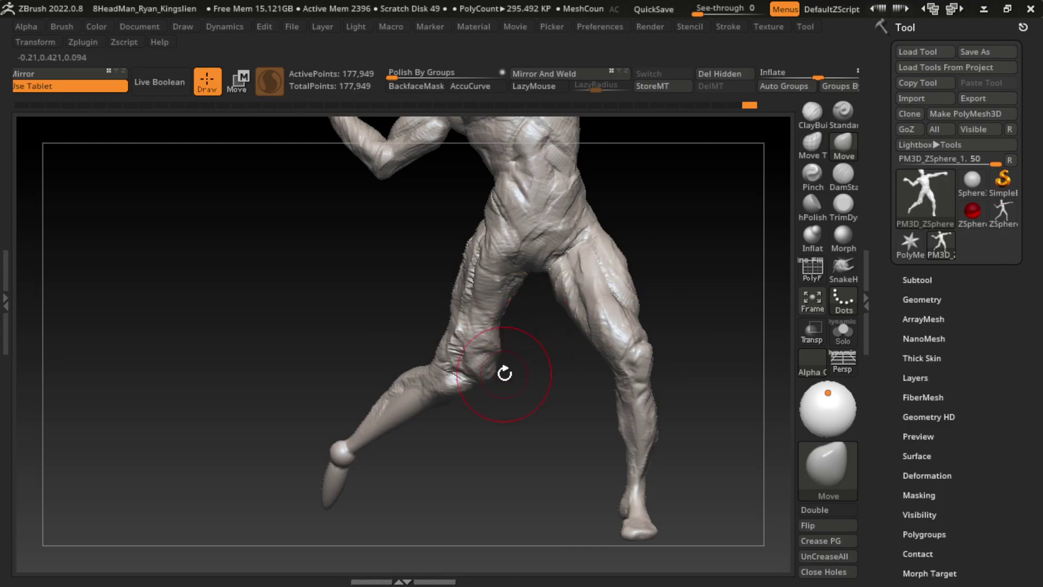
click(836, 117)
mouse_move(504, 338)
mouse_down()
mouse_move(493, 399)
mouse_move(502, 381)
mouse_up()
click(812, 114)
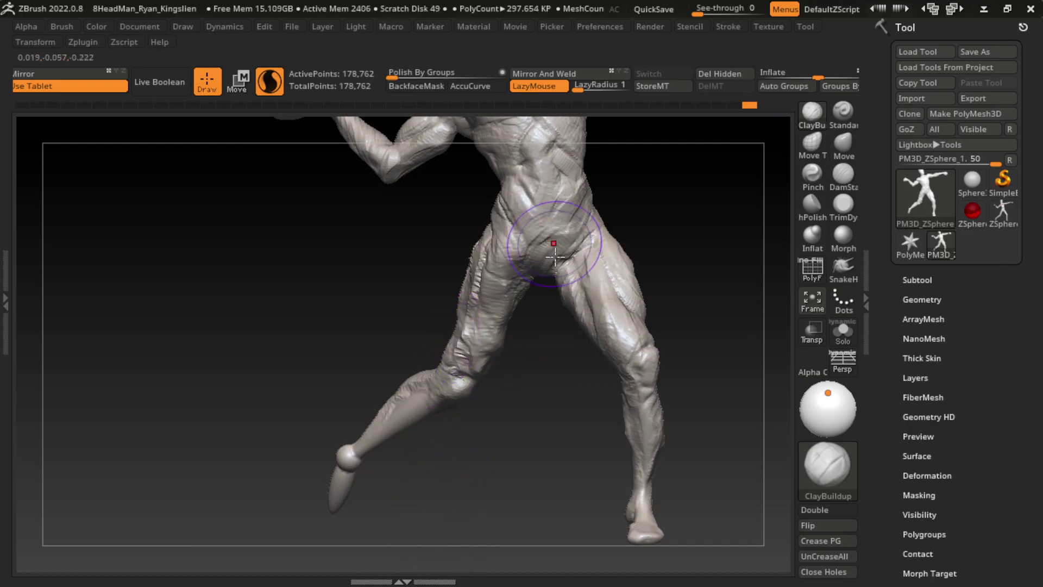
Build up the outer thigh and knee, then carve a knee crease and undo it
mouse_move(462, 353)
mouse_down()
mouse_move(488, 308)
mouse_move(492, 260)
mouse_up()
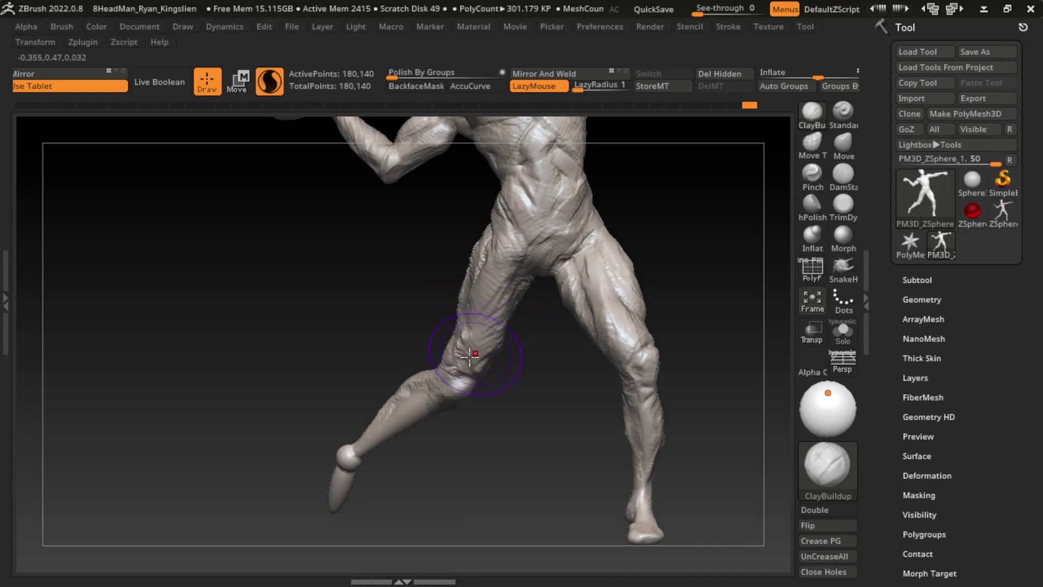
drag(475, 354, 459, 392)
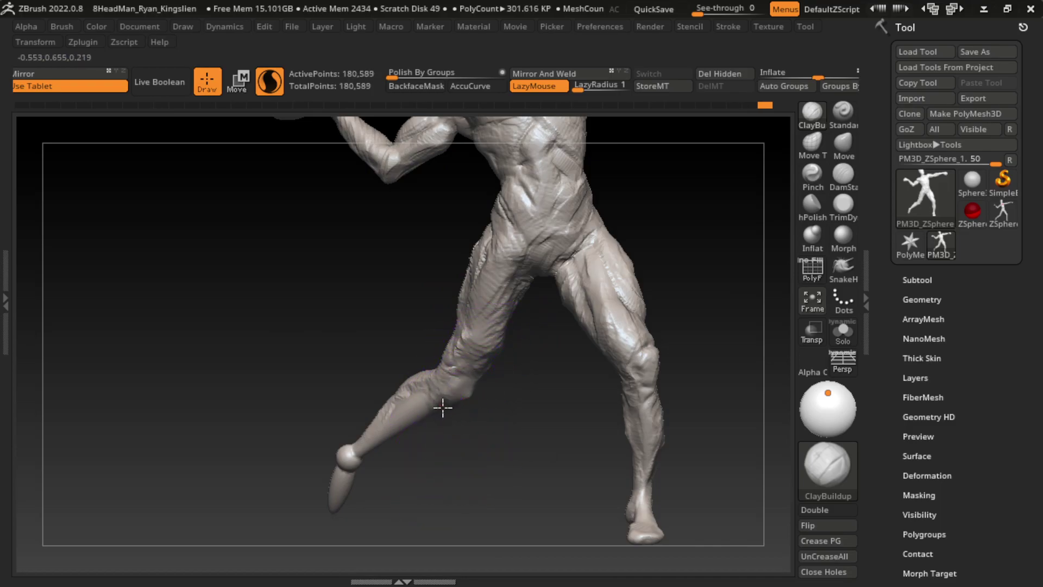
mouse_move(460, 410)
mouse_down()
mouse_move(479, 392)
mouse_move(463, 410)
mouse_up()
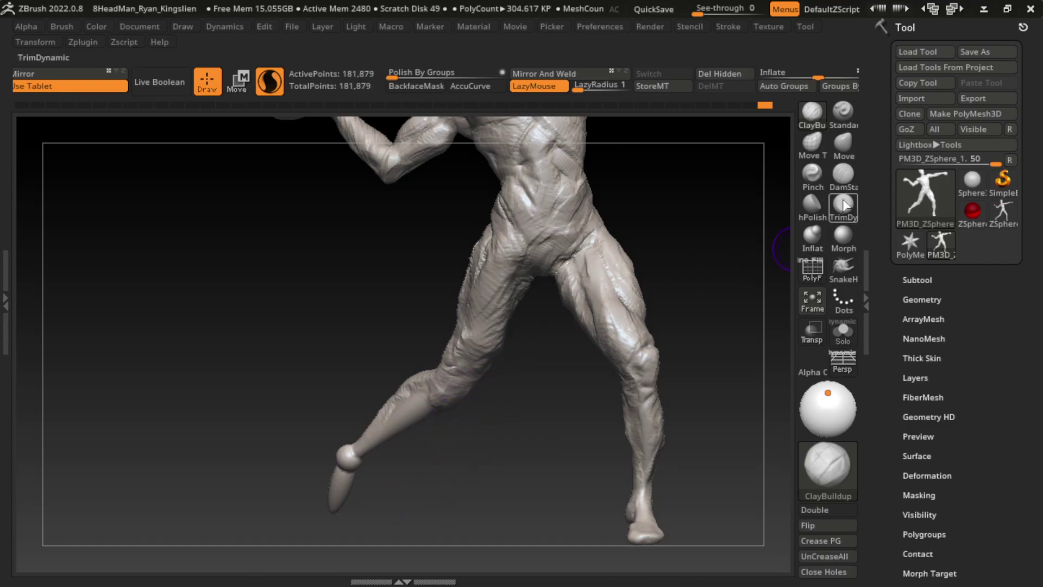
click(843, 173)
drag(457, 350, 422, 388)
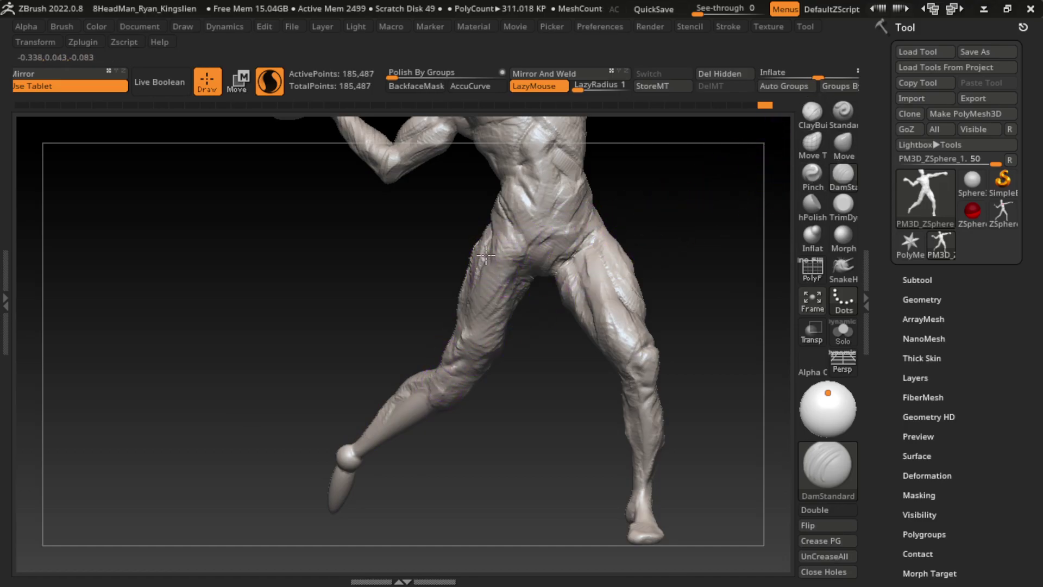
key(ctrl+z)
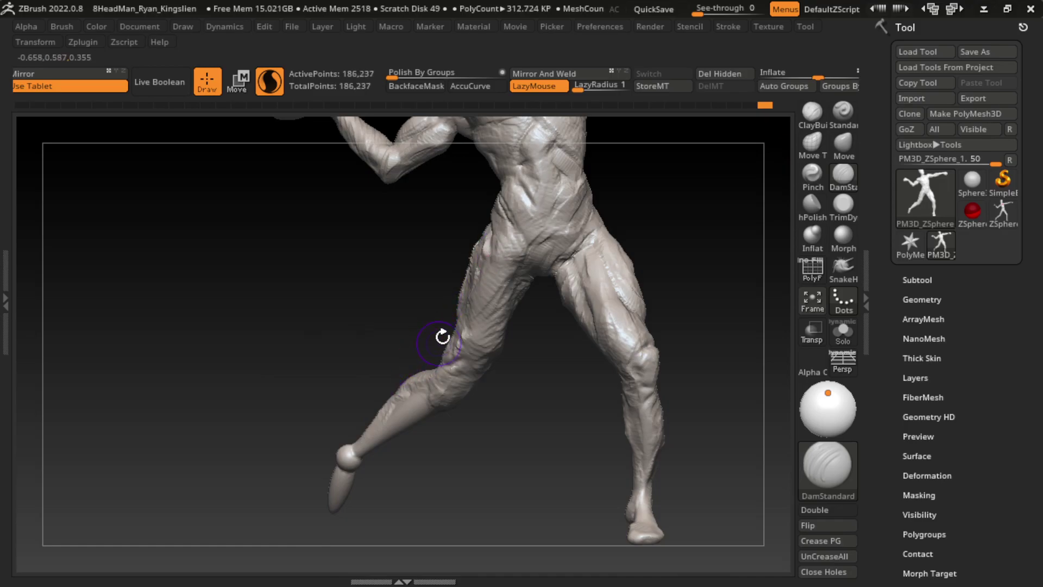
Add clay detail to the hip, groin and inner thigh, undoing unwanted strokes
click(812, 113)
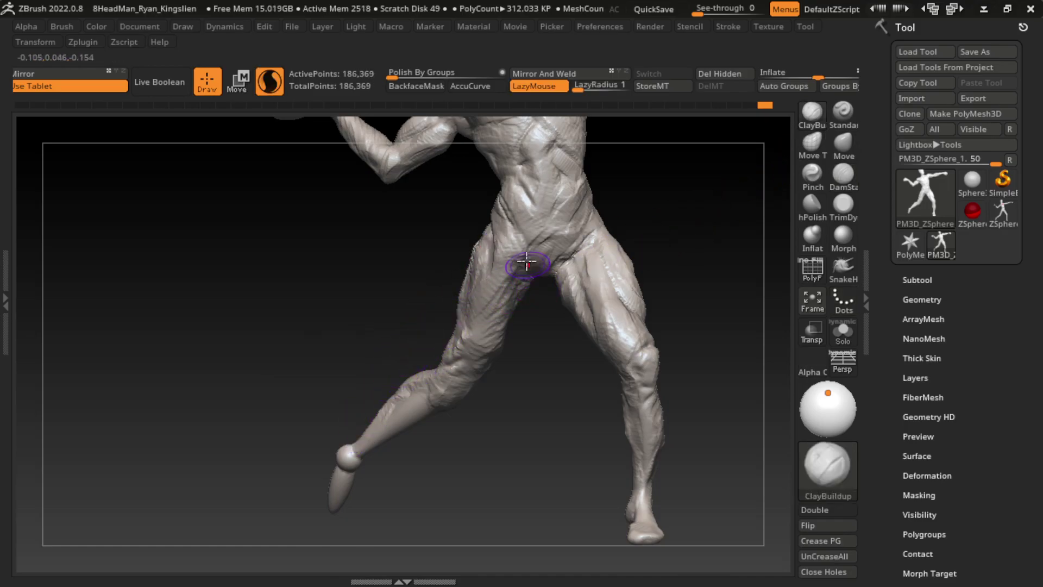
mouse_move(527, 263)
mouse_down()
mouse_move(517, 280)
mouse_move(523, 257)
mouse_up()
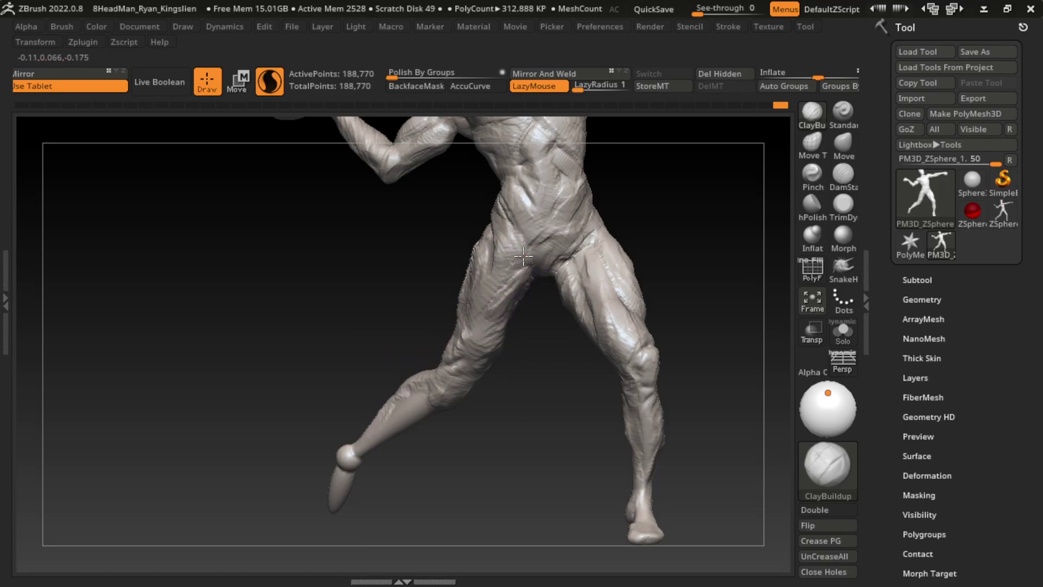
key(ctrl+z)
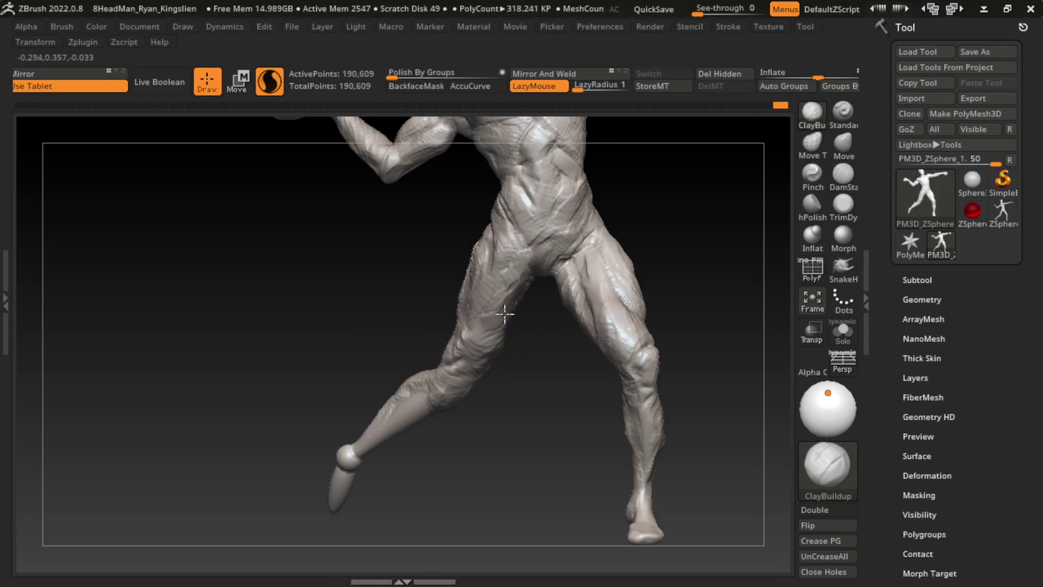
drag(491, 321, 434, 413)
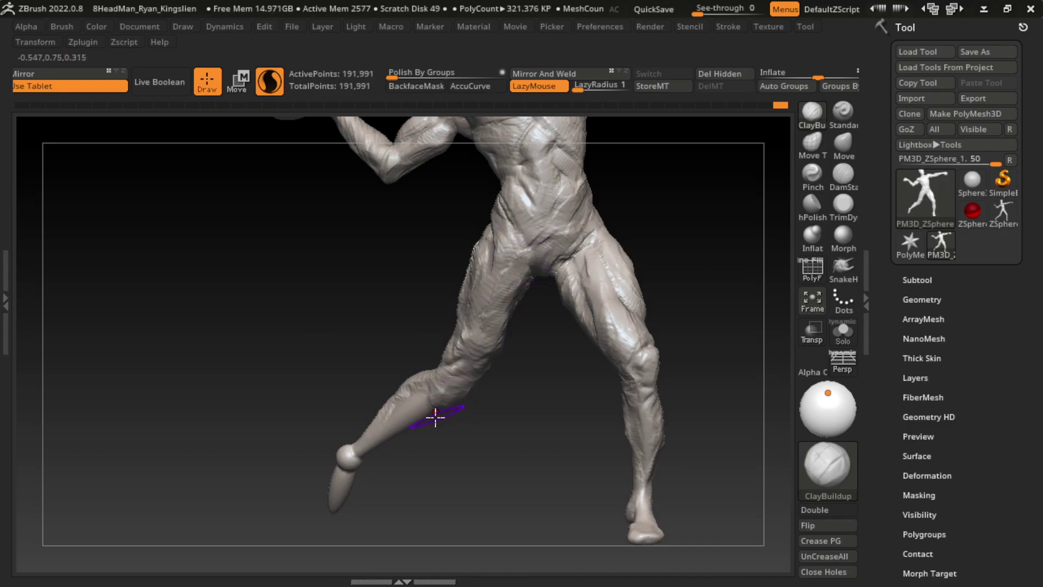
mouse_move(515, 347)
mouse_down()
mouse_move(554, 239)
mouse_move(603, 244)
mouse_move(505, 272)
mouse_move(522, 311)
mouse_move(522, 283)
mouse_up()
key(ctrl+z)
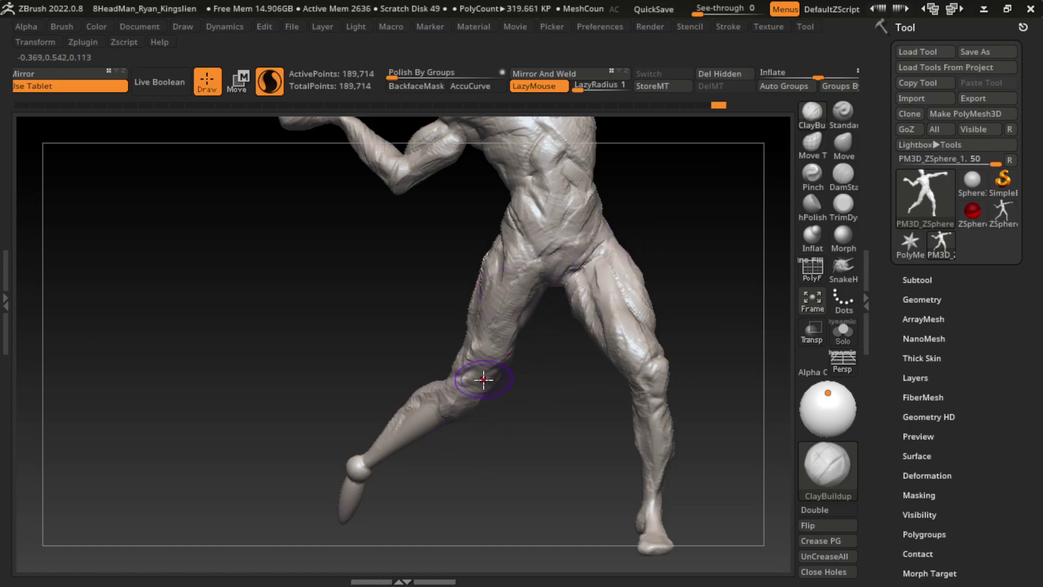
Build up the knee, upper shin, outer thigh and front thigh muscles with ClayBuildup
mouse_move(484, 389)
mouse_down()
mouse_move(442, 418)
mouse_move(442, 382)
mouse_move(472, 348)
mouse_up()
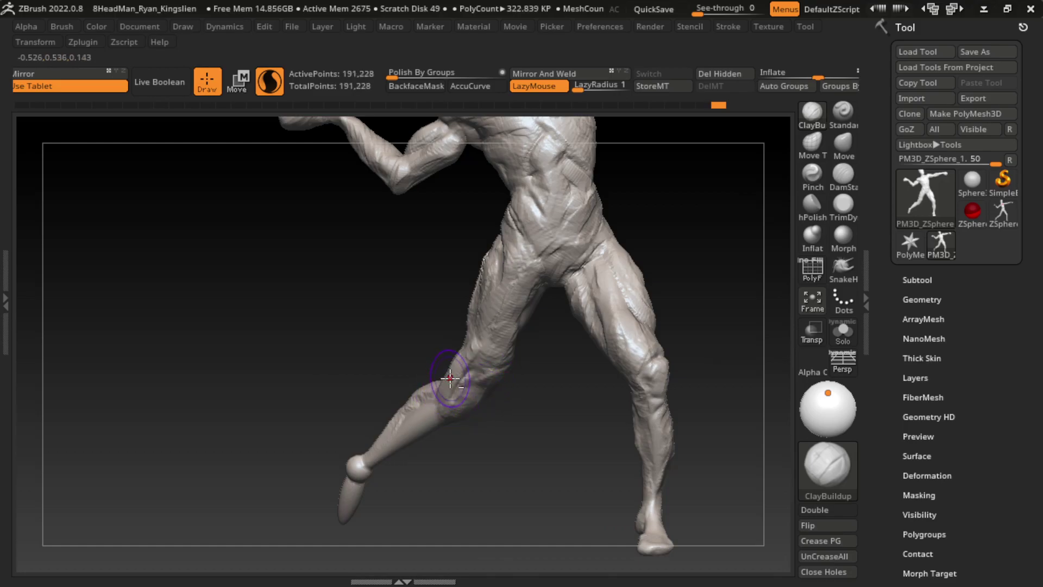
drag(442, 402, 442, 367)
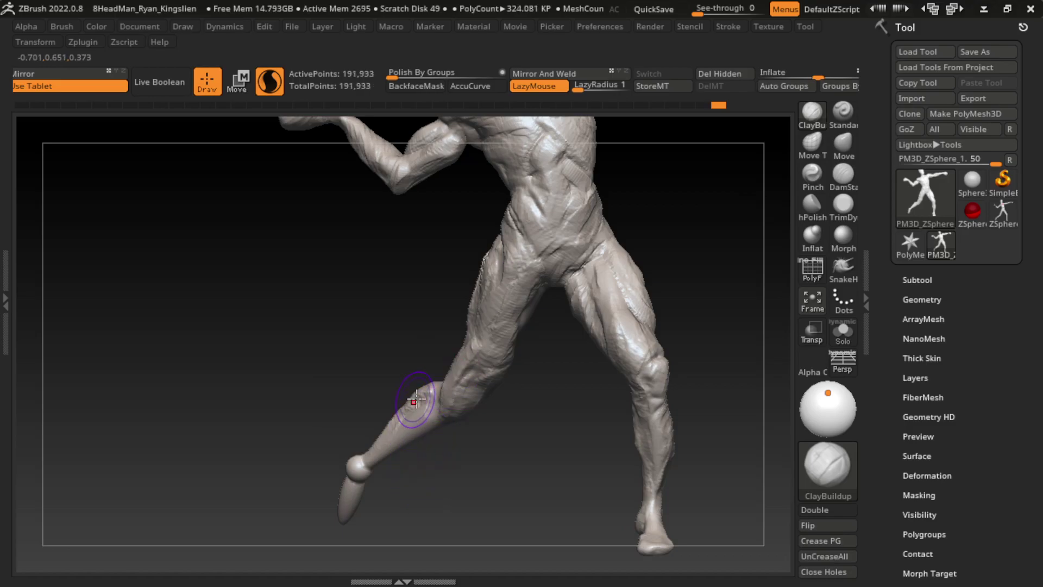
mouse_move(396, 400)
mouse_down()
mouse_move(427, 427)
mouse_move(433, 401)
mouse_up()
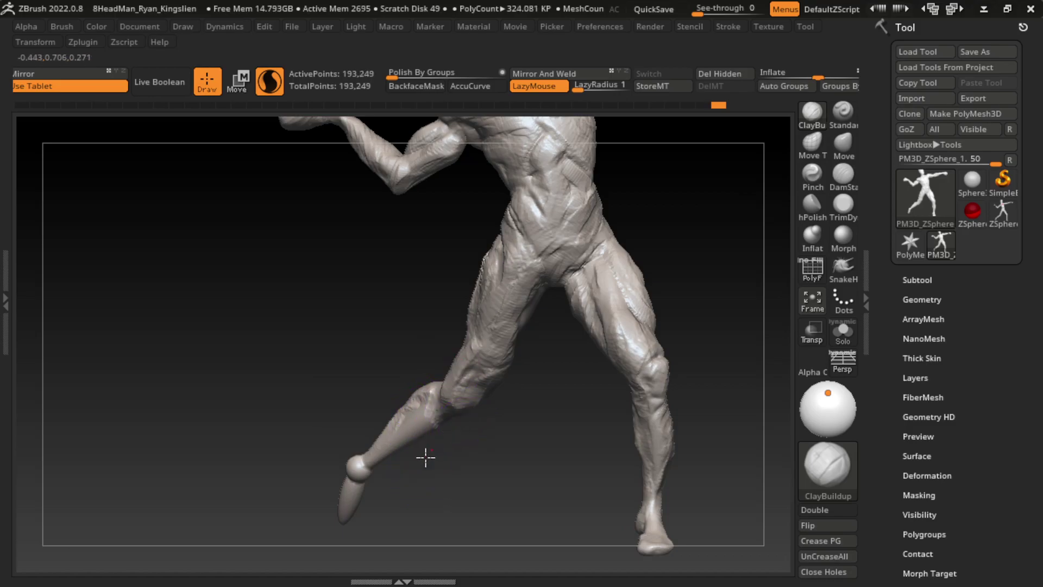
drag(425, 458, 400, 442)
mouse_move(502, 307)
mouse_down()
mouse_move(500, 231)
mouse_move(478, 337)
mouse_move(499, 262)
mouse_move(458, 332)
mouse_move(438, 344)
mouse_move(504, 236)
mouse_move(484, 260)
mouse_up()
key(l)
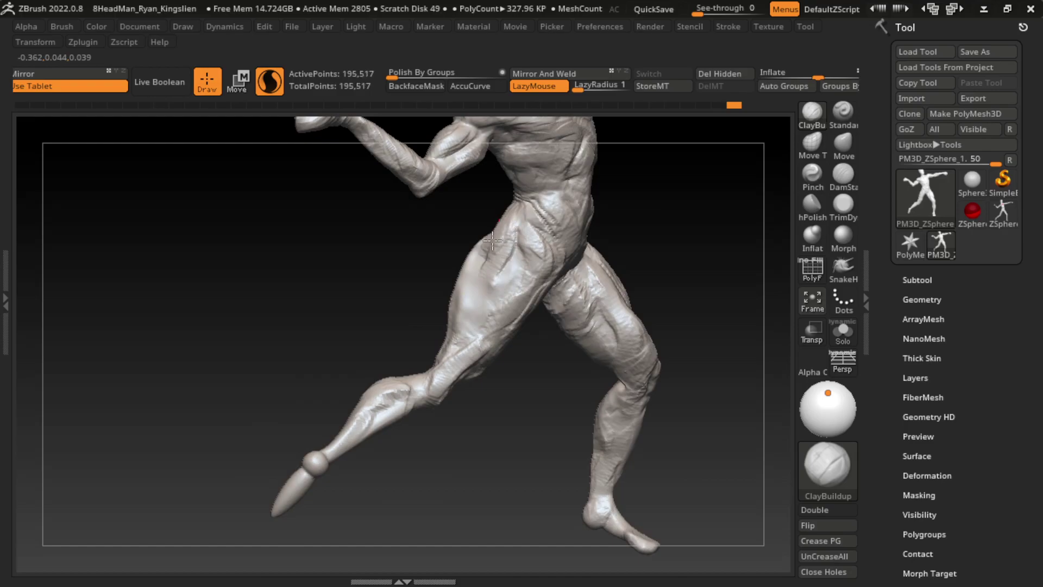
mouse_move(456, 326)
mouse_down()
mouse_move(475, 240)
mouse_move(459, 264)
mouse_move(451, 321)
mouse_move(513, 361)
mouse_up()
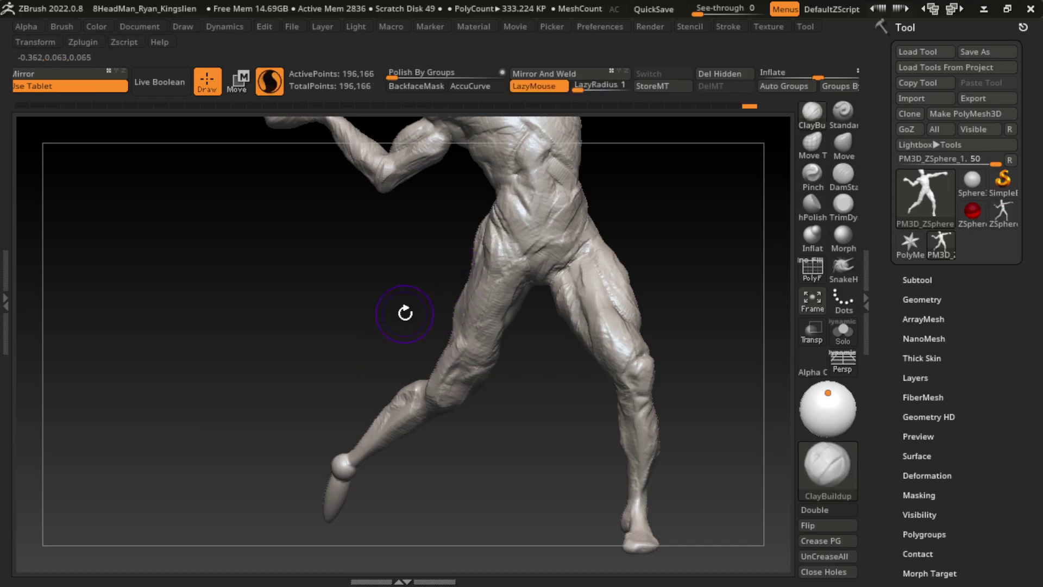
Sculpt and smooth the left thigh edge, hip edge and lower thigh toward the knee
drag(405, 309, 456, 288)
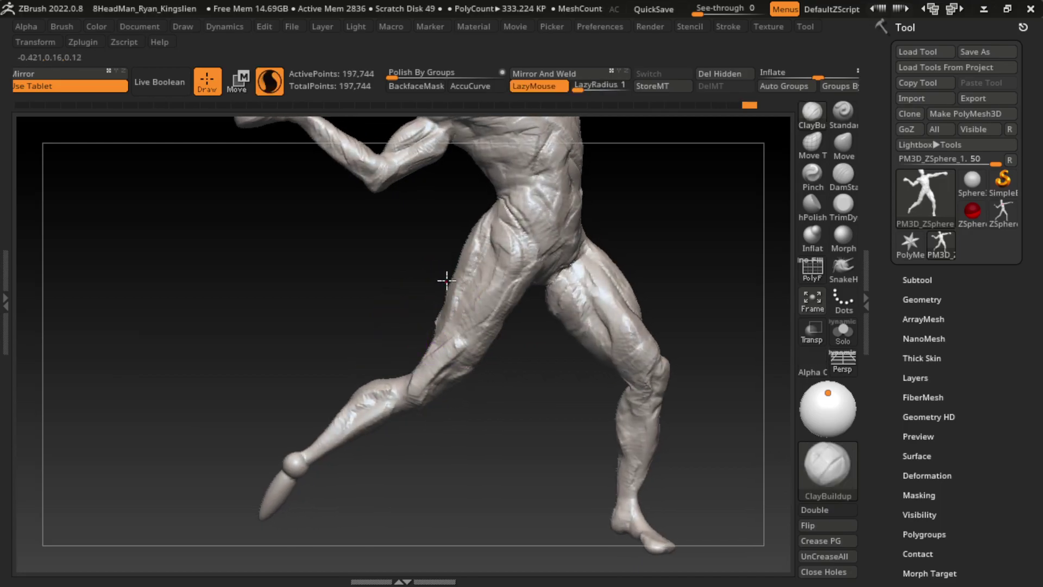
drag(496, 471, 459, 370)
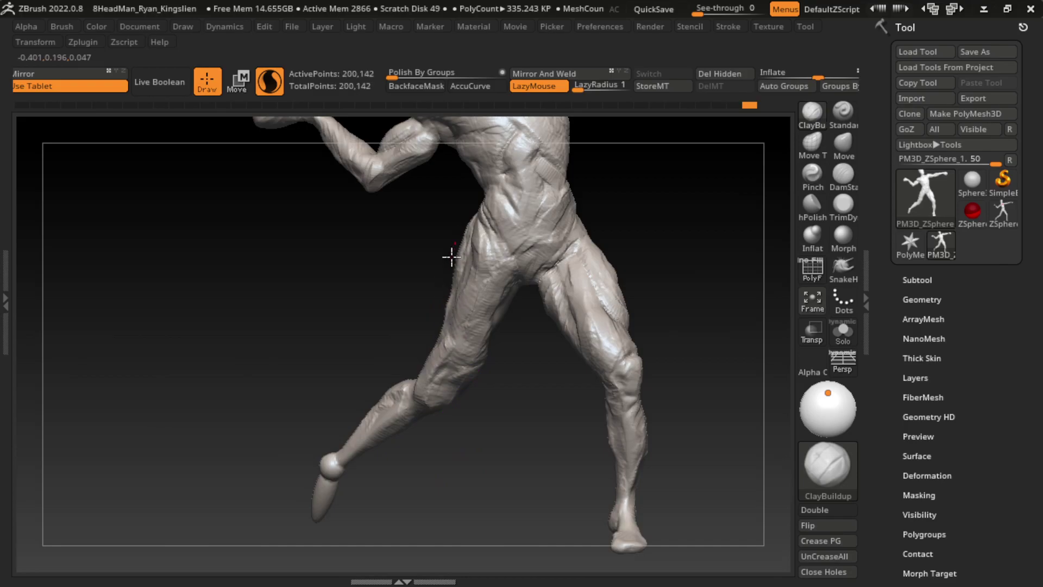
drag(460, 254, 443, 321)
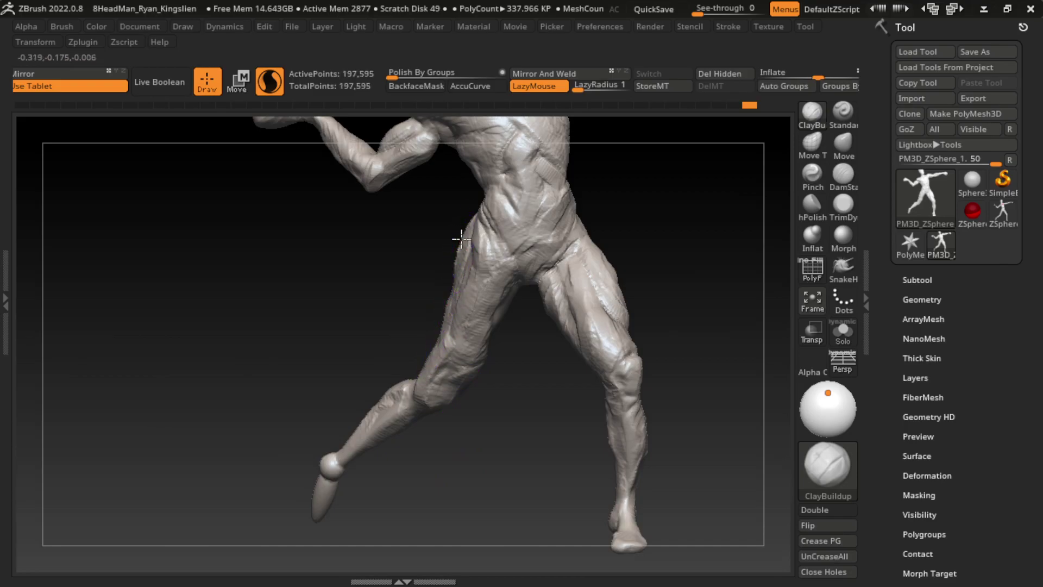
drag(448, 277, 446, 302)
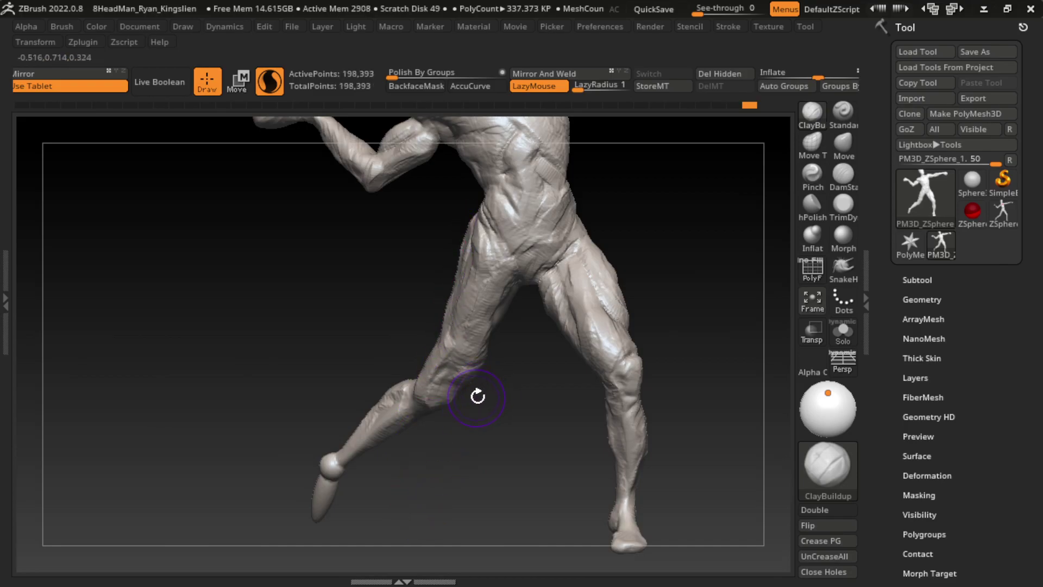
drag(467, 267, 454, 338)
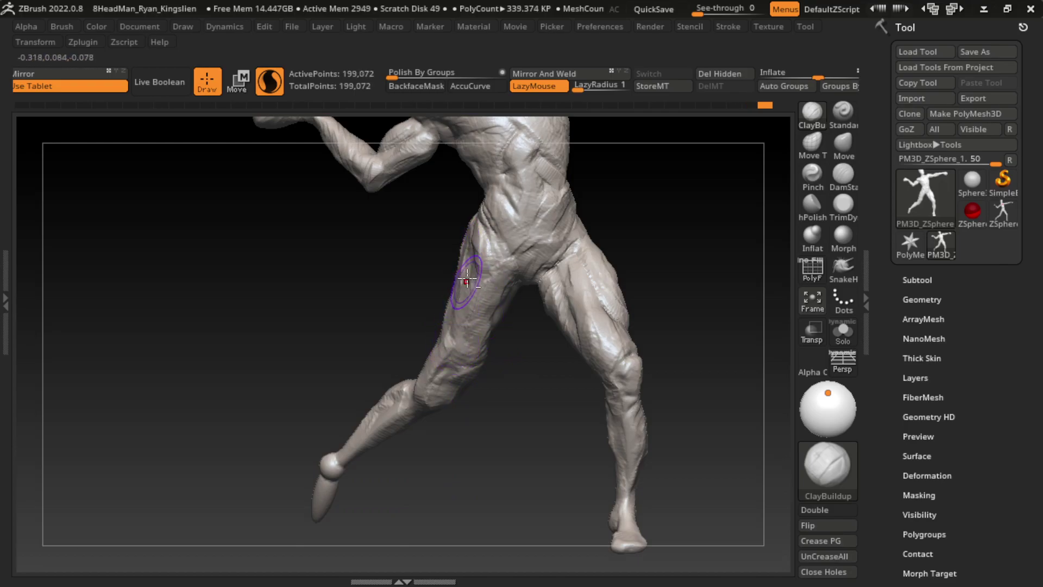
drag(469, 257, 460, 302)
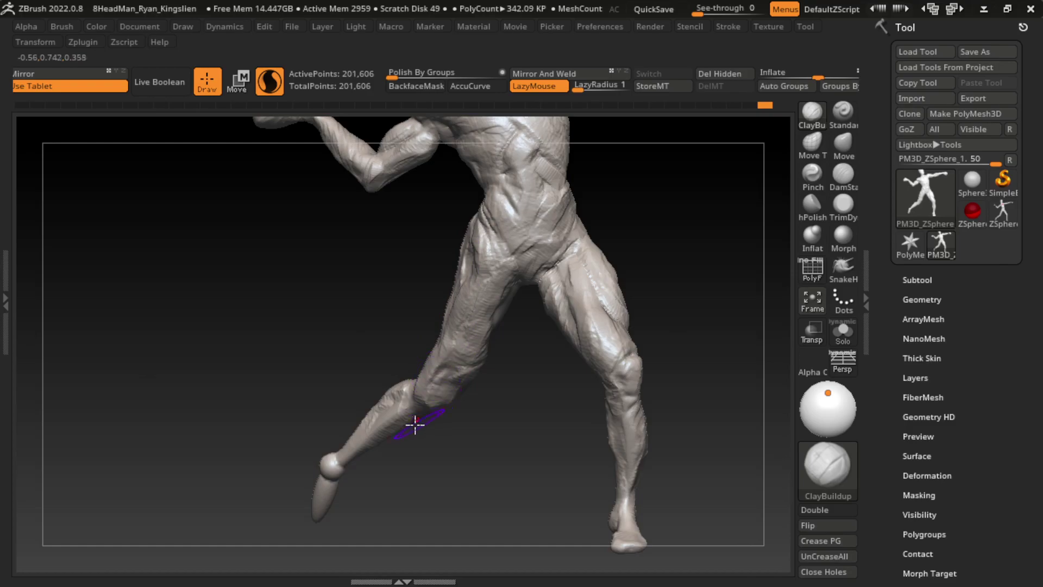
drag(446, 346, 417, 407)
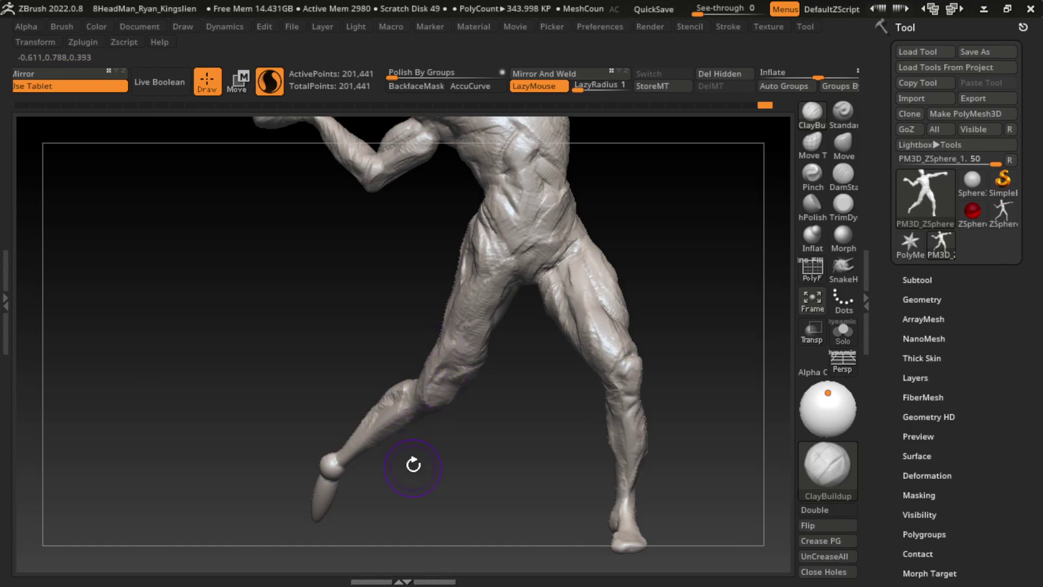
drag(410, 475, 407, 352)
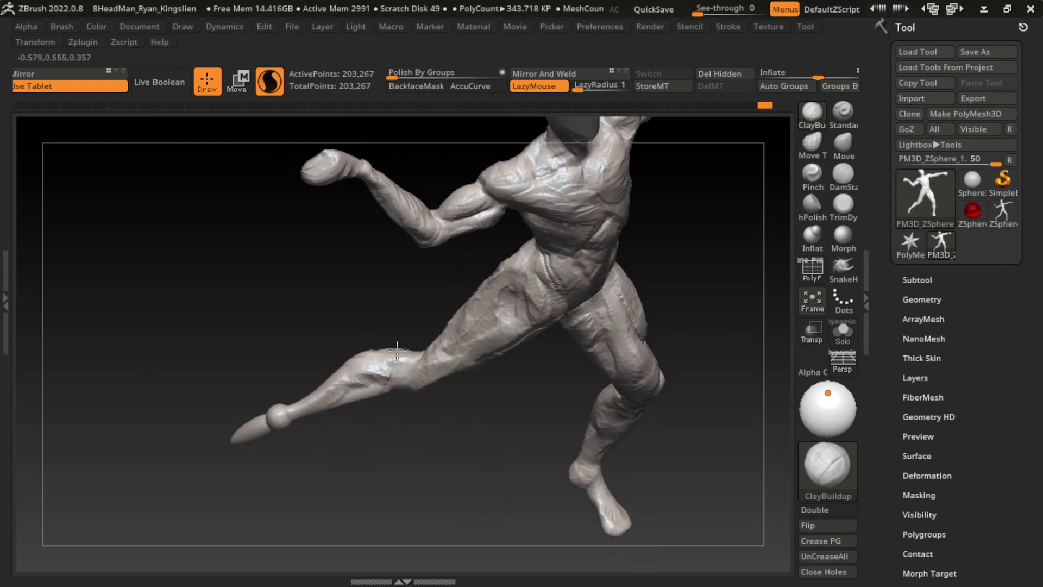
Smooth the forward leg's shin and shrink the brush, then bring the legs into a frontal view
drag(442, 426, 373, 349)
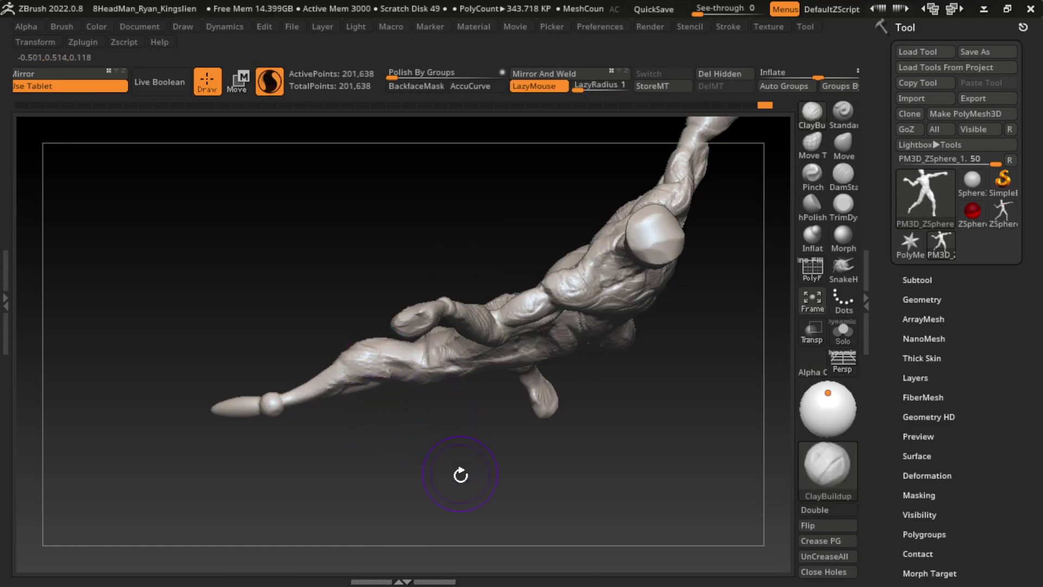
drag(461, 475, 473, 402)
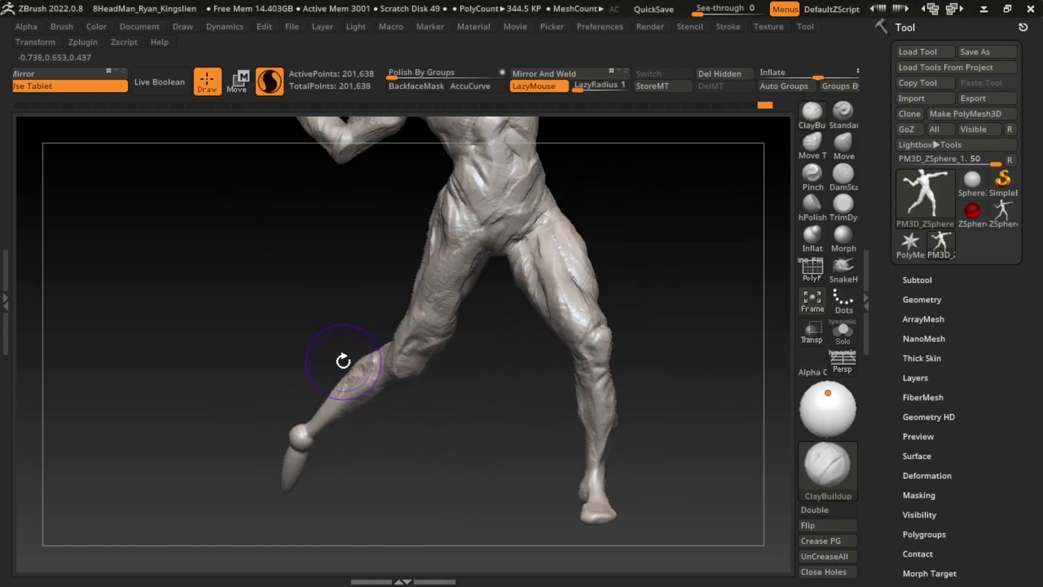
mouse_move(353, 390)
mouse_down()
mouse_move(361, 364)
mouse_move(369, 374)
mouse_move(349, 383)
mouse_up()
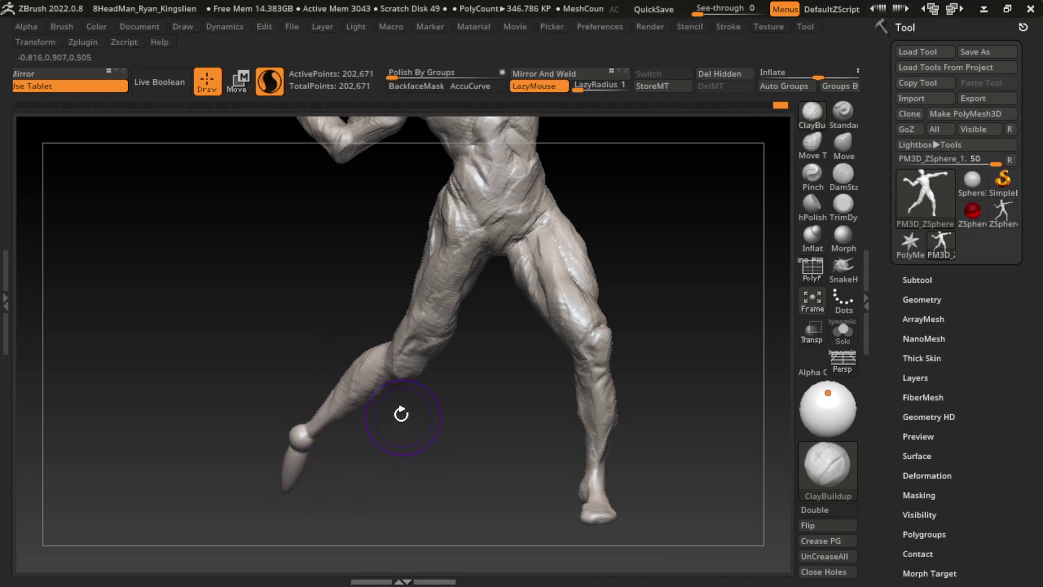
key(bracketleft)
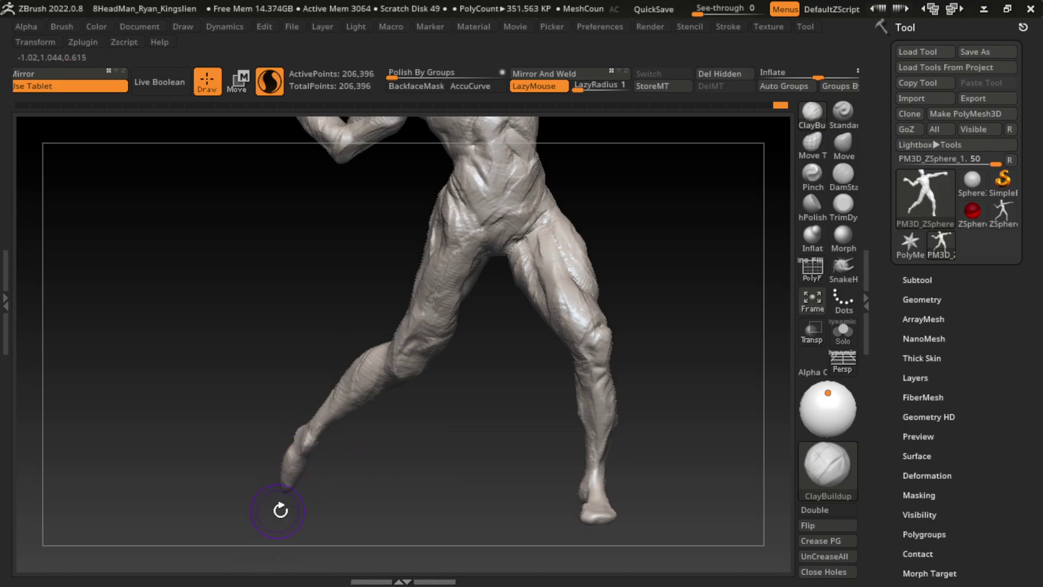
drag(365, 268, 279, 503)
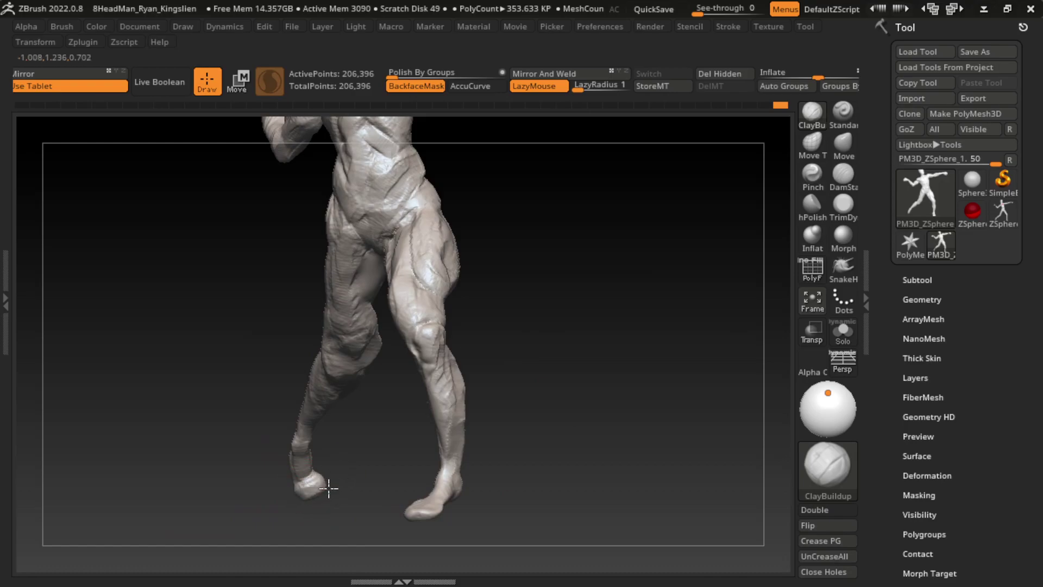
drag(328, 489, 379, 467)
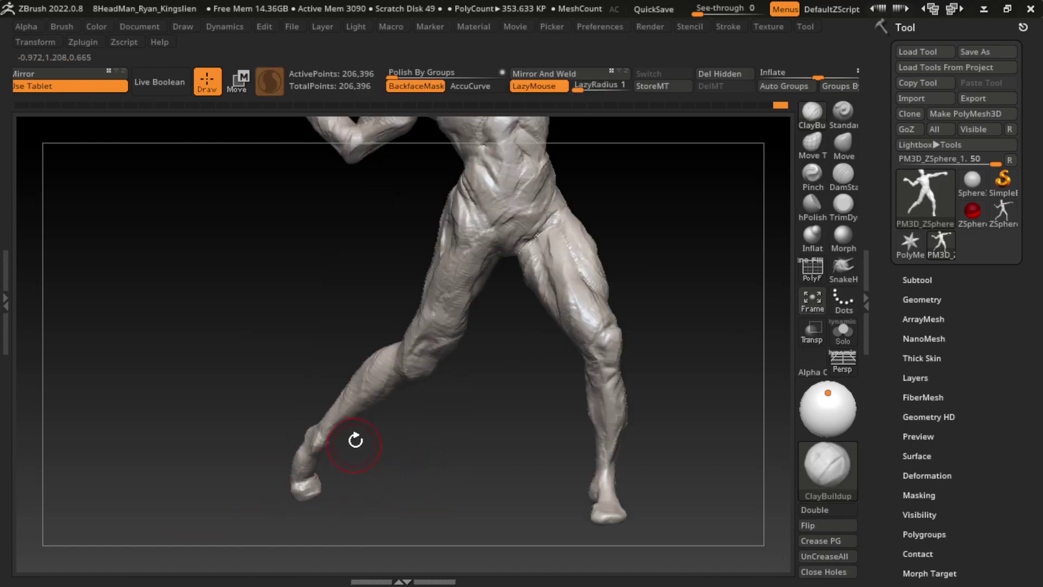
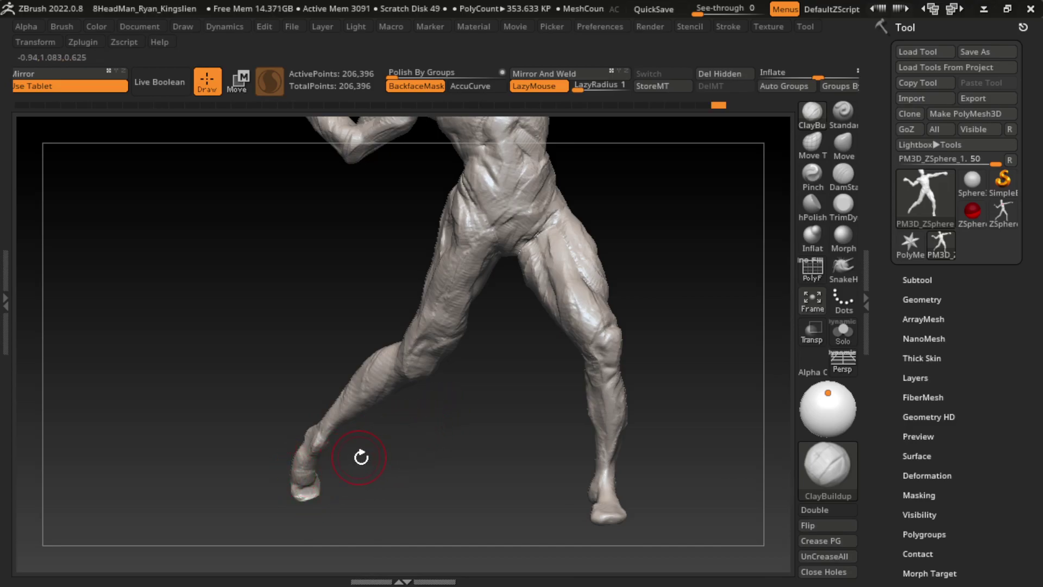
Pull the tip of the left foot slightly left with the Move brush
mouse_move(360, 457)
mouse_down()
mouse_move(306, 453)
mouse_move(473, 438)
mouse_move(291, 429)
mouse_up()
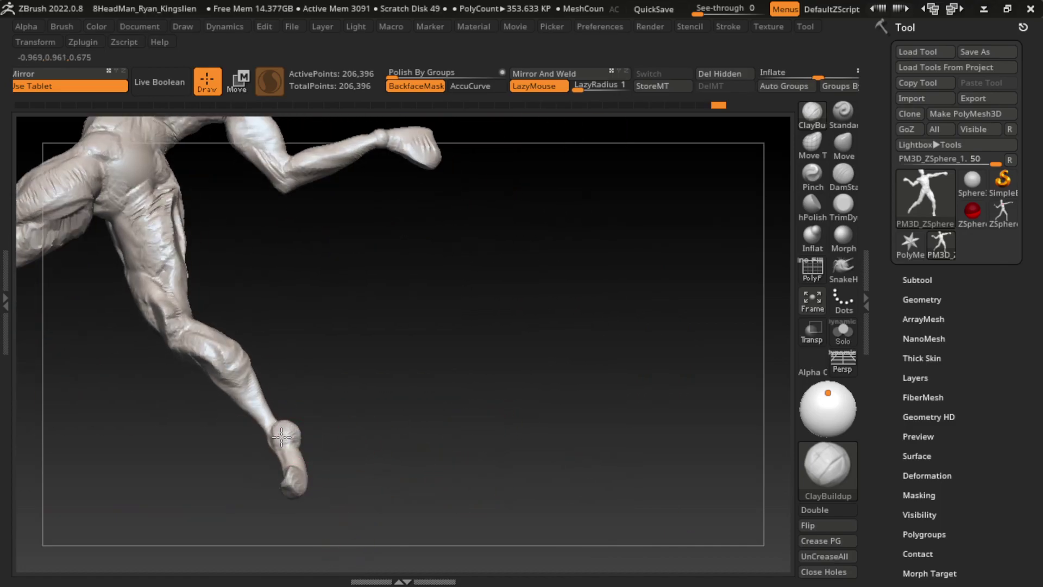
mouse_move(368, 422)
mouse_down()
mouse_move(279, 510)
mouse_move(387, 521)
mouse_move(360, 487)
mouse_move(412, 418)
mouse_move(467, 421)
mouse_move(456, 470)
mouse_move(396, 475)
mouse_up()
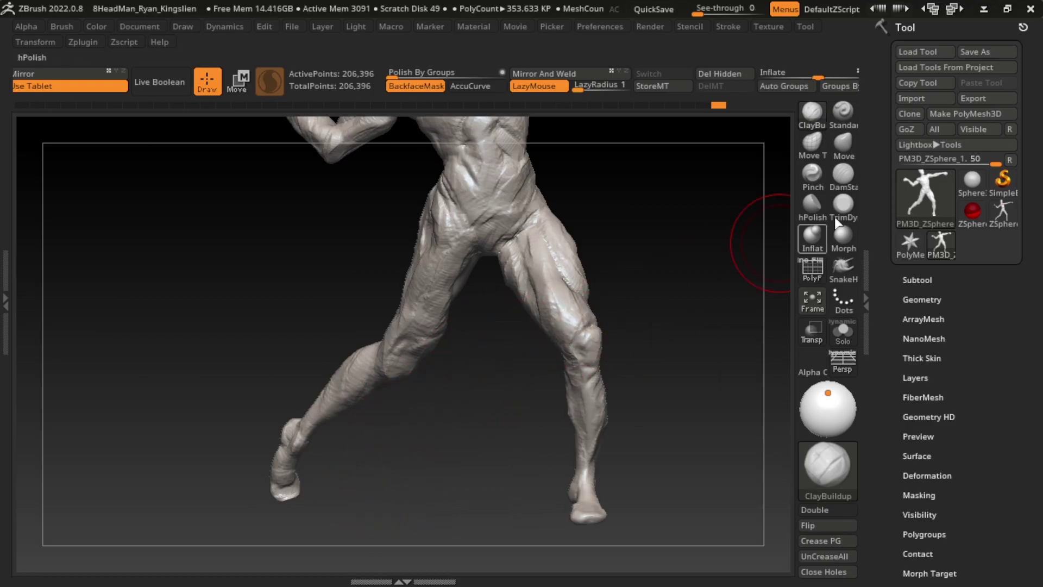
click(843, 142)
drag(277, 503, 267, 501)
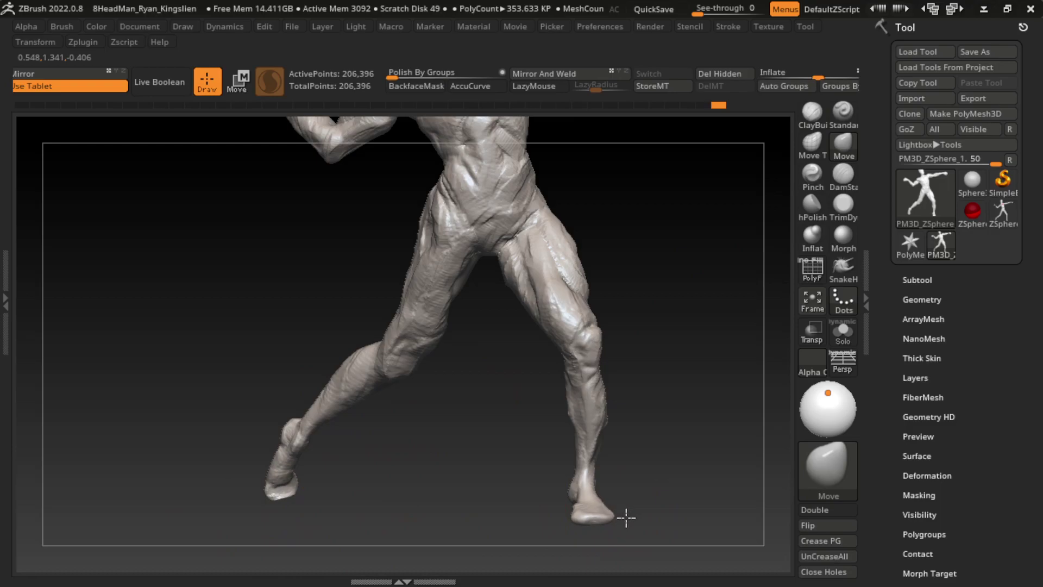
mouse_move(625, 506)
mouse_down()
mouse_move(621, 516)
mouse_move(715, 448)
mouse_up()
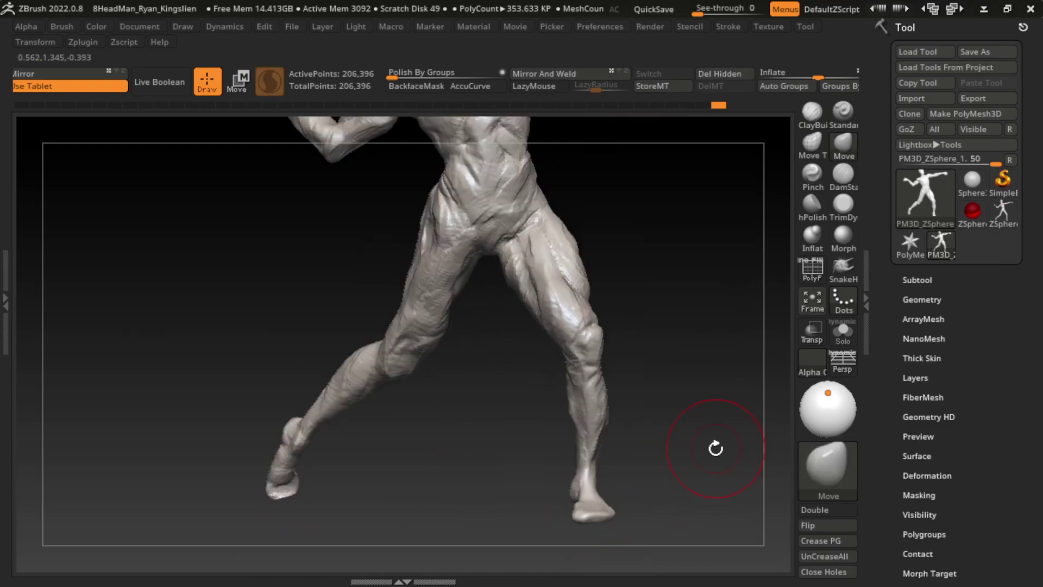
Append a Cylinder3D mesh to the figure as a new subtool
key(s)
mouse_move(666, 302)
mouse_down()
mouse_move(691, 360)
mouse_move(665, 349)
mouse_move(675, 353)
mouse_up()
key(s)
click(917, 280)
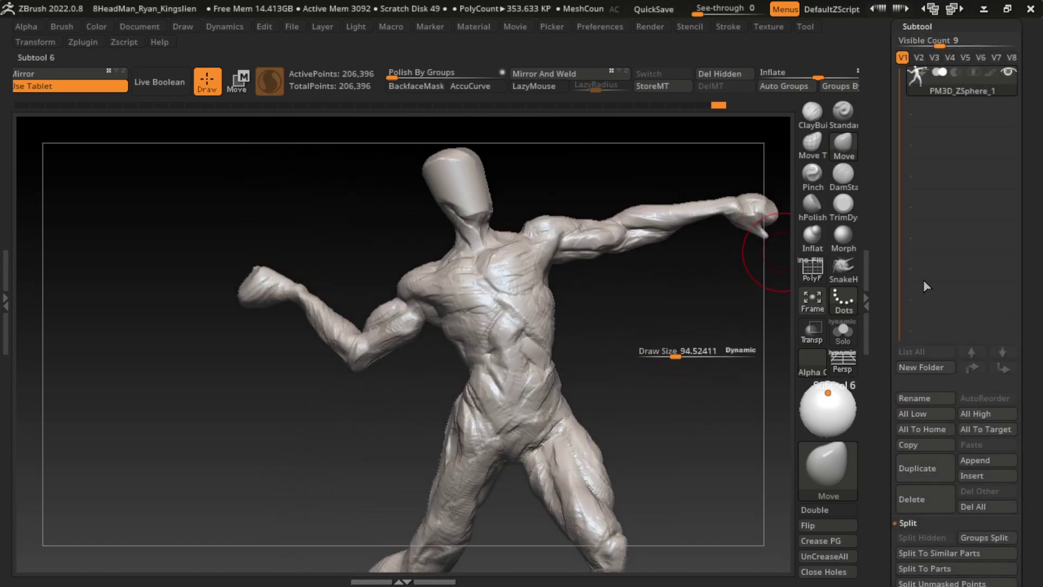
click(985, 462)
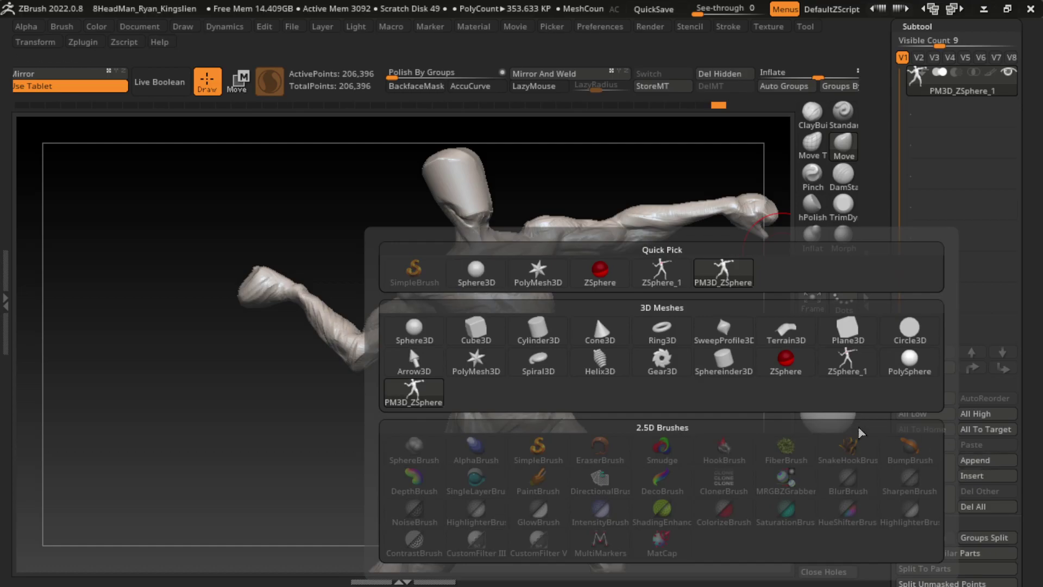
click(548, 331)
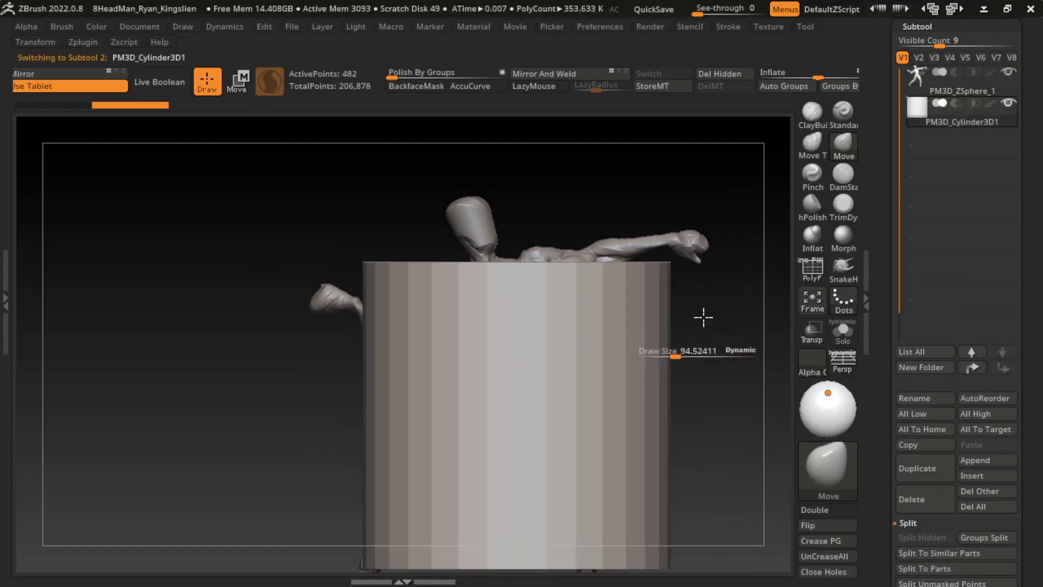
click(239, 82)
Squeeze the cylinder into a tall thin rod, tilt it diagonally and move it toward the hand
key(q)
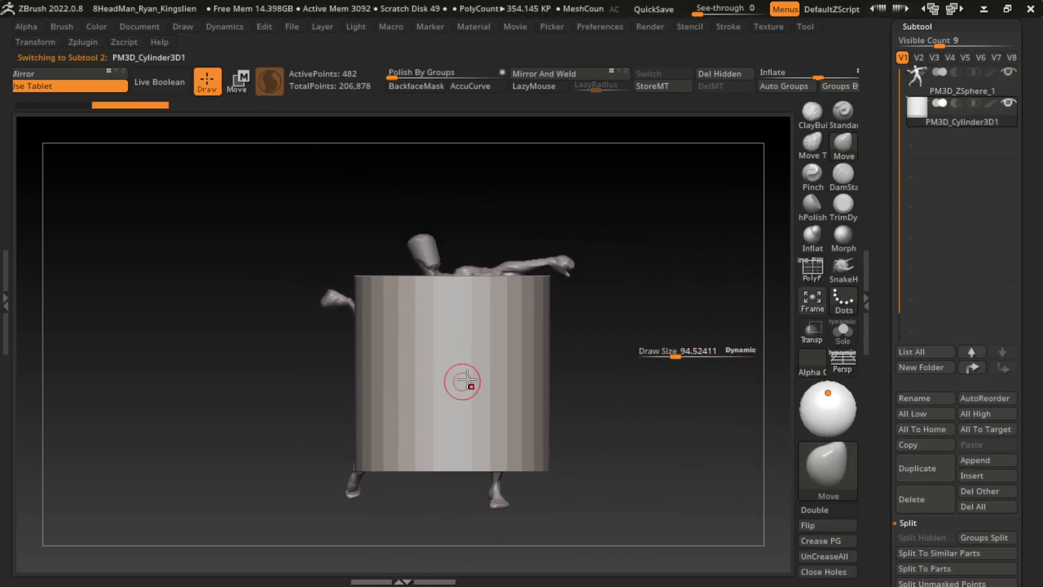
key(w)
drag(358, 368, 391, 370)
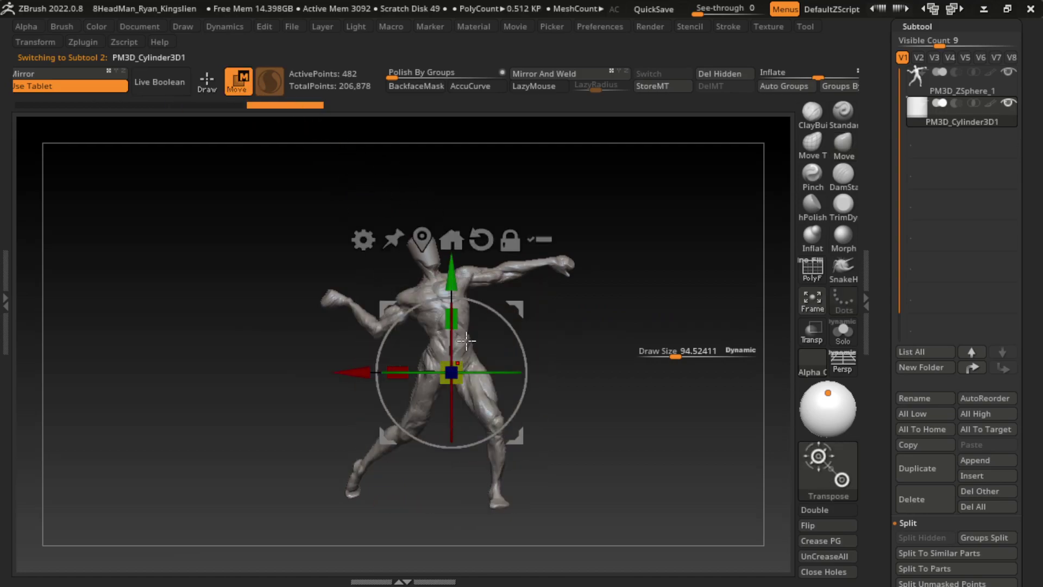
drag(451, 319, 457, 252)
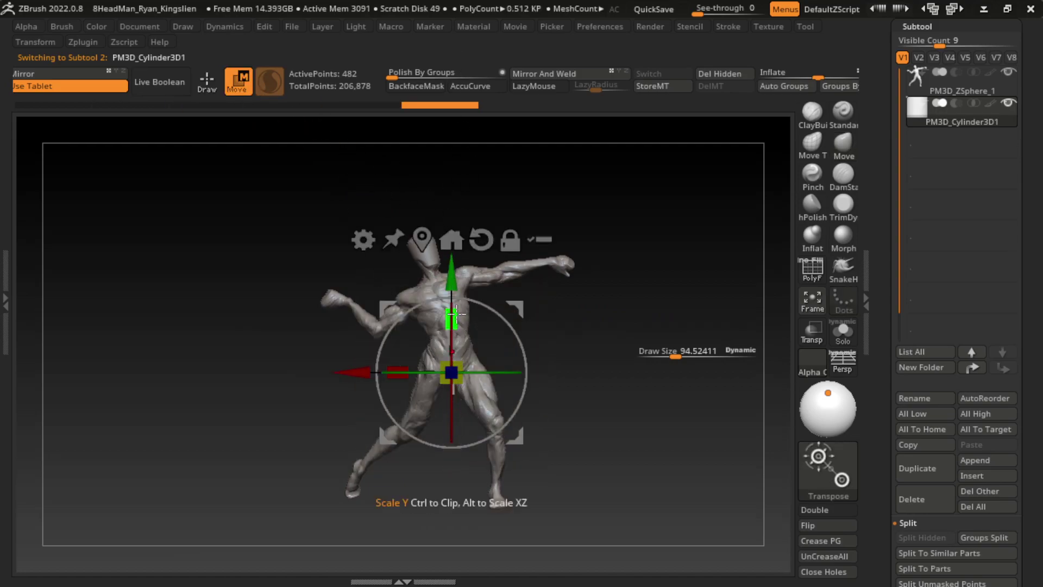
mouse_move(521, 373)
mouse_down()
mouse_move(475, 334)
mouse_move(439, 281)
mouse_move(429, 293)
mouse_up()
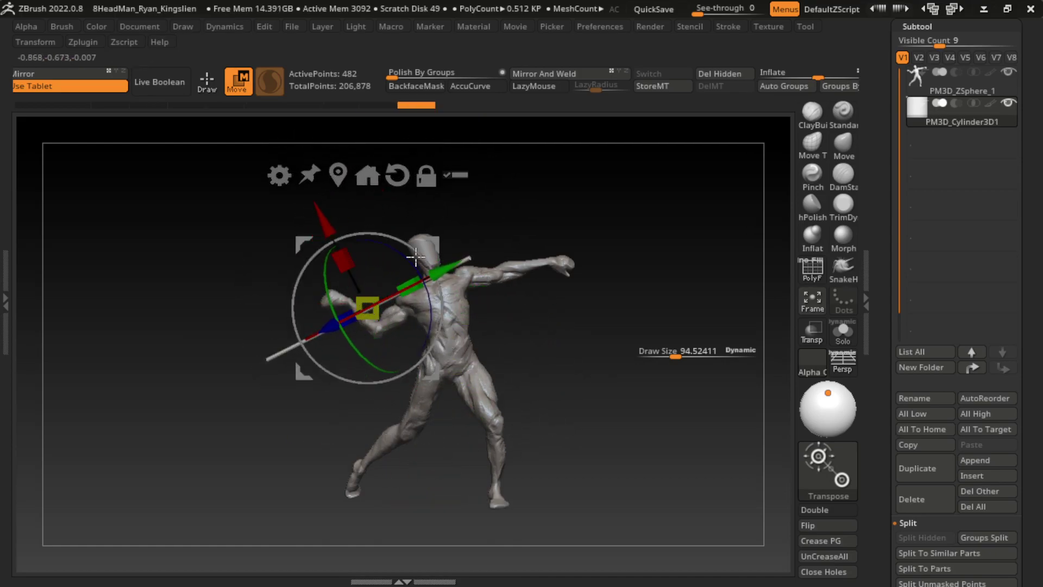
drag(532, 228, 606, 190)
mouse_move(434, 373)
mouse_down()
mouse_move(420, 340)
mouse_move(498, 216)
mouse_move(358, 269)
mouse_up()
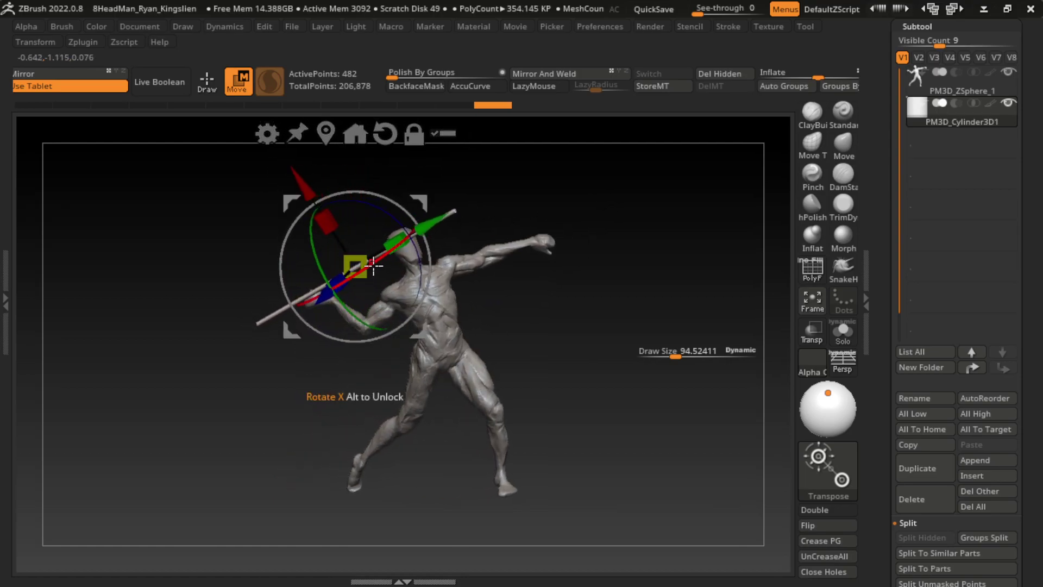
Rotate the spear into line with the rear hand, then reselect the figure subtool
alt+drag(521, 187, 361, 221)
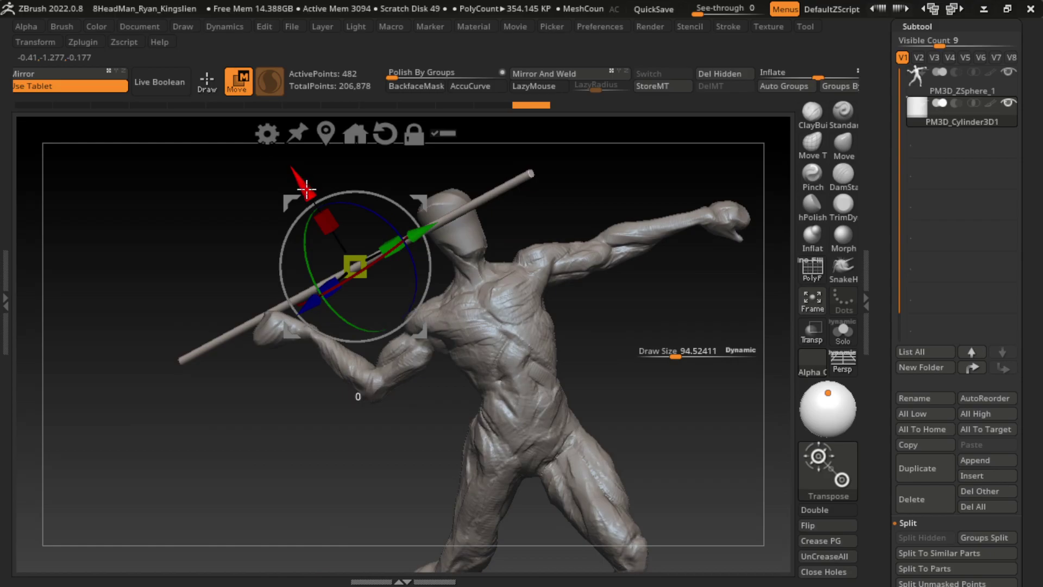
mouse_move(298, 401)
mouse_down()
mouse_move(291, 367)
mouse_move(595, 178)
mouse_up()
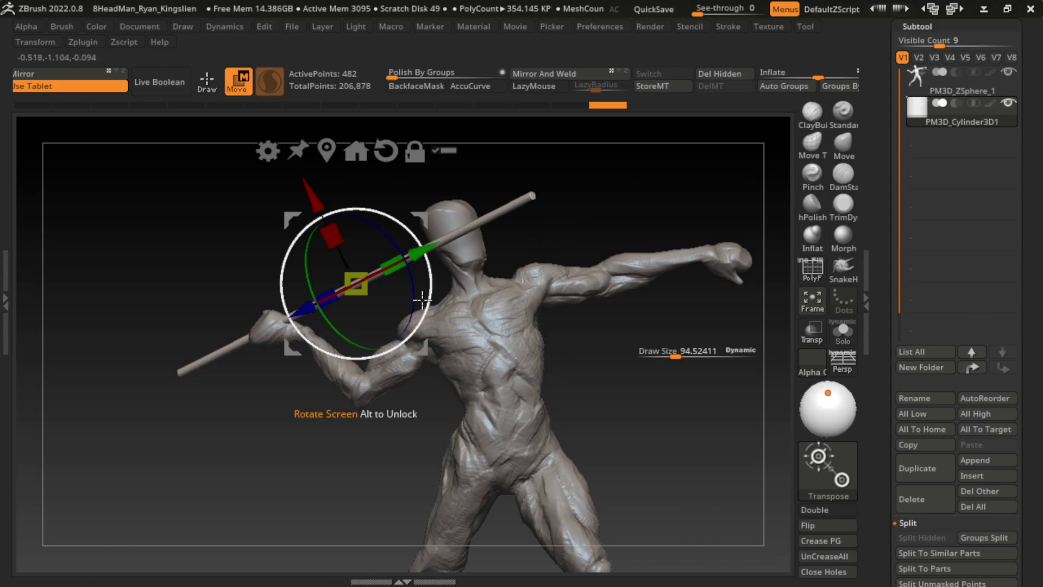
drag(431, 255, 306, 199)
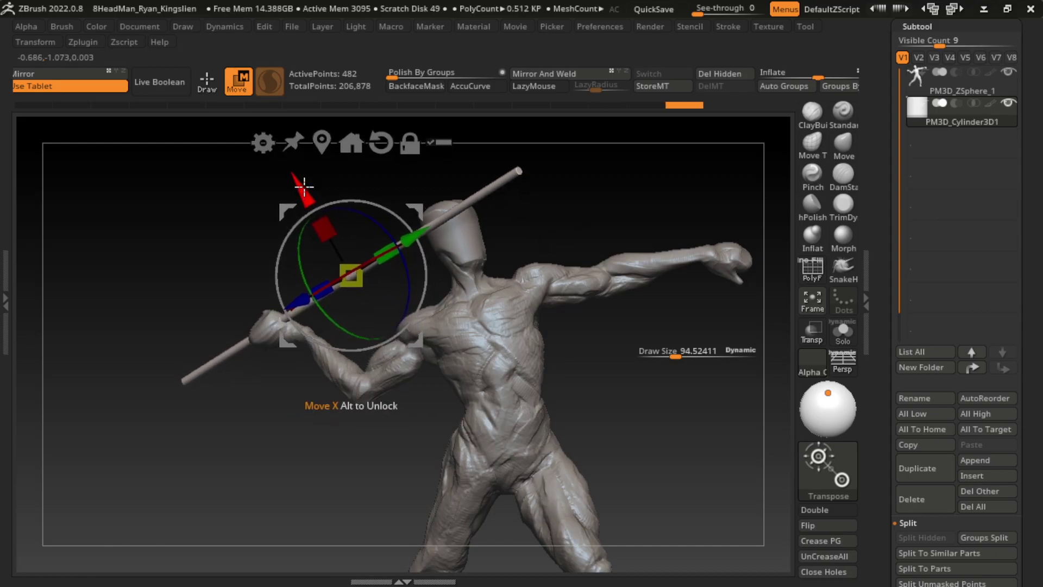
key(q)
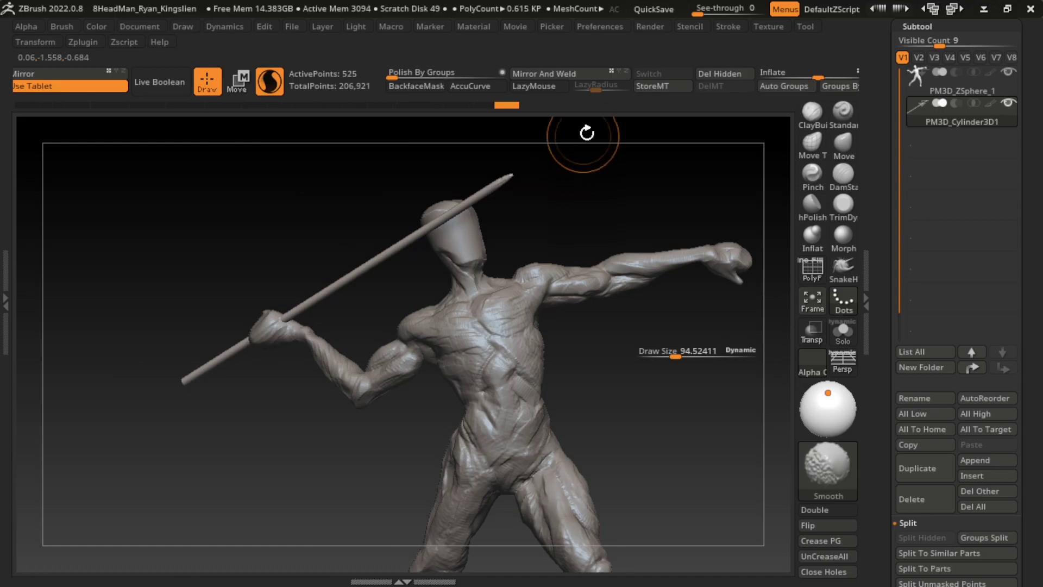
key(b)
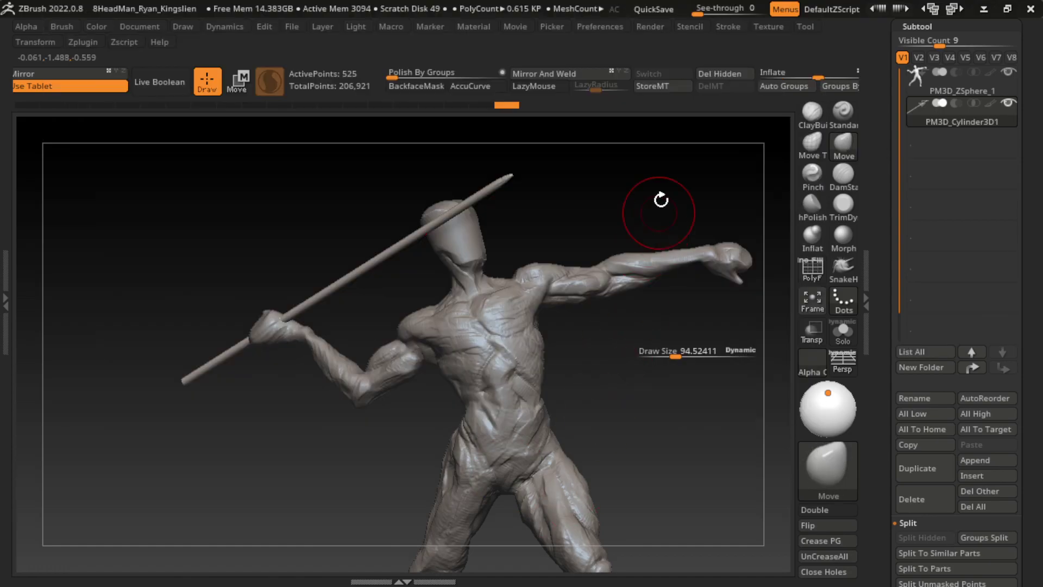
drag(659, 205, 589, 150)
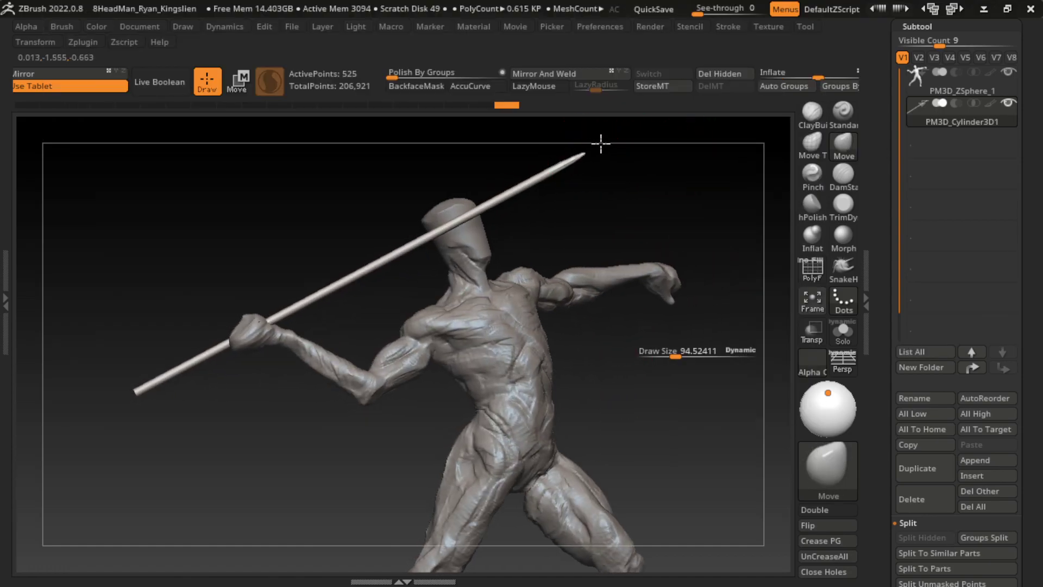
mouse_move(698, 182)
mouse_down()
mouse_move(740, 191)
mouse_move(601, 177)
mouse_move(424, 394)
mouse_up()
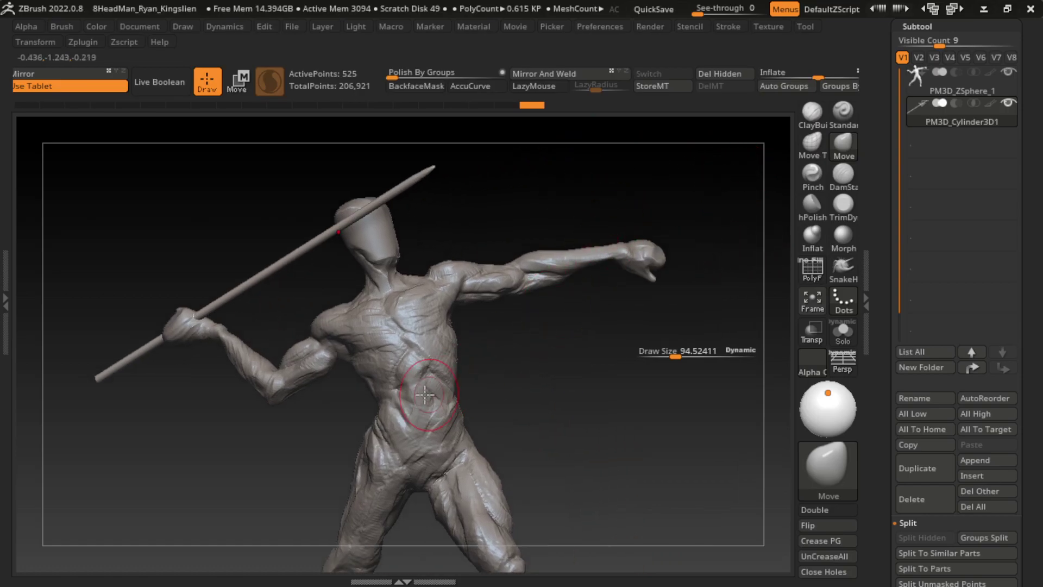
alt+click(489, 380)
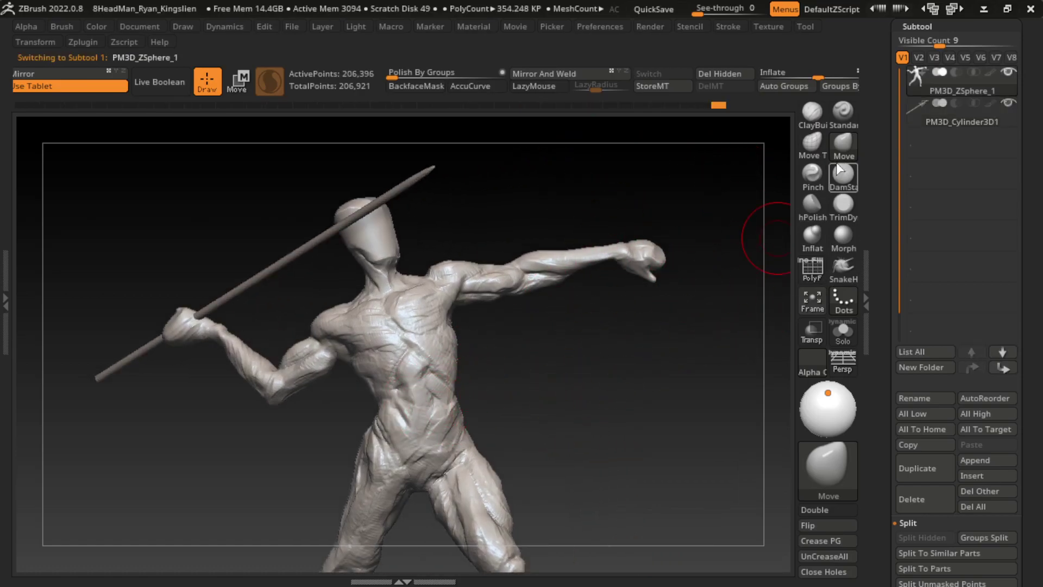
Build up a ridge on the upper chest with a small ClayBuildup brush
click(812, 111)
key(bracketleft)
key(bracketleft)
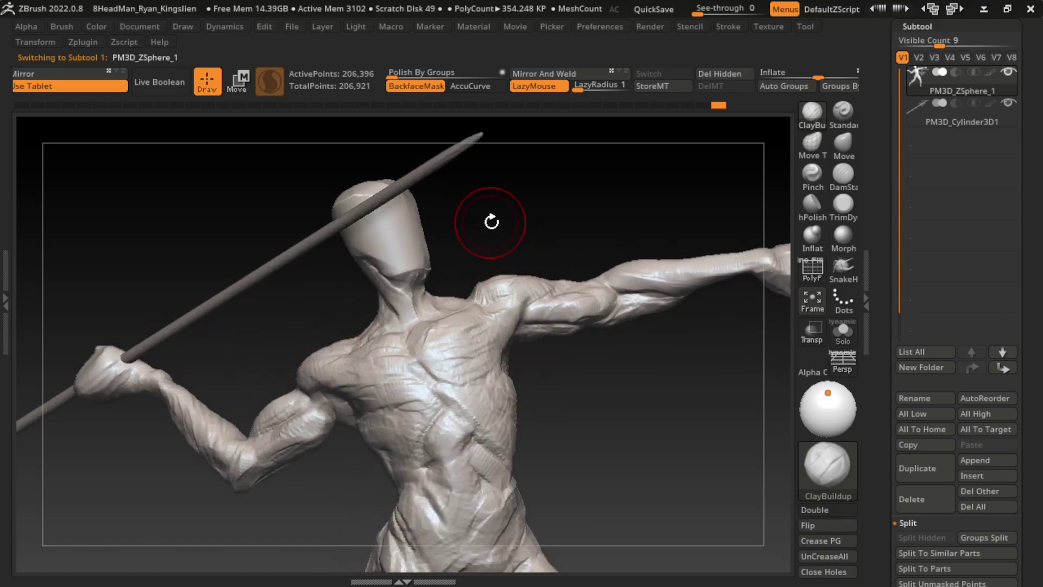
drag(491, 222, 438, 303)
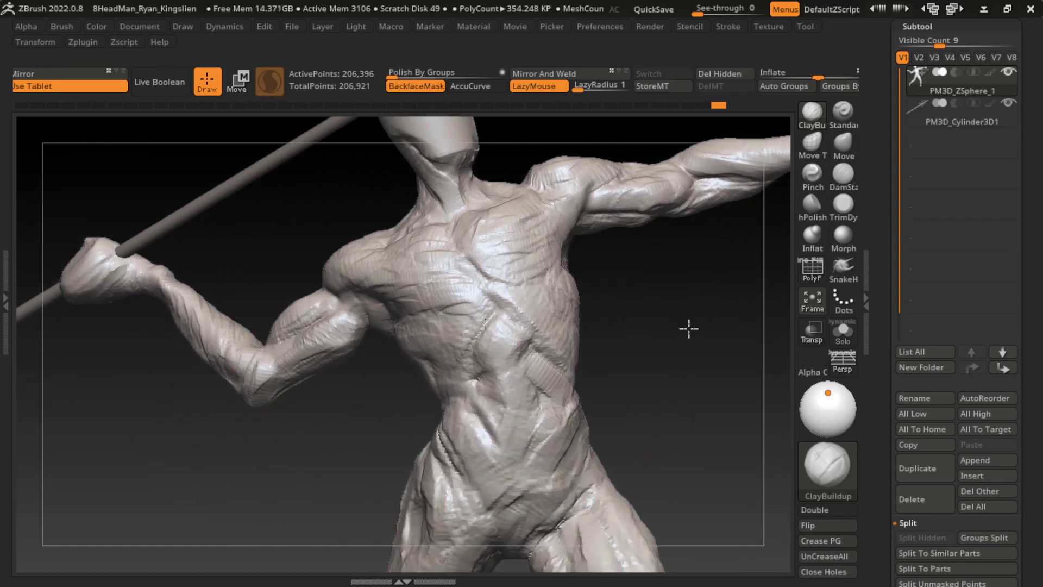
key(s)
drag(674, 321, 669, 321)
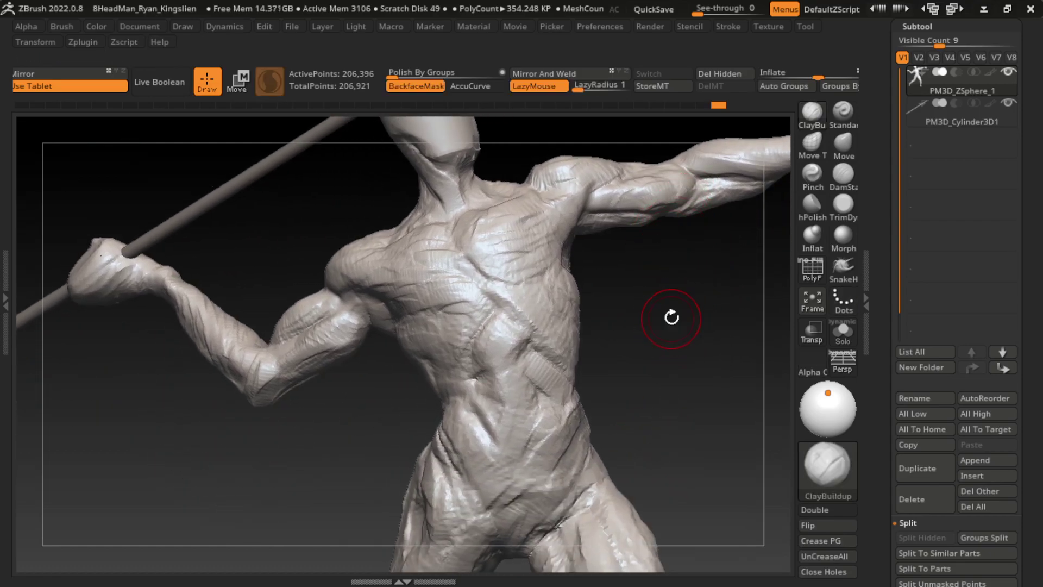
drag(462, 229, 472, 233)
With BackfaceMask off, shape the pecs, collarbone and right flank, and shift the light direction
click(441, 87)
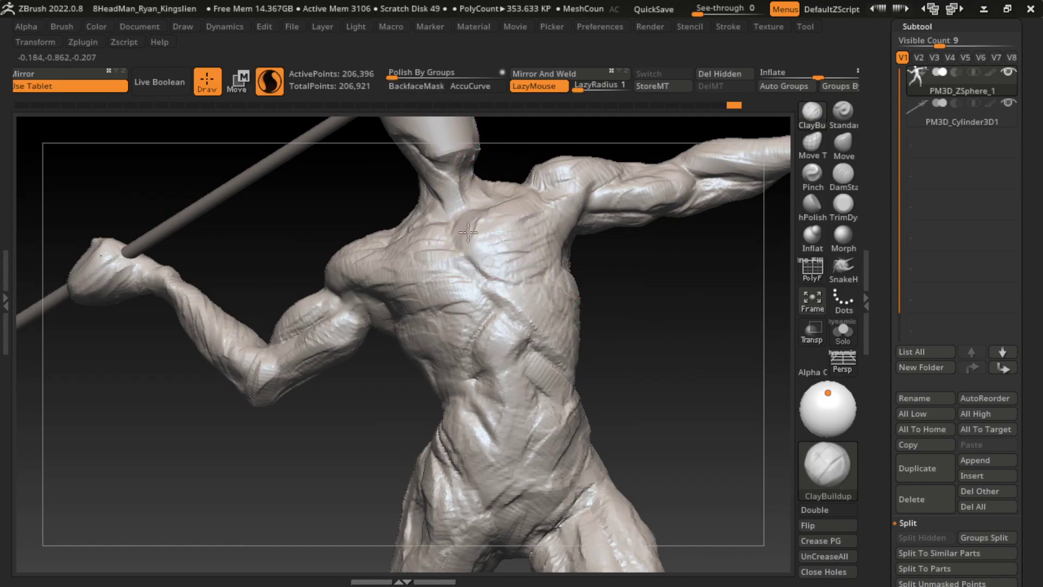
mouse_move(460, 234)
mouse_down()
mouse_move(477, 228)
mouse_move(481, 250)
mouse_up()
drag(429, 305, 447, 233)
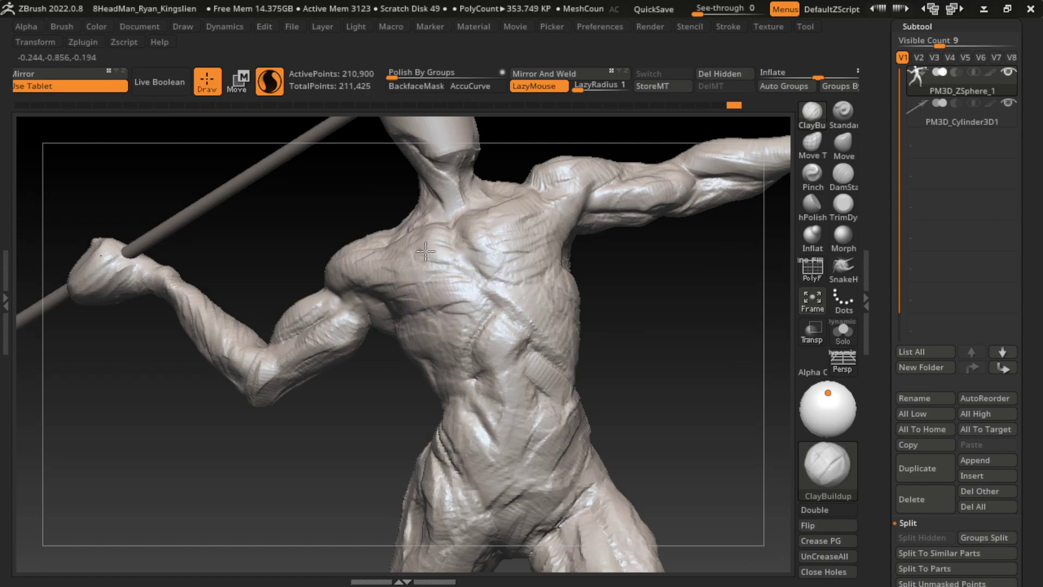
mouse_move(460, 274)
mouse_down()
mouse_move(396, 248)
mouse_move(414, 256)
mouse_move(589, 233)
mouse_up()
mouse_move(554, 284)
mouse_down()
mouse_move(420, 279)
mouse_move(428, 275)
mouse_move(435, 302)
mouse_move(454, 292)
mouse_move(413, 277)
mouse_move(435, 282)
mouse_move(423, 297)
mouse_up()
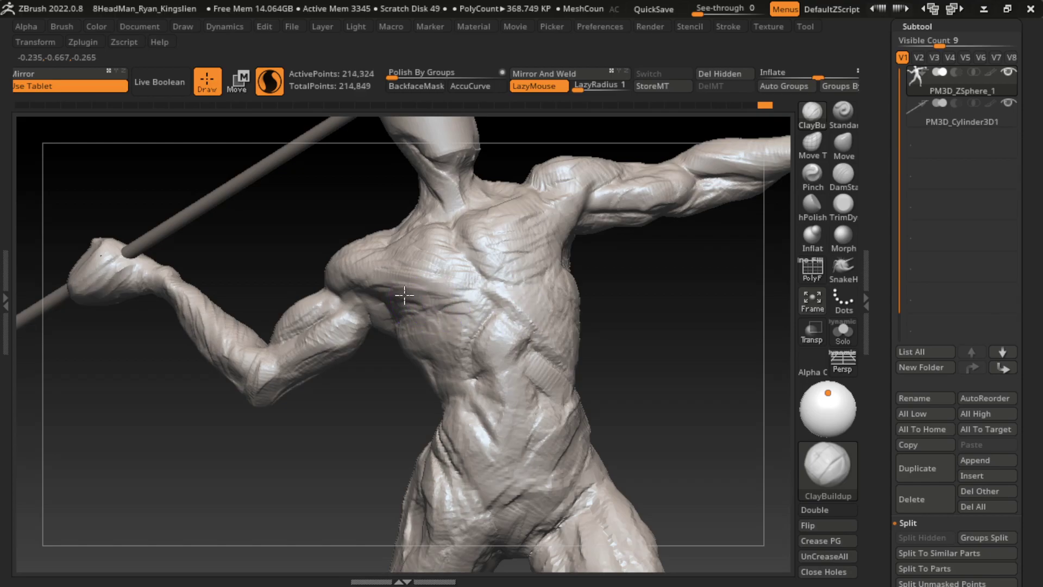
mouse_move(400, 341)
mouse_down()
mouse_move(400, 326)
mouse_move(378, 320)
mouse_up()
drag(813, 402, 836, 391)
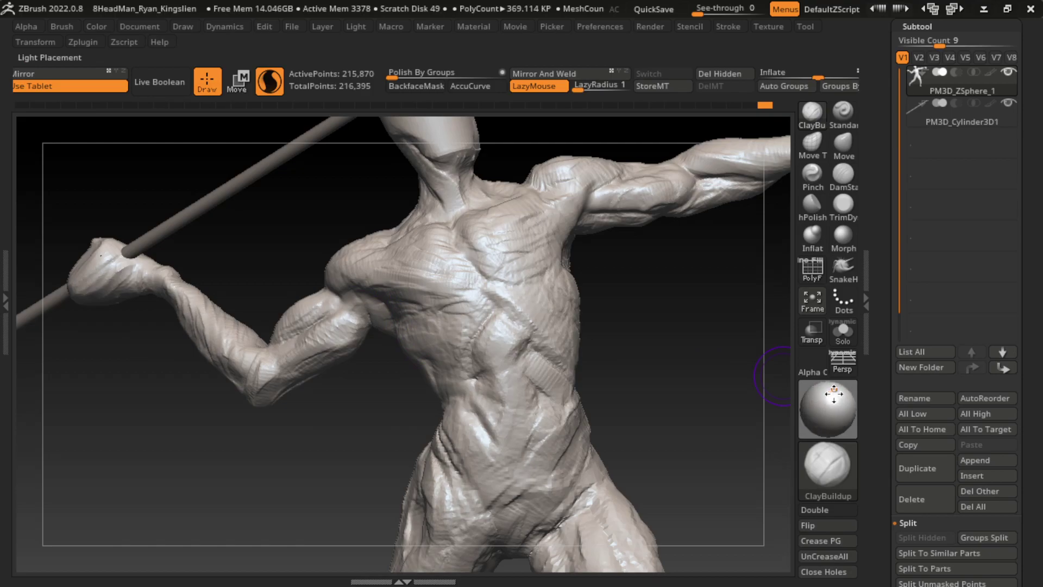
mouse_move(542, 303)
mouse_down()
mouse_move(484, 282)
mouse_move(535, 291)
mouse_move(492, 286)
mouse_move(634, 255)
mouse_up()
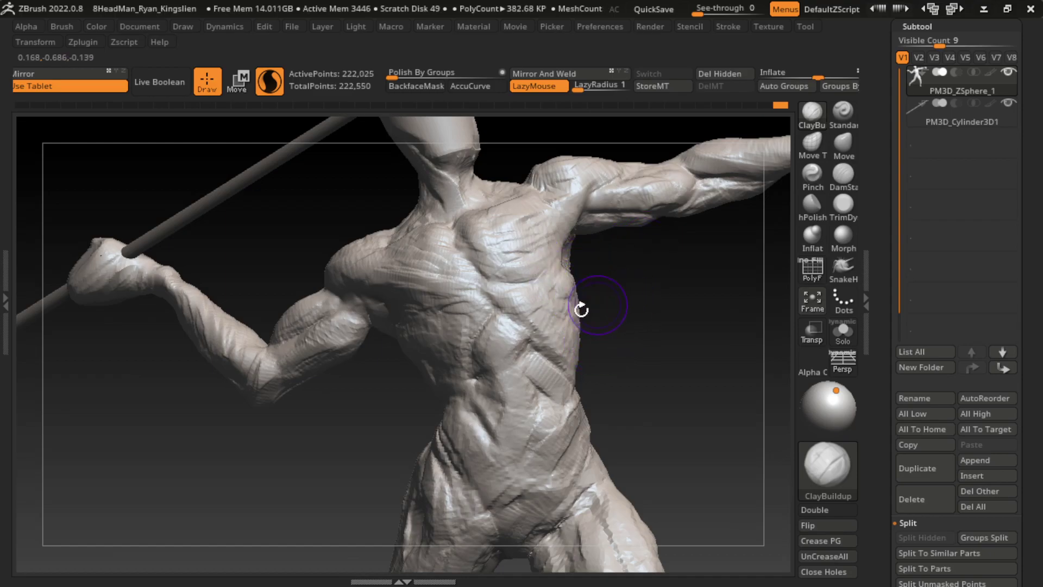
mouse_move(580, 305)
mouse_down()
mouse_move(540, 343)
mouse_move(558, 308)
mouse_move(524, 345)
mouse_move(505, 305)
mouse_up()
Carve DamStandard grooves into the mid-chest and flank
click(844, 179)
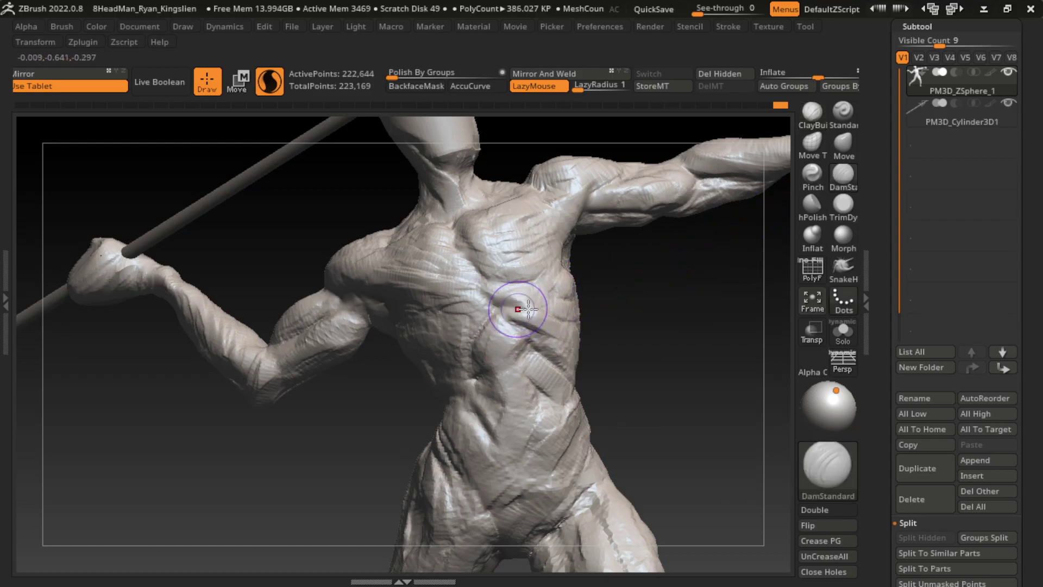
drag(565, 260, 489, 304)
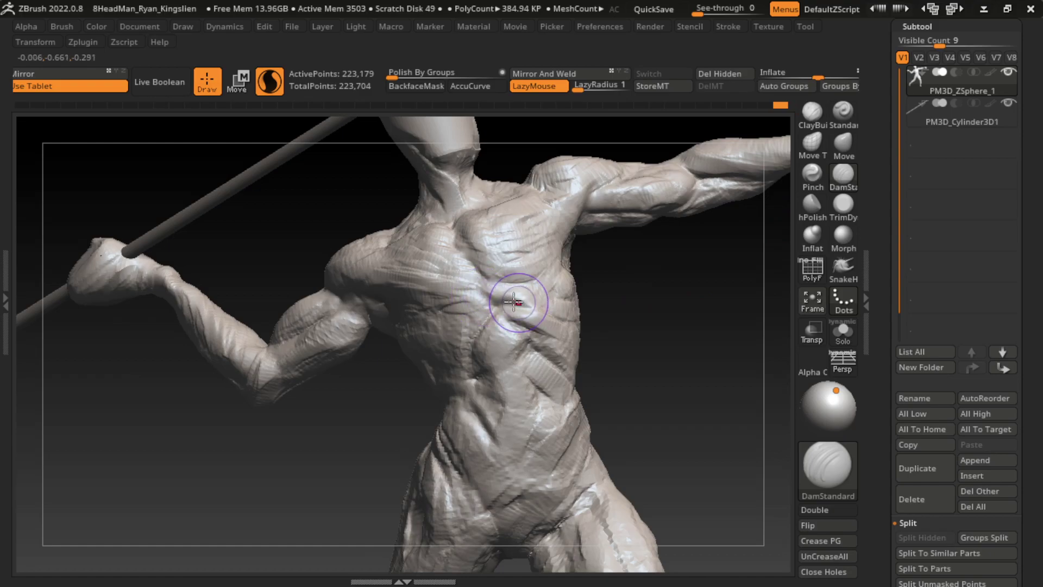
mouse_move(554, 266)
mouse_down()
mouse_move(478, 317)
mouse_move(495, 295)
mouse_move(447, 302)
mouse_up()
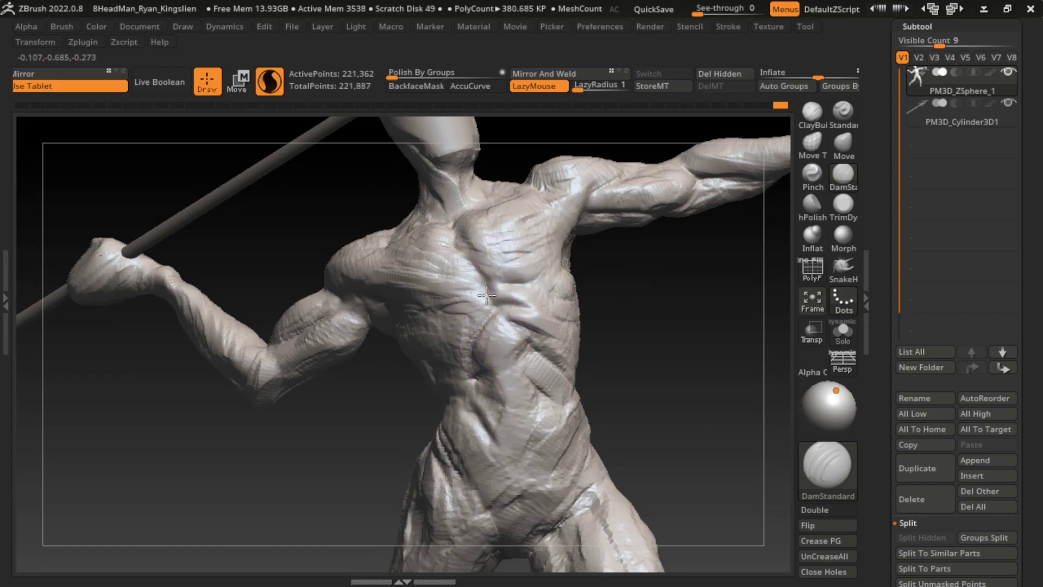
mouse_move(511, 274)
mouse_down()
mouse_move(462, 325)
mouse_move(481, 297)
mouse_up()
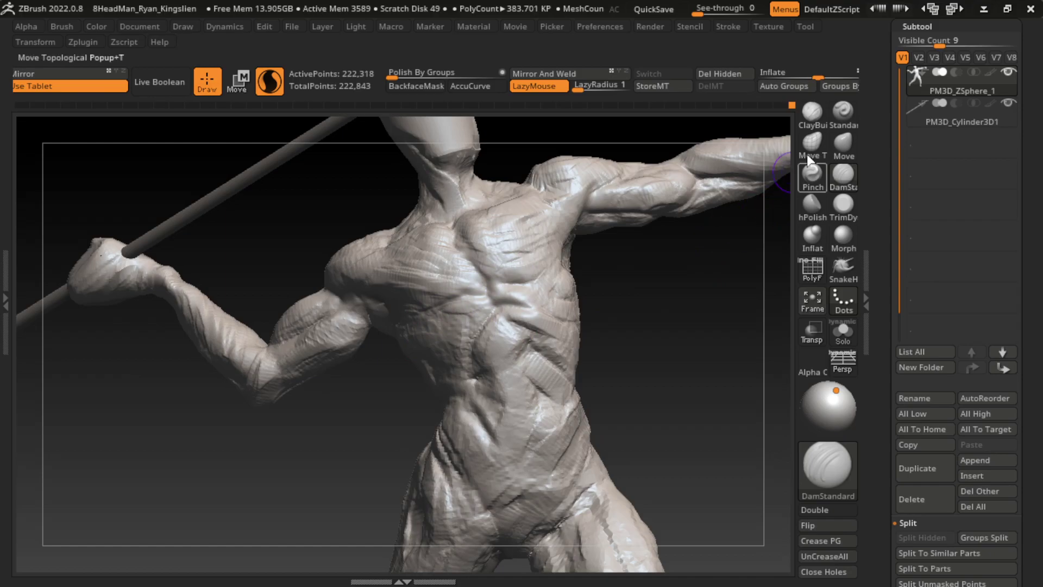
Build up clay on the side of the chest, lower chest and ribcage with ClayBuildup
key(b)
key(c)
key(b)
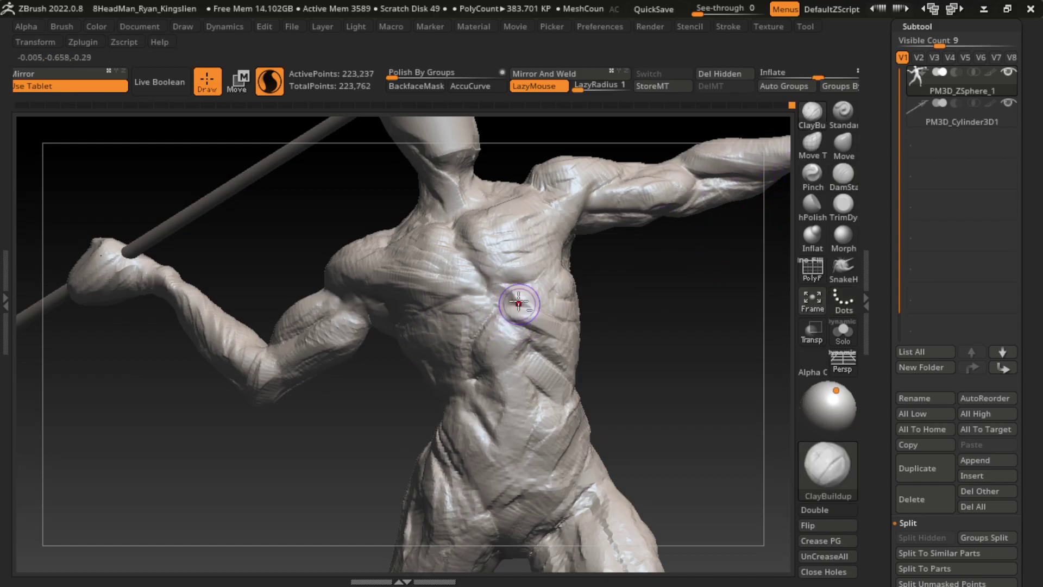
drag(582, 291, 542, 297)
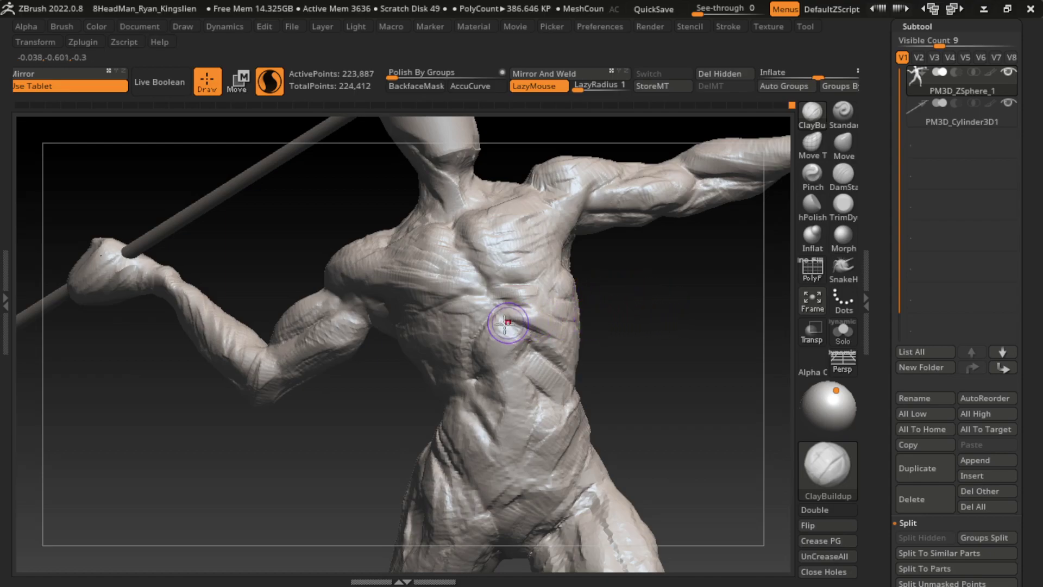
mouse_move(501, 326)
mouse_down()
mouse_move(507, 335)
mouse_move(505, 311)
mouse_up()
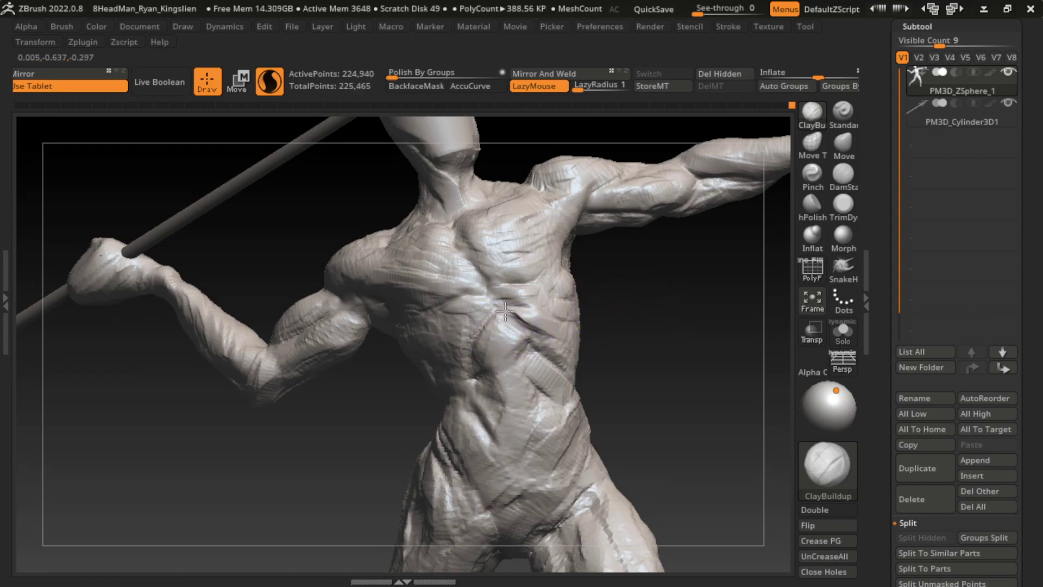
drag(567, 324, 509, 319)
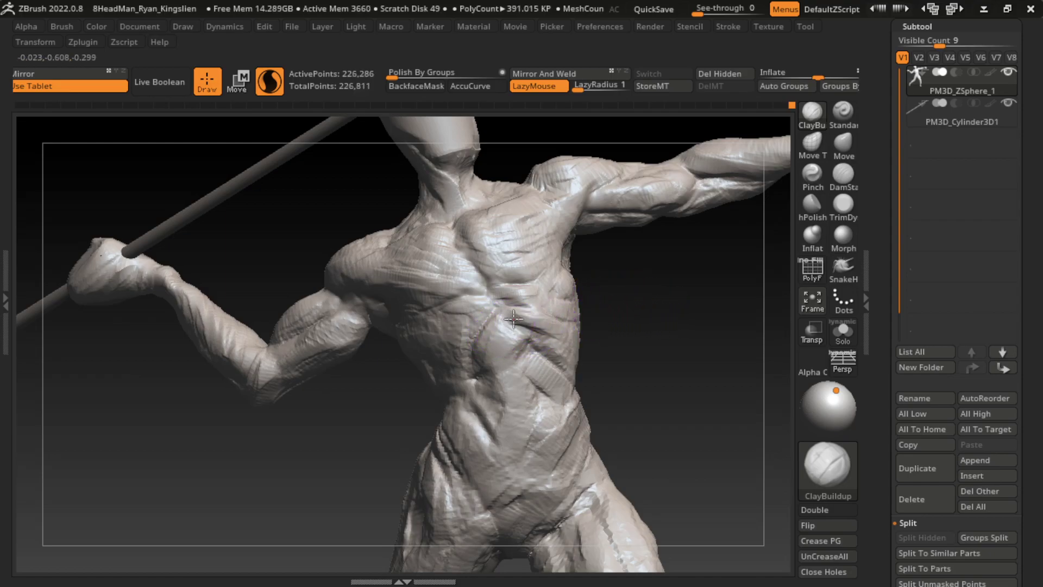
drag(563, 369, 534, 341)
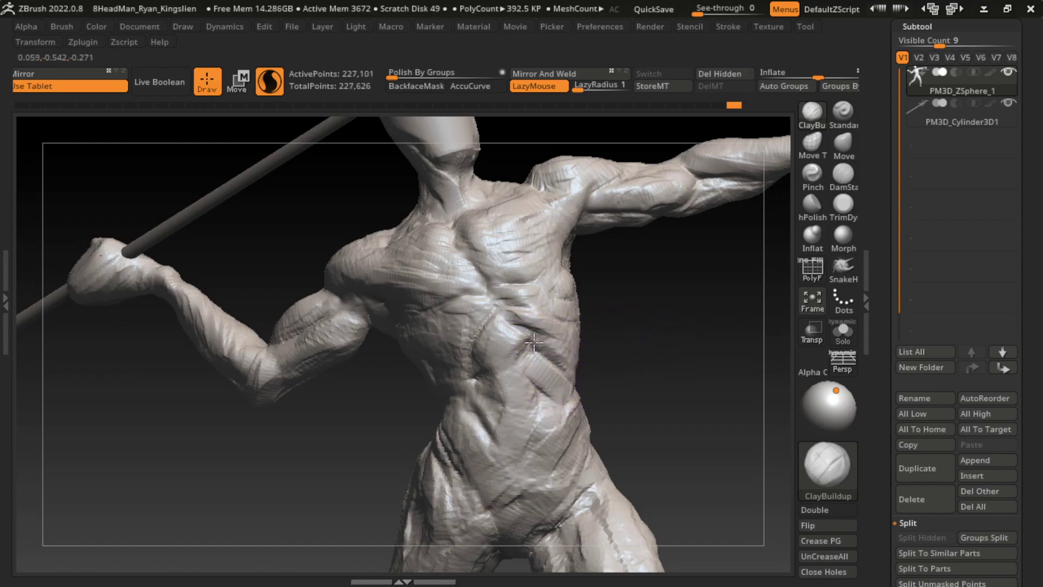
drag(496, 304, 525, 366)
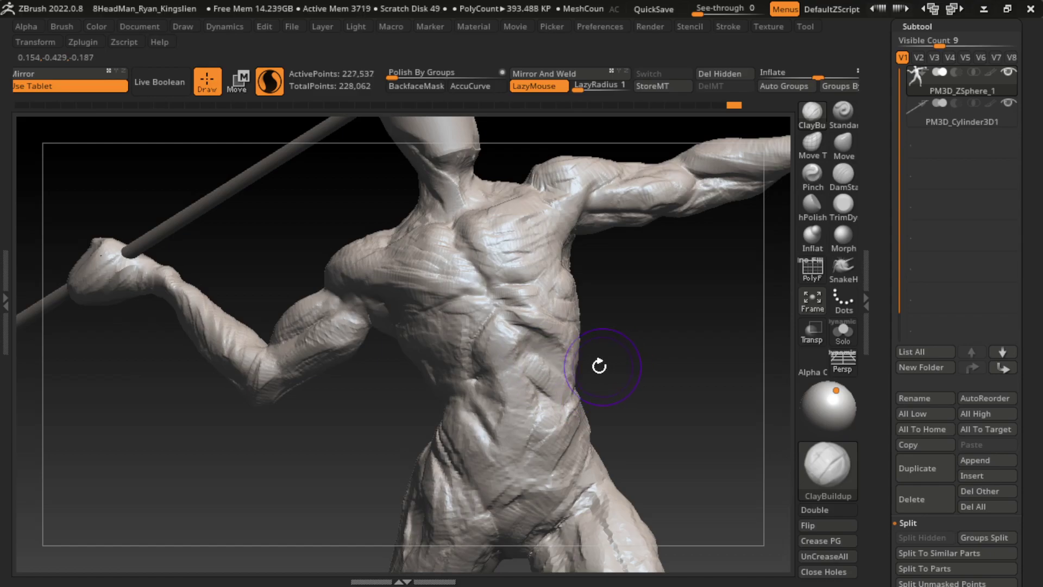
drag(599, 365, 555, 342)
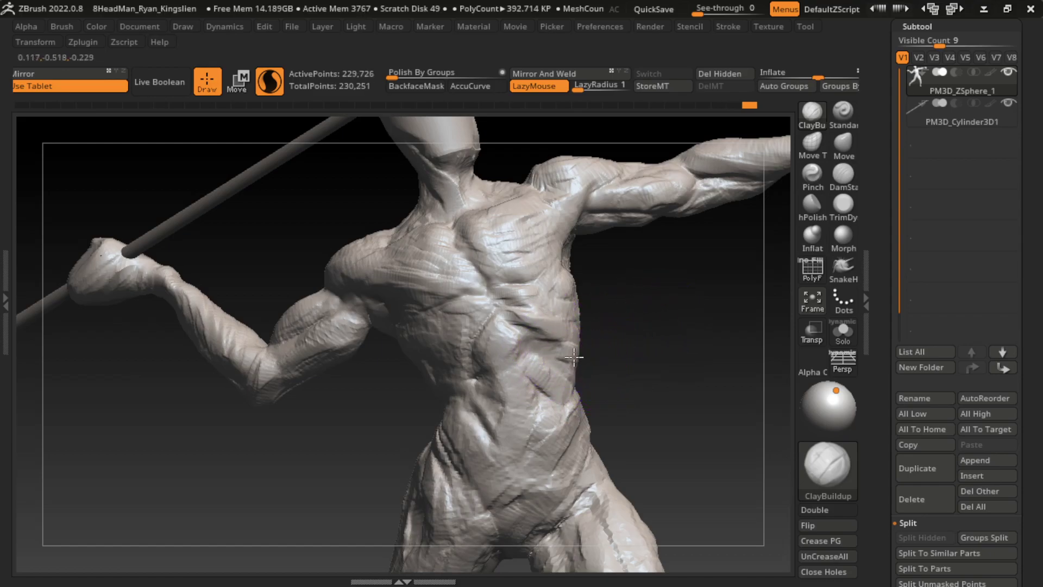
Carve a DamStandard groove along the abdomen
click(846, 184)
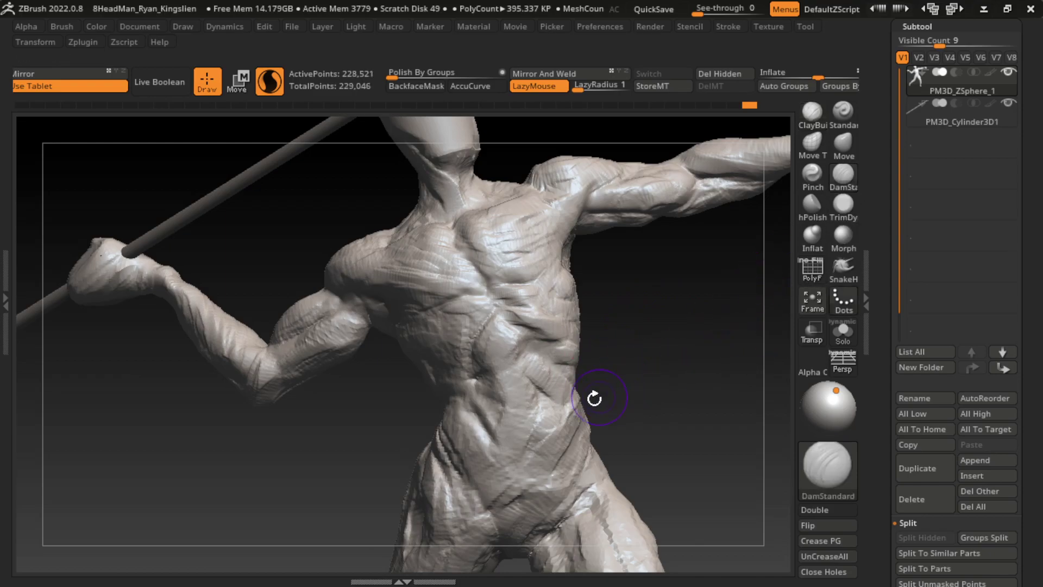
drag(551, 356, 539, 383)
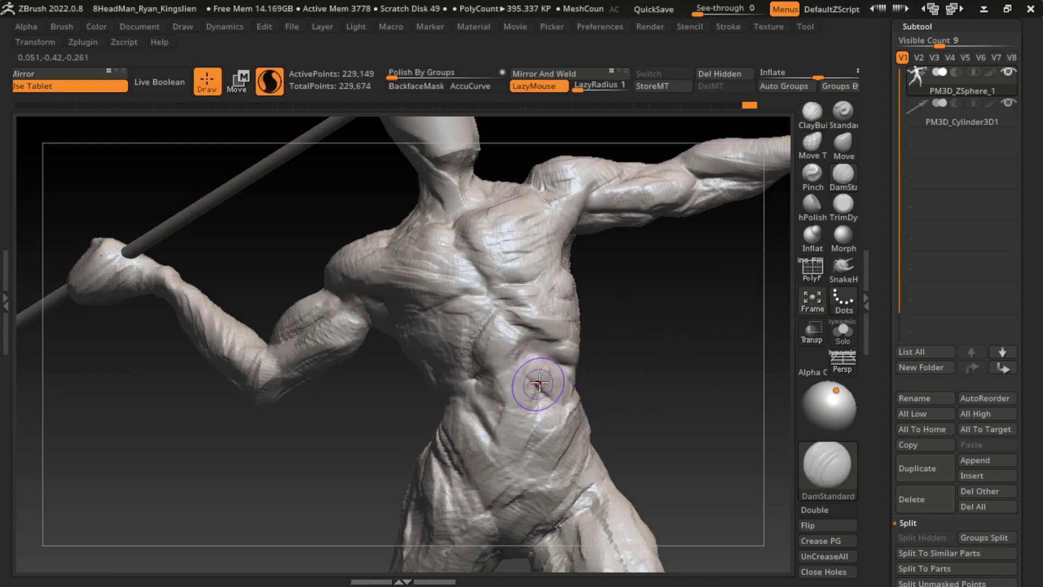
drag(567, 348, 567, 370)
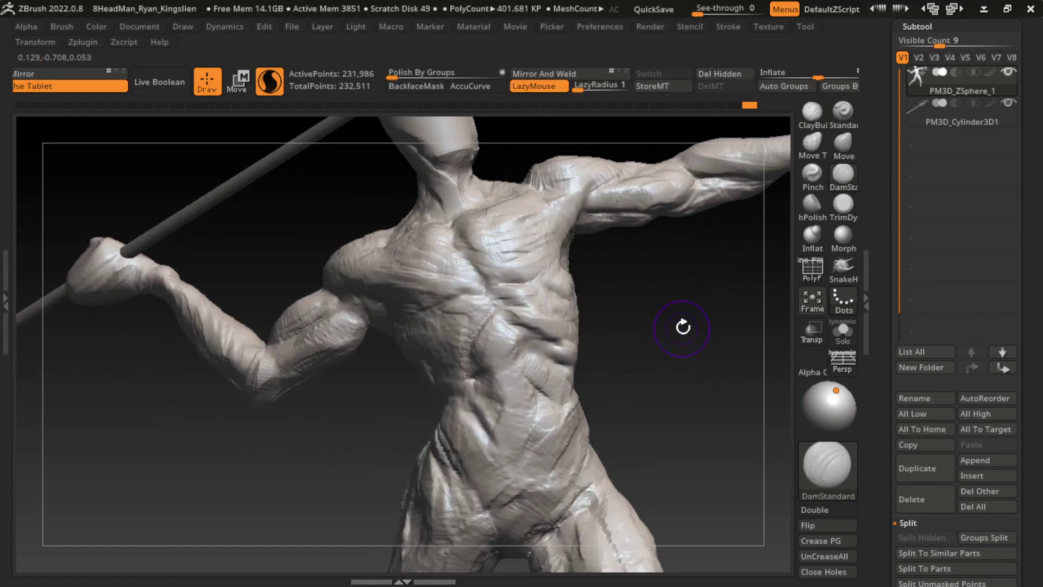
click(811, 112)
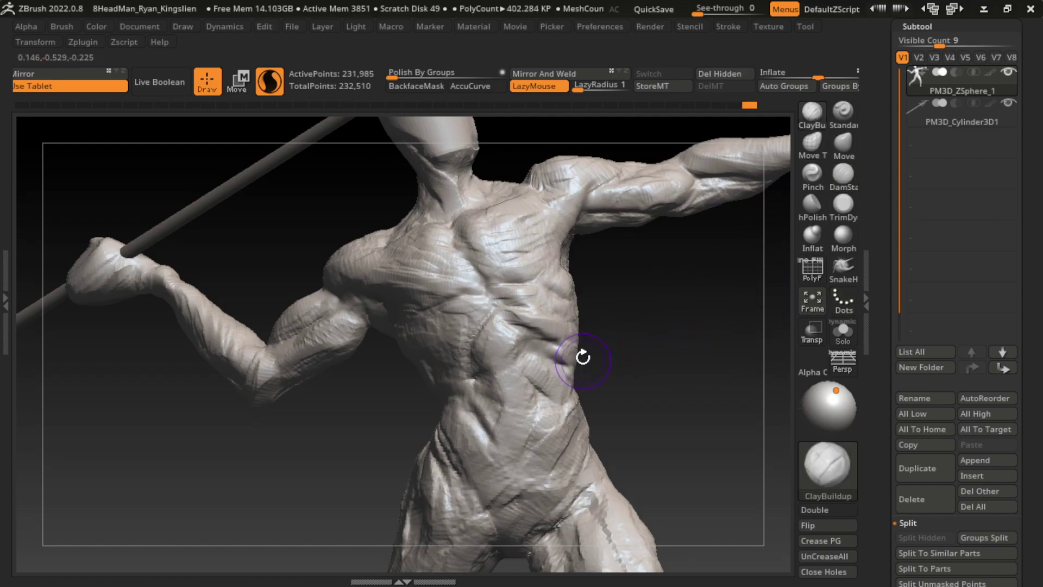
Build up clay strokes along the side of the torso
mouse_move(611, 407)
mouse_down()
mouse_move(581, 326)
mouse_move(552, 291)
mouse_up()
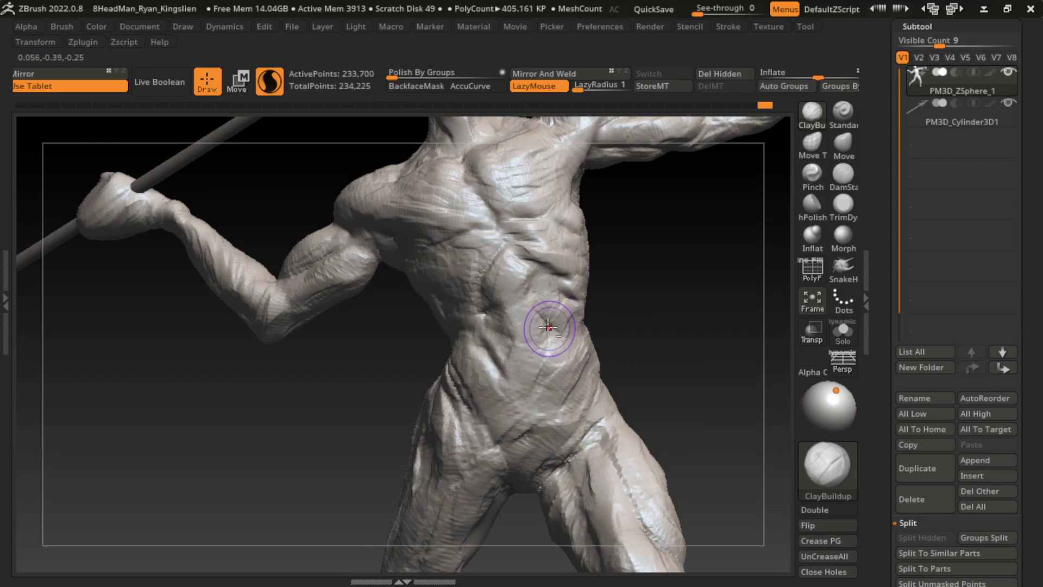
mouse_move(556, 348)
mouse_down()
mouse_move(540, 296)
mouse_move(551, 268)
mouse_up()
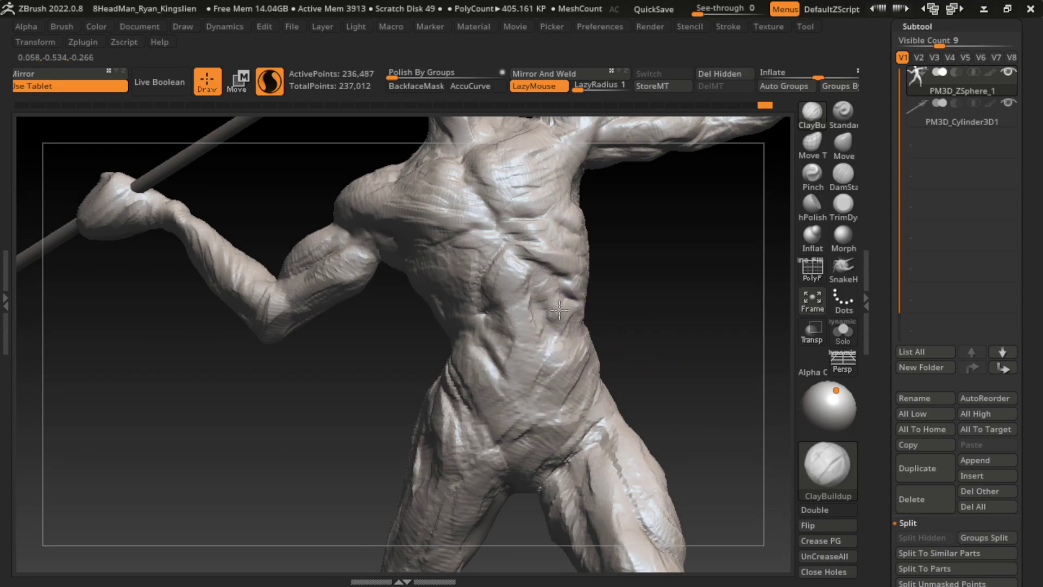
drag(571, 337, 543, 296)
drag(565, 358, 542, 313)
mouse_move(561, 355)
mouse_down()
mouse_move(531, 279)
mouse_move(537, 266)
mouse_up()
mouse_move(543, 332)
mouse_down()
mouse_move(505, 266)
mouse_move(495, 269)
mouse_move(520, 288)
mouse_move(480, 307)
mouse_up()
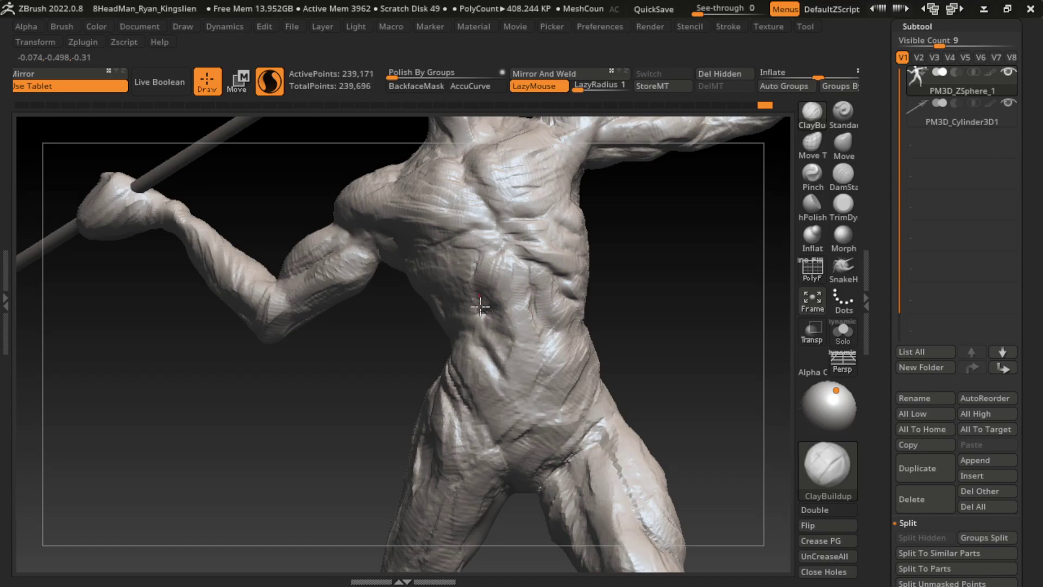
mouse_move(538, 334)
mouse_down()
mouse_move(510, 285)
mouse_move(492, 336)
mouse_move(494, 280)
mouse_up()
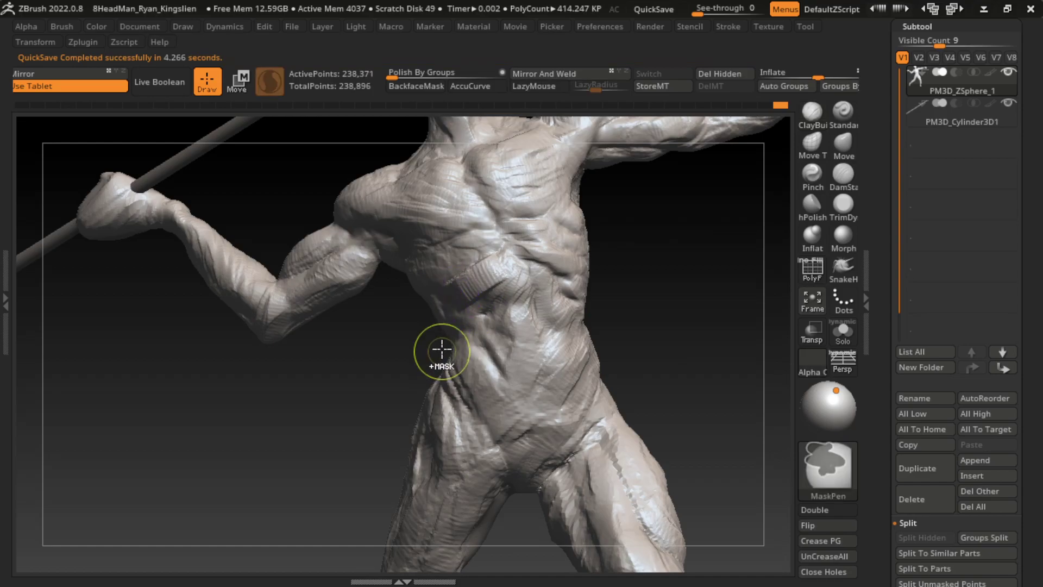
Undo three strokes, resculpt the chest and smooth the abdomen
key(ctrl+z)
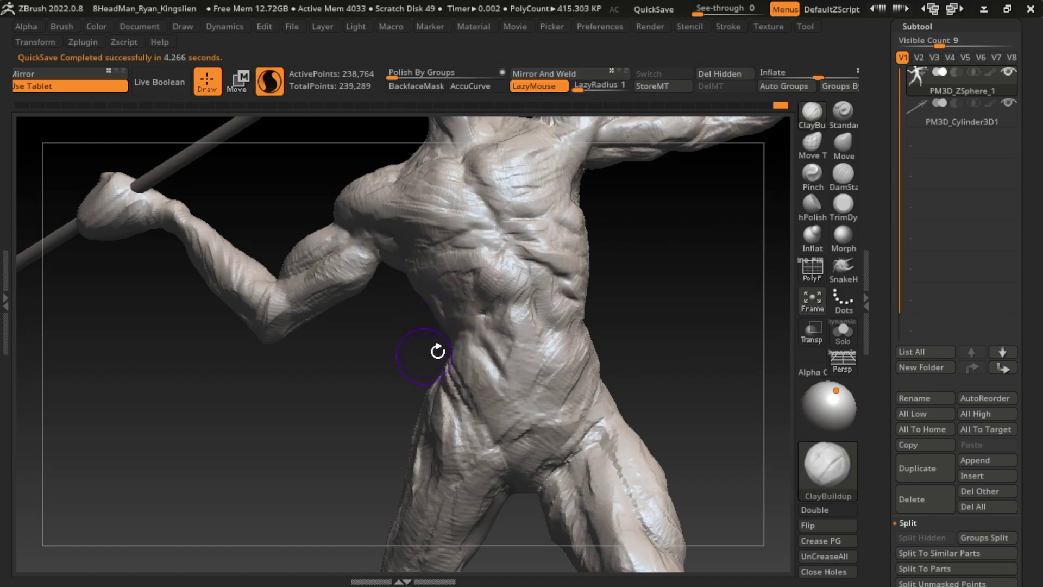
key(ctrl+z)
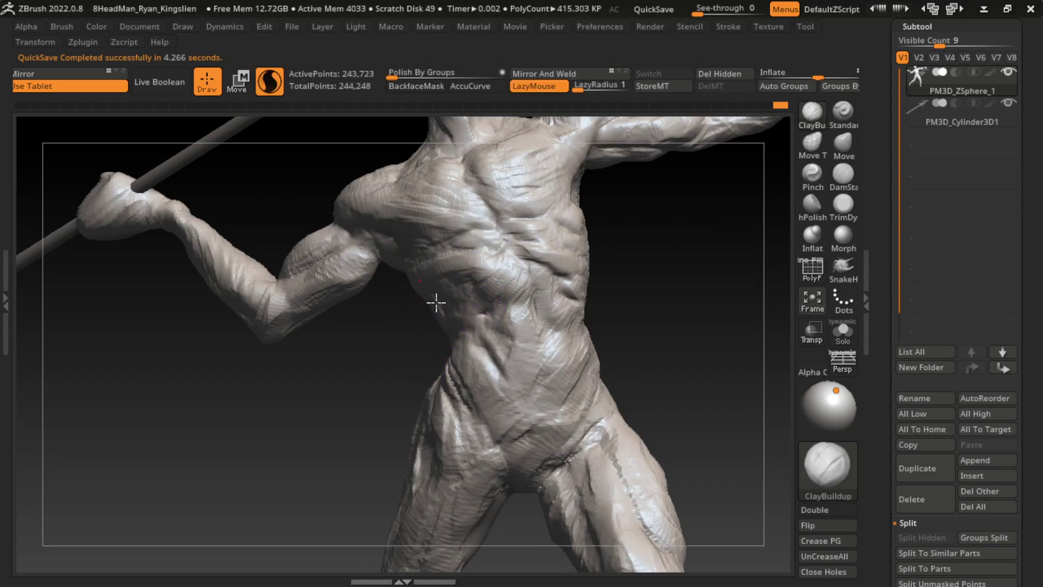
key(ctrl+z)
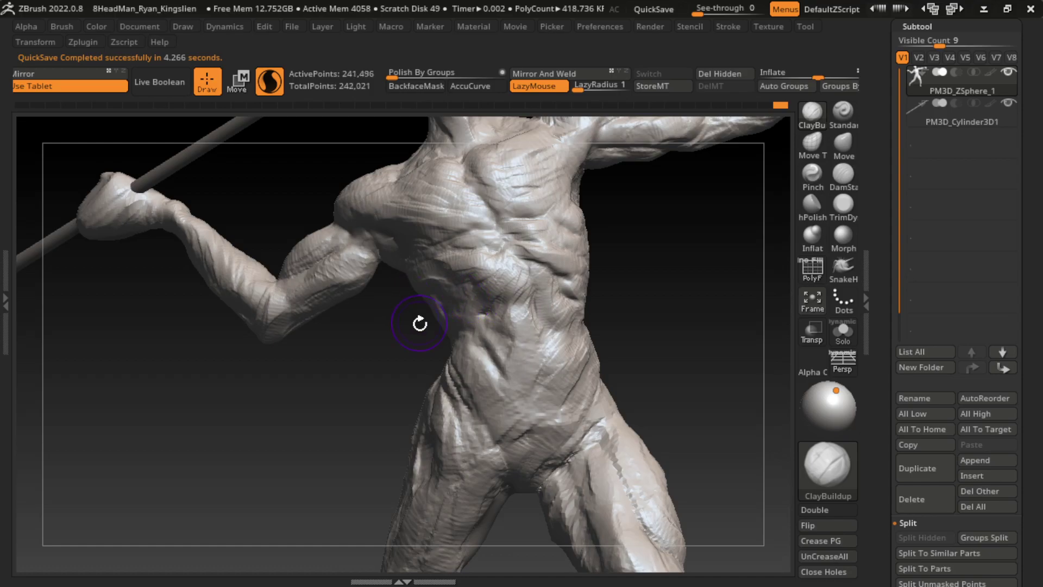
mouse_move(498, 228)
mouse_down()
mouse_move(450, 246)
mouse_move(472, 240)
mouse_move(483, 261)
mouse_up()
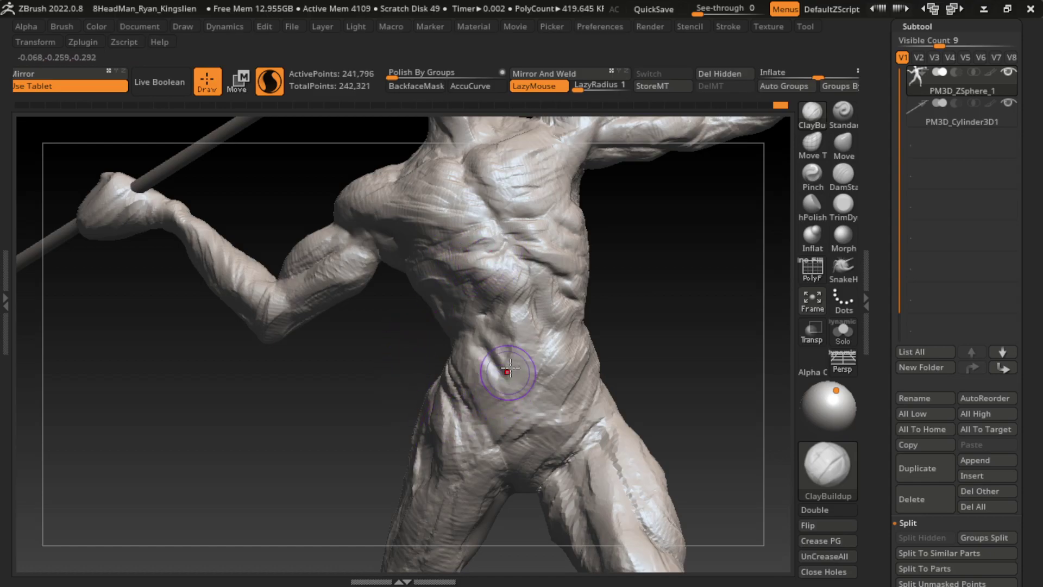
mouse_move(508, 371)
shift+mouse_down()
mouse_move(478, 291)
mouse_move(426, 280)
shift+mouse_up()
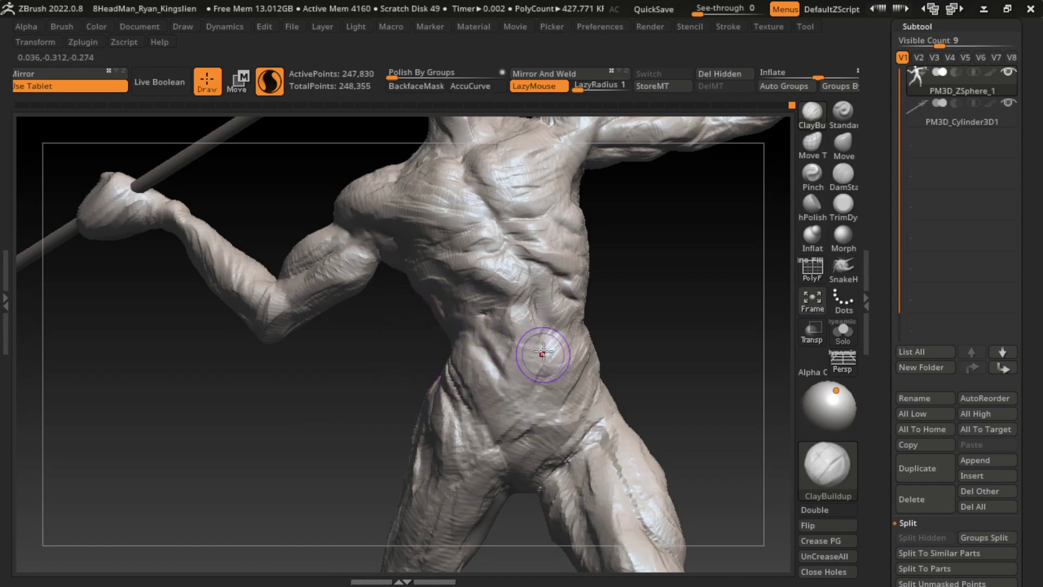
mouse_move(543, 354)
shift+mouse_down()
mouse_move(513, 332)
mouse_move(513, 312)
mouse_move(492, 318)
shift+mouse_up()
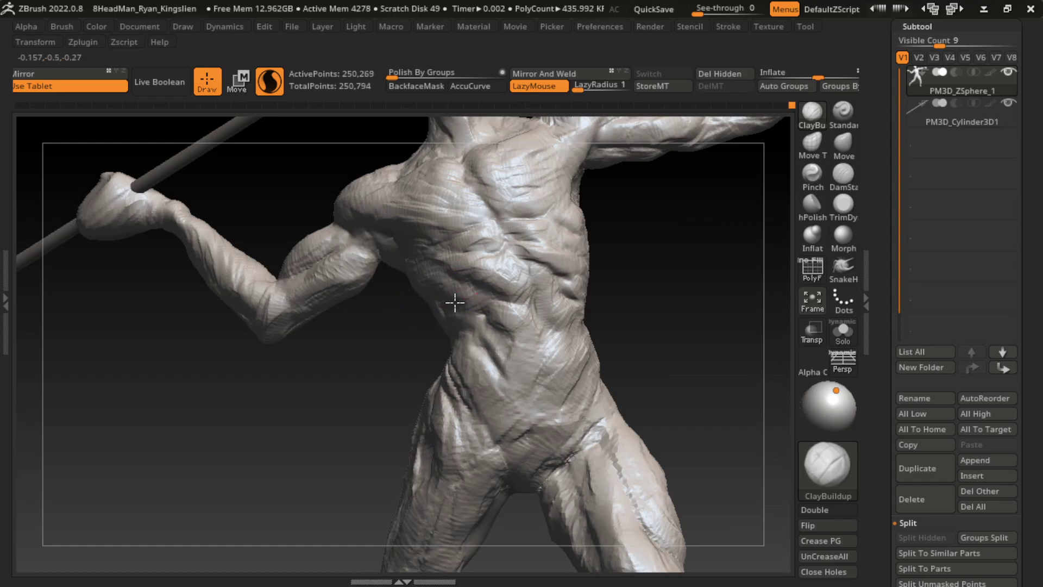
Undo a stroke, smooth the lower abdomen, carve a line and build up clay over it
key(ctrl+z)
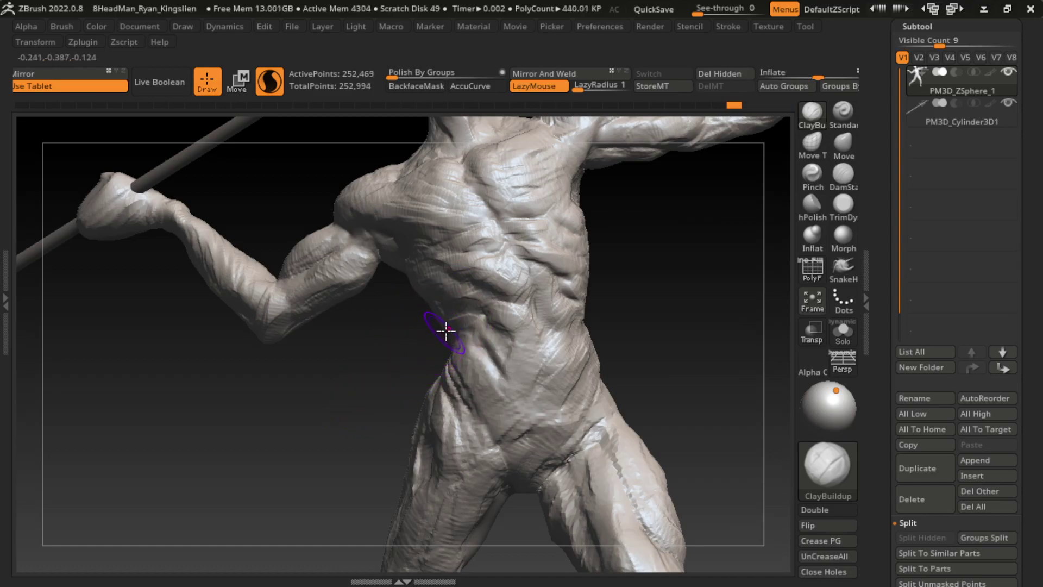
mouse_move(502, 369)
shift+mouse_down()
mouse_move(541, 327)
mouse_move(541, 305)
shift+mouse_up()
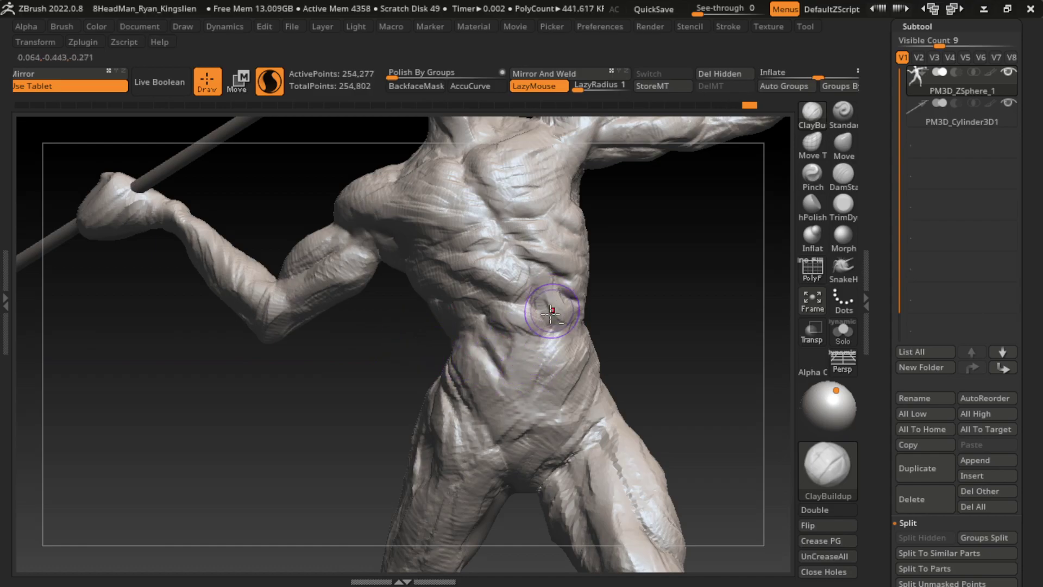
key(b)
key(d)
key(s)
mouse_move(511, 250)
mouse_down()
mouse_move(543, 293)
mouse_move(559, 342)
mouse_up()
shift+drag(522, 272, 551, 323)
click(812, 112)
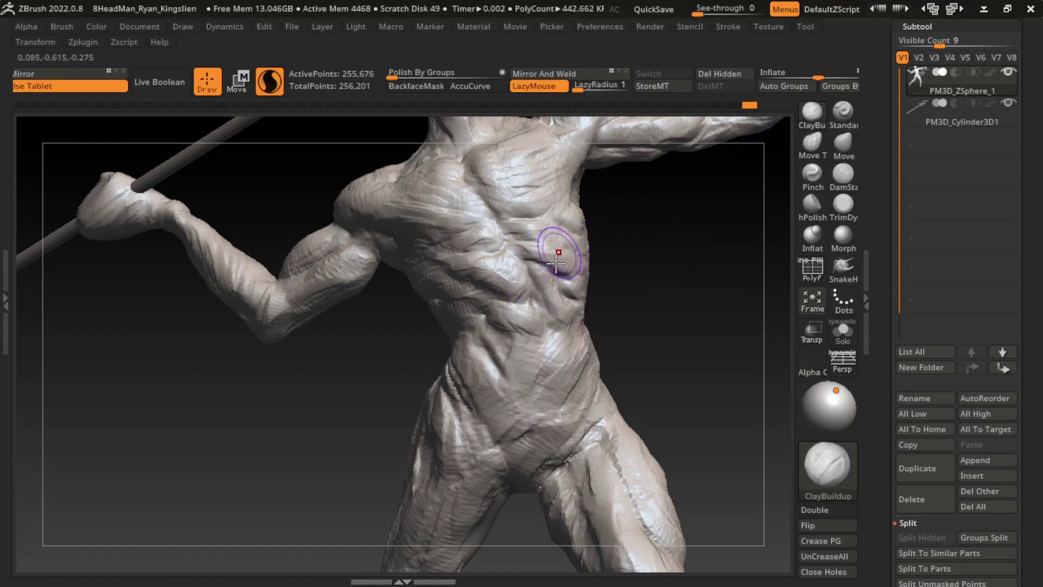
drag(547, 245, 560, 326)
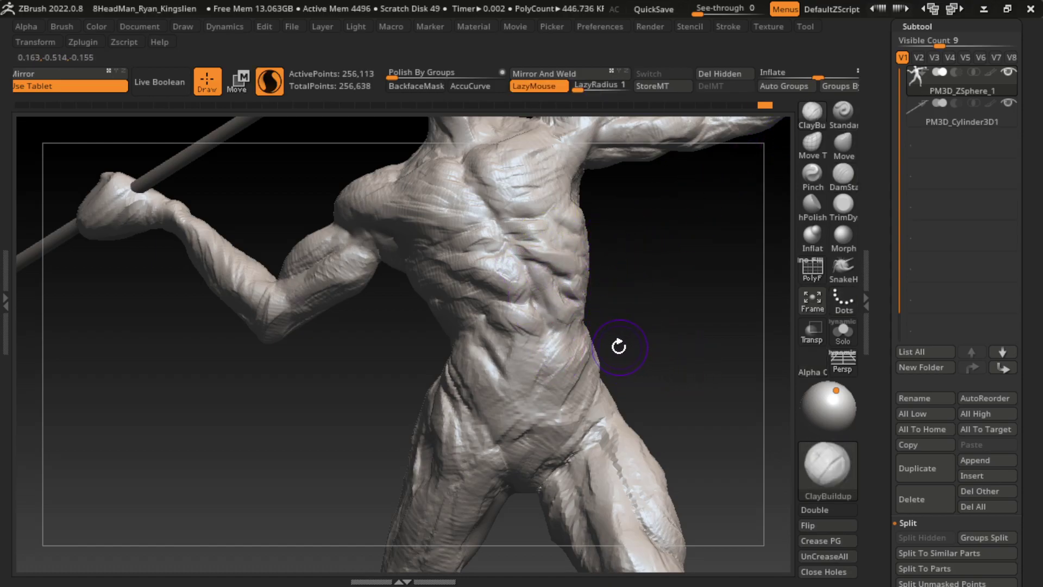
Carve a short abdominal crease and sculpt a small dent with a smaller ClayBuildup brush
click(845, 177)
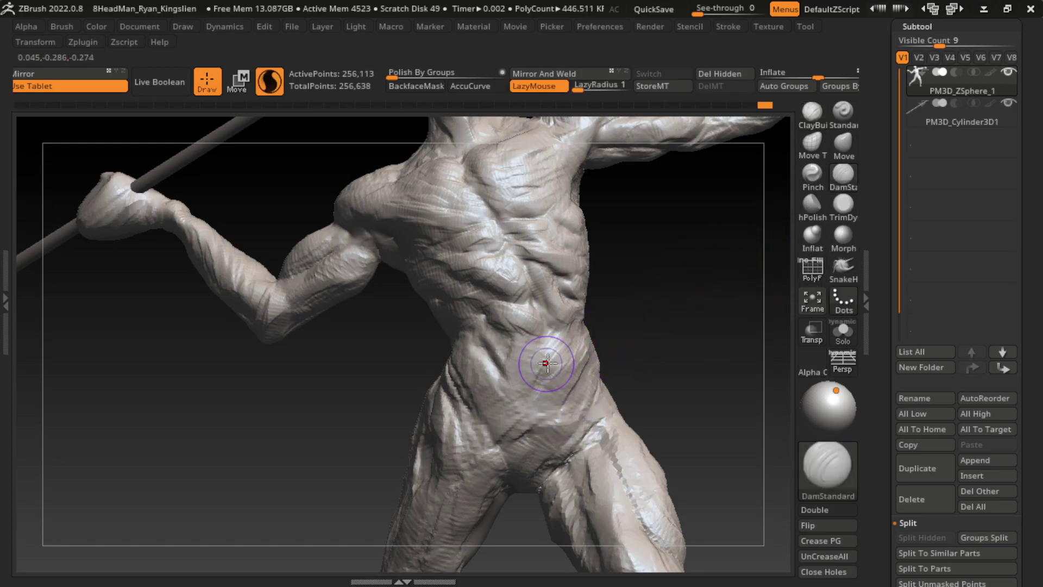
drag(549, 351, 556, 378)
click(812, 112)
key(s)
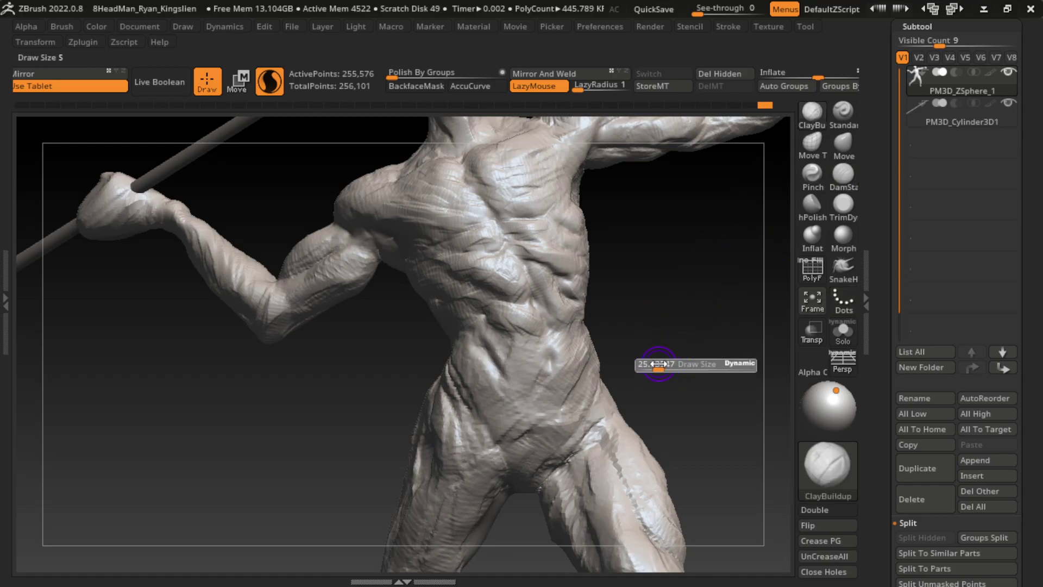
drag(663, 365, 641, 365)
drag(549, 352, 549, 363)
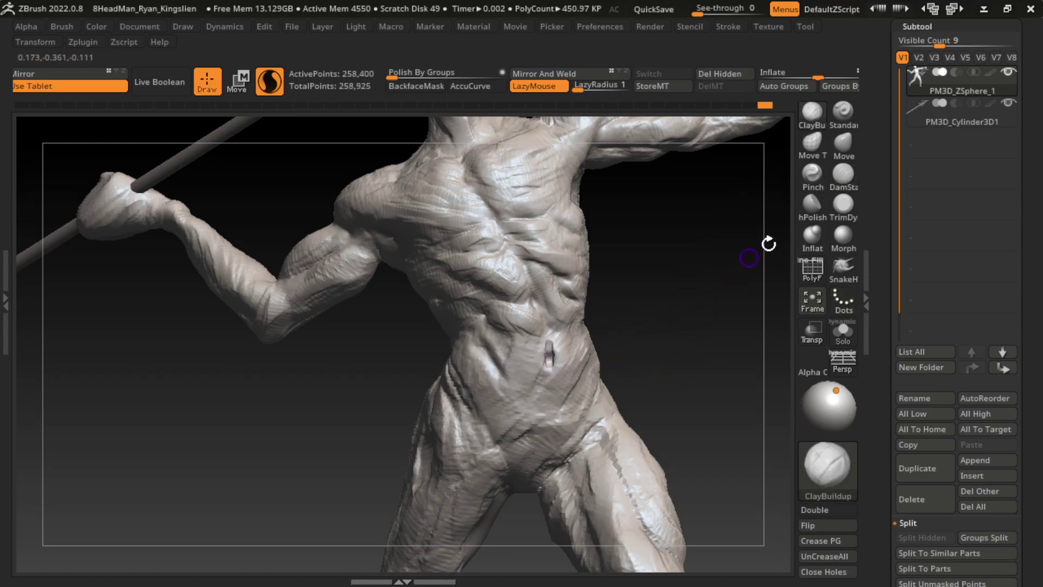
Carve and deepen the crease near the navel and reshape the surrounding area
click(843, 173)
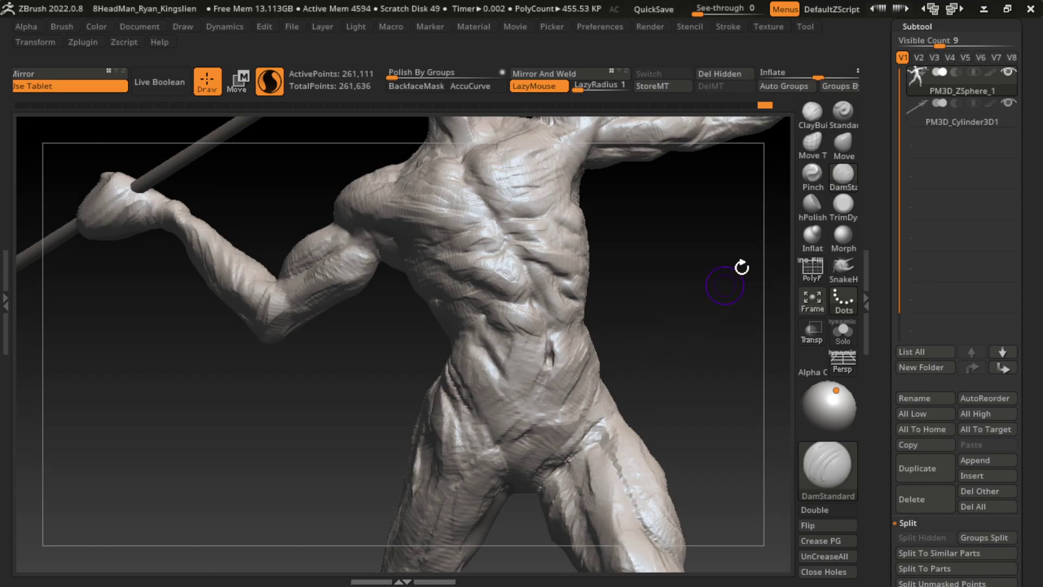
drag(543, 380, 541, 352)
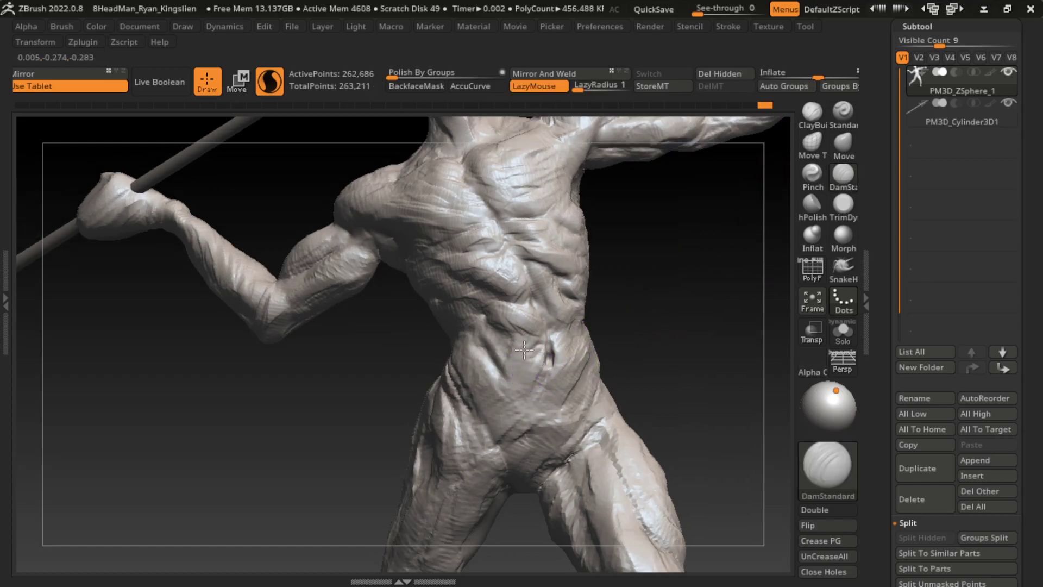
click(812, 111)
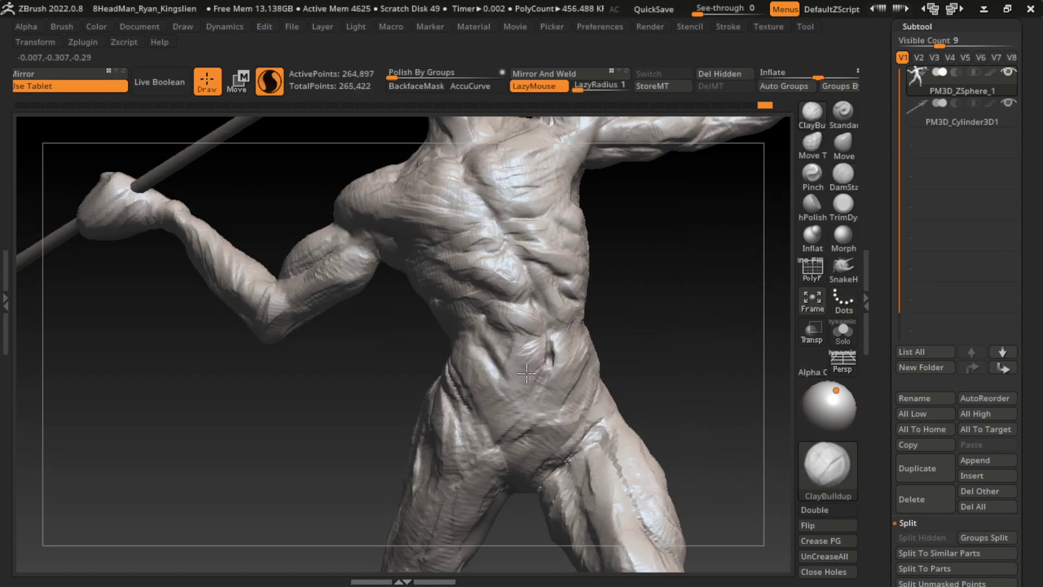
drag(540, 372, 549, 363)
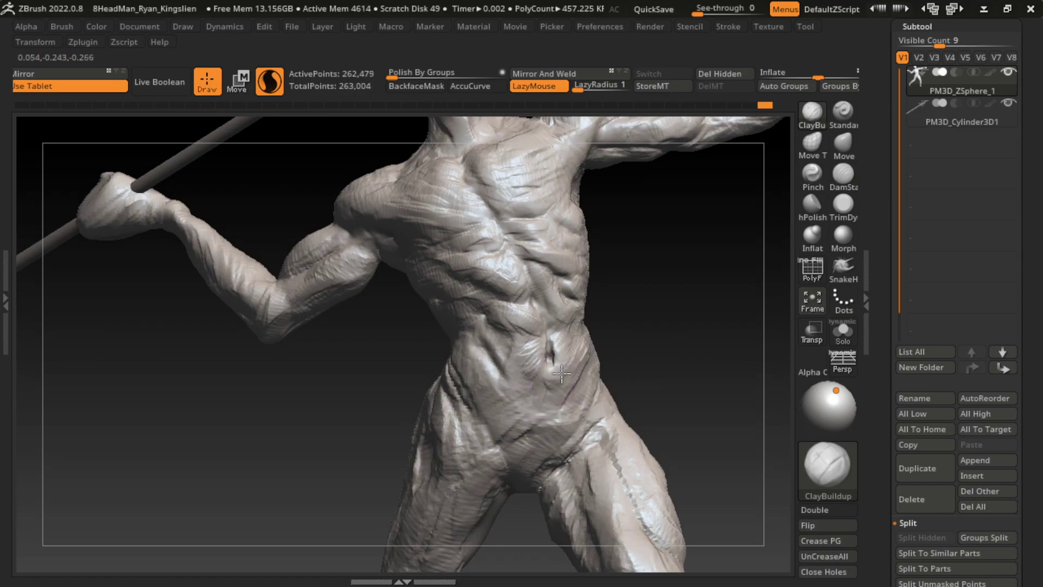
drag(550, 356, 549, 374)
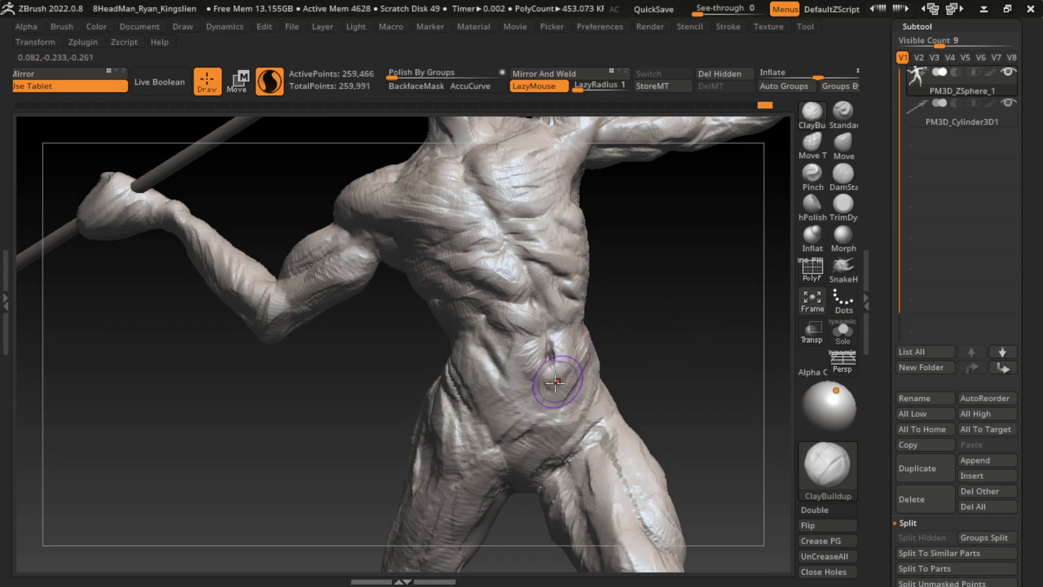
mouse_move(566, 332)
mouse_down()
mouse_move(541, 410)
mouse_move(533, 374)
mouse_move(541, 441)
mouse_move(533, 440)
mouse_move(528, 481)
mouse_up()
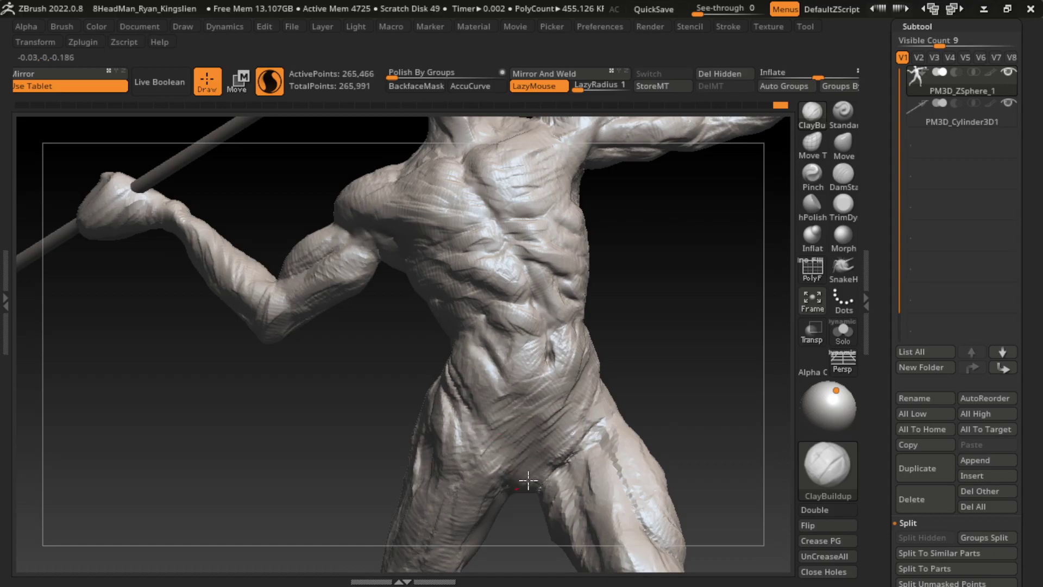
Soften the groin creases and build up the hip and side of the abdomen
shift+drag(543, 413, 565, 478)
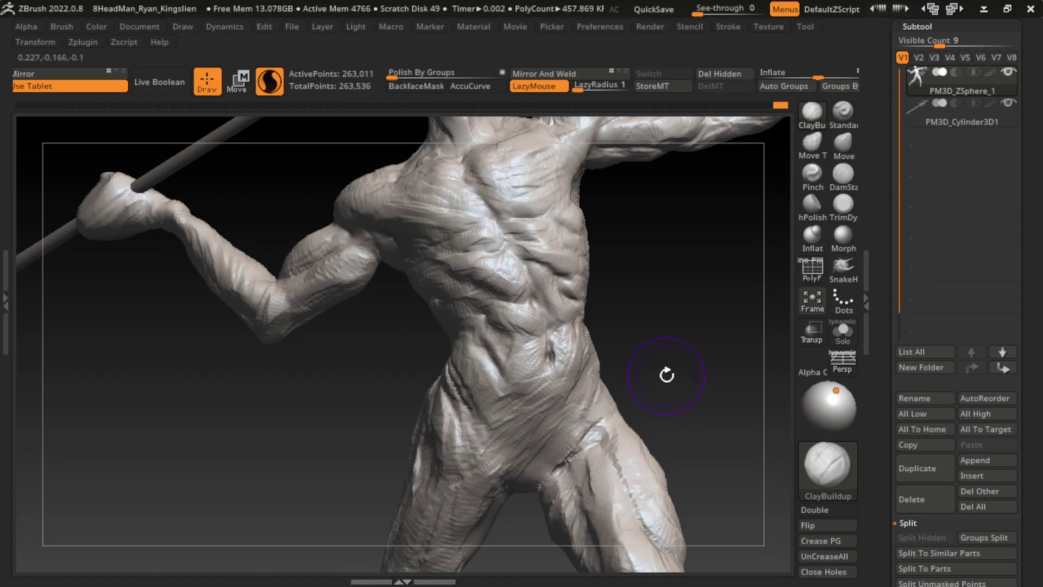
mouse_move(589, 413)
mouse_down()
mouse_move(597, 380)
mouse_move(592, 413)
mouse_up()
key(ctrl+z)
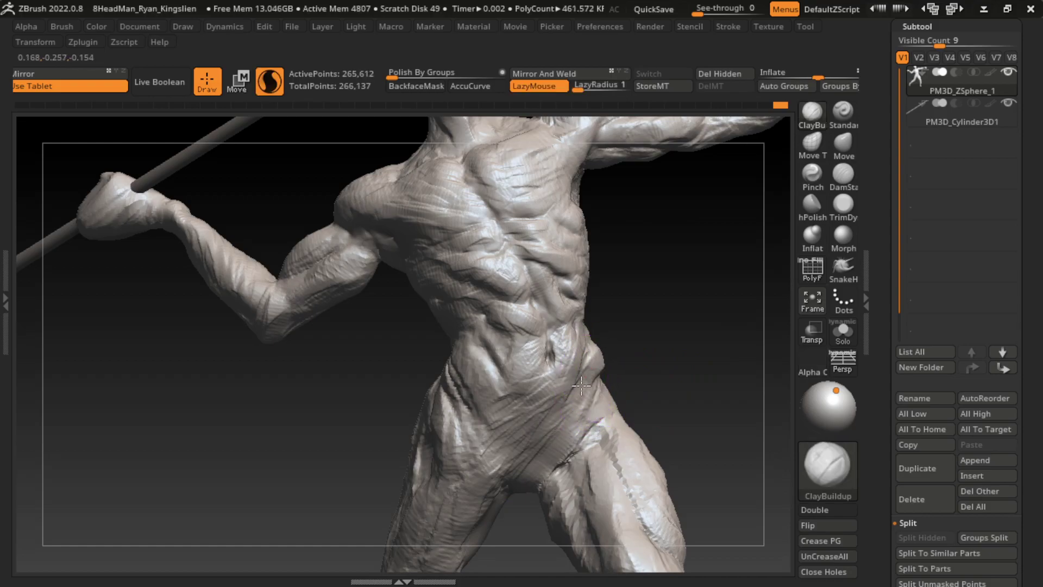
key(s)
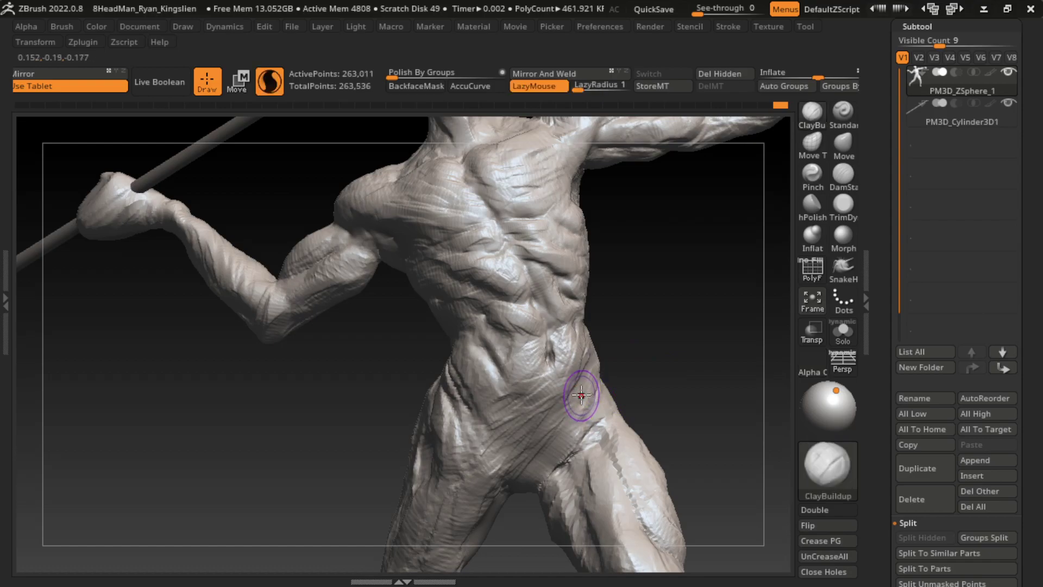
drag(600, 349, 568, 413)
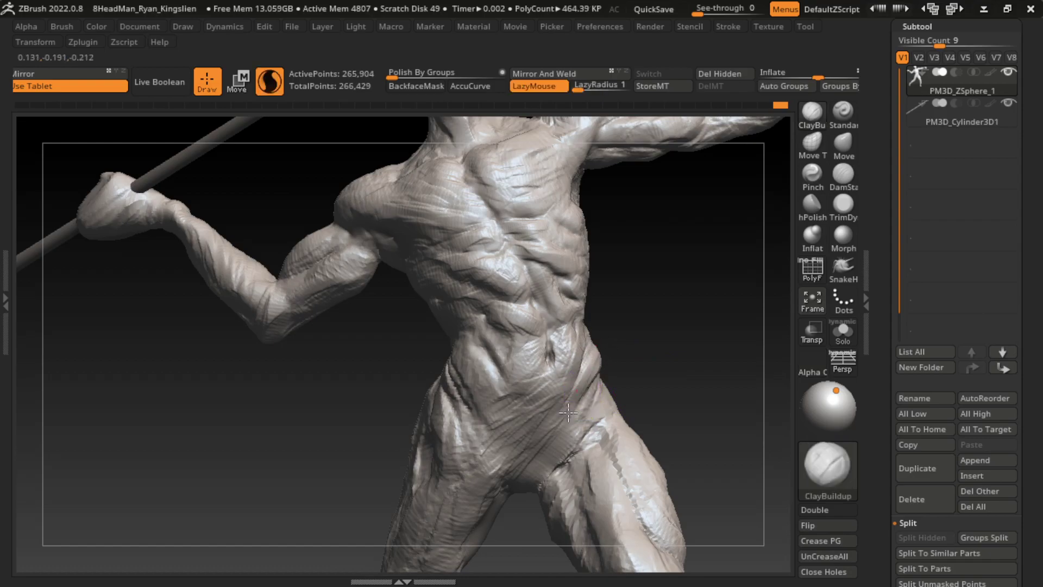
drag(613, 365, 605, 419)
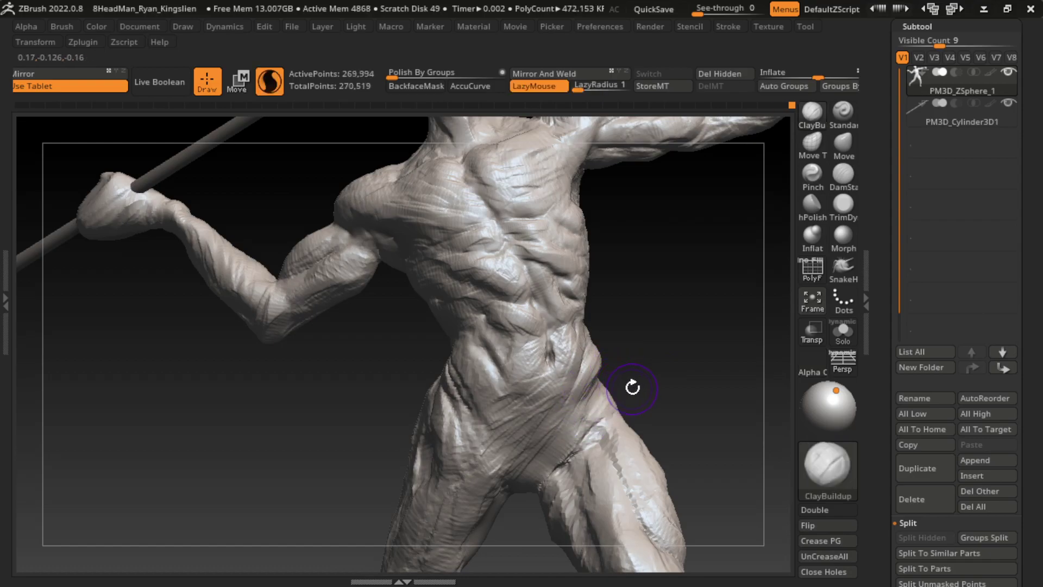
drag(628, 384, 577, 408)
Build up ridges on the lower abdomen toward the groin and rework its surface
mouse_move(489, 401)
mouse_down()
mouse_move(468, 440)
mouse_move(456, 413)
mouse_move(491, 397)
mouse_up()
mouse_move(448, 346)
mouse_down()
mouse_move(478, 380)
mouse_move(522, 402)
mouse_up()
mouse_move(484, 374)
mouse_down()
mouse_move(460, 344)
mouse_move(516, 391)
mouse_move(489, 380)
mouse_move(505, 380)
mouse_move(490, 330)
mouse_move(510, 348)
mouse_move(501, 356)
mouse_move(552, 351)
mouse_up()
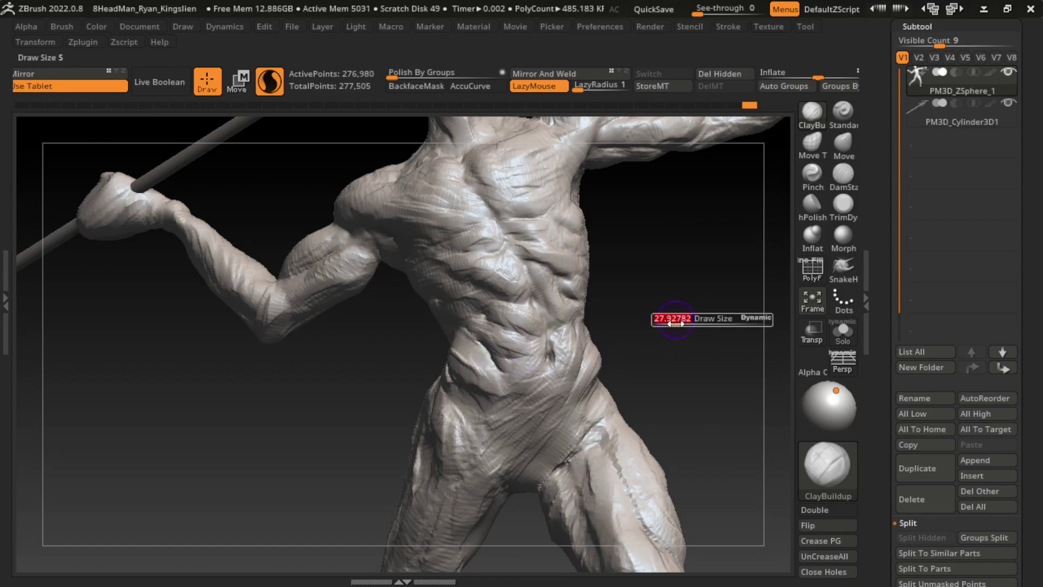
mouse_move(459, 303)
mouse_down()
mouse_move(477, 315)
mouse_move(434, 316)
mouse_up()
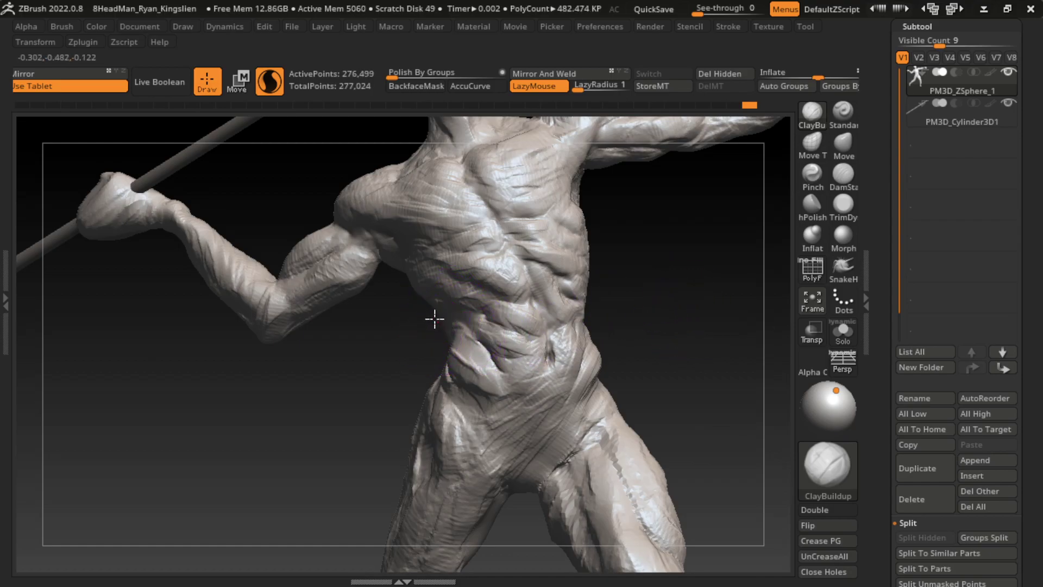
Refine and smooth the hip contour down toward the groin
mouse_move(430, 355)
mouse_down()
mouse_move(466, 373)
mouse_move(449, 384)
mouse_move(442, 373)
mouse_move(482, 402)
mouse_move(441, 382)
mouse_move(473, 412)
mouse_move(524, 431)
mouse_move(482, 400)
mouse_move(478, 413)
mouse_move(508, 435)
mouse_up()
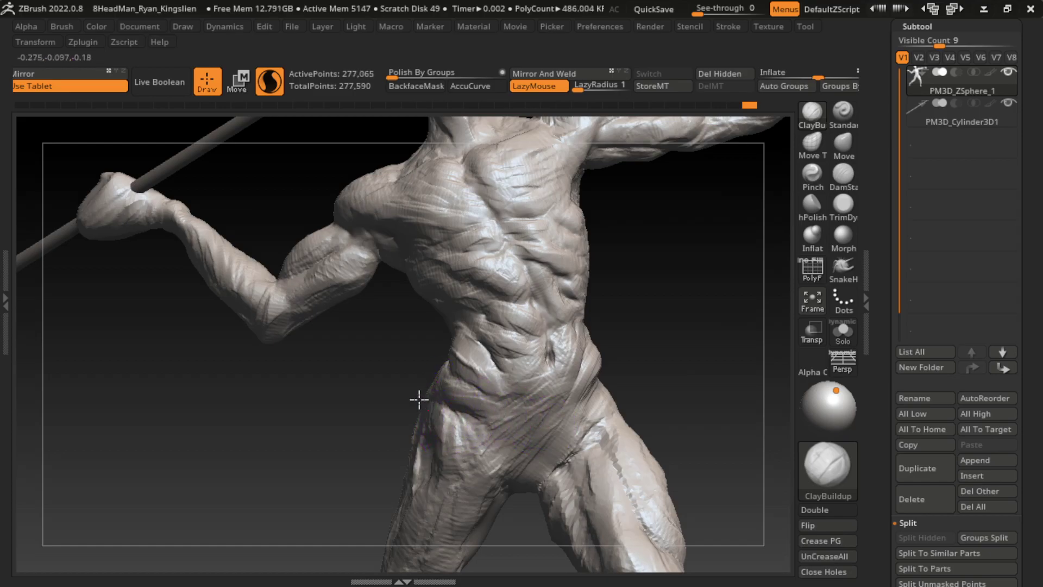
mouse_move(423, 394)
mouse_down()
mouse_move(447, 417)
mouse_move(427, 416)
mouse_move(427, 452)
mouse_up()
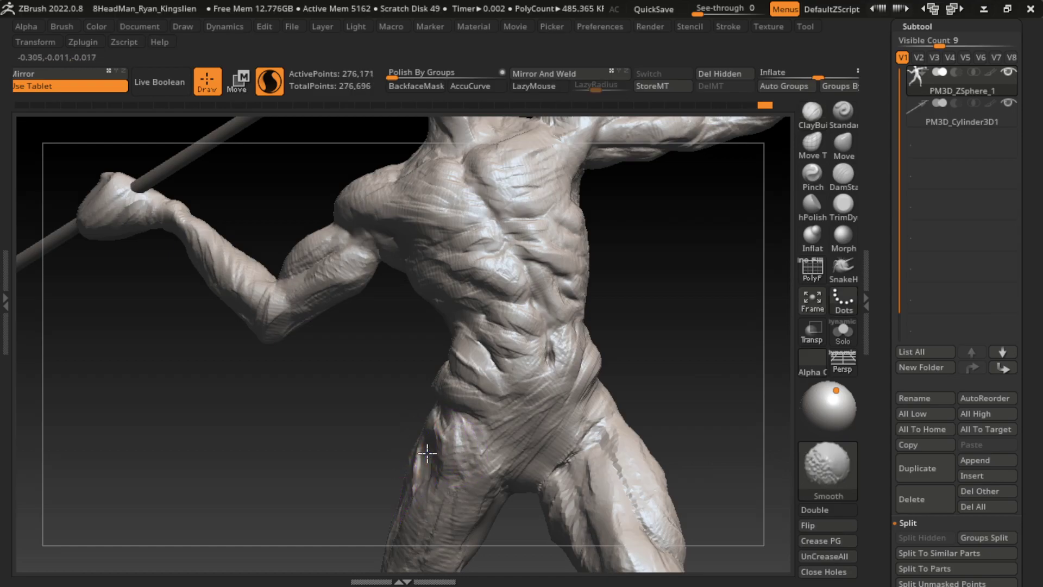
drag(489, 443, 571, 462)
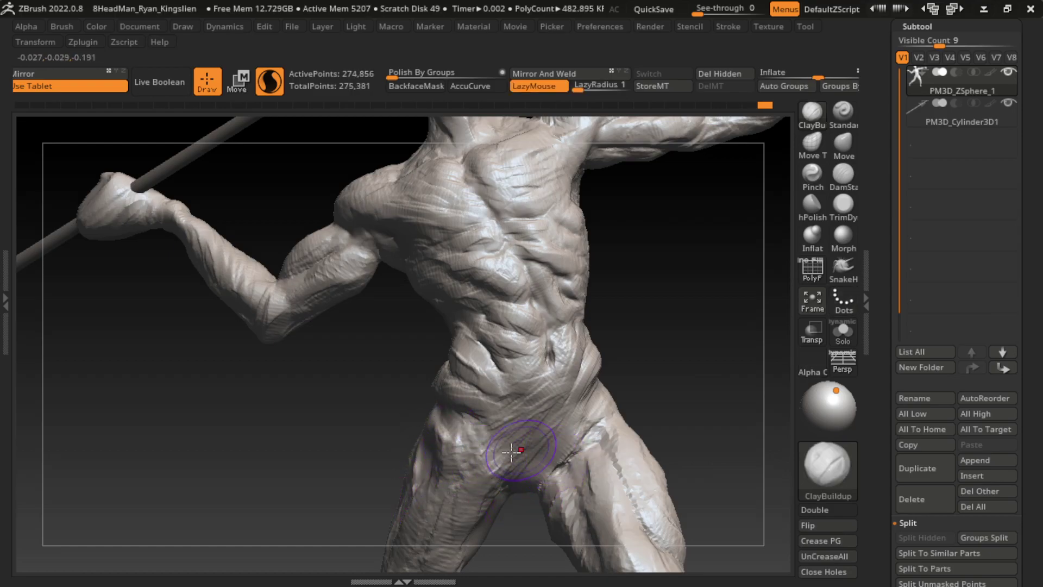
drag(473, 431, 472, 462)
Carve a deeper groin crease with DamStandard, build up clay around it, and check the form
click(840, 181)
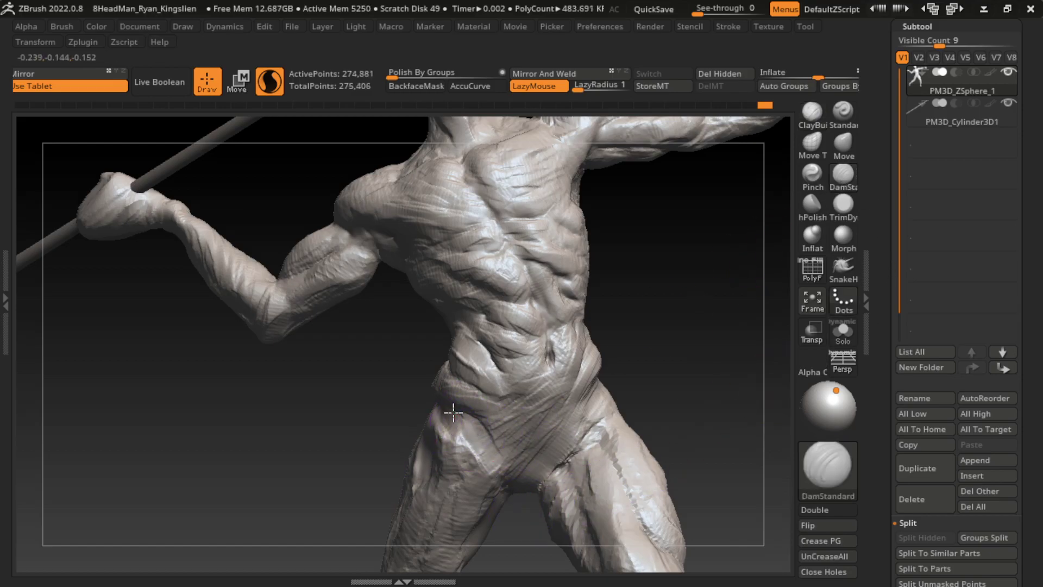
drag(456, 413, 500, 467)
mouse_move(561, 448)
mouse_down()
mouse_move(509, 491)
mouse_move(520, 505)
mouse_up()
click(811, 111)
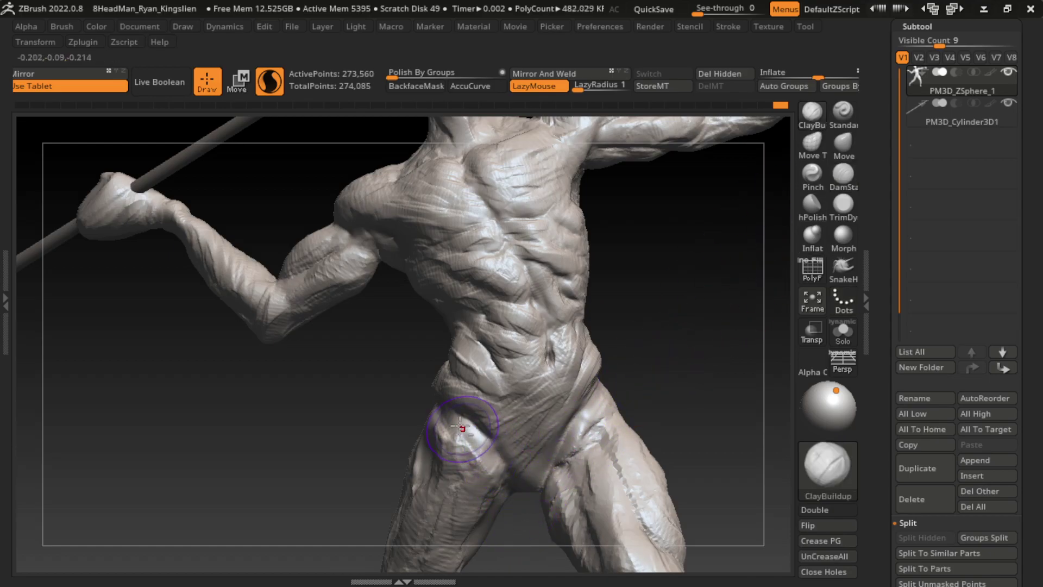
mouse_move(473, 402)
mouse_down()
mouse_move(462, 442)
mouse_move(504, 513)
mouse_up()
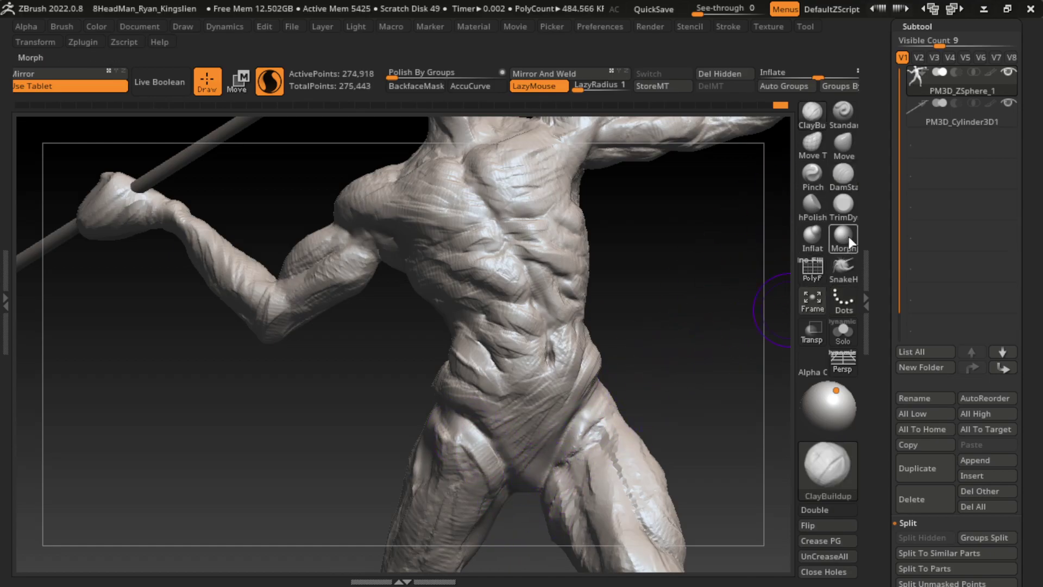
click(843, 174)
drag(733, 338, 486, 502)
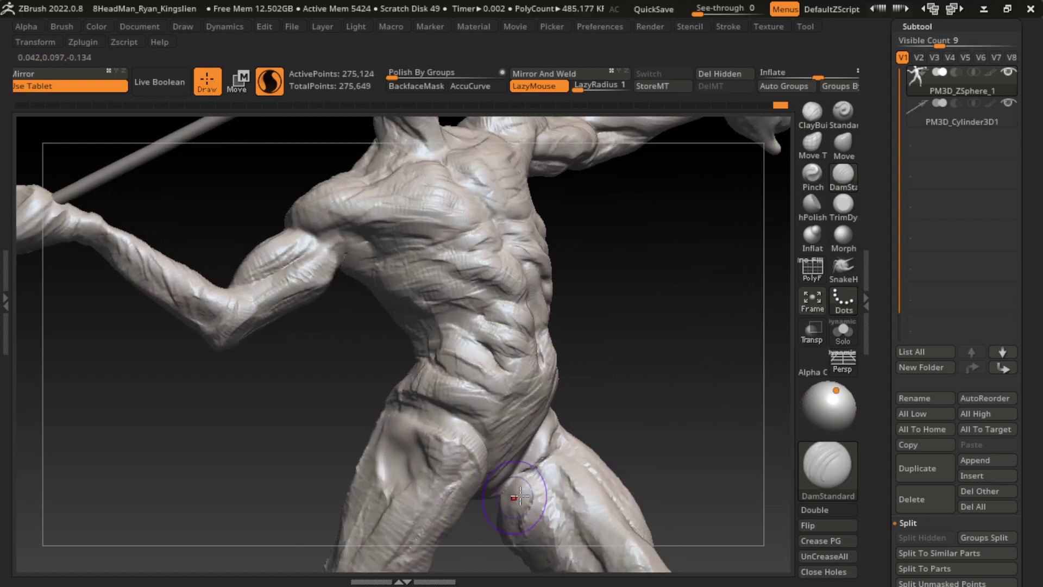
drag(706, 413, 664, 380)
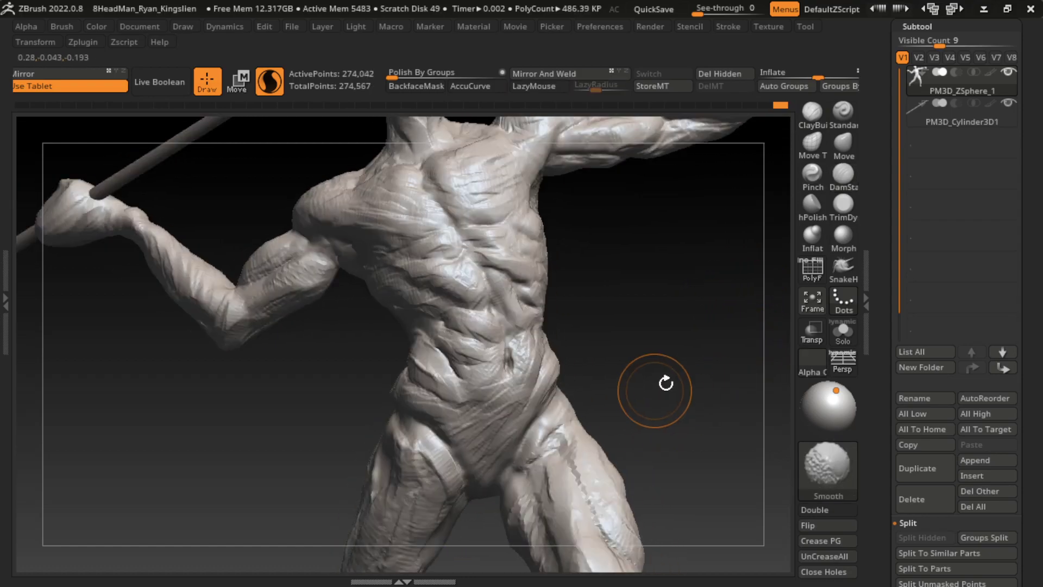
click(812, 111)
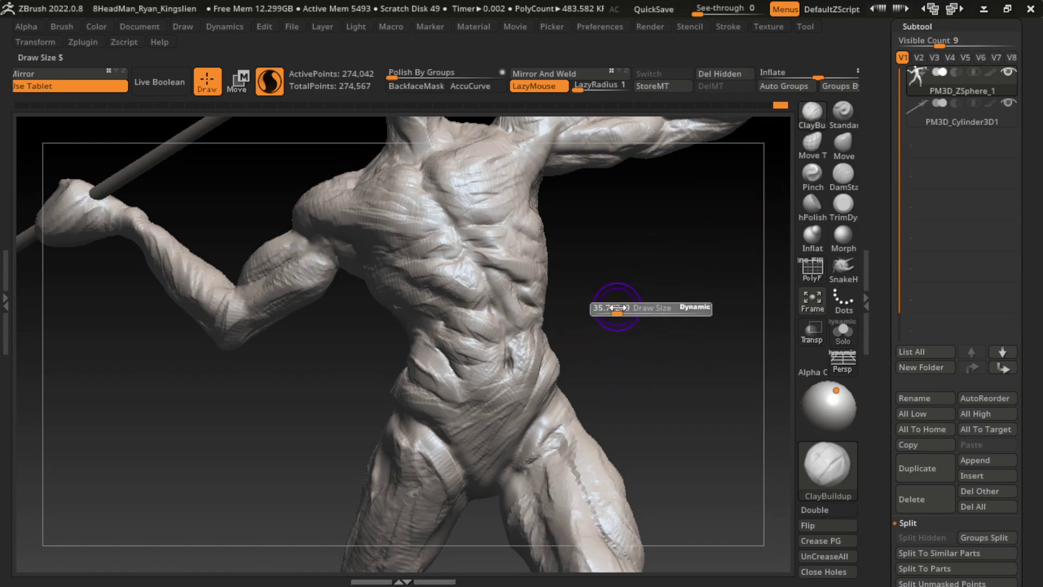
Add clay strokes to the bicep and forearm, then build up the throwing hand with a larger brush
drag(621, 303, 675, 342)
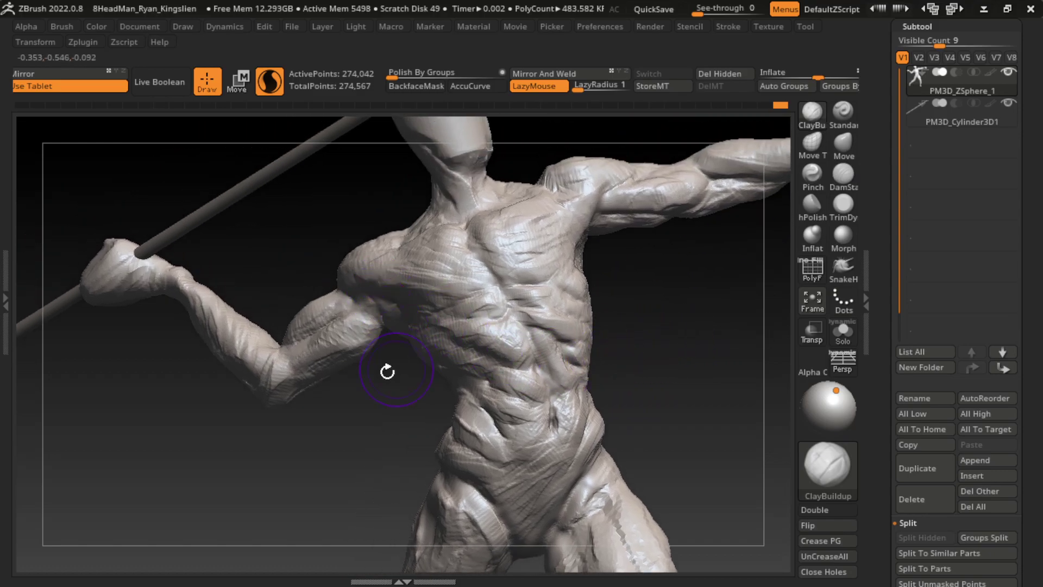
mouse_move(349, 353)
mouse_down()
mouse_move(357, 345)
mouse_move(348, 330)
mouse_move(342, 356)
mouse_move(354, 348)
mouse_move(285, 363)
mouse_up()
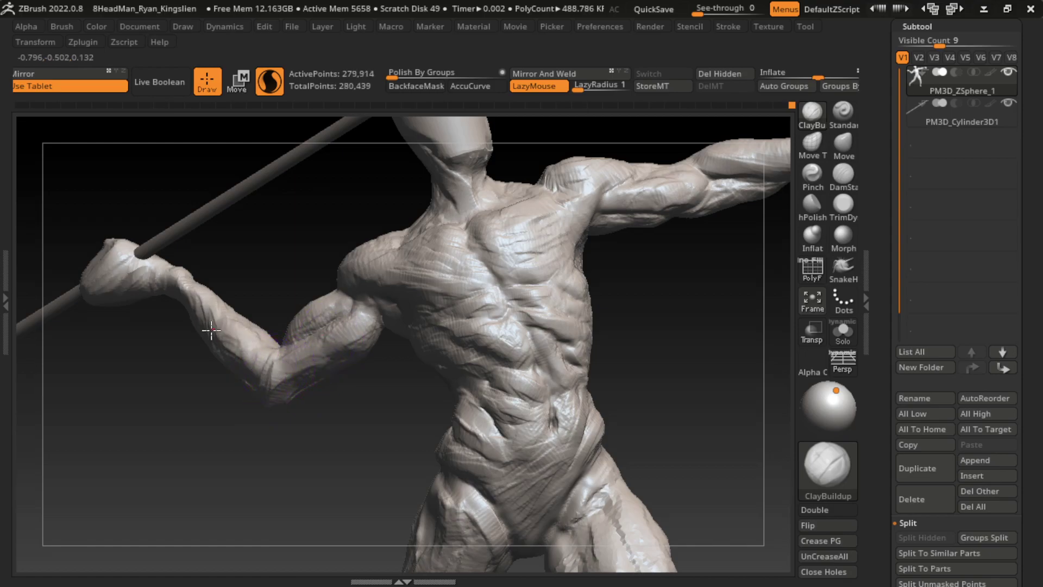
mouse_move(211, 329)
mouse_down()
mouse_move(221, 326)
mouse_move(195, 293)
mouse_move(223, 334)
mouse_move(207, 329)
mouse_move(239, 348)
mouse_move(261, 331)
mouse_move(233, 347)
mouse_up()
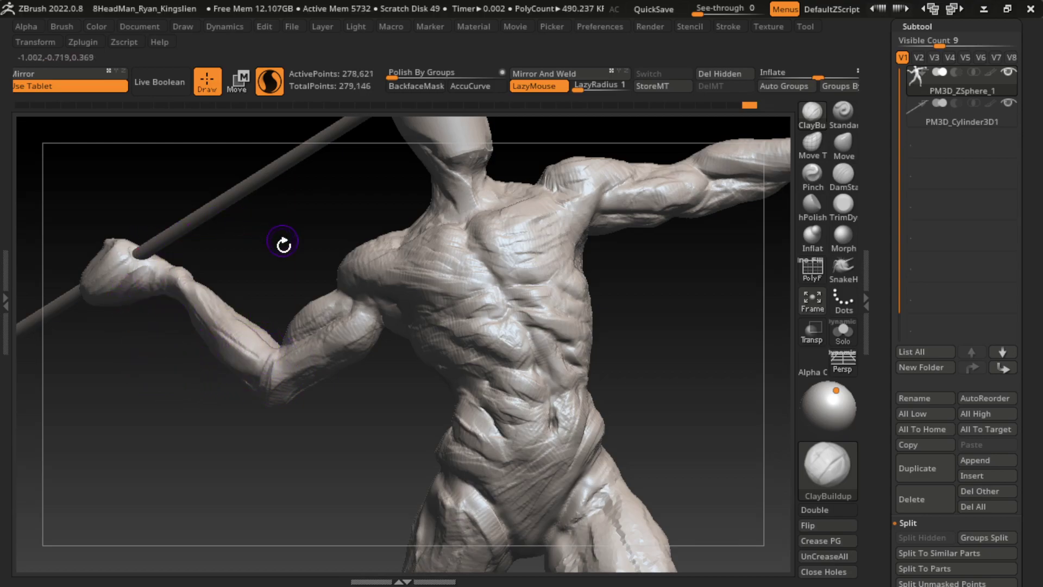
key(s)
drag(128, 330, 163, 330)
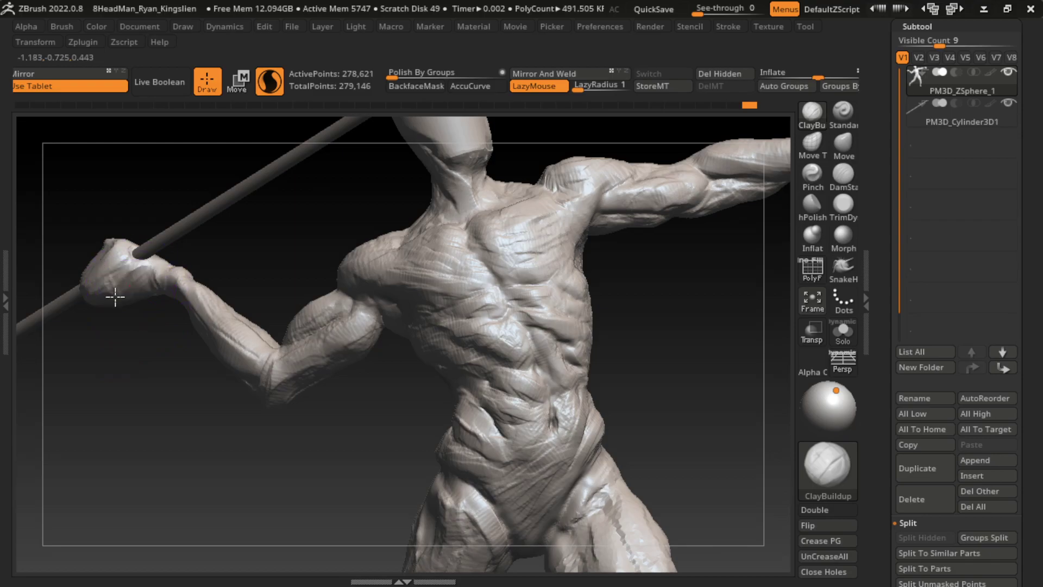
mouse_move(112, 293)
mouse_down()
mouse_move(135, 313)
mouse_move(128, 282)
mouse_move(128, 303)
mouse_move(105, 291)
mouse_move(124, 304)
mouse_move(82, 283)
mouse_move(105, 291)
mouse_up()
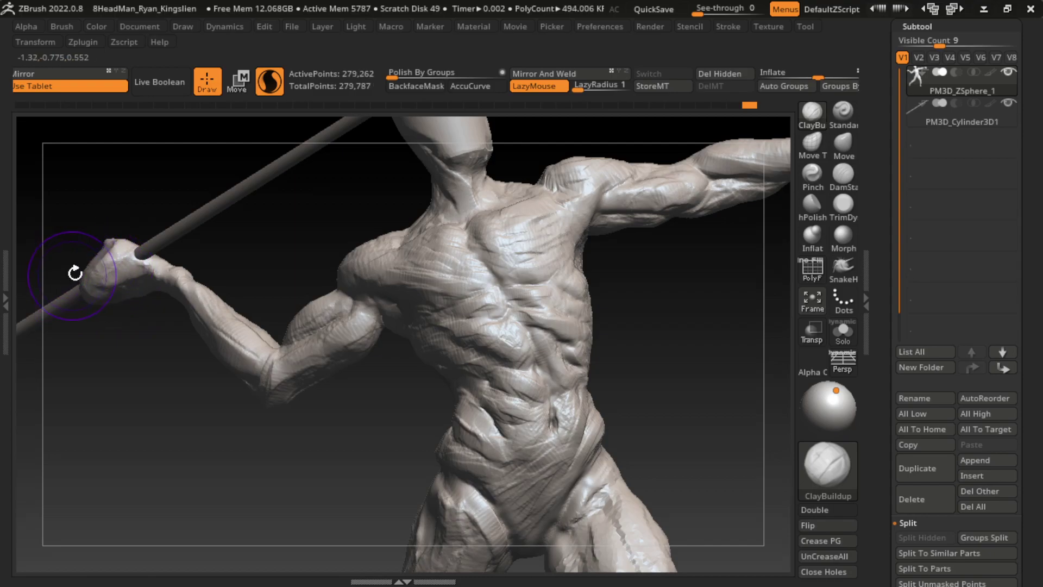
Orbit and zoom around the hand gripping the spear to inspect it
mouse_move(31, 348)
mouse_down()
mouse_move(65, 291)
mouse_move(55, 251)
mouse_up()
mouse_move(53, 247)
mouse_down()
mouse_move(68, 400)
mouse_move(93, 383)
mouse_up()
mouse_move(67, 265)
mouse_down()
mouse_move(83, 372)
mouse_move(76, 285)
mouse_up()
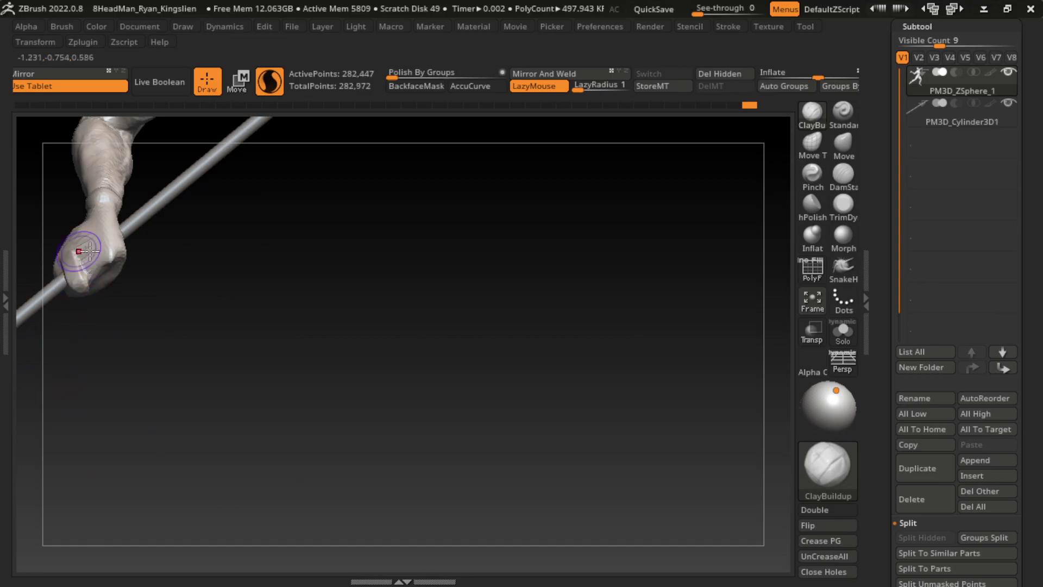
mouse_move(87, 250)
mouse_down()
mouse_move(337, 221)
mouse_move(203, 384)
mouse_up()
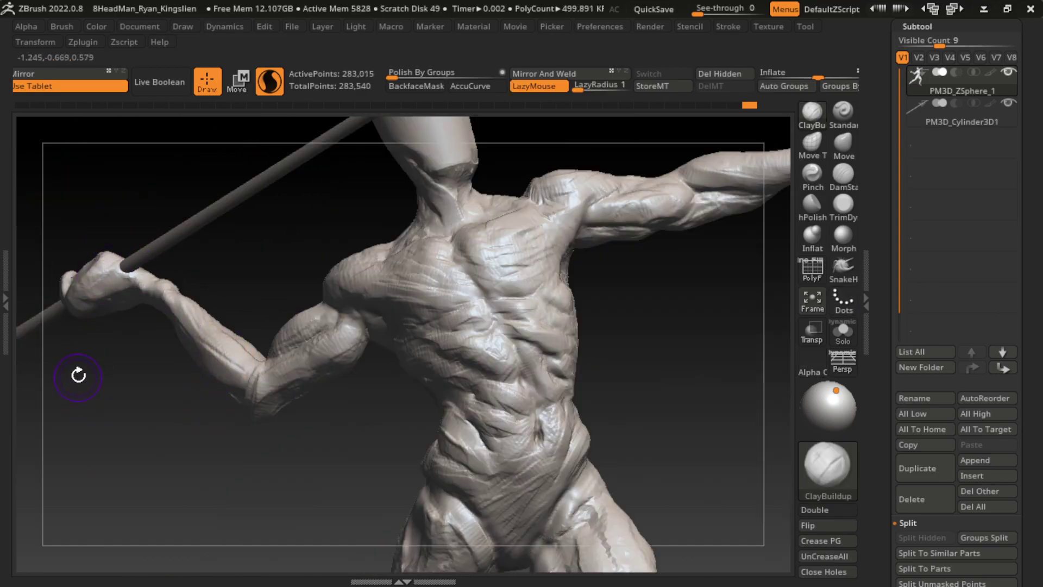
mouse_move(78, 379)
mouse_down()
mouse_move(114, 430)
mouse_move(94, 328)
mouse_up()
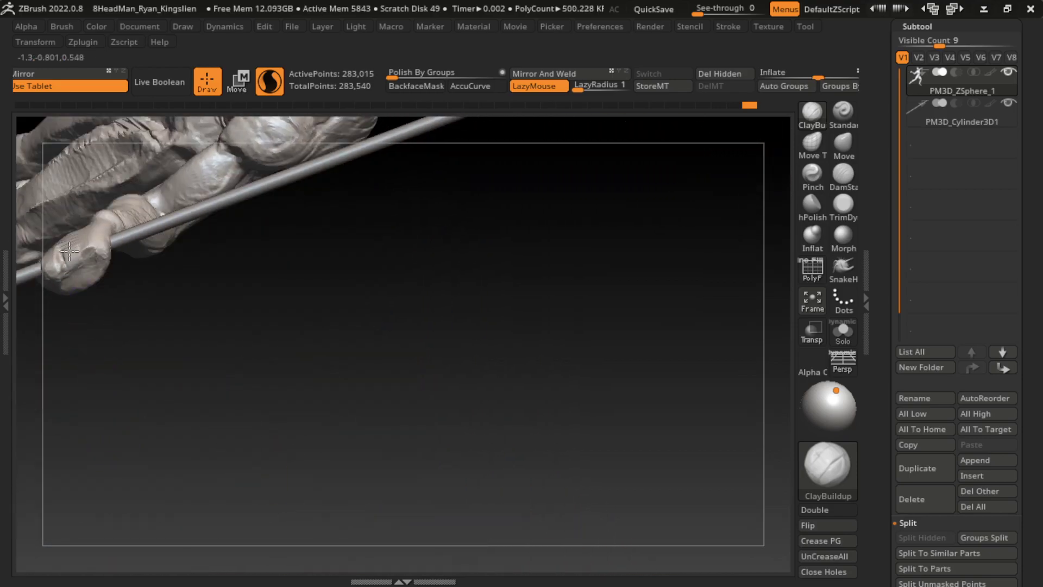
mouse_move(69, 246)
mouse_down()
mouse_move(123, 407)
mouse_move(80, 224)
mouse_move(89, 259)
mouse_up()
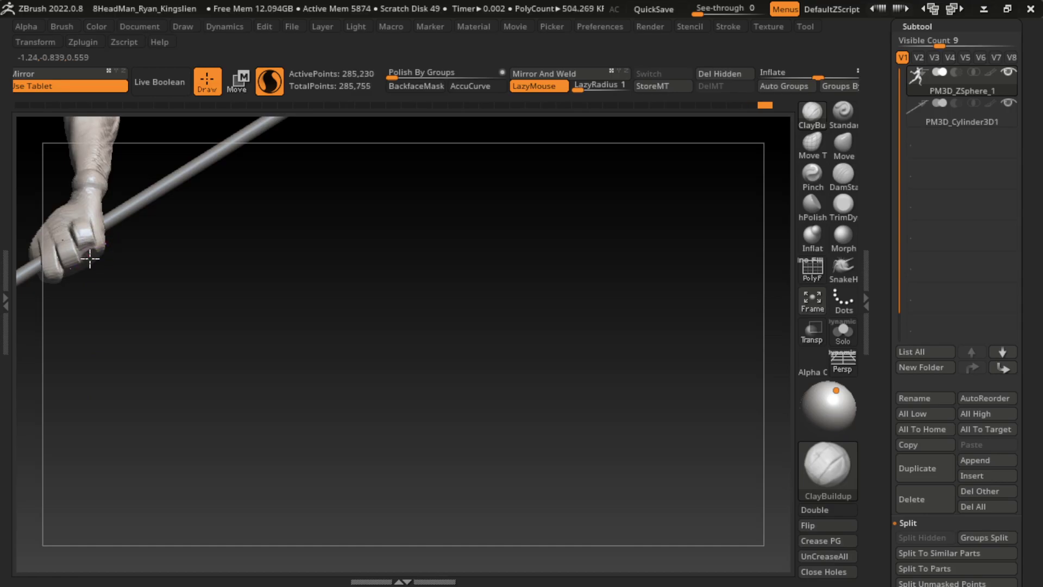
drag(203, 433, 143, 399)
mouse_move(108, 358)
mouse_down()
mouse_move(140, 384)
mouse_move(315, 255)
mouse_up()
Carve DamStandard grooves and creases into the gripping hand's fingers
click(843, 202)
click(843, 172)
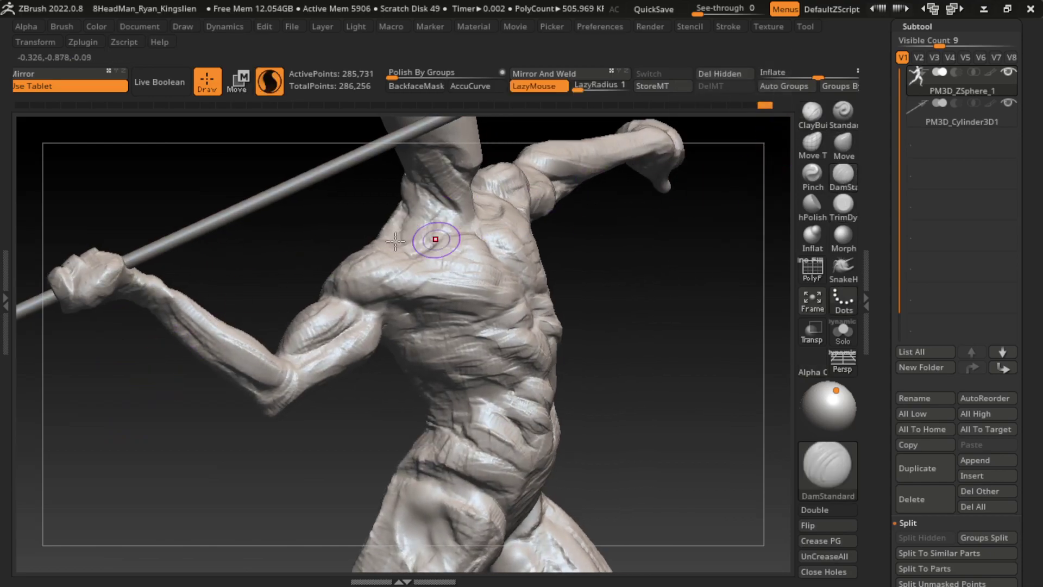
drag(61, 262, 87, 304)
drag(84, 254, 106, 255)
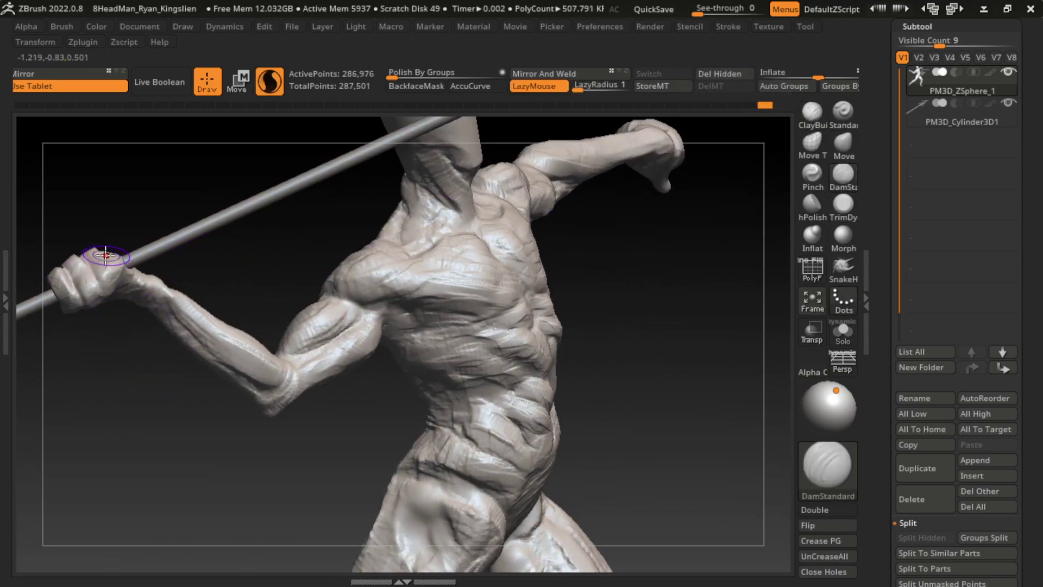
mouse_move(145, 308)
mouse_down()
mouse_move(151, 402)
mouse_move(121, 403)
mouse_move(213, 357)
mouse_up()
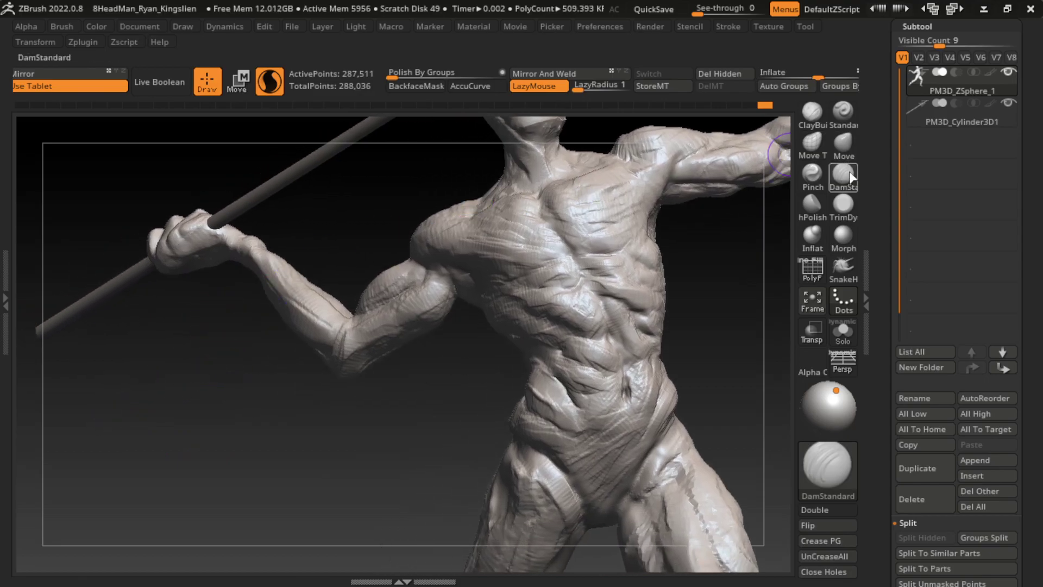
key(b)
click(812, 112)
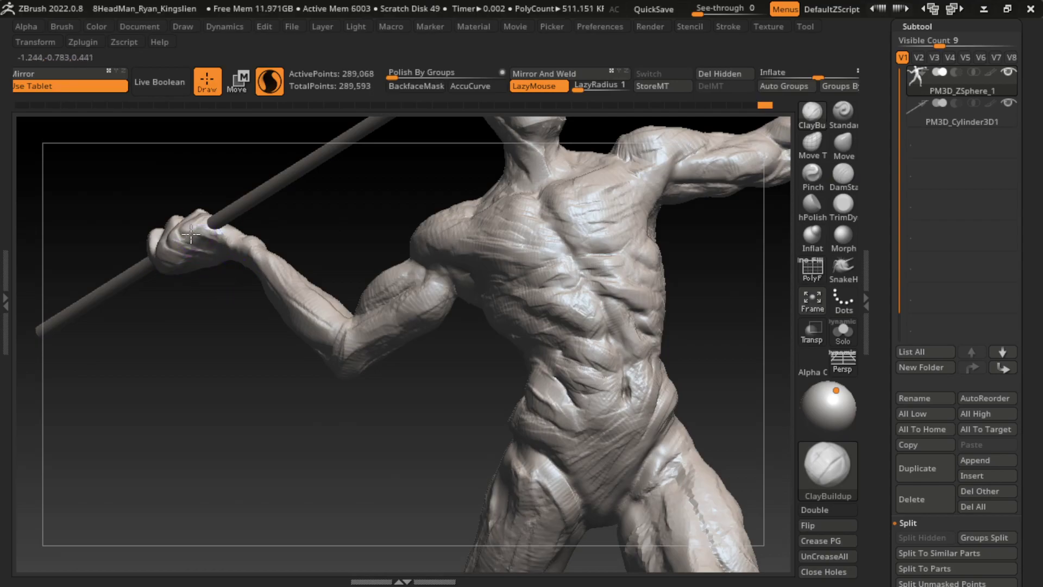
Frame the figure and zoom in on the upper body, ready to sculpt with ClayBuildup
key(f)
drag(209, 403, 356, 342)
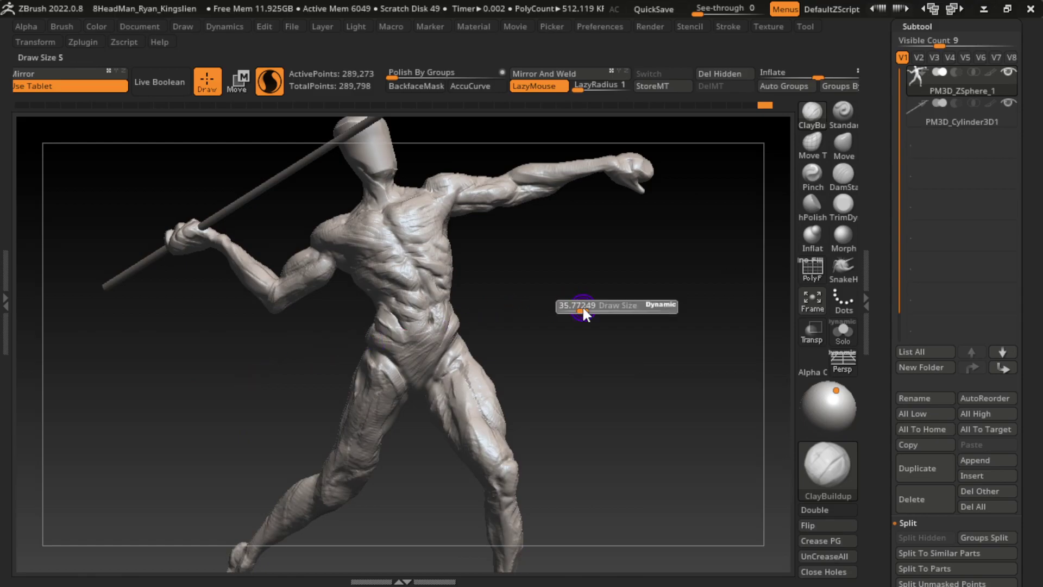
mouse_move(698, 226)
alt+mouse_down()
mouse_move(611, 277)
mouse_move(516, 296)
alt+mouse_up()
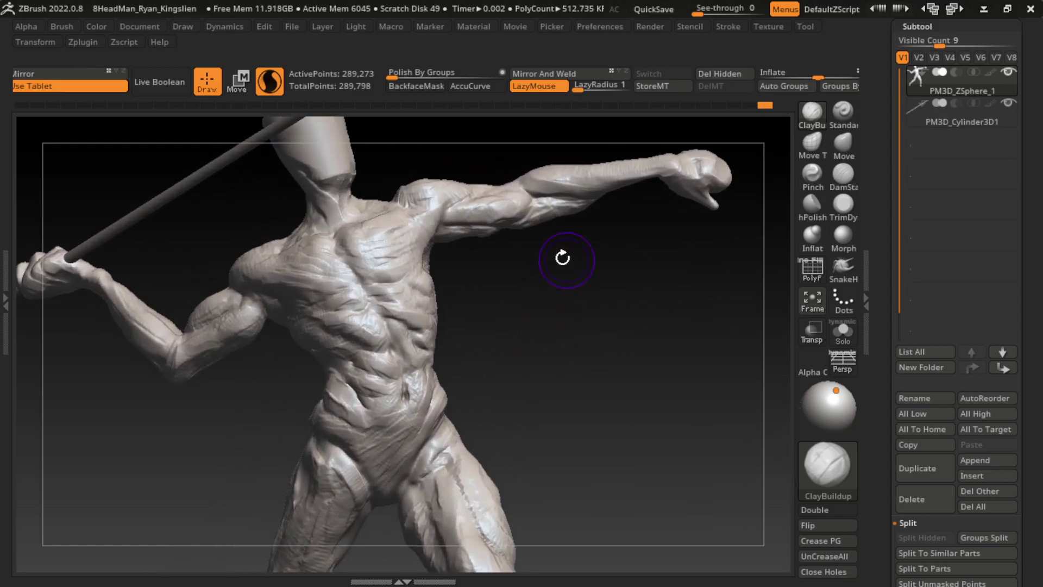
key(b)
click(699, 125)
Build up clay on the shoulder and across the chest with ClayBuildup strokes
mouse_move(403, 189)
mouse_down()
mouse_move(477, 174)
mouse_move(432, 206)
mouse_up()
right_drag(433, 207, 496, 351)
drag(384, 240, 387, 242)
right_drag(387, 241, 432, 243)
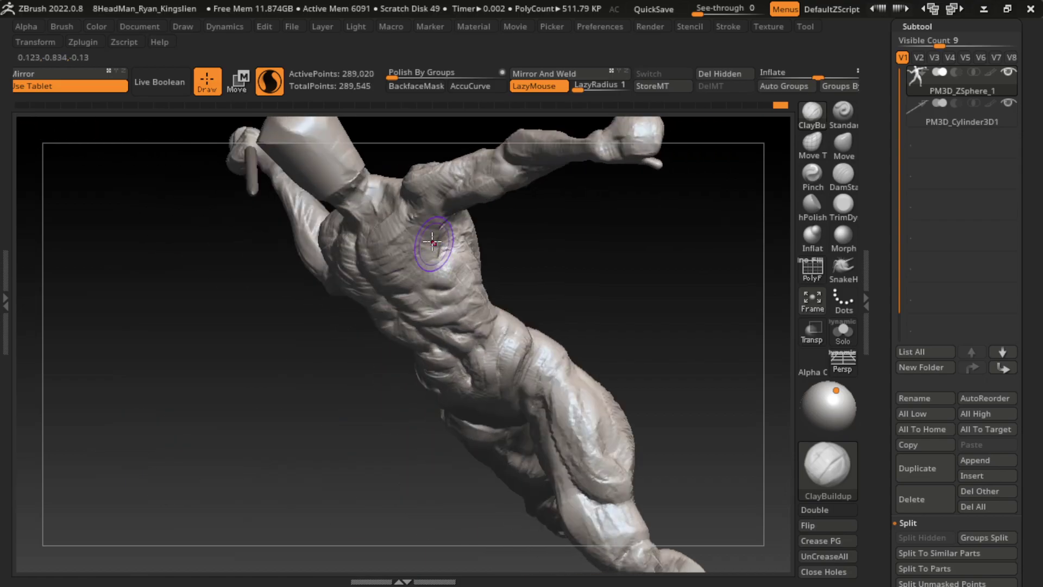
drag(390, 216, 397, 226)
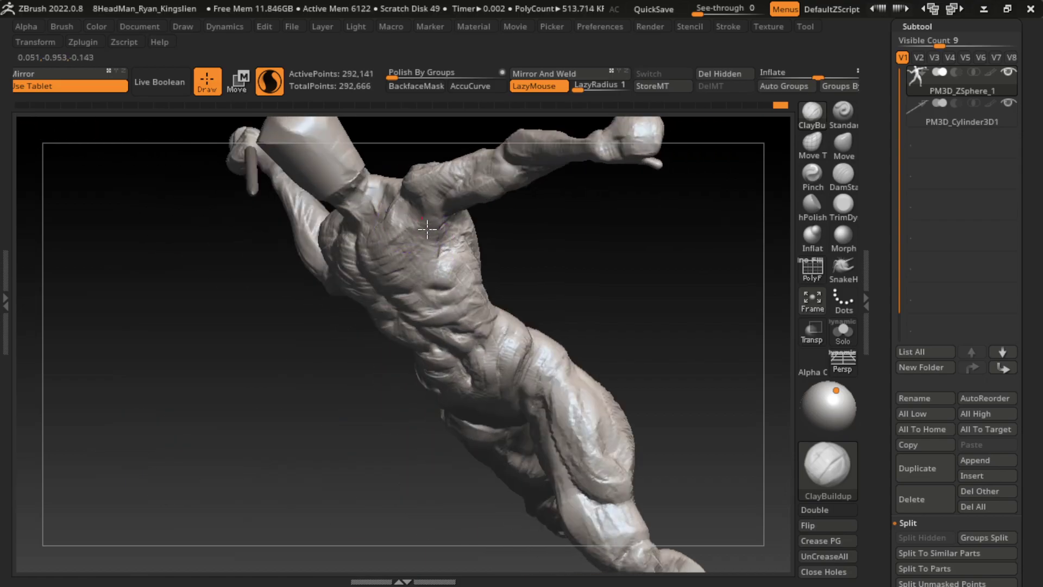
right_drag(427, 229, 598, 217)
mouse_move(407, 261)
mouse_down()
mouse_move(396, 217)
mouse_move(477, 209)
mouse_up()
right_drag(477, 209, 494, 329)
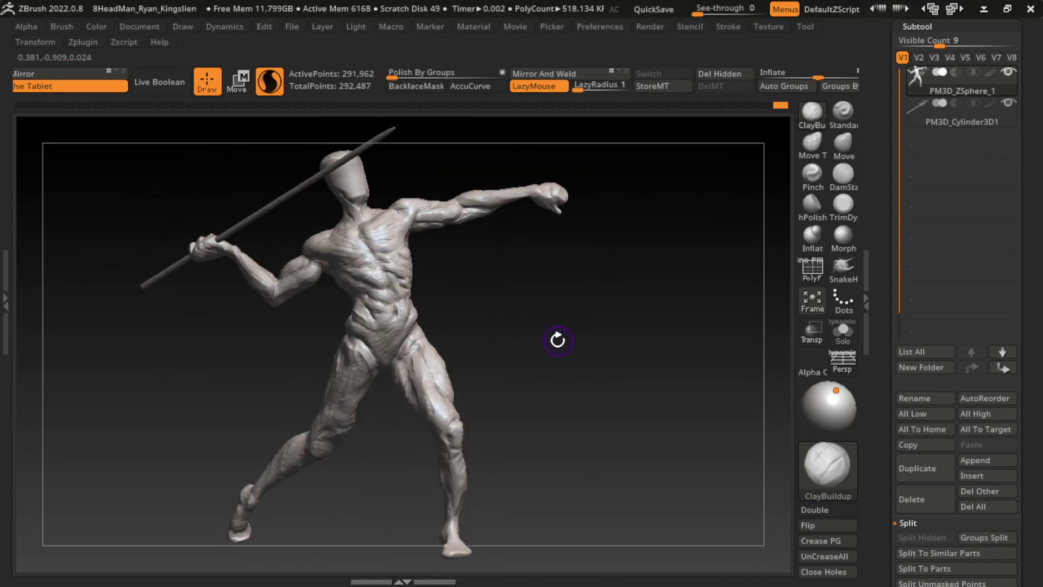
ctrl+right_drag(564, 333, 596, 330)
Switch to the Move brush, adjust its Draw Size, and reframe the torso and legs
key(s)
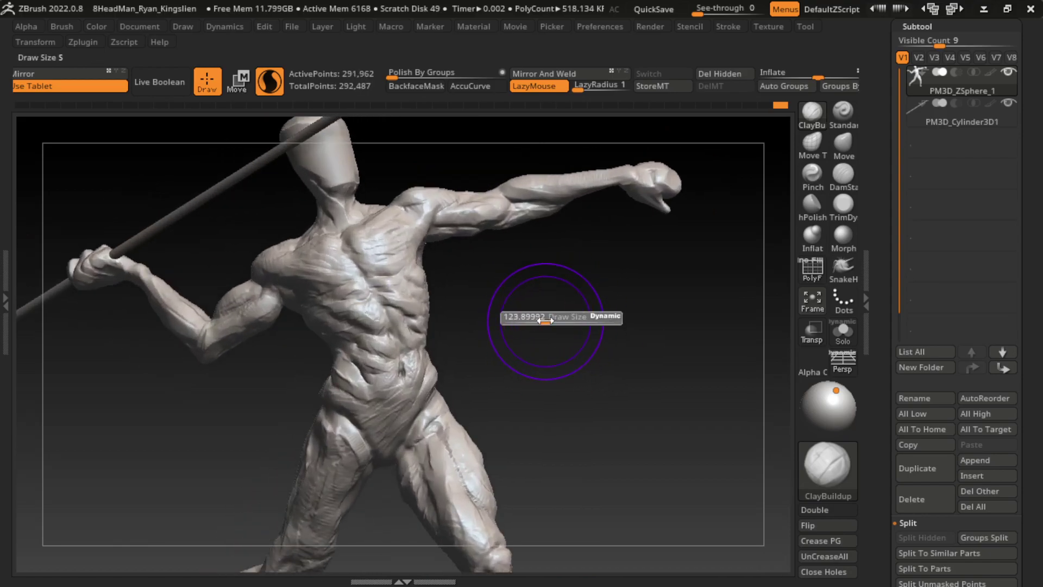
click(843, 142)
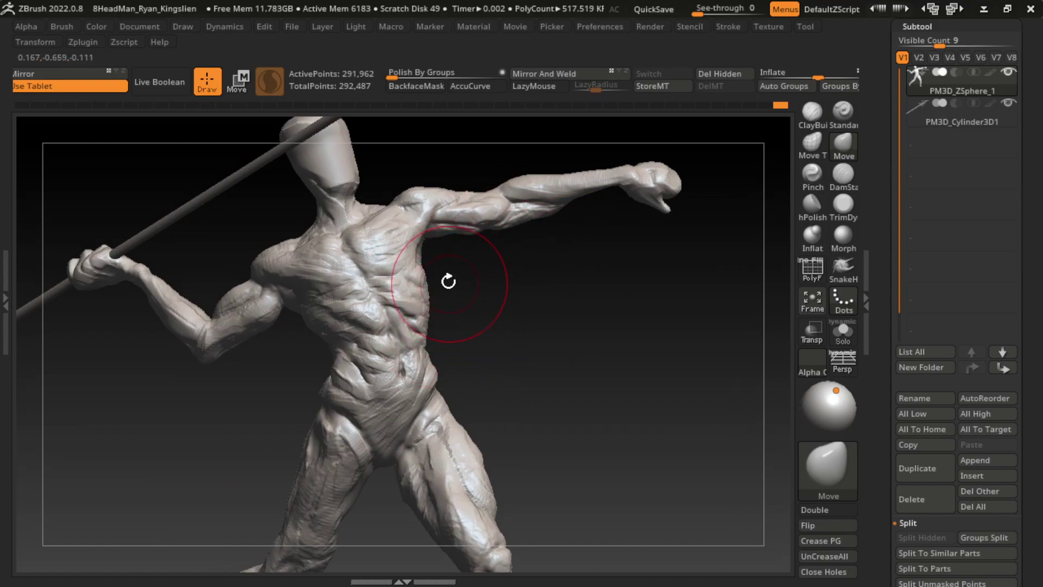
key(s)
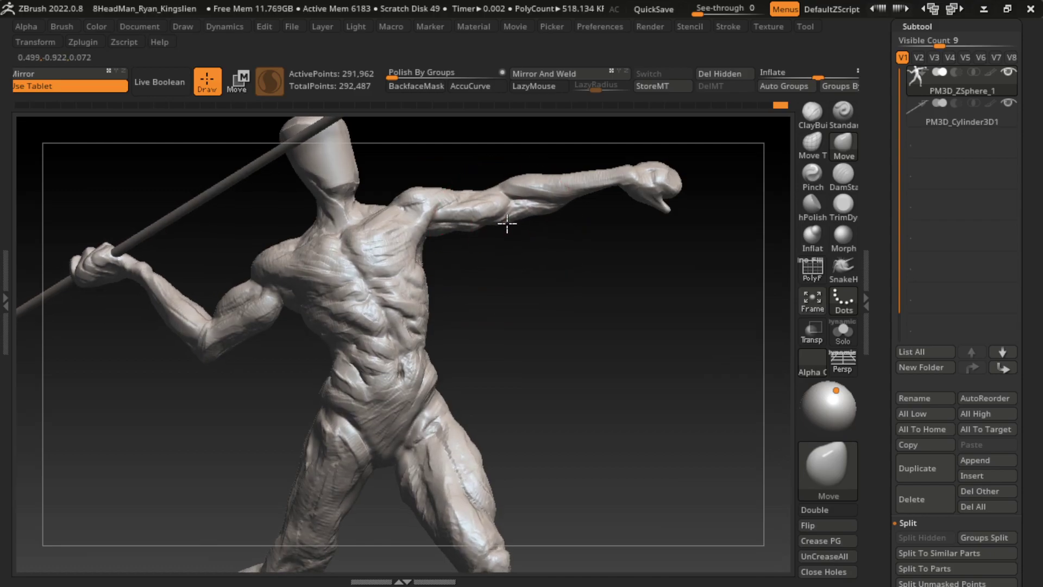
mouse_move(561, 337)
mouse_down()
mouse_move(540, 330)
mouse_move(598, 354)
mouse_move(558, 333)
mouse_up()
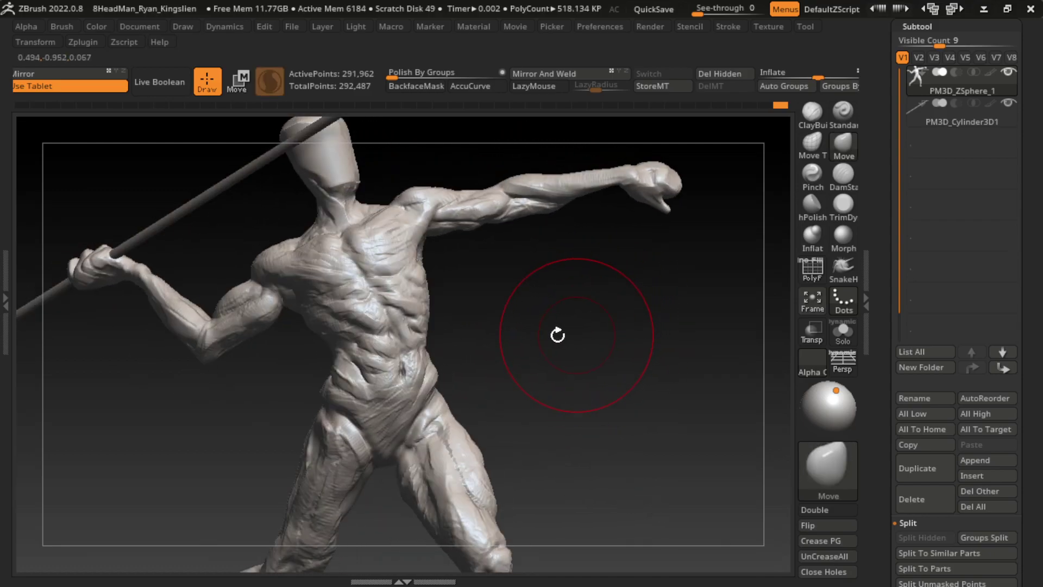
mouse_move(257, 359)
mouse_down()
mouse_move(288, 333)
mouse_move(559, 260)
mouse_move(587, 314)
mouse_move(640, 271)
mouse_up()
mouse_move(597, 320)
mouse_down()
mouse_move(670, 336)
mouse_move(673, 352)
mouse_up()
Set up ClayBuildup with a smaller Draw Size and frame the upper torso
key(s)
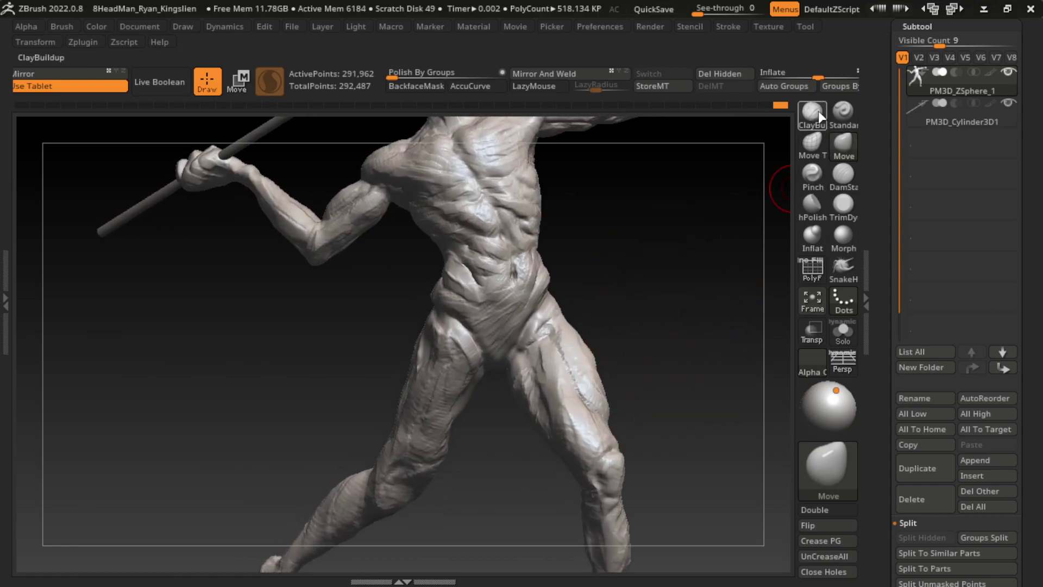
click(812, 111)
drag(710, 256, 613, 417)
key(s)
click(613, 384)
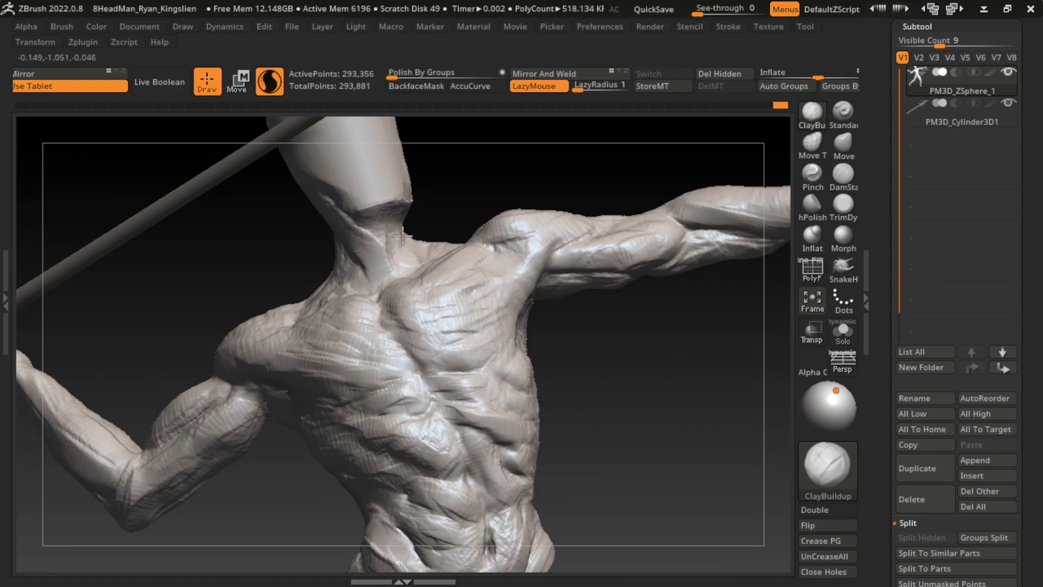
drag(430, 193, 431, 193)
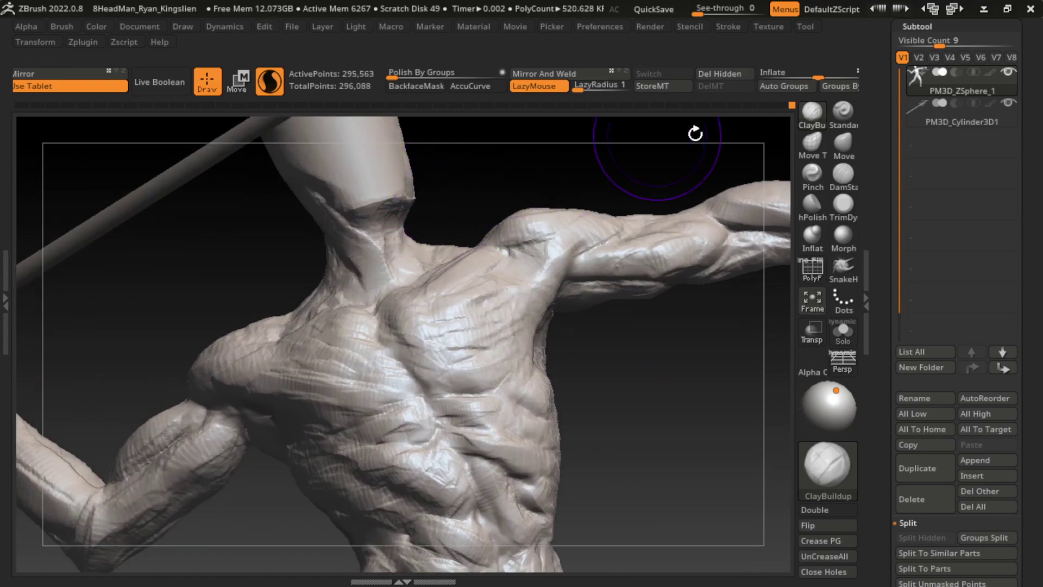
click(843, 144)
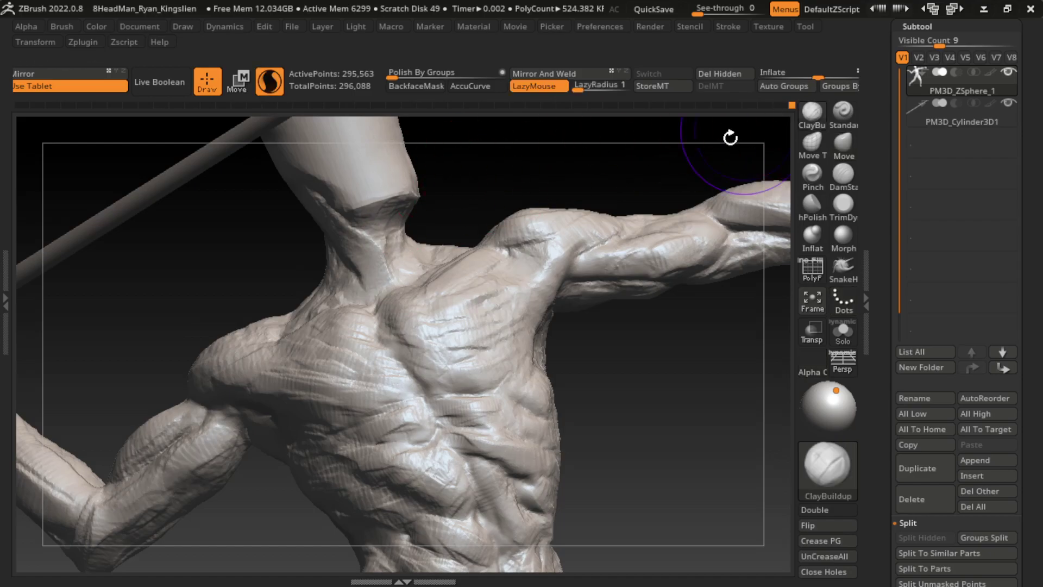
key(b)
key(Escape)
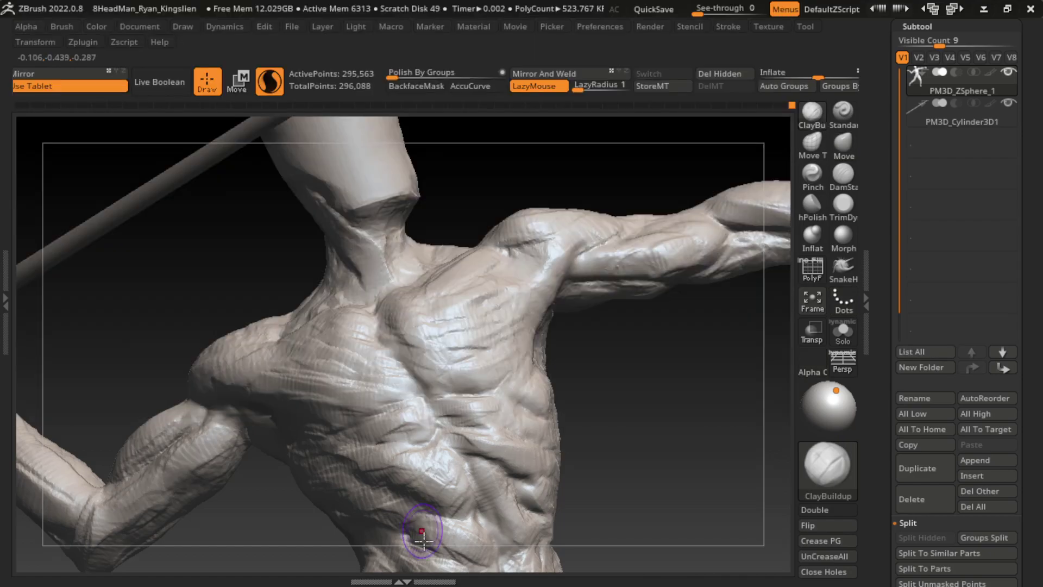
Build up clay along the neck, enlarging the brush for its left side
drag(372, 174, 375, 239)
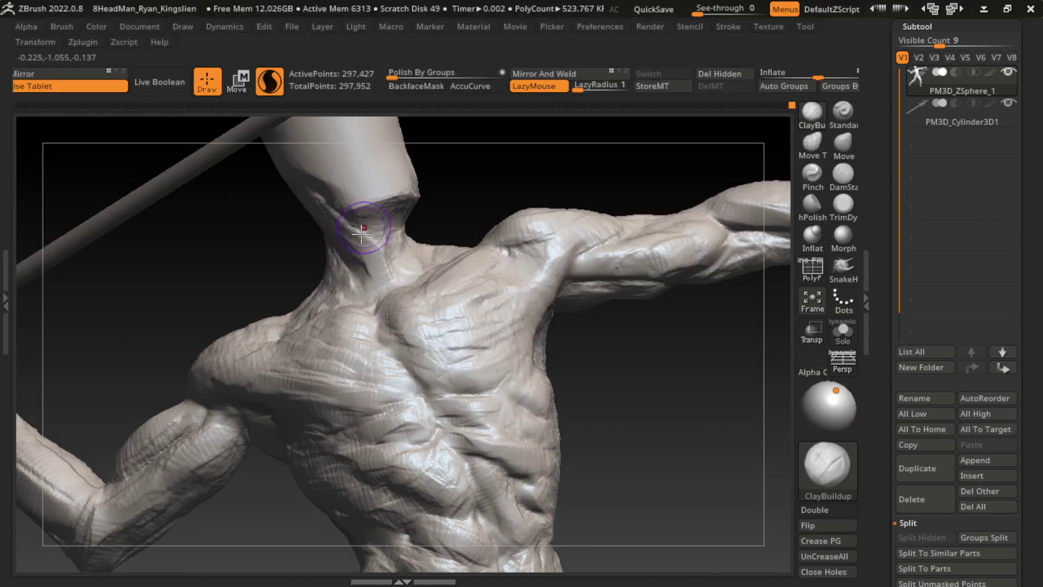
mouse_move(349, 291)
mouse_down()
mouse_move(374, 244)
mouse_move(395, 252)
mouse_move(343, 234)
mouse_up()
mouse_move(377, 275)
mouse_down()
mouse_move(399, 248)
mouse_move(391, 224)
mouse_move(415, 214)
mouse_move(406, 234)
mouse_up()
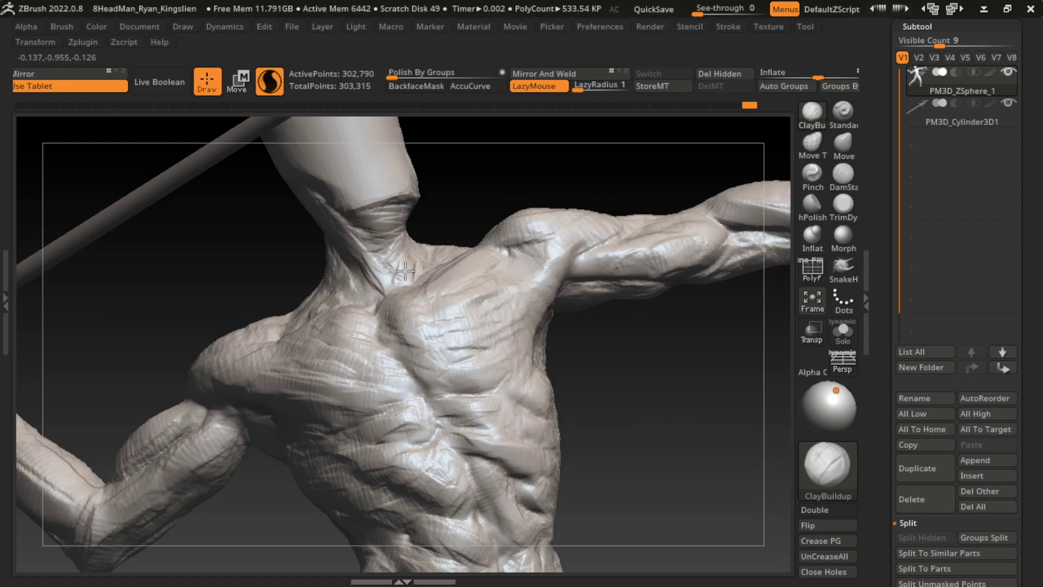
drag(405, 270, 380, 291)
key(s)
drag(340, 261, 344, 301)
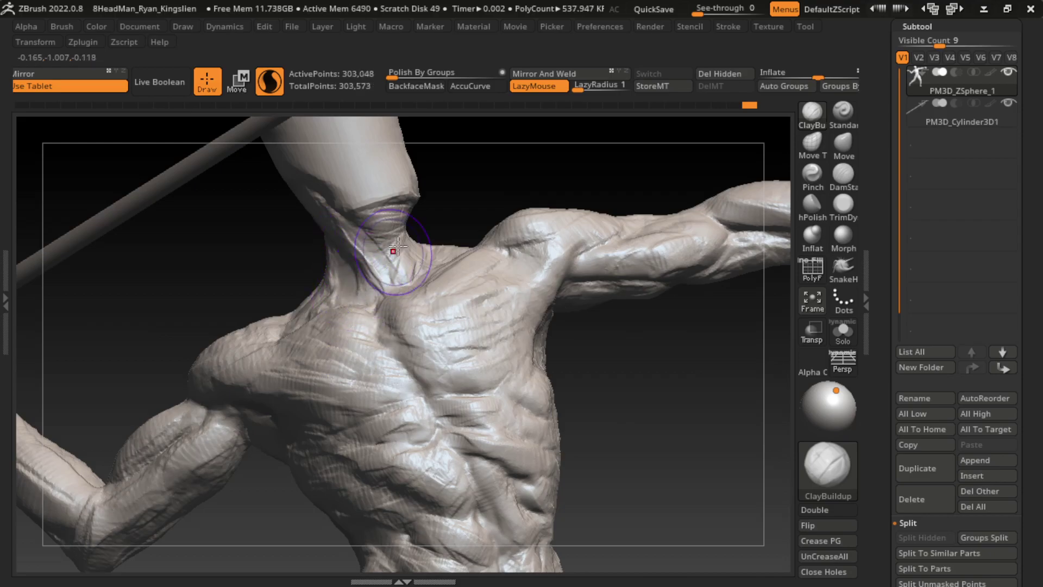
right_drag(397, 247, 315, 282)
drag(320, 239, 298, 310)
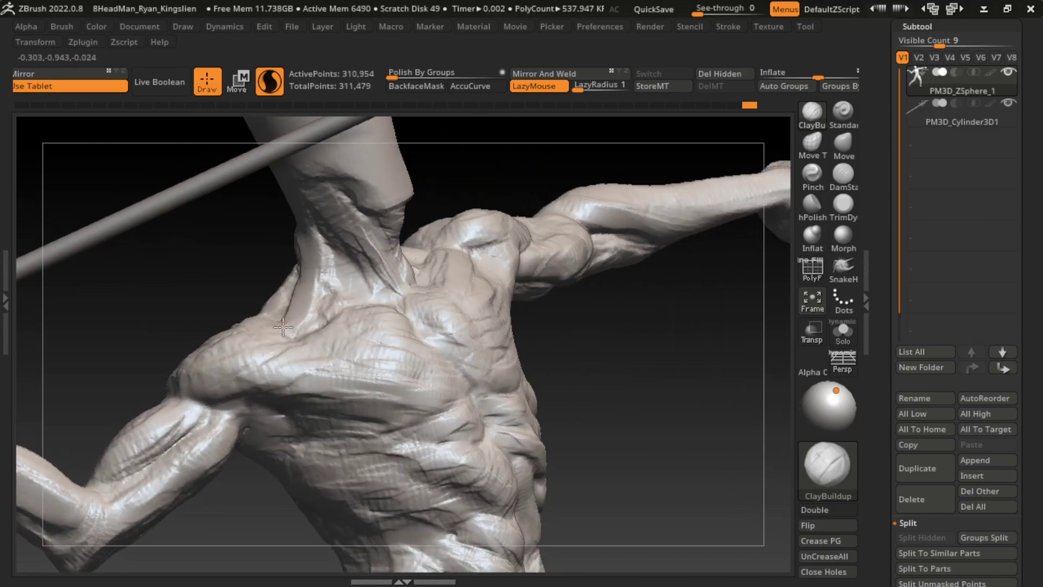
drag(325, 248, 327, 296)
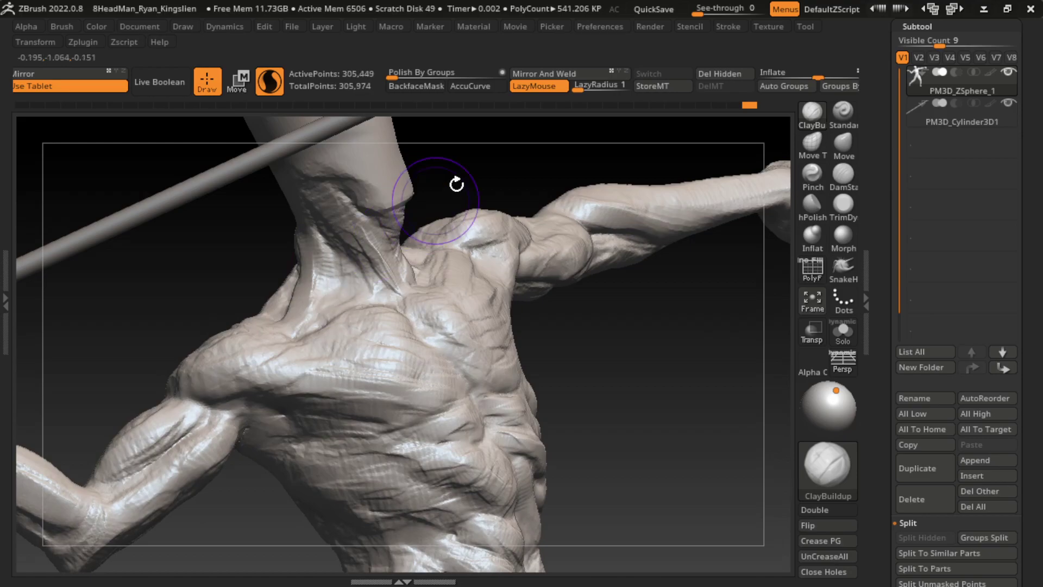
mouse_move(454, 182)
mouse_down()
mouse_move(491, 135)
mouse_move(540, 174)
mouse_up()
Carve creases along the neck with DamStandard, then build clay over neck and shoulder
click(850, 178)
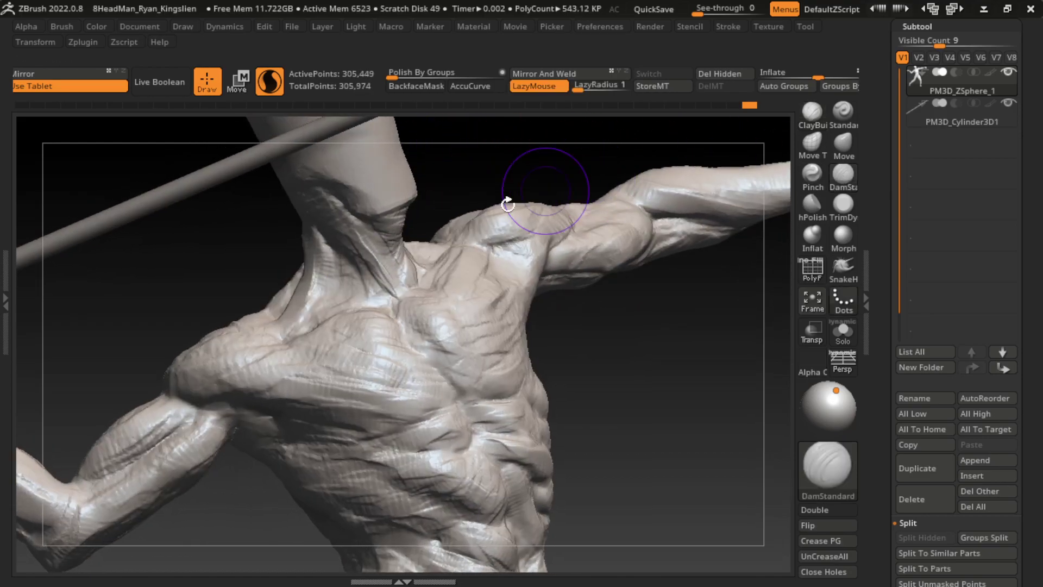
mouse_move(326, 239)
mouse_down()
mouse_move(311, 324)
mouse_move(288, 350)
mouse_up()
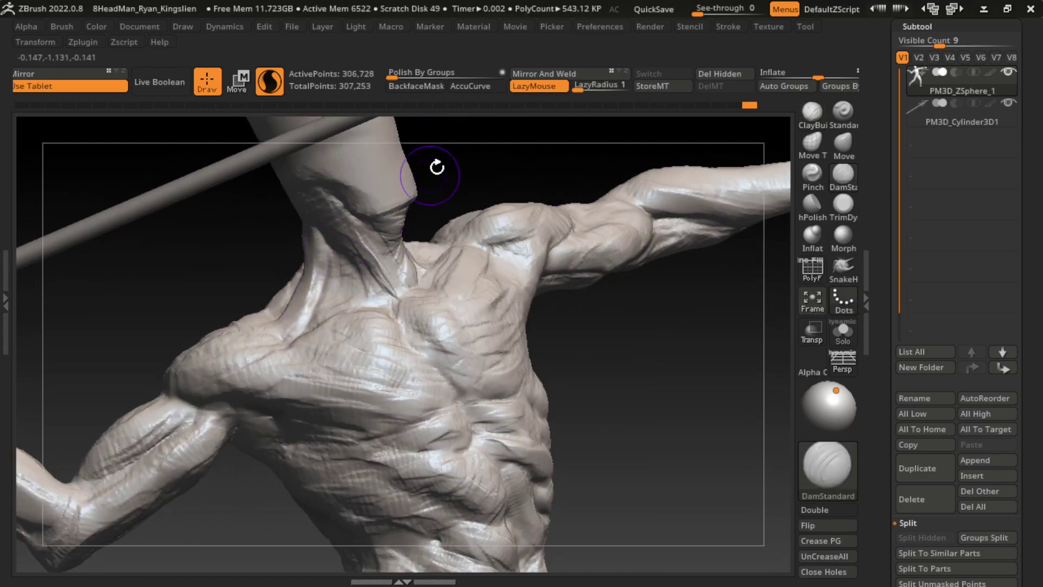
drag(437, 167, 316, 277)
mouse_move(478, 179)
mouse_down()
mouse_move(512, 158)
mouse_move(516, 134)
mouse_up()
click(811, 111)
mouse_move(326, 228)
mouse_down()
mouse_move(318, 285)
mouse_move(348, 342)
mouse_up()
drag(337, 272, 307, 304)
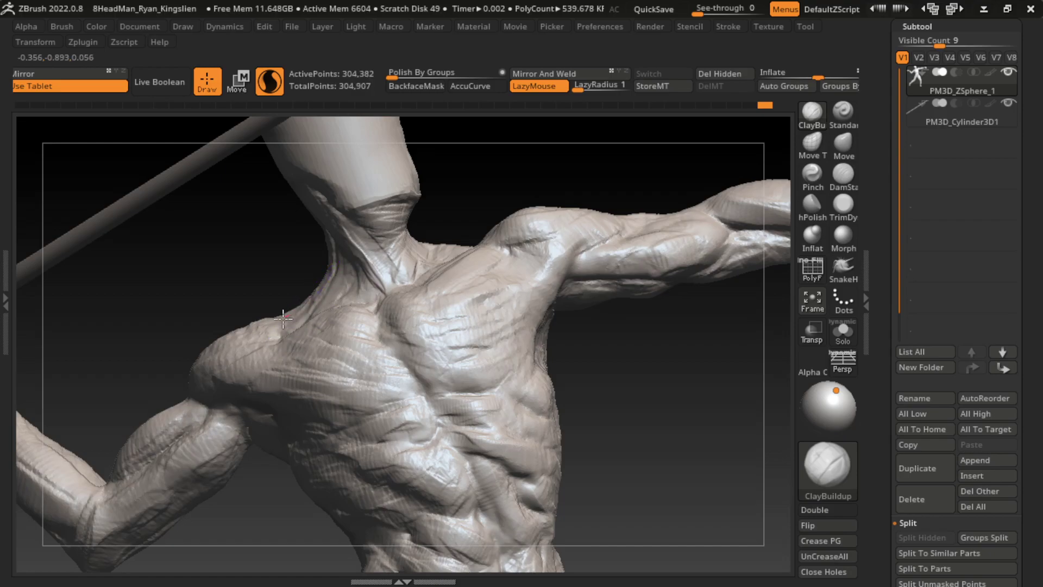
Shrink the brush and build up the shoulder and left trapezius
key(s)
mouse_move(455, 187)
mouse_down()
mouse_move(442, 280)
mouse_move(466, 237)
mouse_up()
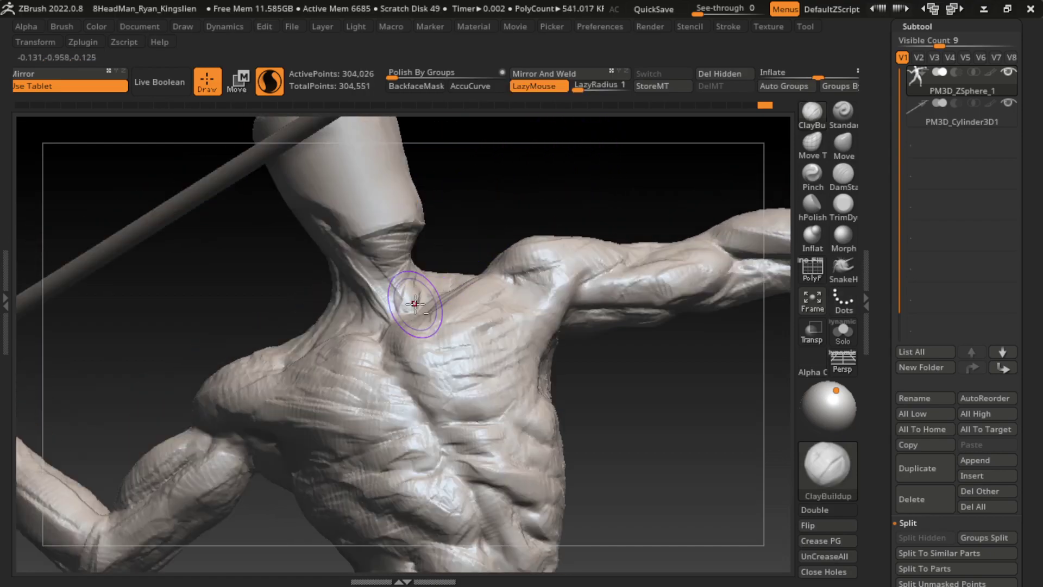
drag(487, 186, 484, 163)
mouse_move(463, 226)
mouse_down()
mouse_move(444, 291)
mouse_move(459, 248)
mouse_up()
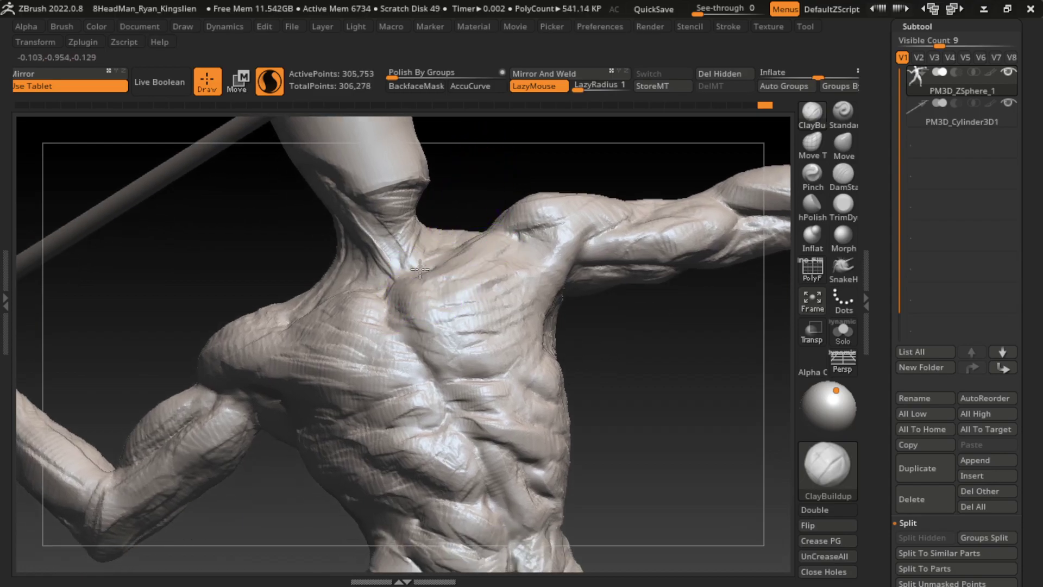
drag(361, 291, 333, 303)
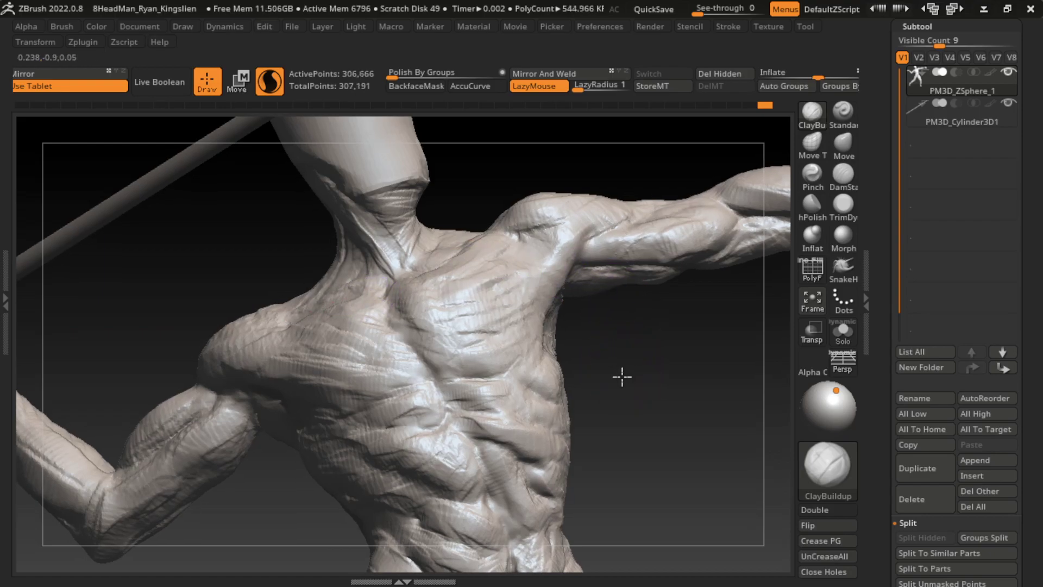
alt+drag(622, 375, 600, 326)
Carve the chest and trapezius with DamStandard, then raise ridges near the collarbone
click(843, 174)
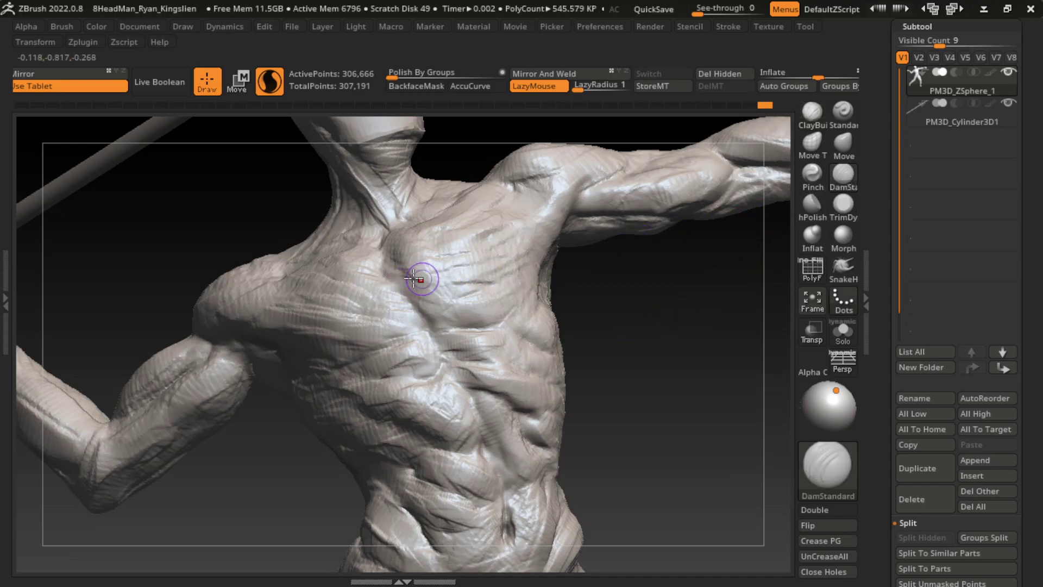
mouse_move(367, 302)
mouse_down()
mouse_move(414, 290)
mouse_move(342, 309)
mouse_up()
click(812, 112)
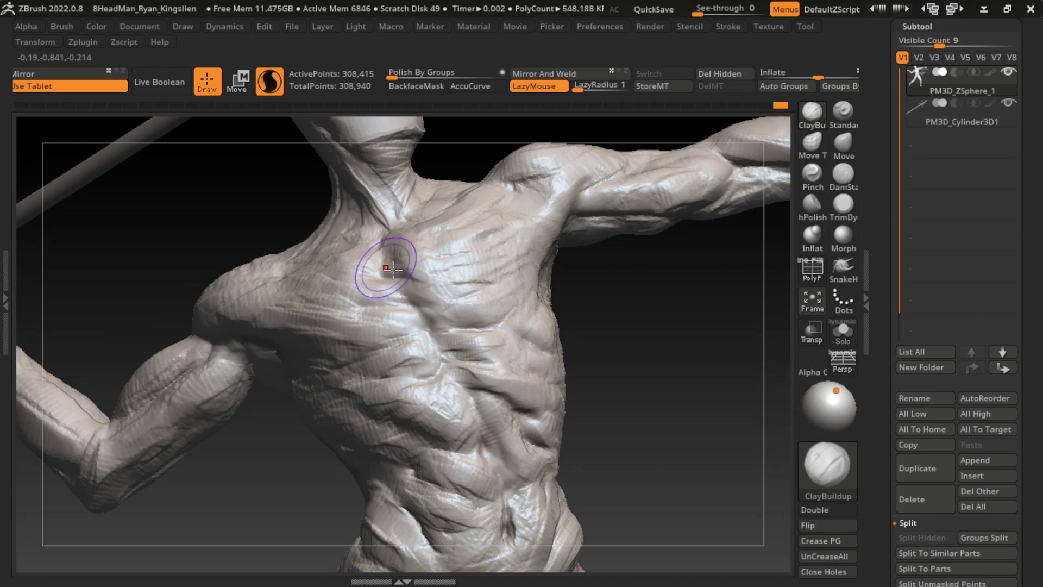
mouse_move(393, 267)
mouse_down()
mouse_move(431, 315)
mouse_move(371, 313)
mouse_up()
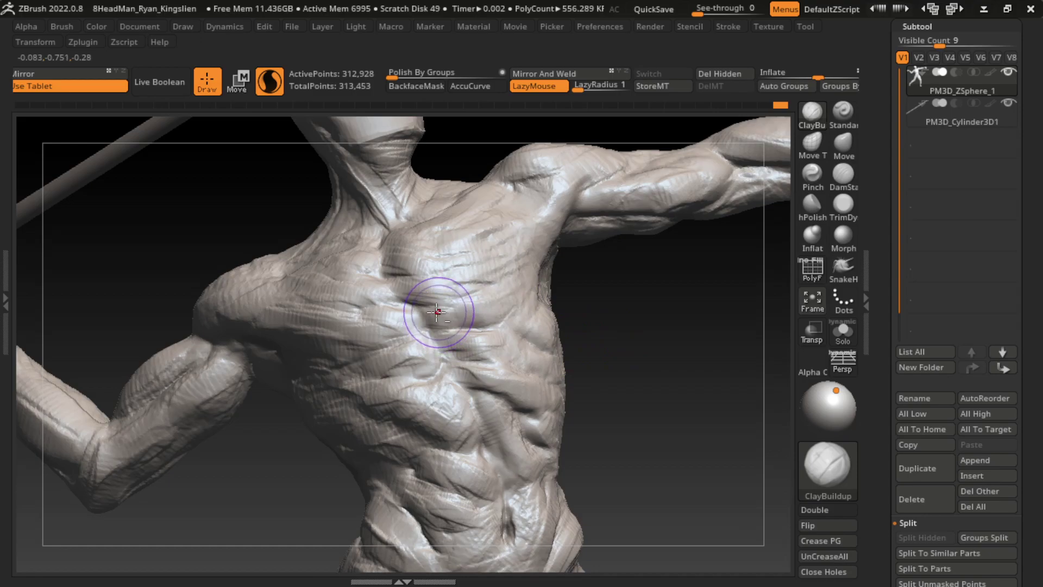
mouse_move(431, 314)
mouse_down()
mouse_move(443, 323)
mouse_move(531, 302)
mouse_move(552, 226)
mouse_up()
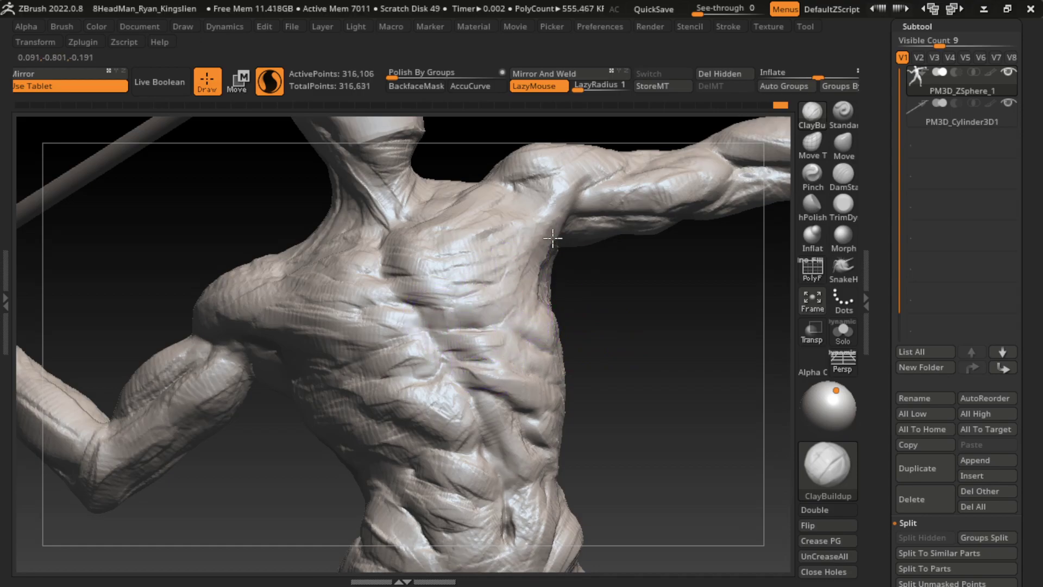
Carve more chest strokes, then build up the upper chest, shoulder and trapezius
click(843, 175)
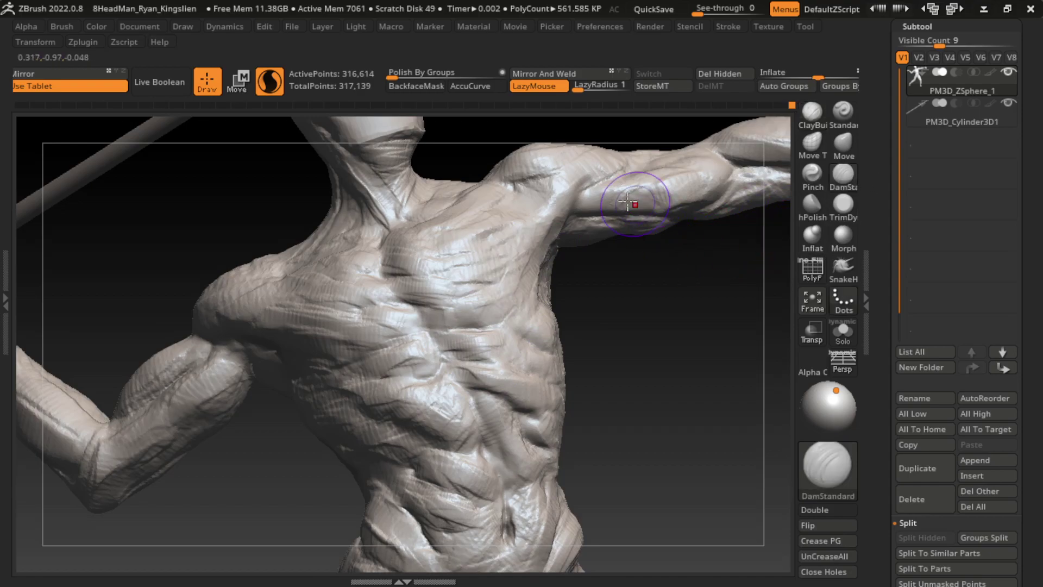
mouse_move(543, 218)
mouse_down()
mouse_move(486, 302)
mouse_move(558, 224)
mouse_up()
click(812, 112)
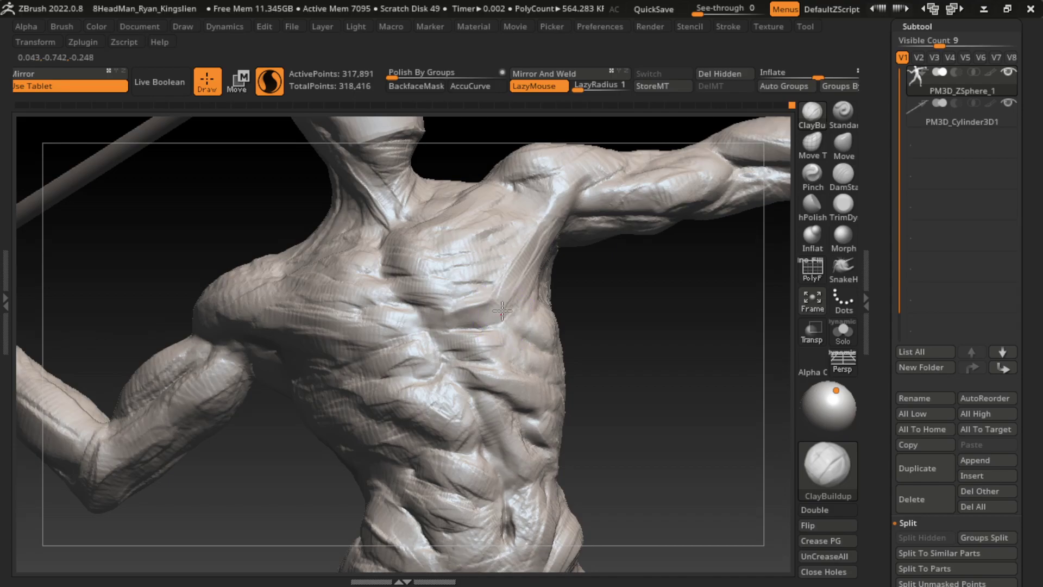
drag(496, 302, 493, 283)
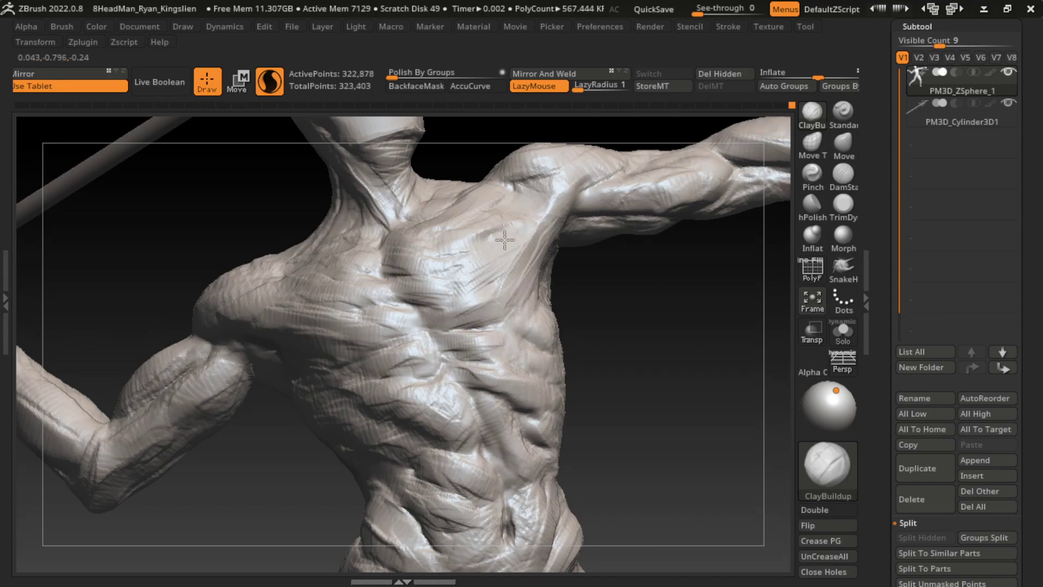
drag(500, 199, 435, 279)
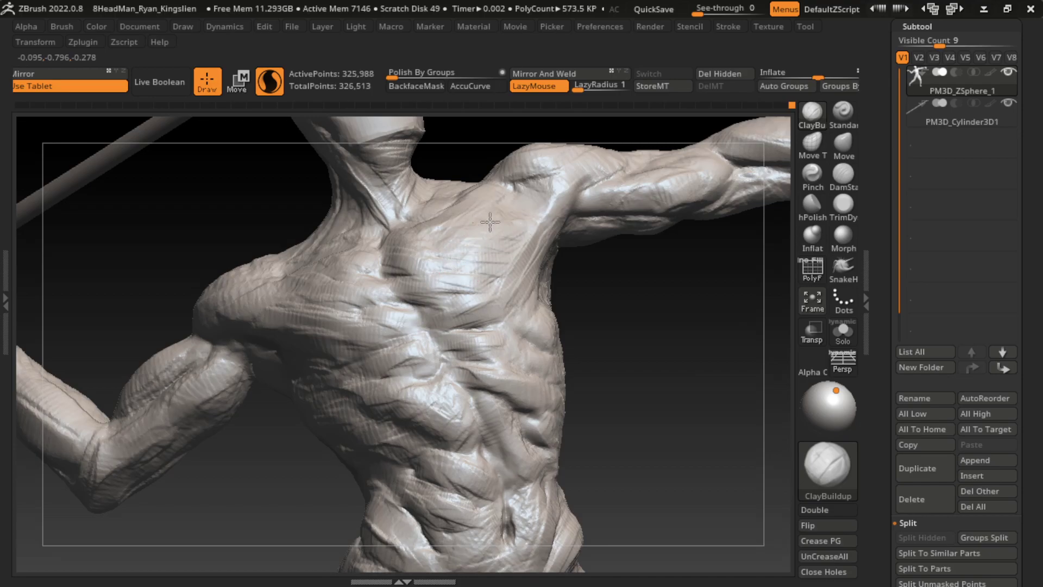
drag(543, 189, 519, 175)
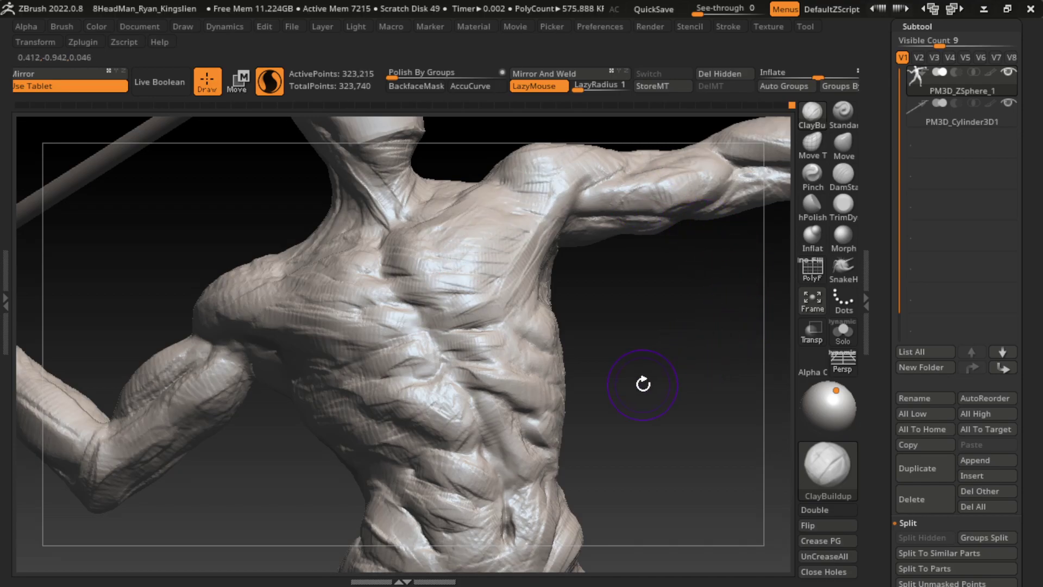
Review the full figure, enable LazyMouse, and add smoothed clay strokes on the sternum and armpit
ctrl+right_drag(568, 298, 586, 380)
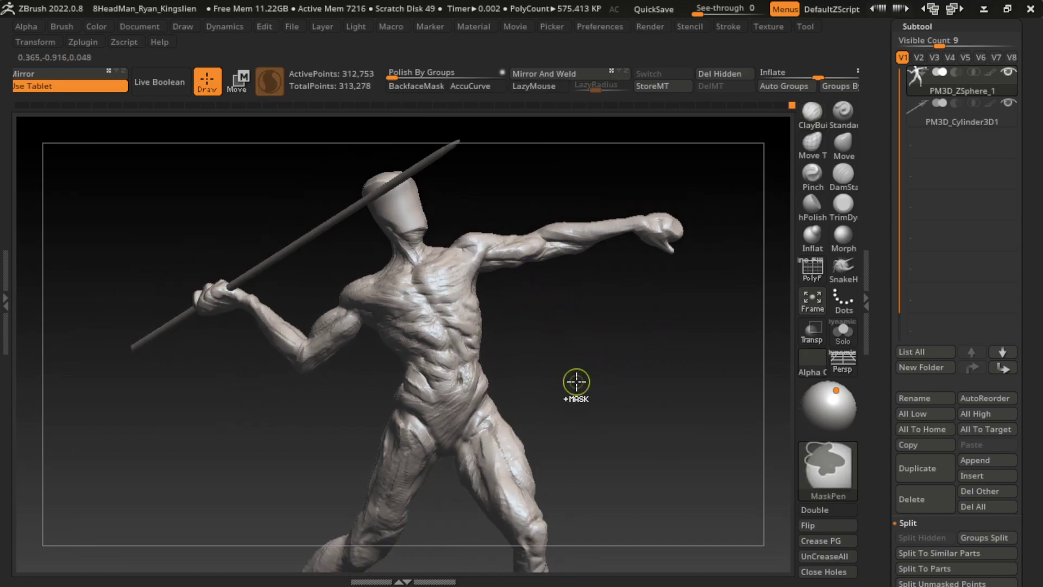
ctrl+right_drag(598, 358, 688, 379)
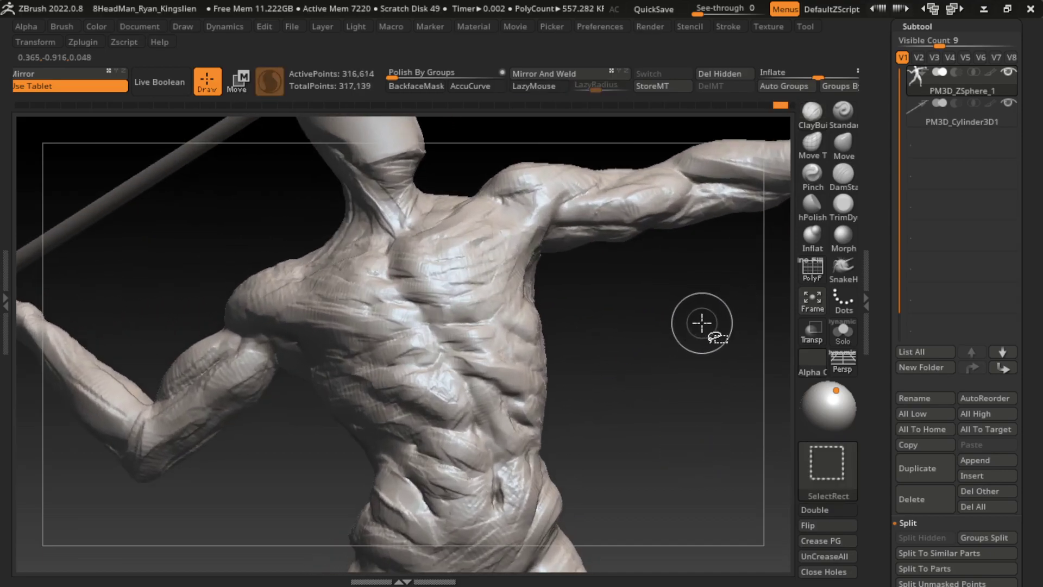
key(l)
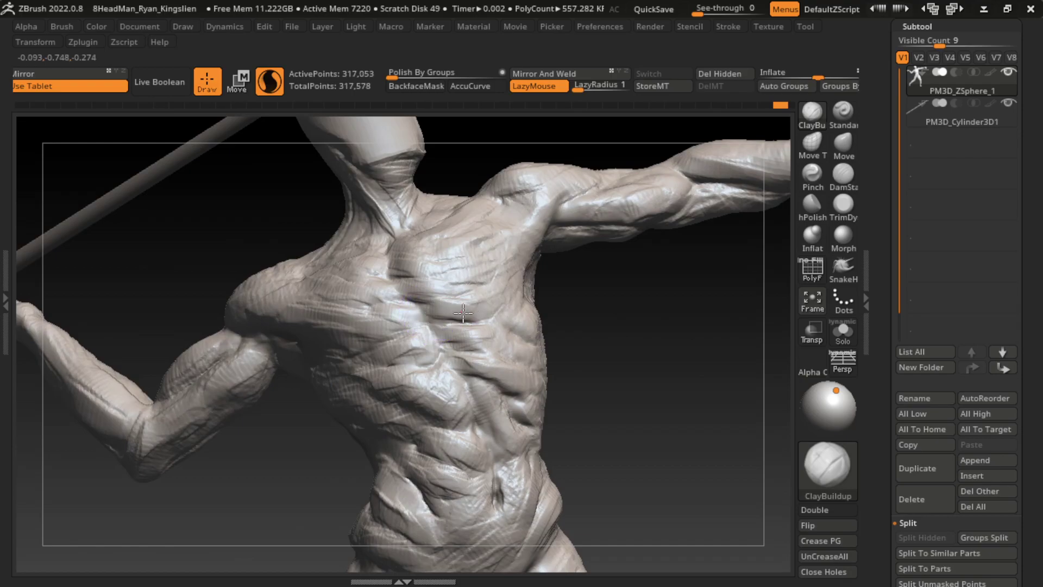
drag(477, 291, 495, 304)
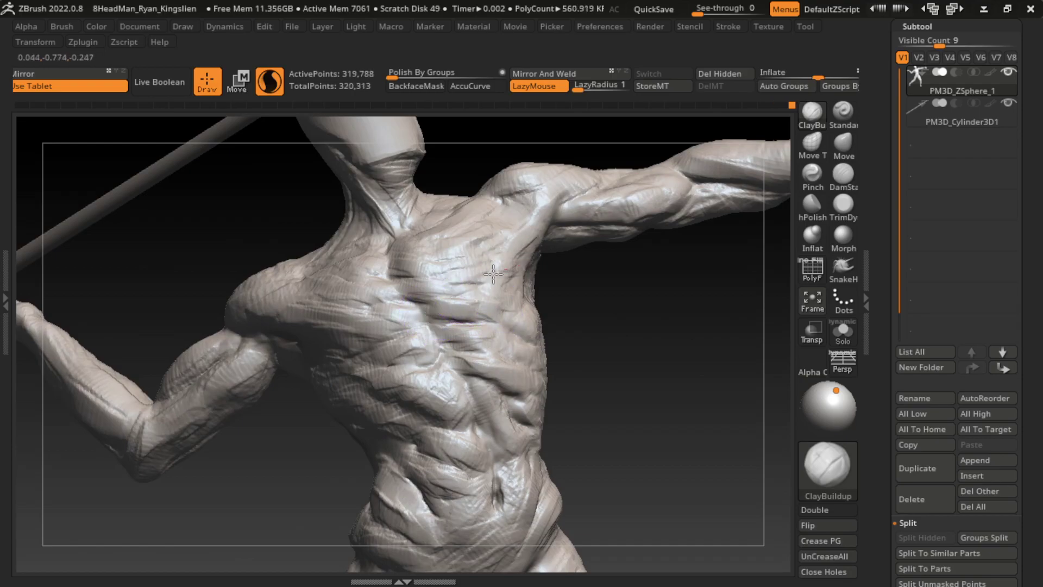
drag(481, 295, 466, 290)
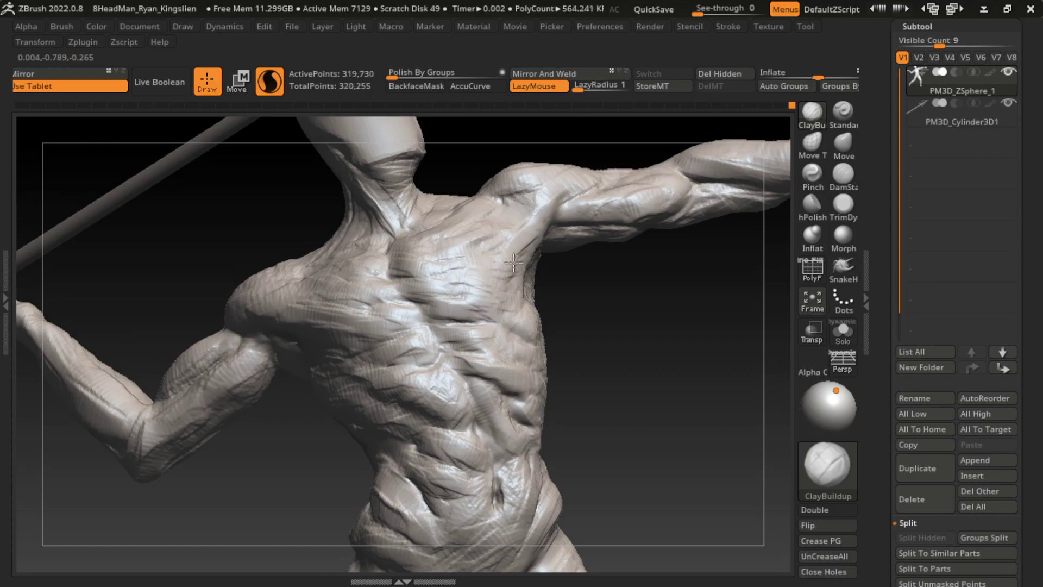
drag(514, 263, 508, 290)
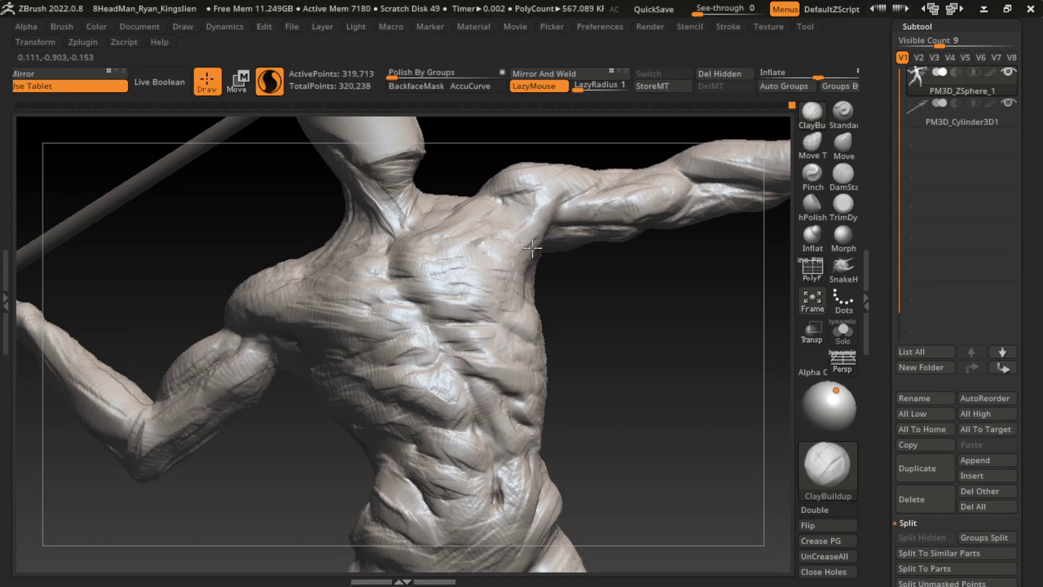
drag(542, 263, 617, 261)
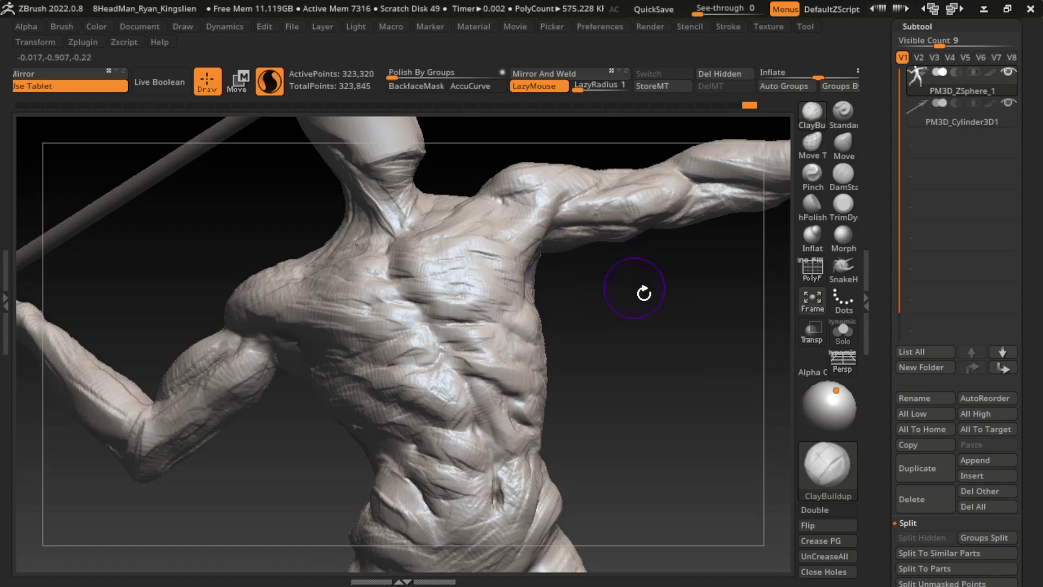
drag(641, 291, 670, 279)
Build up the upper chest, undoing and redoing strokes until the form is right
drag(500, 165, 531, 164)
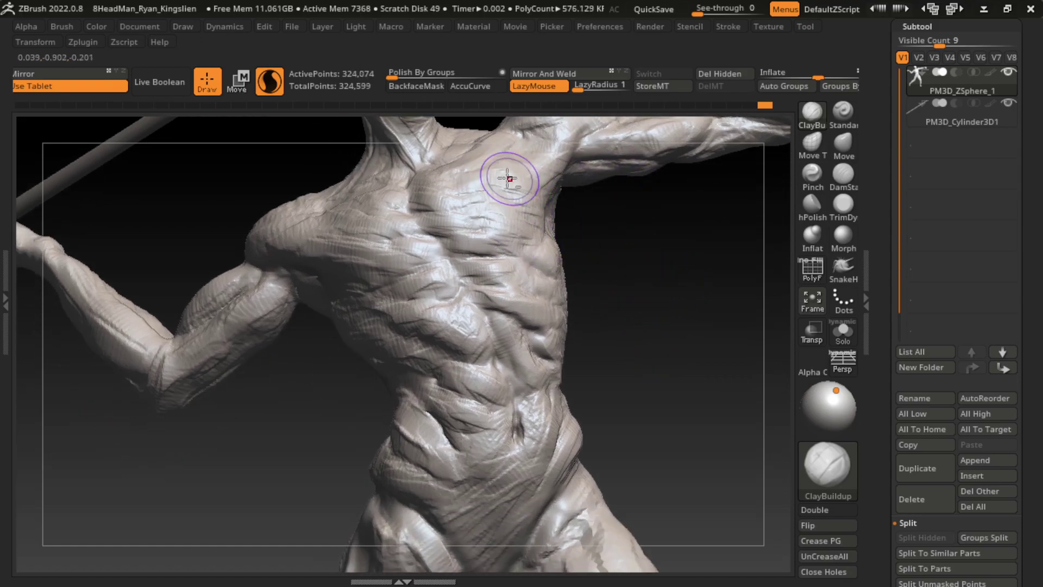
key(ctrl+z)
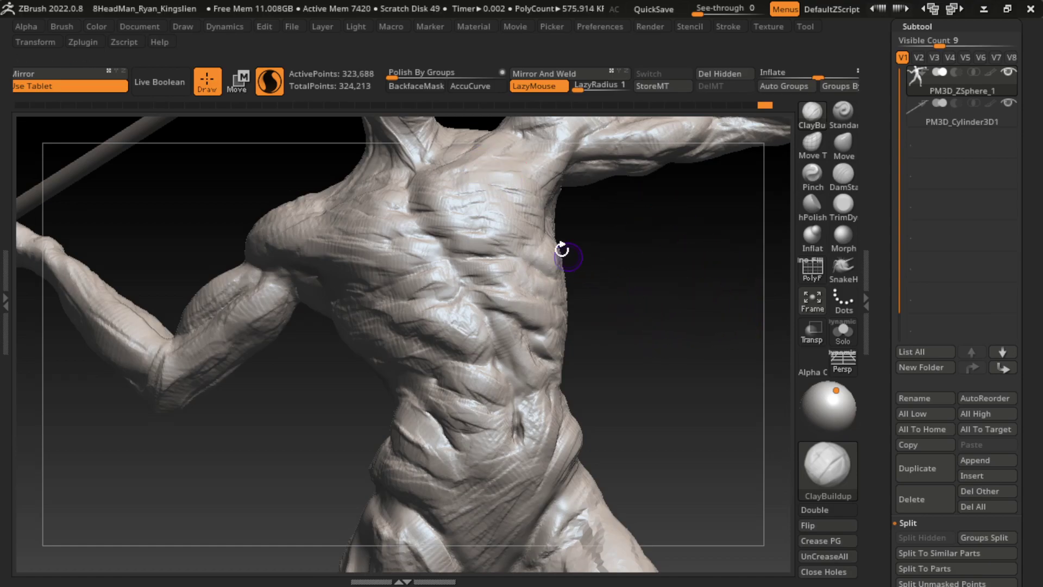
mouse_move(531, 232)
mouse_down()
mouse_move(578, 256)
mouse_move(527, 227)
mouse_up()
key(ctrl+z)
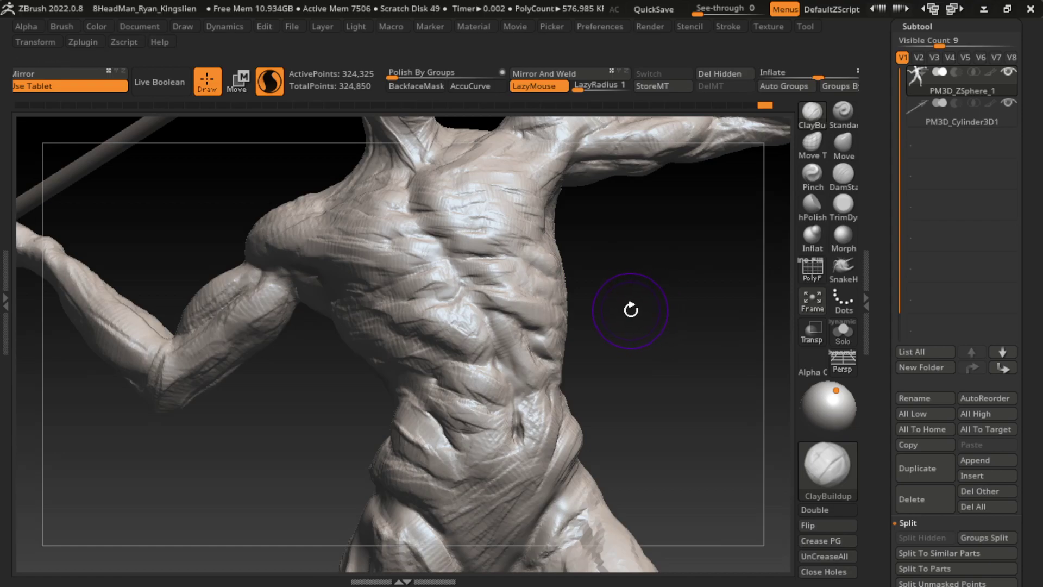
key(ctrl+shift+z)
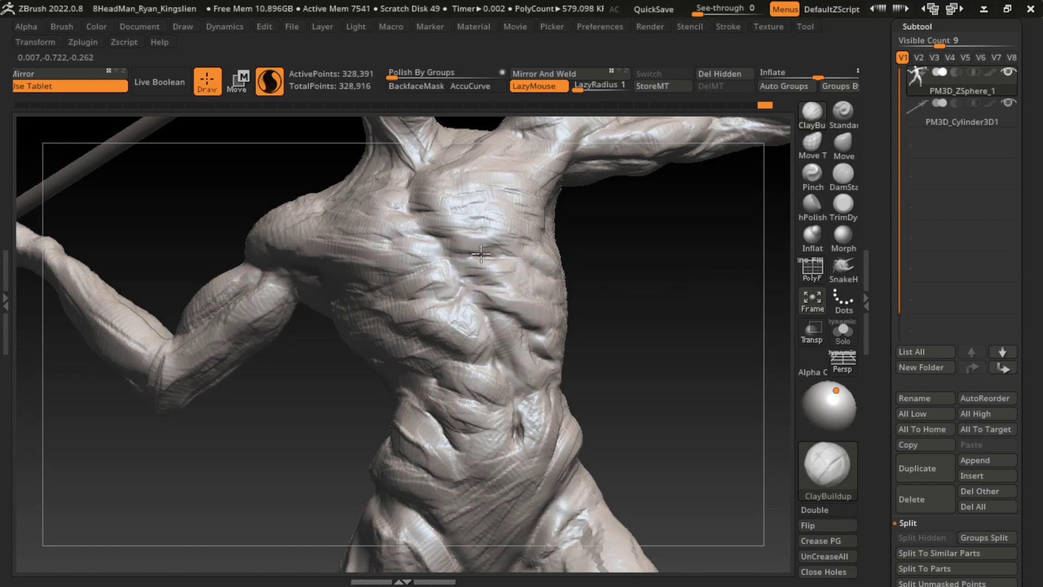
drag(480, 254, 495, 273)
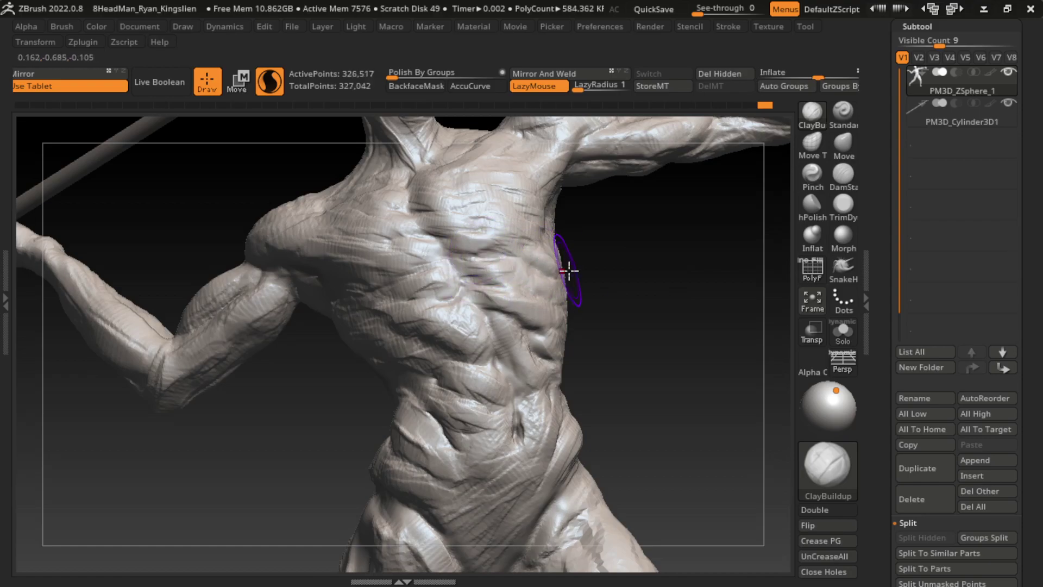
Shrink the brush and carve lines into the chest with DamStandard, undoing the last one
key(s)
drag(633, 298, 558, 315)
click(843, 174)
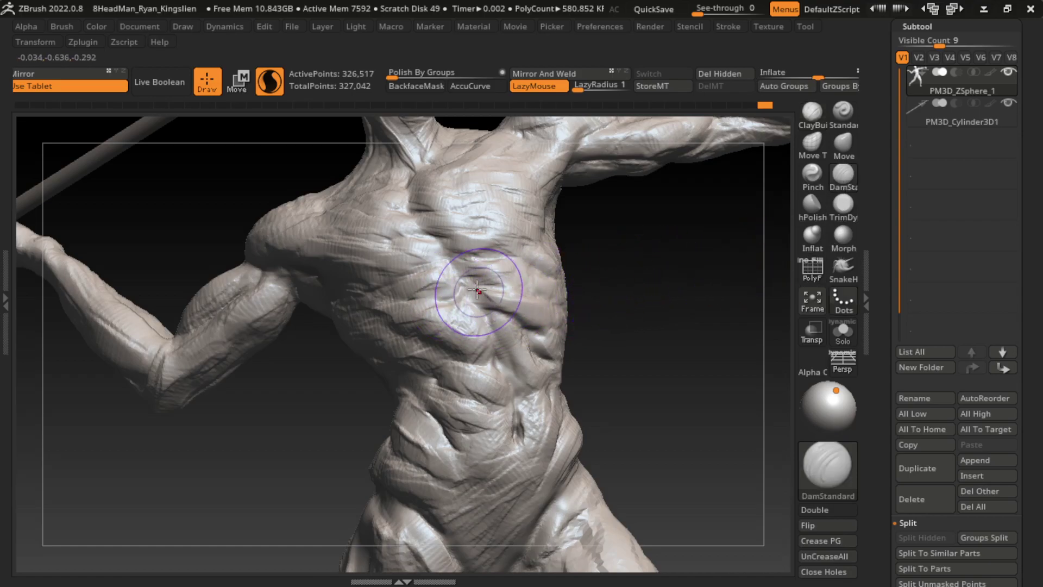
drag(477, 289, 479, 298)
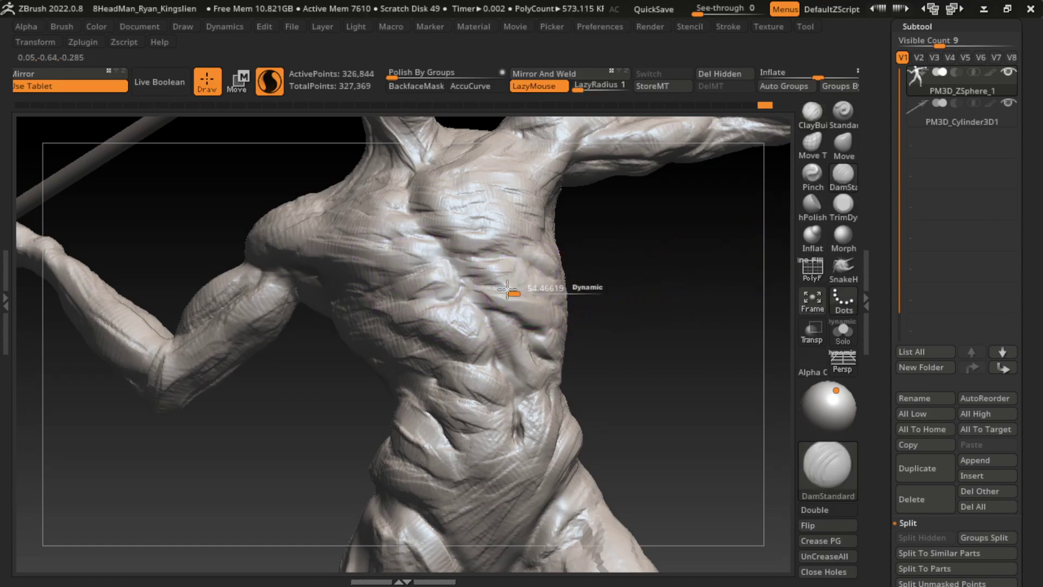
drag(501, 280, 459, 265)
key(ctrl+z)
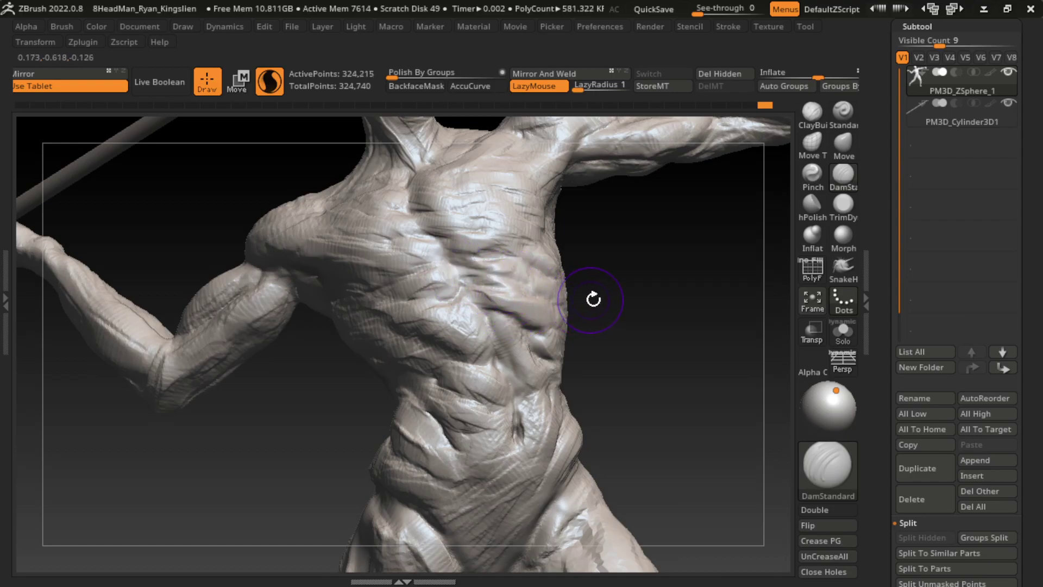
Add ClayBuildup mass to the chest muscles and side ribs, then view the whole thrower
click(812, 111)
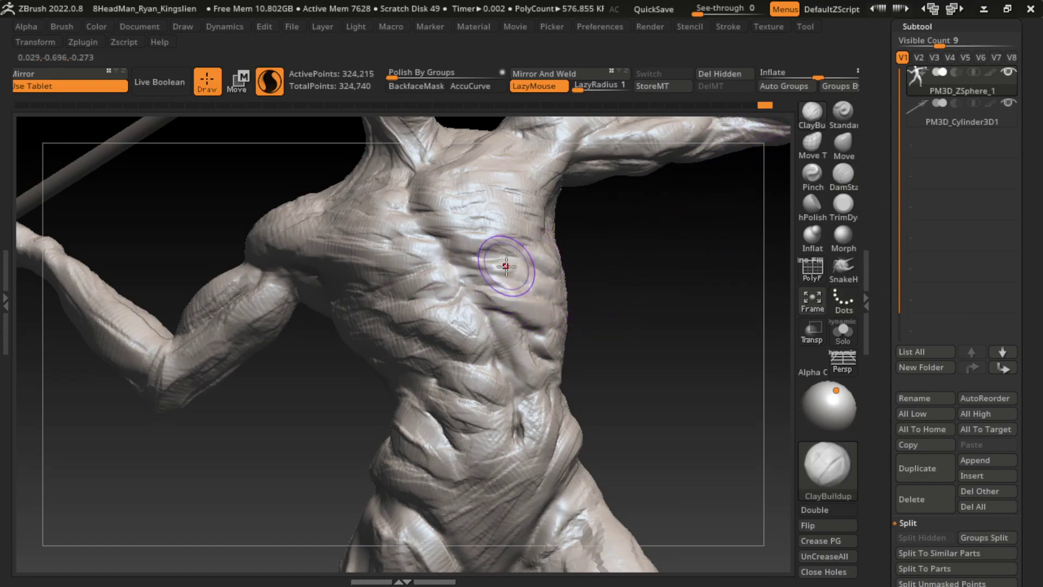
mouse_move(480, 298)
mouse_down()
mouse_move(485, 287)
mouse_move(500, 303)
mouse_move(472, 308)
mouse_move(505, 305)
mouse_move(486, 284)
mouse_move(549, 293)
mouse_move(423, 283)
mouse_move(466, 275)
mouse_move(409, 295)
mouse_move(440, 280)
mouse_move(426, 289)
mouse_up()
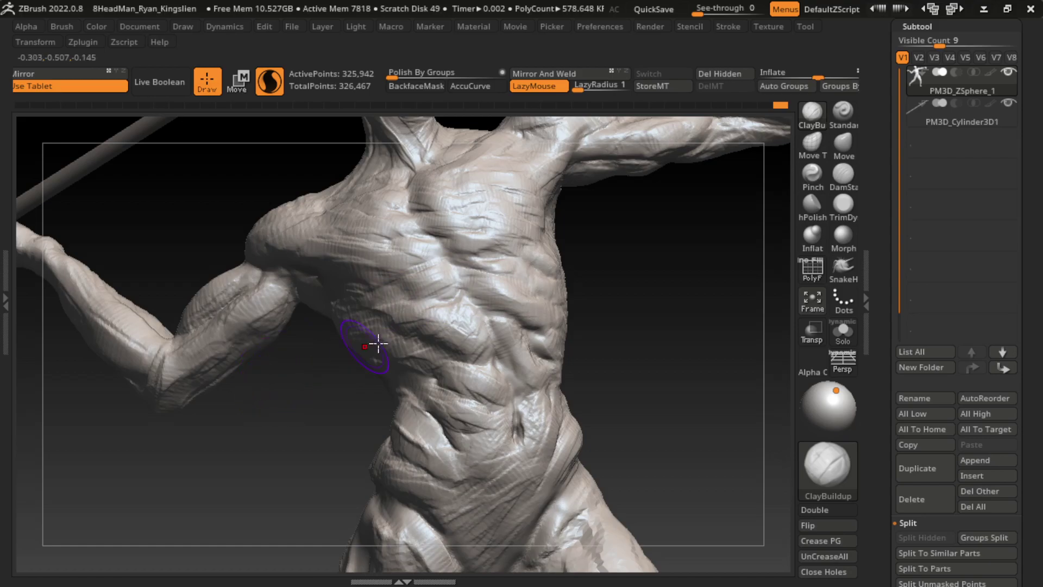
mouse_move(378, 342)
mouse_down()
mouse_move(419, 307)
mouse_move(425, 328)
mouse_move(344, 326)
mouse_up()
click(845, 179)
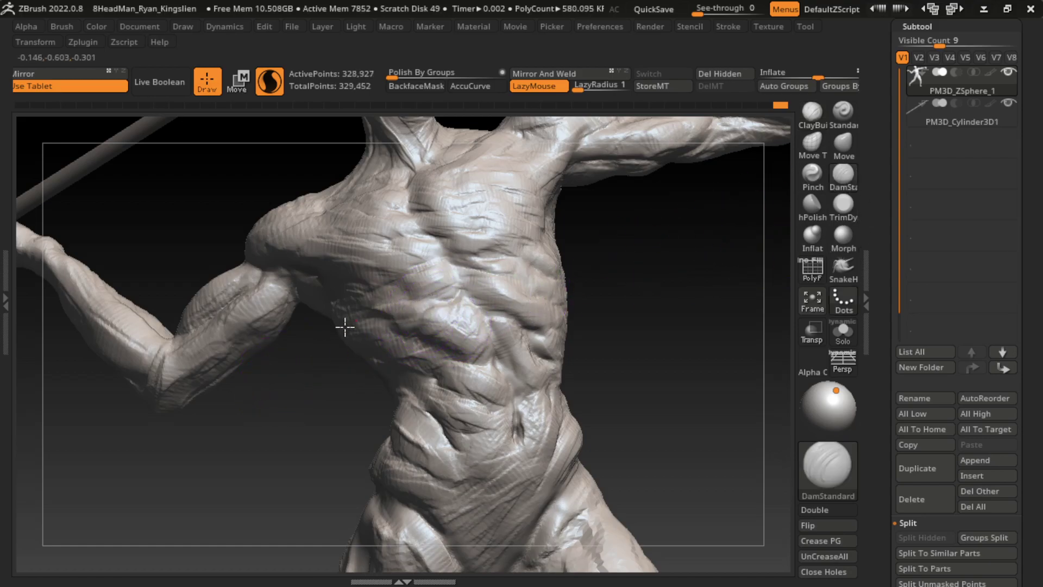
click(812, 111)
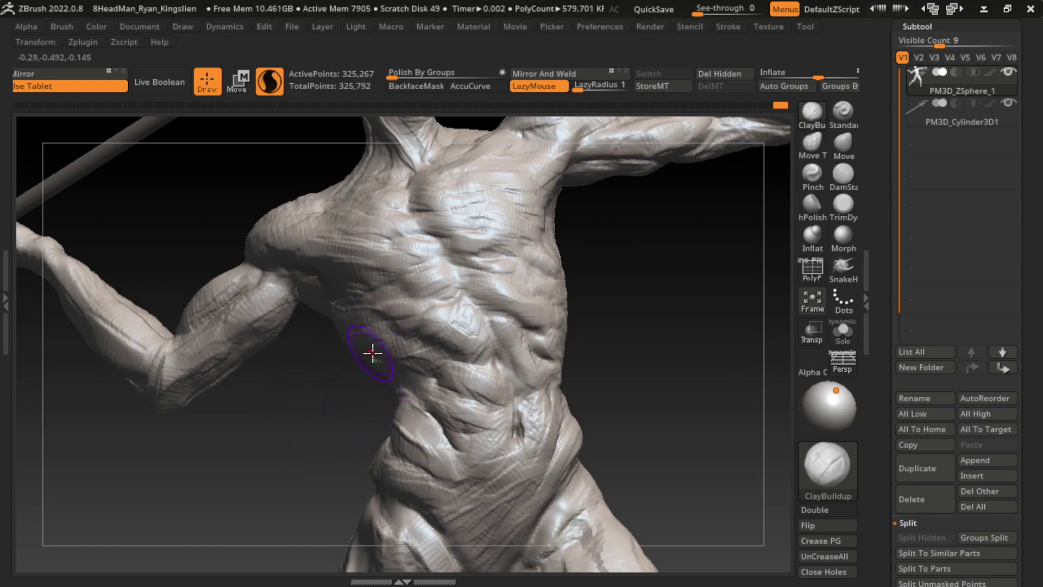
drag(388, 331, 396, 326)
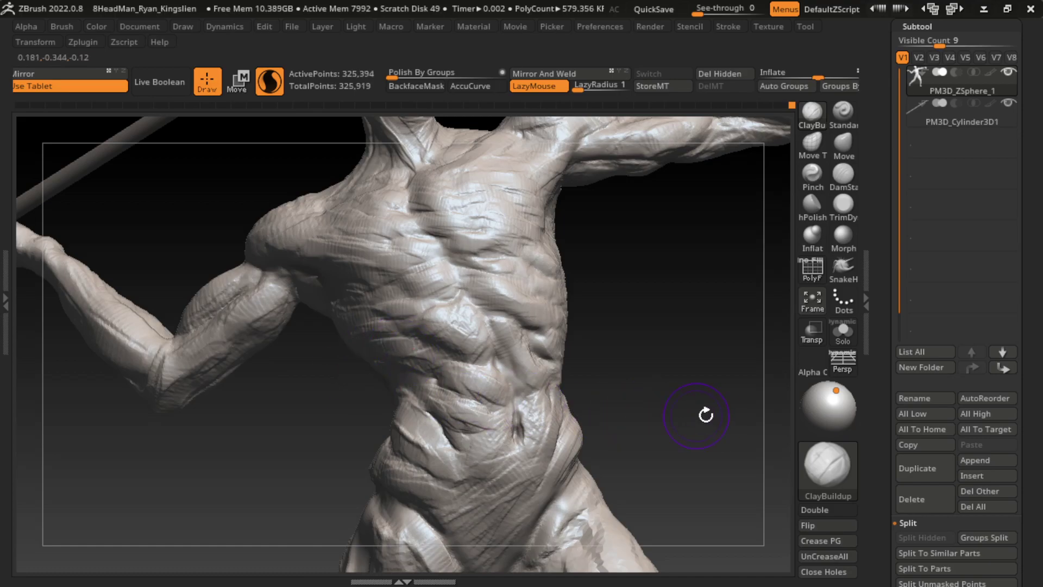
mouse_move(705, 412)
mouse_down()
mouse_move(645, 368)
mouse_move(673, 295)
mouse_up()
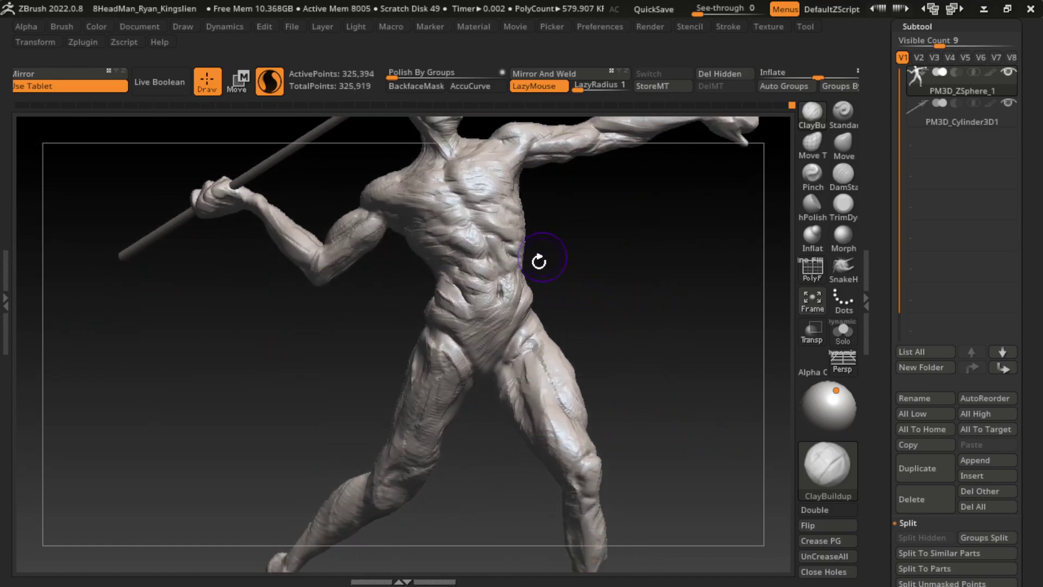
Build up the front thigh and lower leg, Shift-smoothing the inner thigh and knee
mouse_move(536, 348)
mouse_down()
mouse_move(531, 387)
mouse_move(554, 380)
mouse_move(582, 413)
mouse_move(566, 353)
mouse_move(589, 413)
mouse_up()
drag(559, 353, 540, 326)
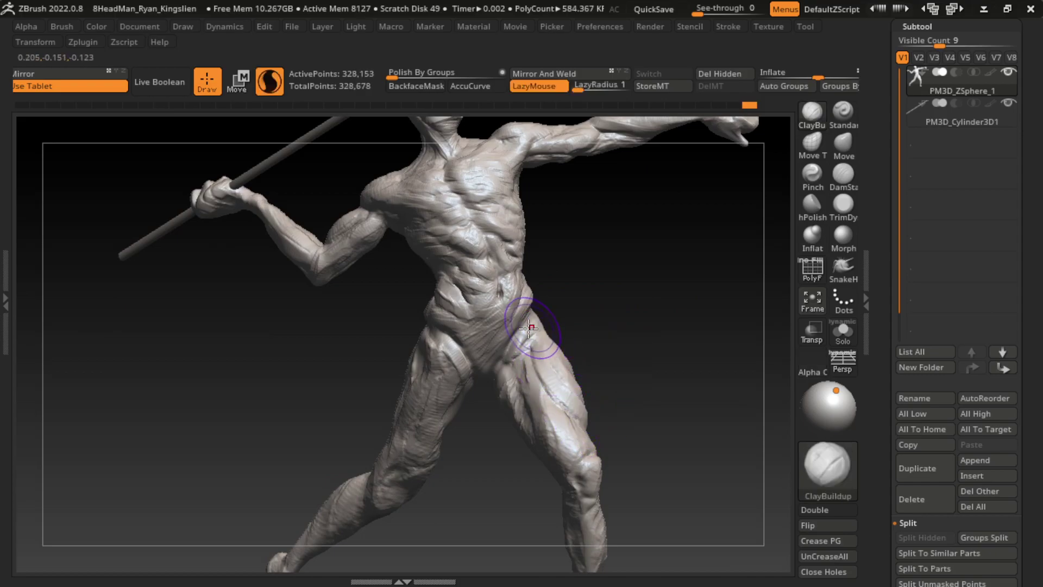
shift+drag(538, 379, 529, 413)
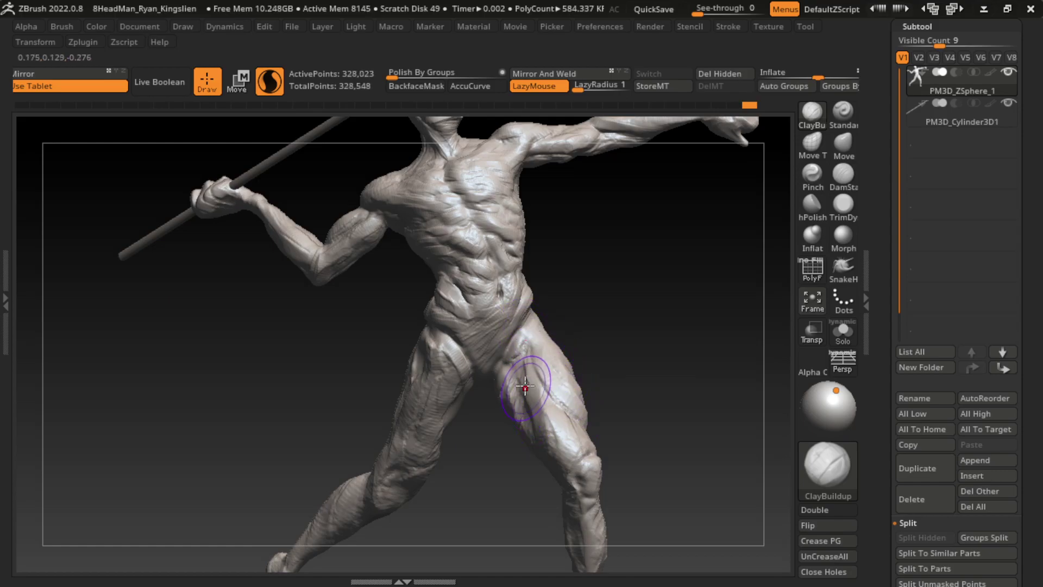
shift+drag(519, 340, 523, 356)
mouse_move(524, 401)
shift+mouse_down()
mouse_move(538, 434)
mouse_move(553, 429)
mouse_move(581, 451)
mouse_move(572, 494)
shift+mouse_up()
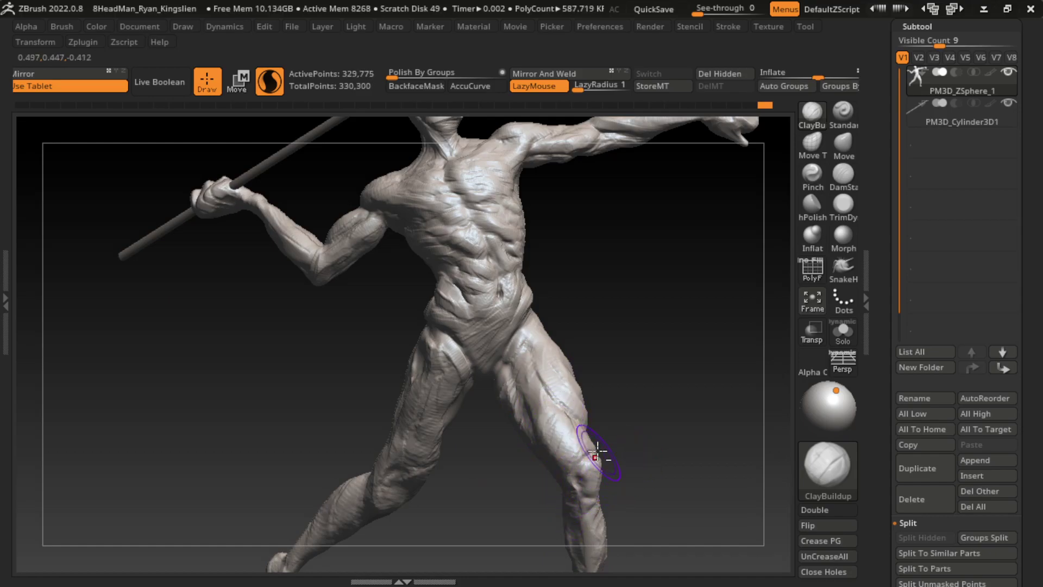
shift+drag(597, 450, 612, 461)
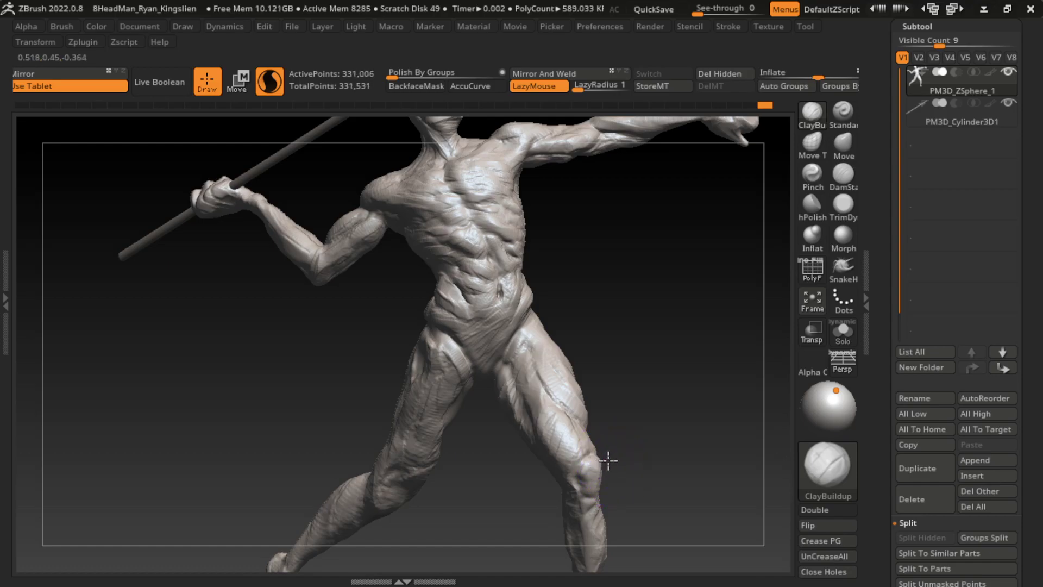
drag(595, 462, 566, 543)
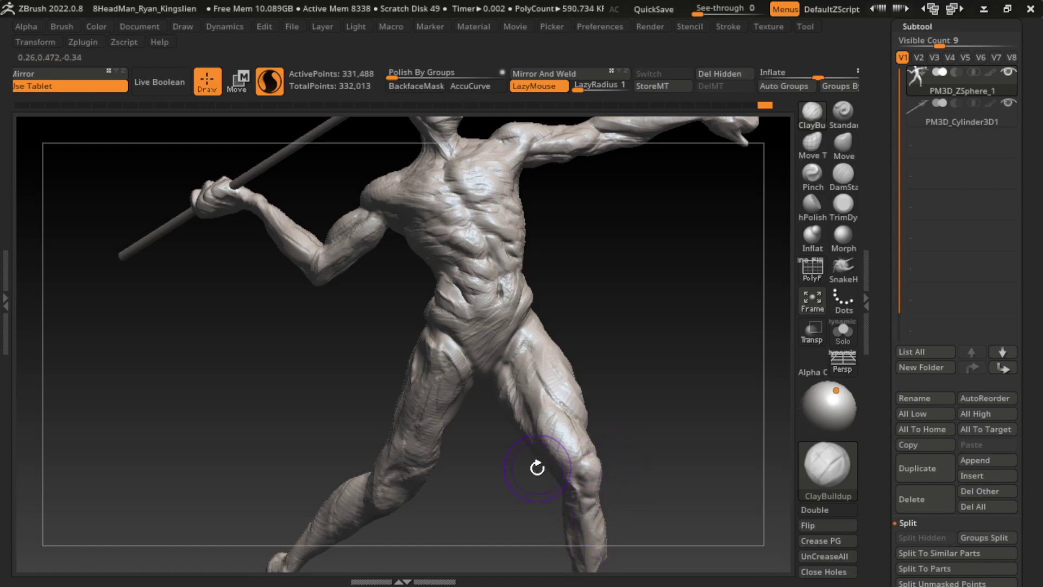
drag(524, 488, 496, 415)
mouse_move(524, 466)
mouse_down()
mouse_move(485, 401)
mouse_move(491, 445)
mouse_move(477, 421)
mouse_move(471, 437)
mouse_up()
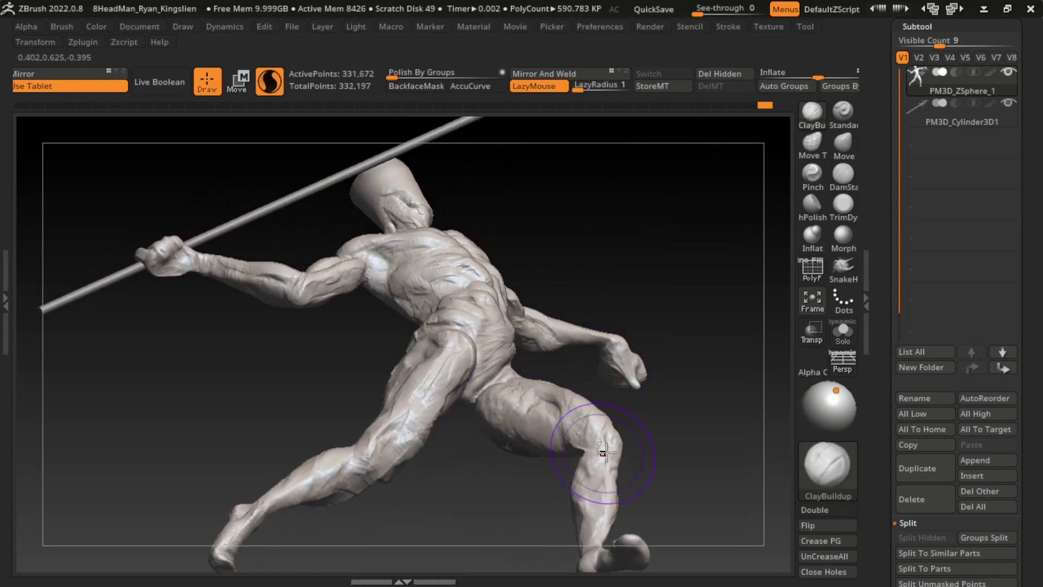
Frame the legs and define the kneecap with a DamStandard crease and ClayBuildup fill
mouse_move(603, 452)
mouse_down()
mouse_move(656, 480)
mouse_move(625, 426)
mouse_move(445, 424)
mouse_move(435, 442)
mouse_move(419, 405)
mouse_move(459, 349)
mouse_up()
key(s)
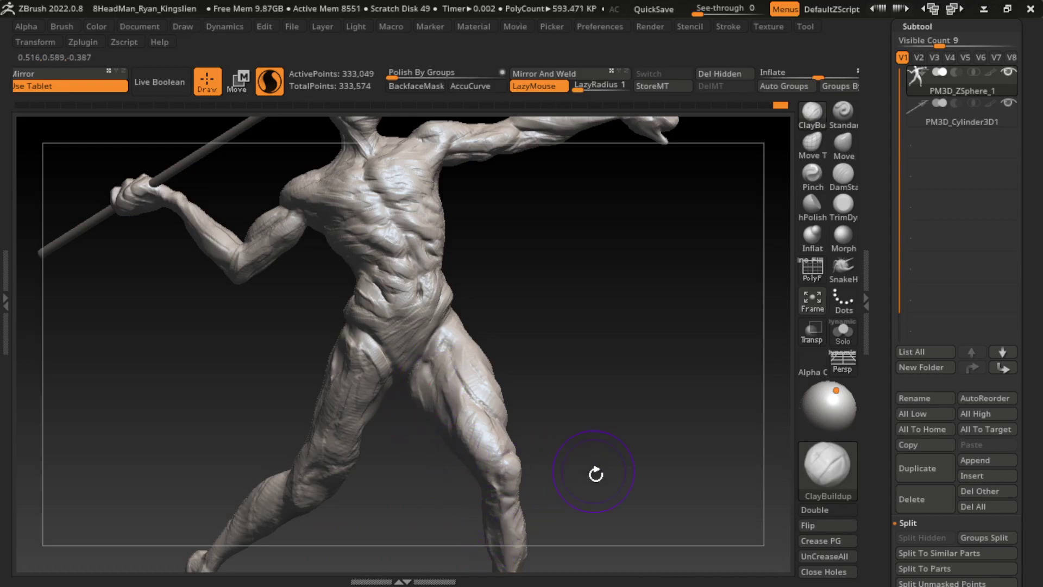
alt+drag(595, 474, 596, 287)
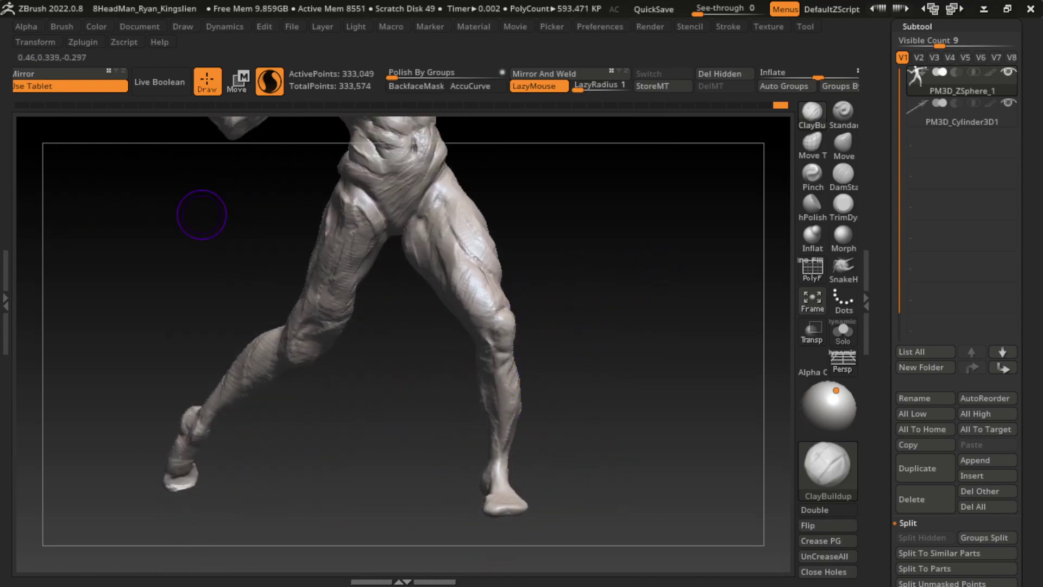
drag(506, 304, 495, 359)
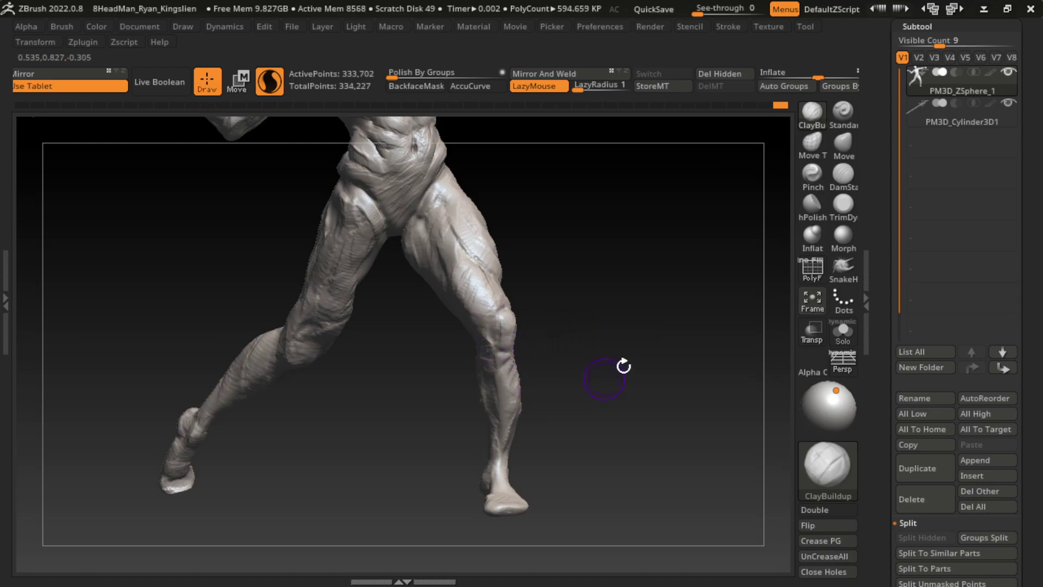
click(843, 174)
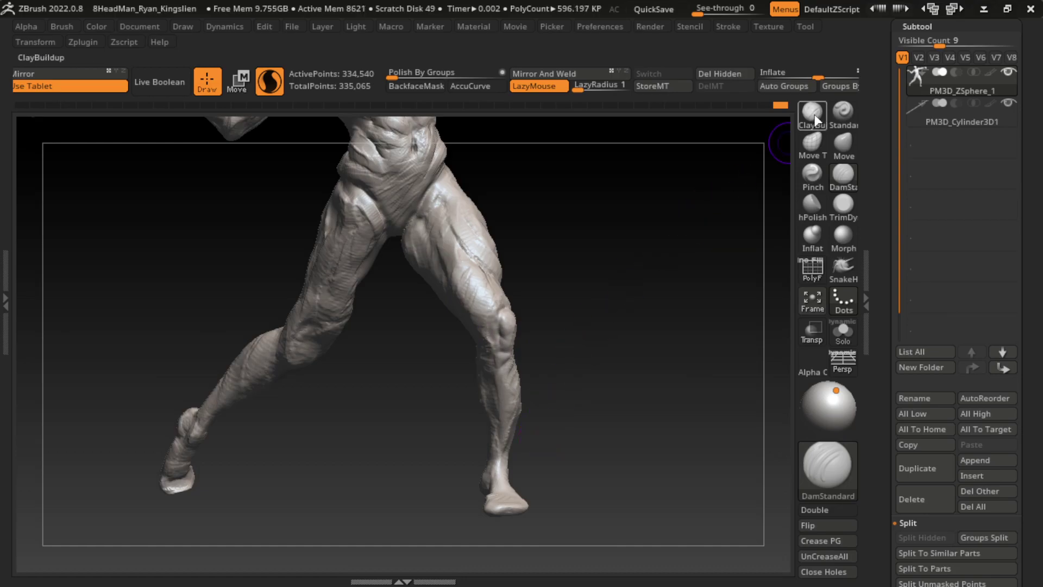
mouse_move(477, 303)
mouse_down()
mouse_move(507, 336)
mouse_move(508, 402)
mouse_up()
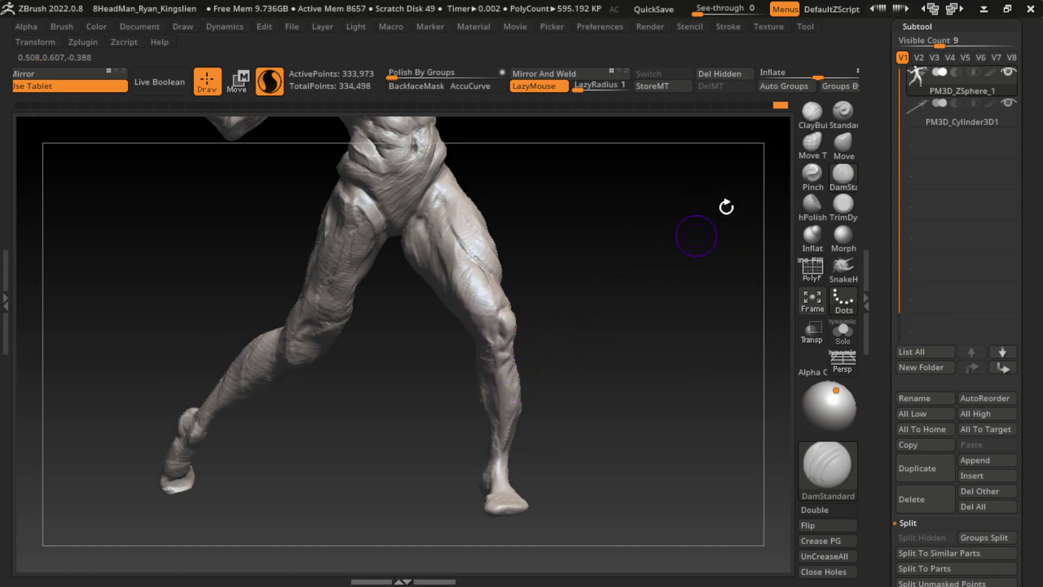
click(812, 111)
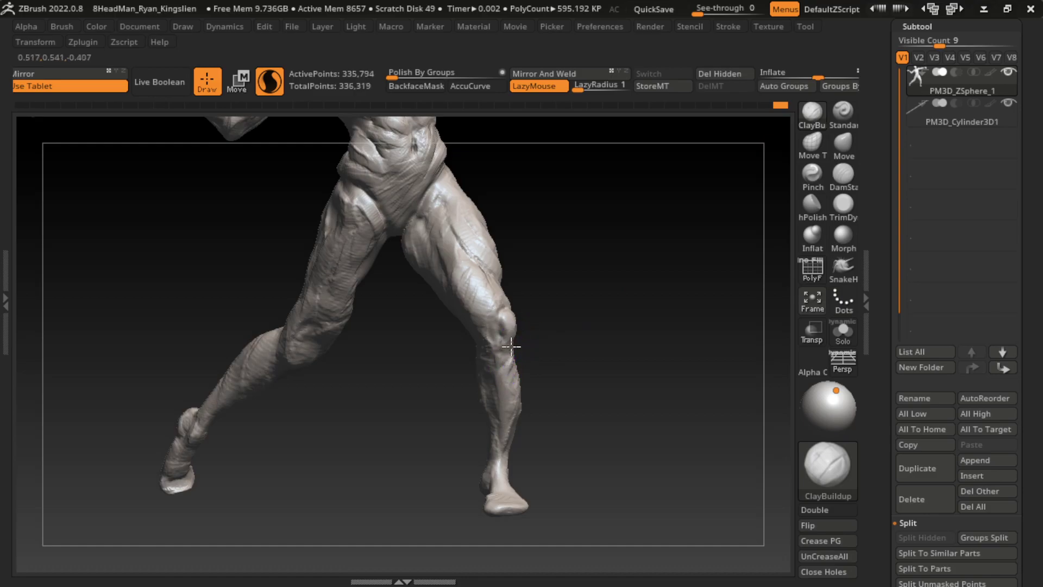
drag(510, 346, 524, 346)
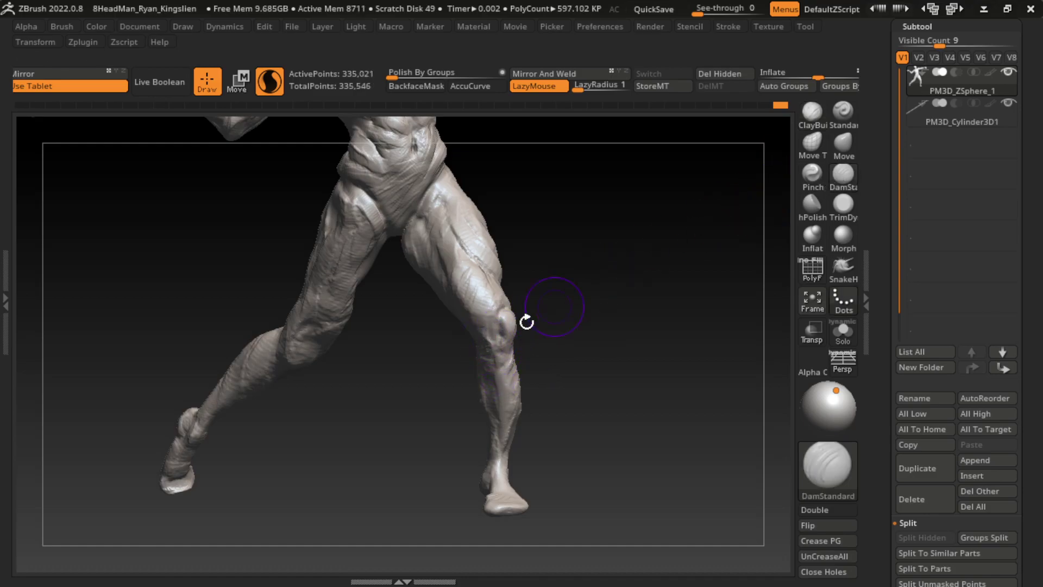
drag(496, 341, 489, 356)
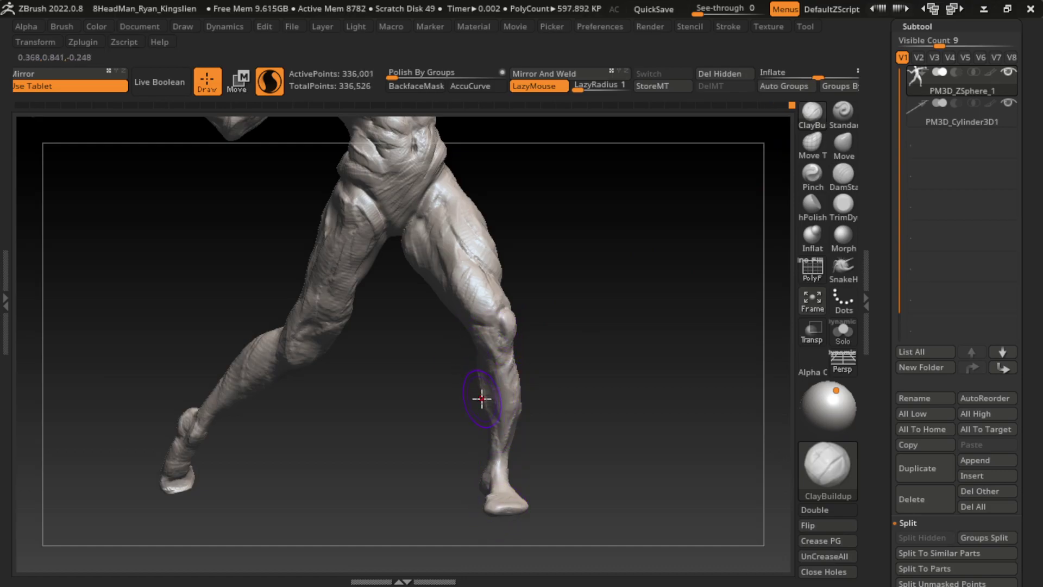
Decline Dynamic Subdiv and return to the ClayBuildup brush around the legs
mouse_move(468, 367)
mouse_down()
mouse_move(570, 449)
mouse_move(481, 412)
mouse_up()
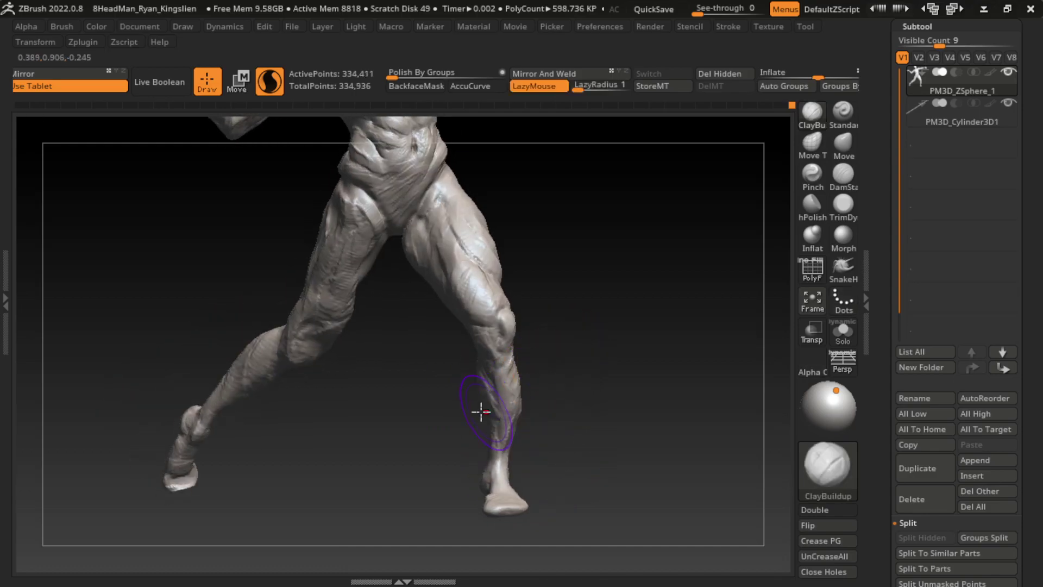
drag(570, 431, 591, 392)
key(s)
key(d)
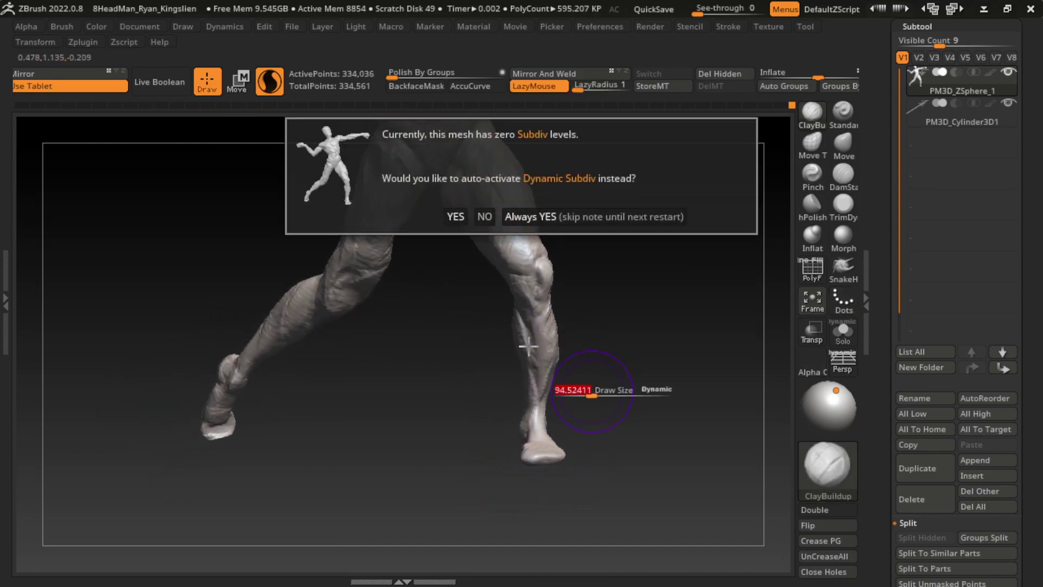
click(484, 217)
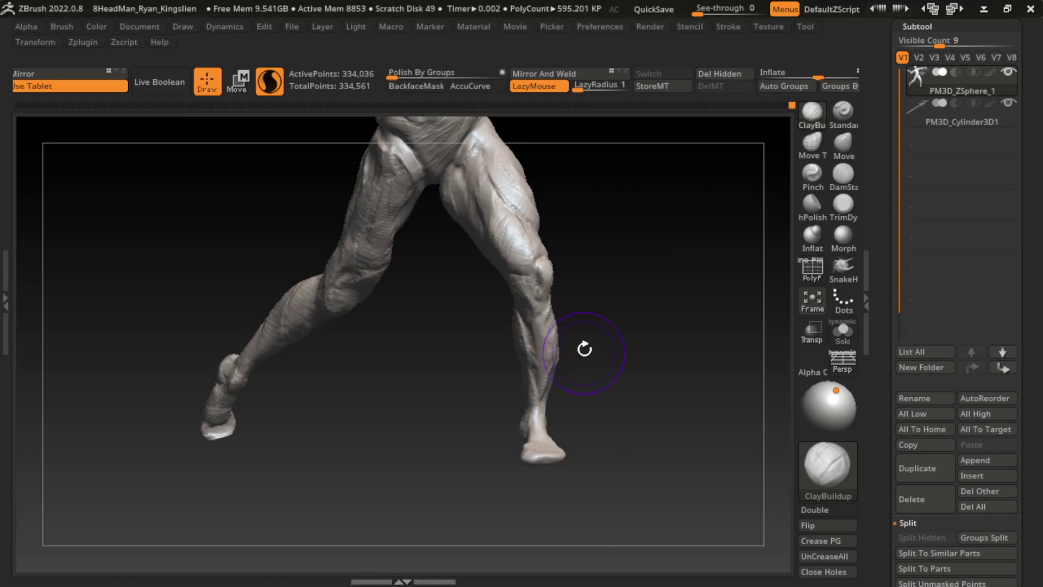
click(843, 204)
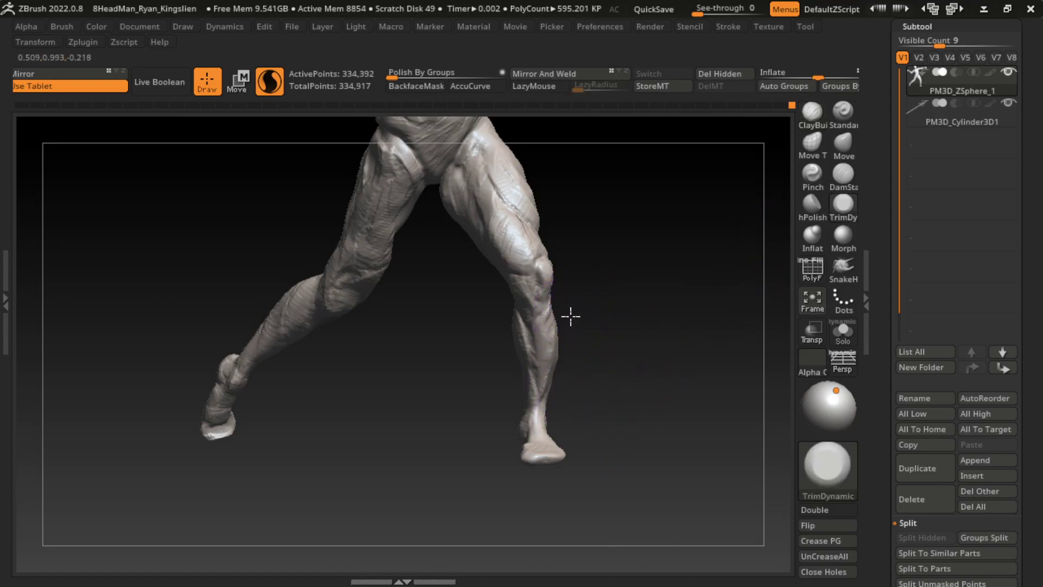
click(812, 112)
Reshape the lower leg above the foot and add small edits around the hip
drag(552, 423, 559, 408)
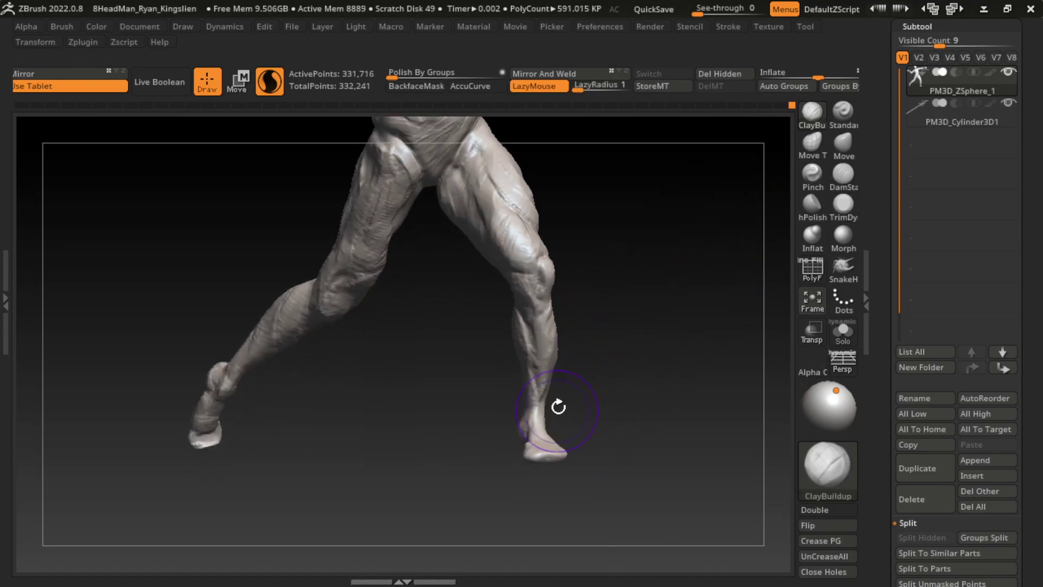
mouse_move(533, 368)
mouse_down()
mouse_move(587, 457)
mouse_move(533, 390)
mouse_move(543, 418)
mouse_up()
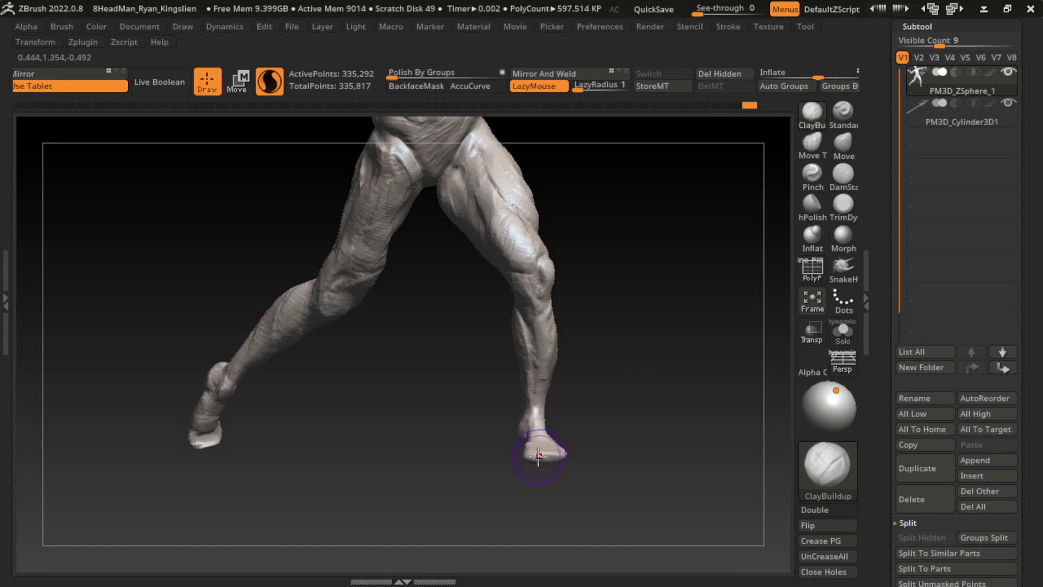
mouse_move(620, 188)
mouse_down()
mouse_move(617, 247)
mouse_move(451, 217)
mouse_up()
mouse_move(425, 321)
mouse_down()
mouse_move(578, 296)
mouse_move(598, 337)
mouse_move(457, 326)
mouse_move(434, 353)
mouse_up()
mouse_move(570, 380)
mouse_down()
mouse_move(605, 485)
mouse_move(622, 445)
mouse_up()
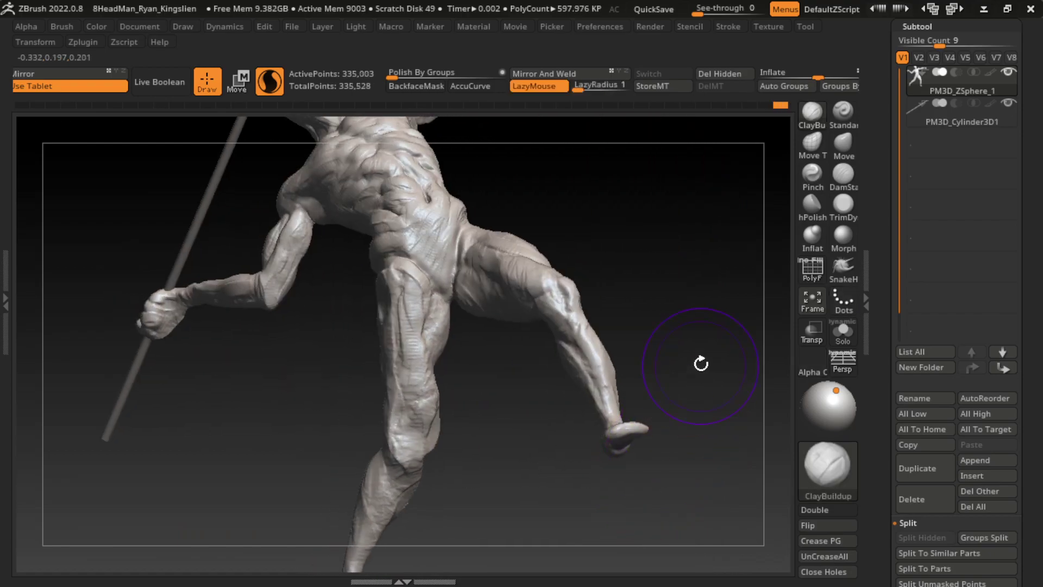
Build up the hip and front thigh muscles, undoing one inner-thigh stroke
drag(703, 299, 663, 198)
mouse_move(541, 263)
mouse_down()
mouse_move(496, 333)
mouse_move(439, 367)
mouse_up()
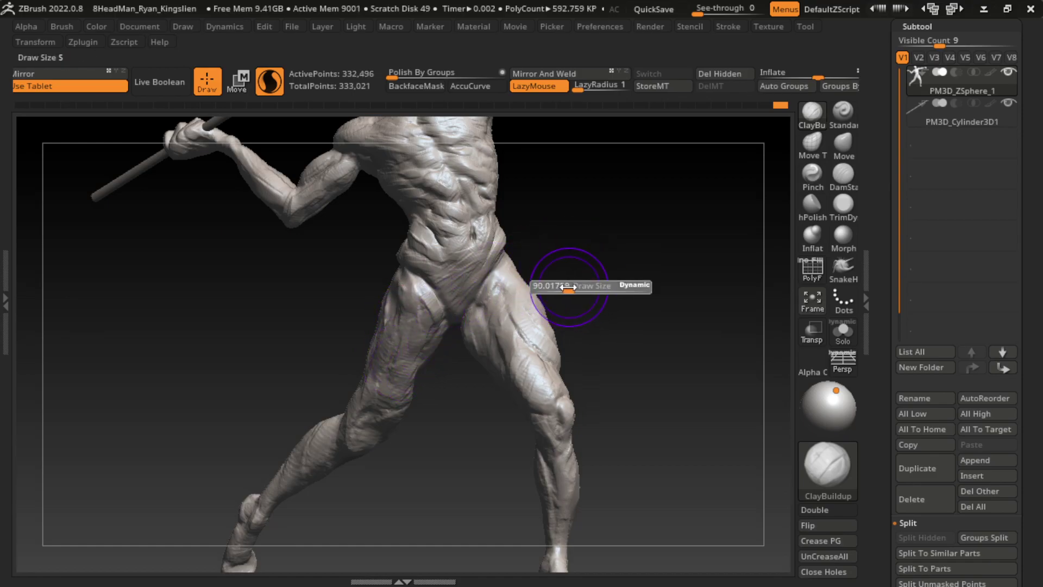
drag(407, 306, 415, 349)
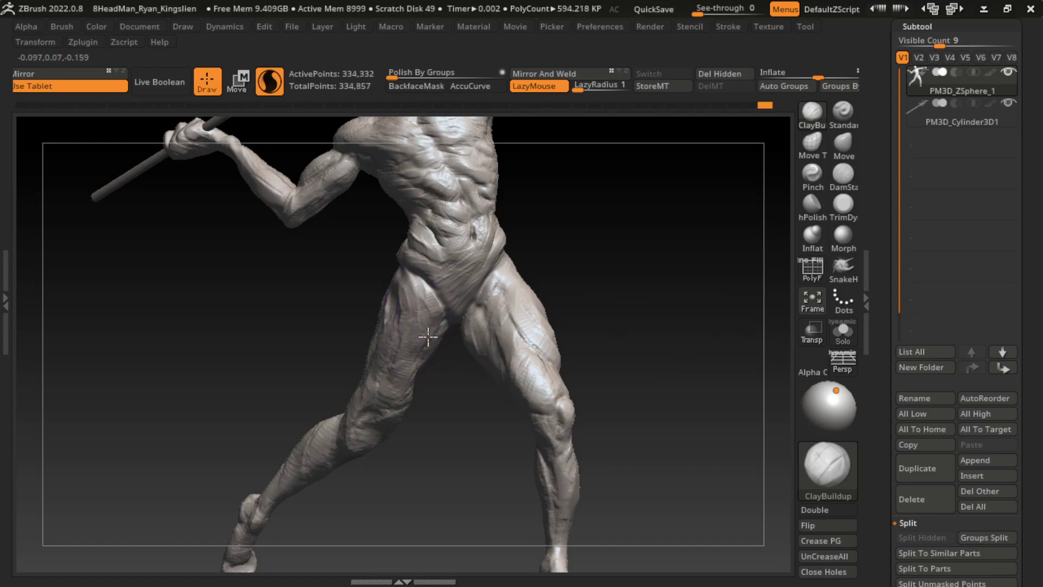
key(ctrl+z)
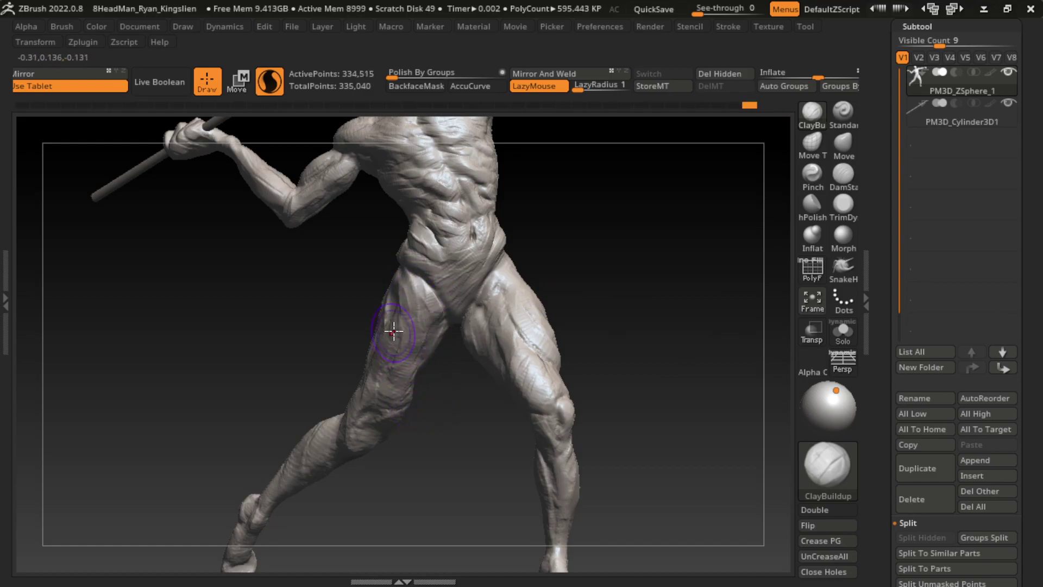
drag(400, 304, 383, 402)
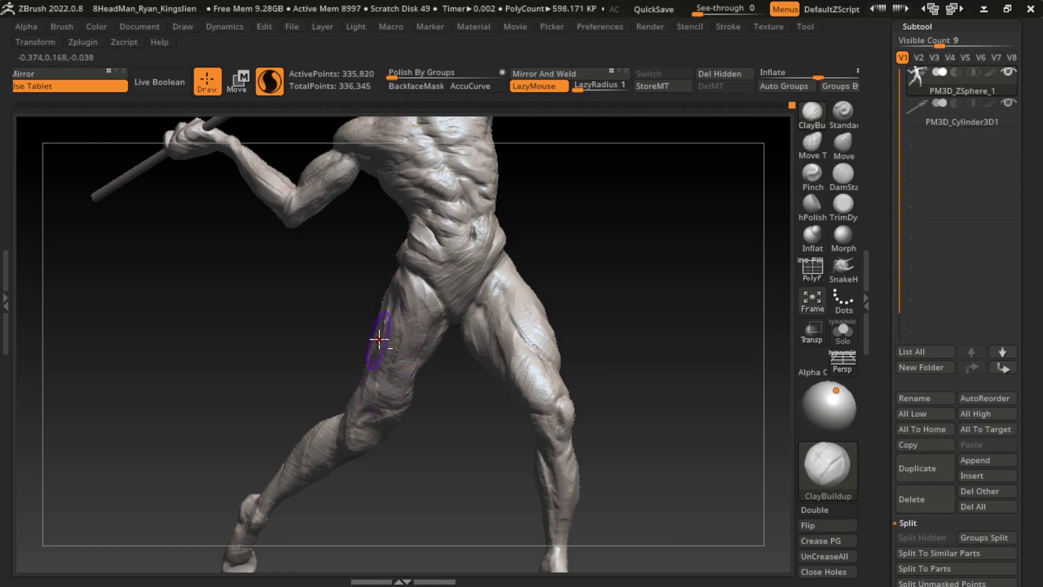
mouse_move(390, 308)
mouse_down()
mouse_move(379, 333)
mouse_move(383, 446)
mouse_up()
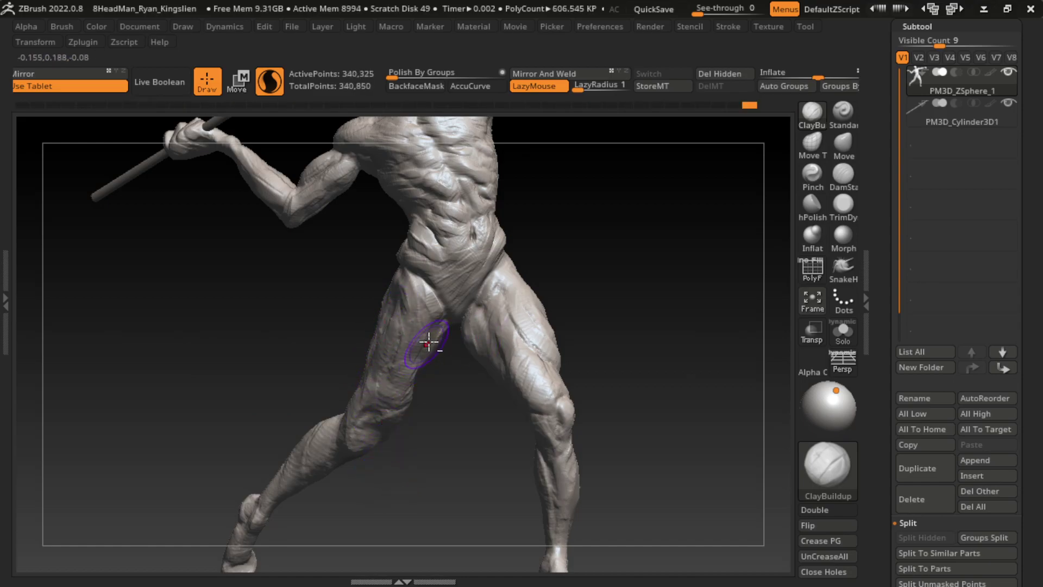
drag(428, 341, 415, 369)
Resize the brush and shape the knee and shin with clay strokes
key(s)
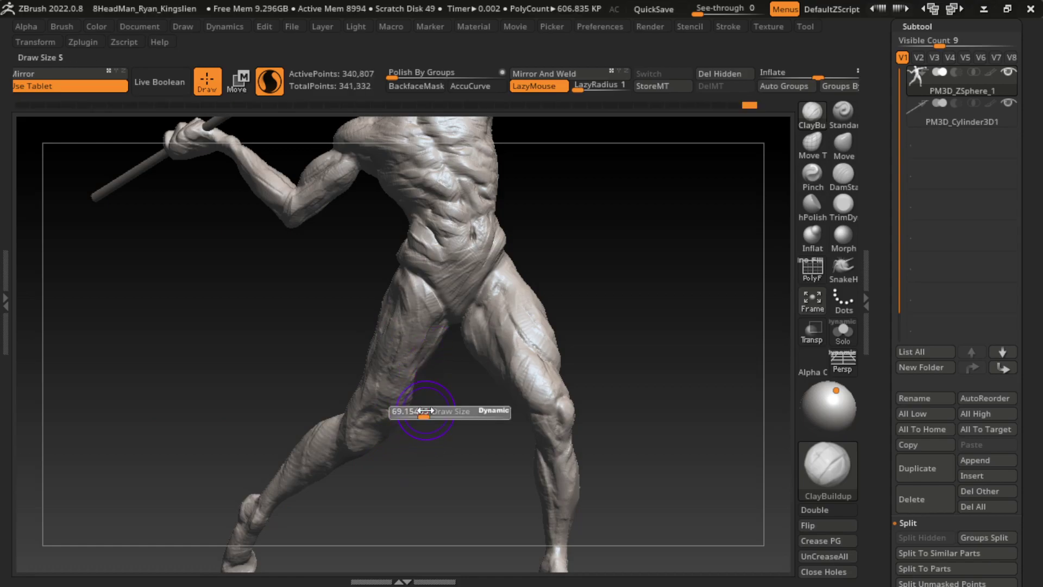
drag(418, 405, 380, 434)
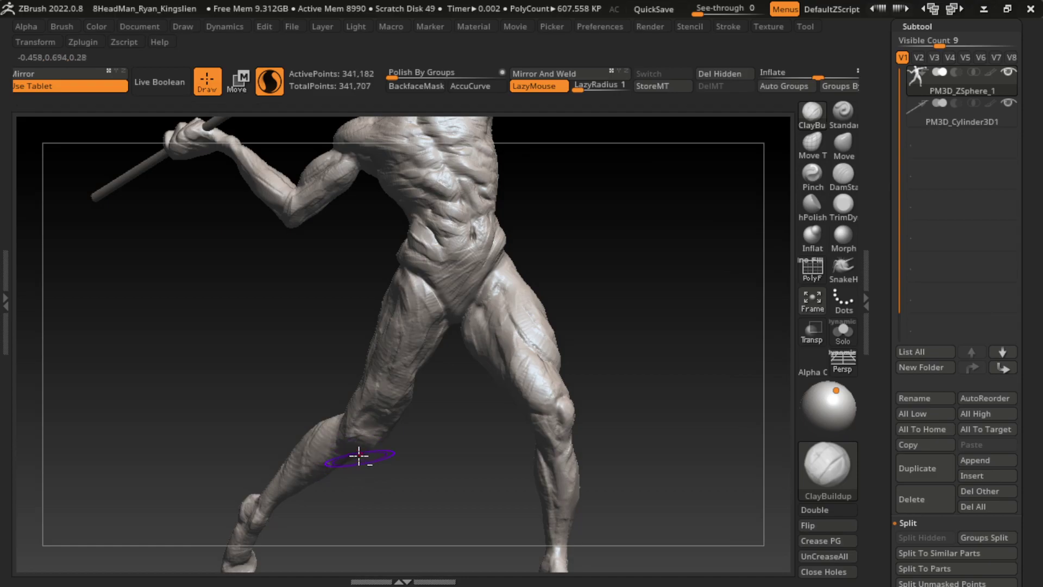
drag(359, 455, 350, 432)
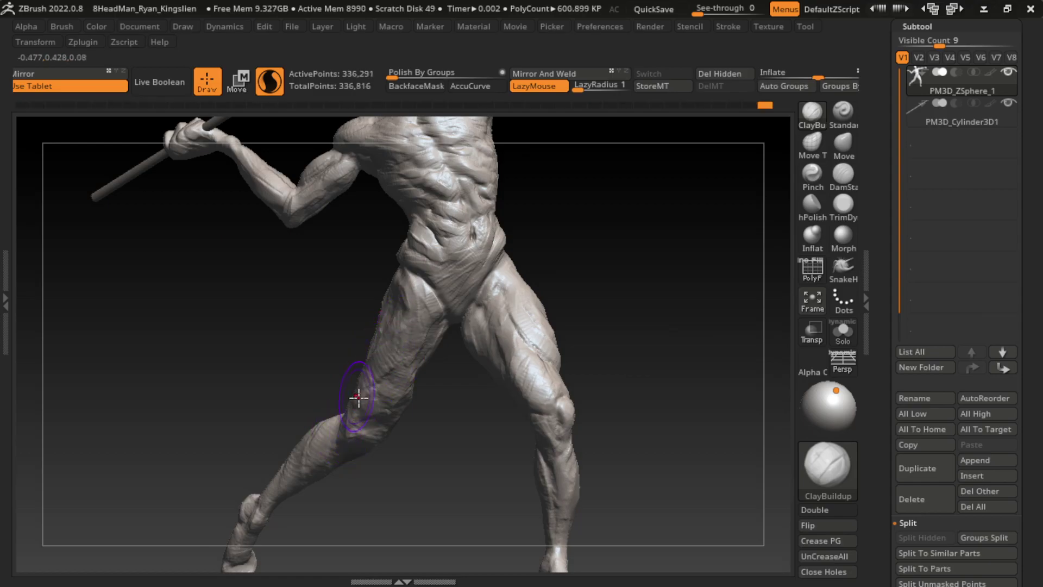
drag(353, 386, 367, 384)
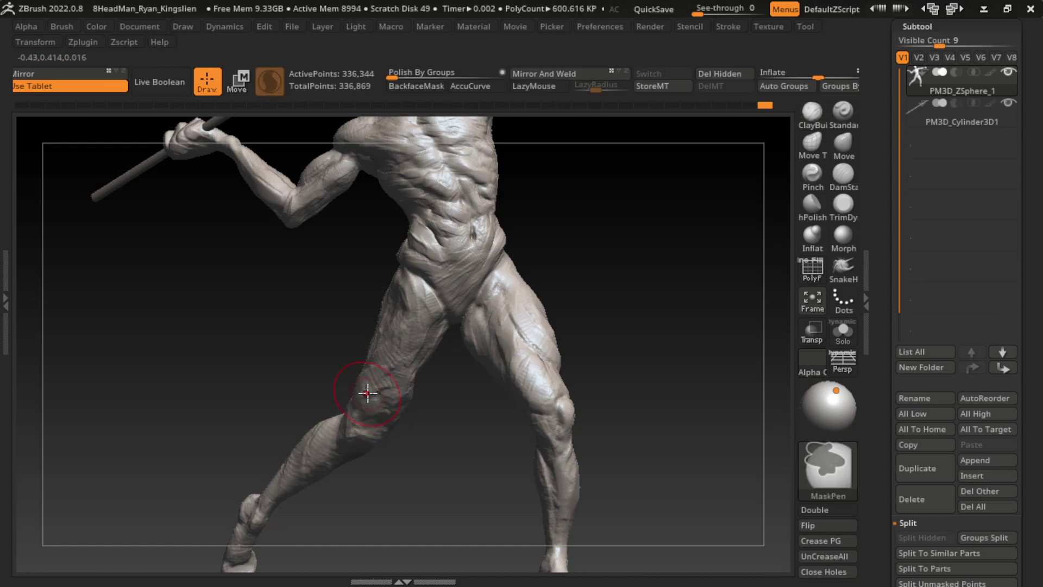
mouse_move(359, 436)
mouse_down()
mouse_move(346, 427)
mouse_move(326, 472)
mouse_up()
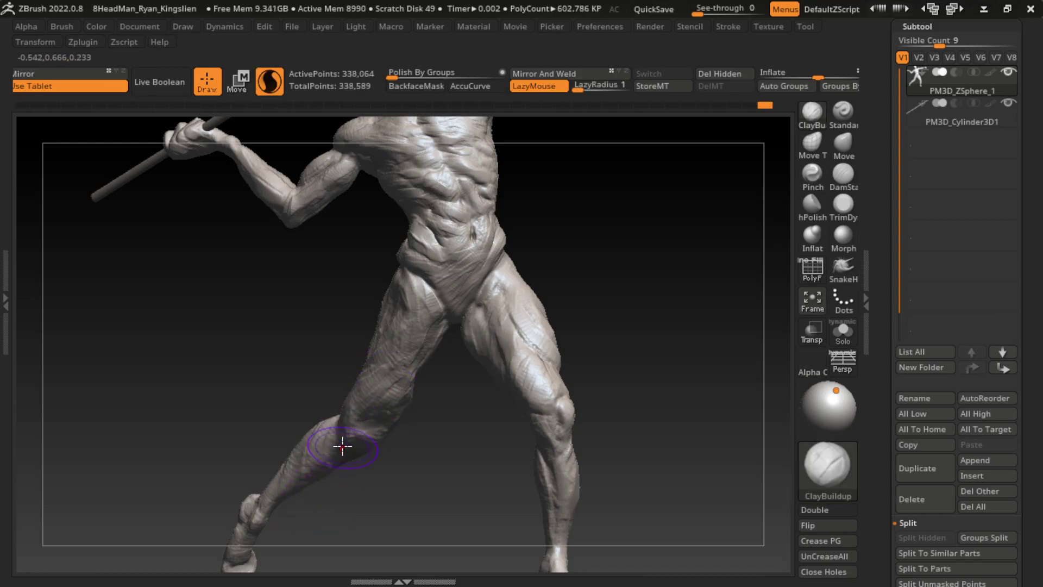
mouse_move(343, 438)
mouse_down()
mouse_move(306, 470)
mouse_move(326, 410)
mouse_move(310, 422)
mouse_move(312, 474)
mouse_move(291, 489)
mouse_up()
mouse_move(334, 430)
mouse_down()
mouse_move(303, 490)
mouse_move(348, 458)
mouse_up()
mouse_move(320, 533)
mouse_down()
mouse_move(340, 493)
mouse_move(400, 494)
mouse_move(624, 256)
mouse_move(554, 275)
mouse_up()
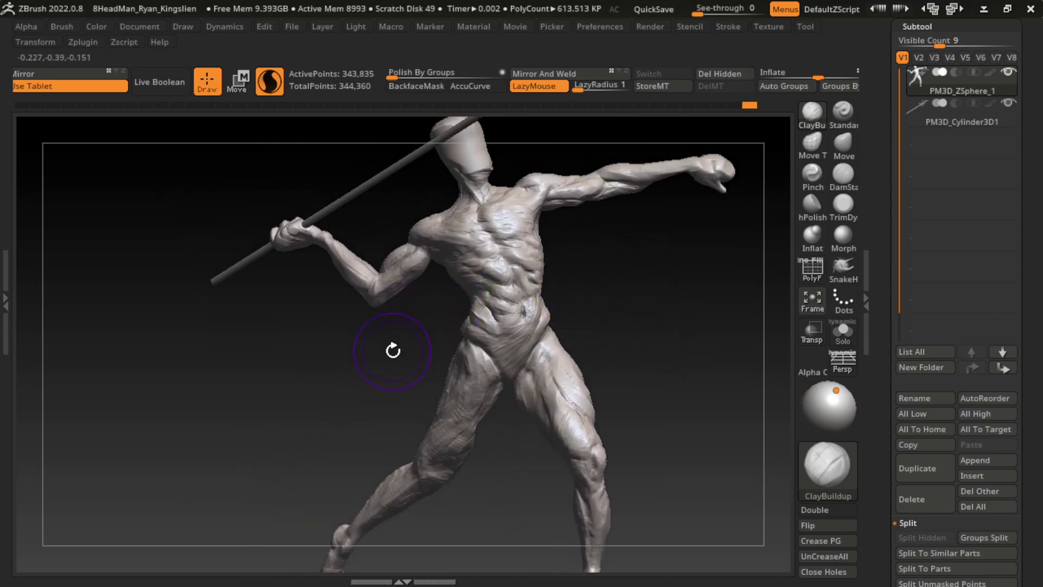
Enlarge the brush to a much larger size and switch to the Move brush
key(s)
mouse_move(393, 351)
mouse_down()
mouse_move(383, 335)
mouse_move(348, 375)
mouse_up()
drag(668, 296, 617, 361)
key(s)
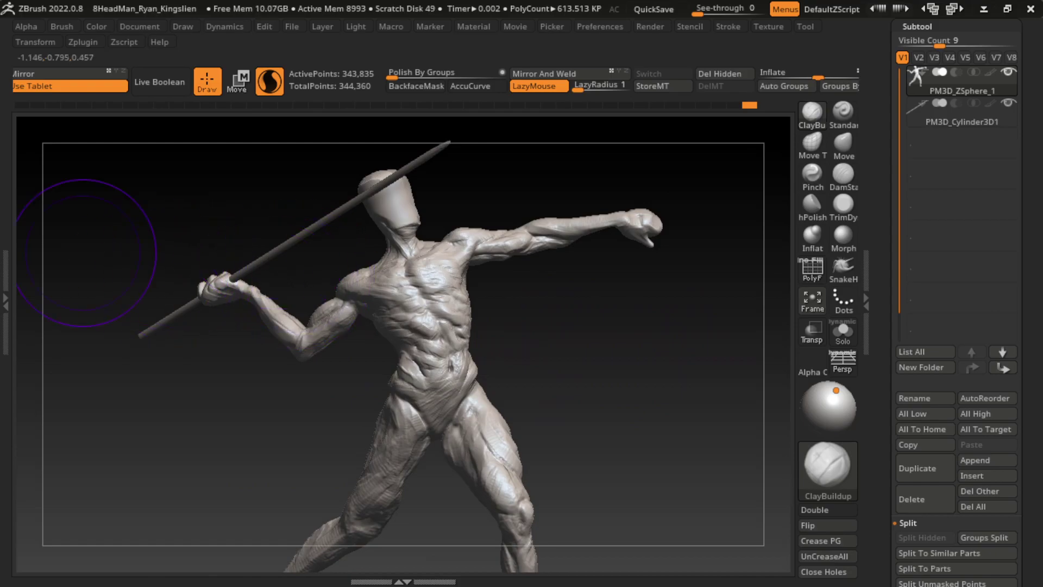
mouse_move(84, 252)
mouse_down()
mouse_move(570, 326)
mouse_move(616, 440)
mouse_move(619, 338)
mouse_move(639, 342)
mouse_up()
key(s)
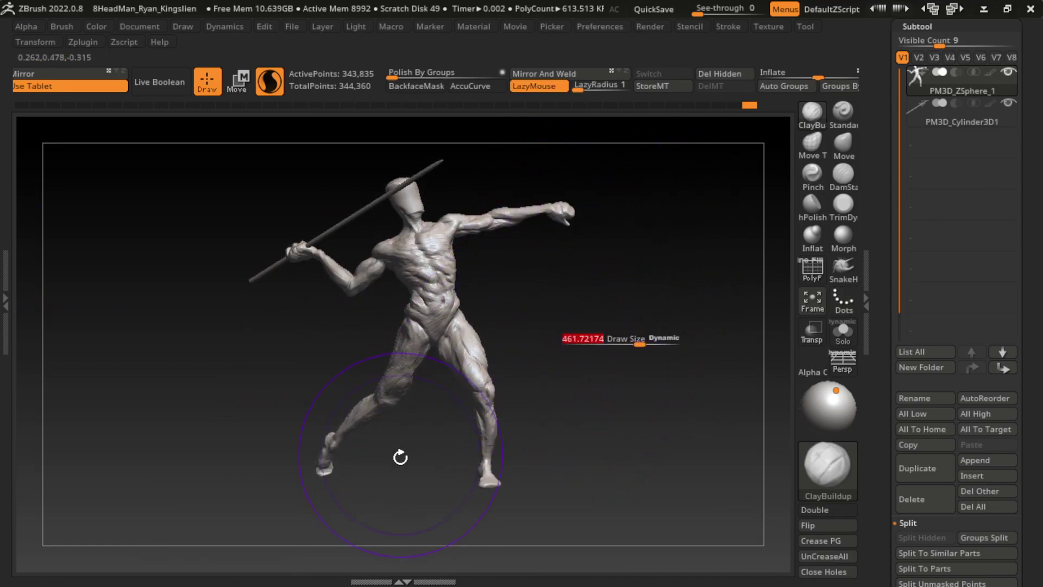
drag(400, 458, 414, 458)
click(843, 143)
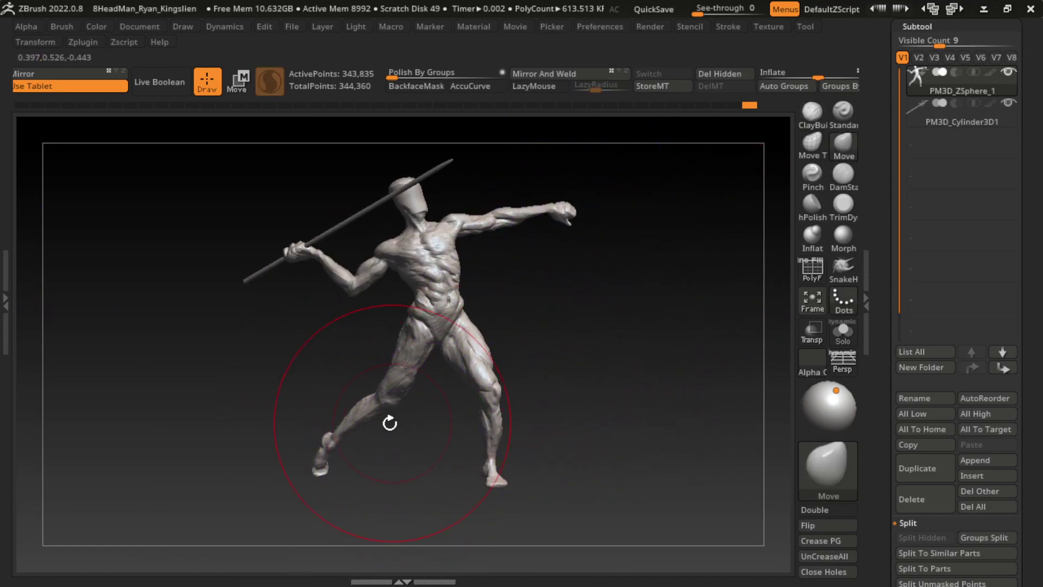
mouse_move(390, 422)
mouse_down()
mouse_move(354, 427)
mouse_move(295, 475)
mouse_up()
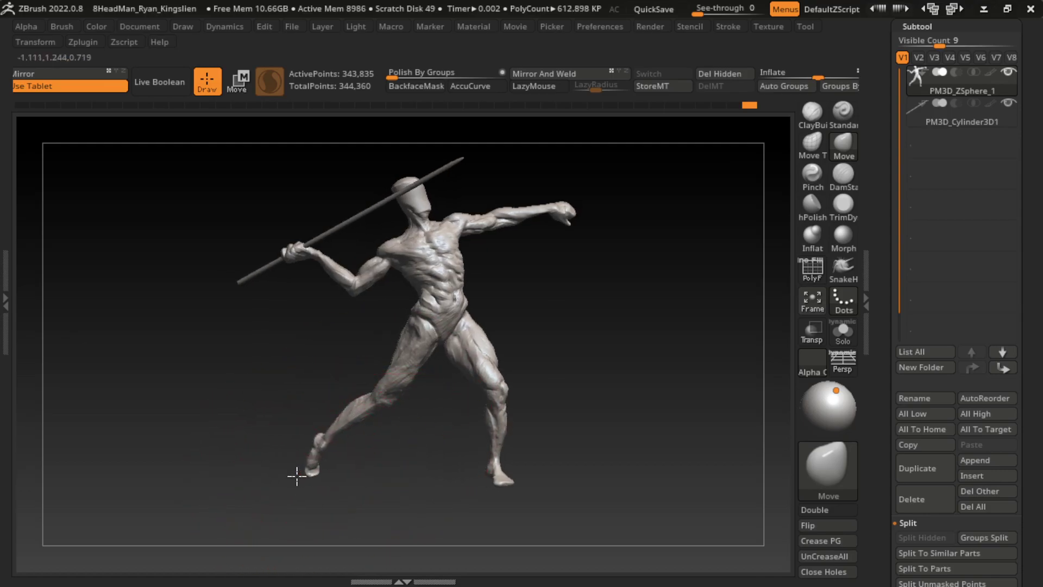
Push the right knee and lower leg outward and reshape the hand gripping the spear end
drag(498, 383, 513, 385)
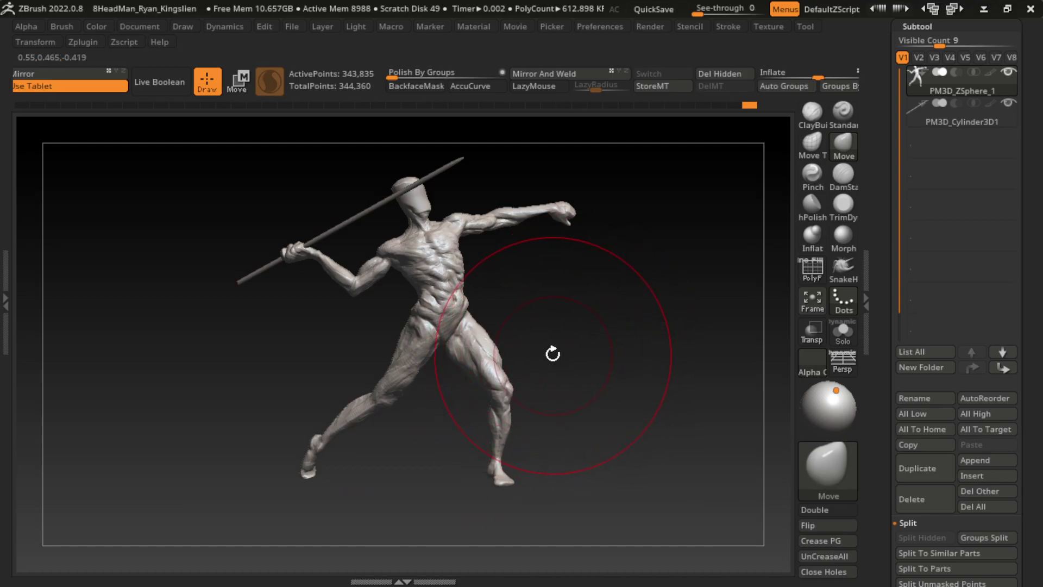
drag(565, 342, 468, 298)
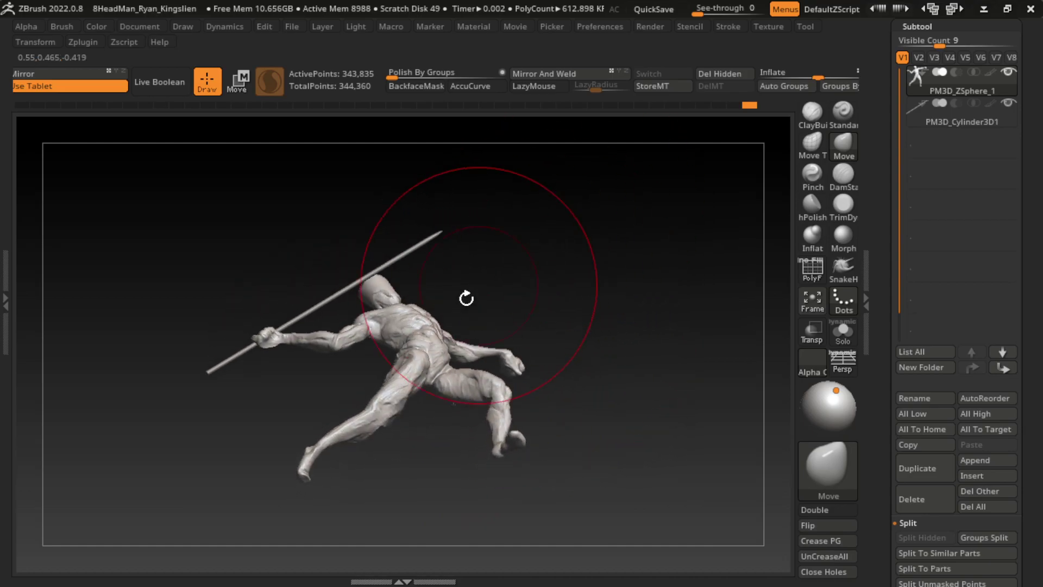
mouse_move(448, 260)
mouse_down()
mouse_move(538, 185)
mouse_move(513, 256)
mouse_up()
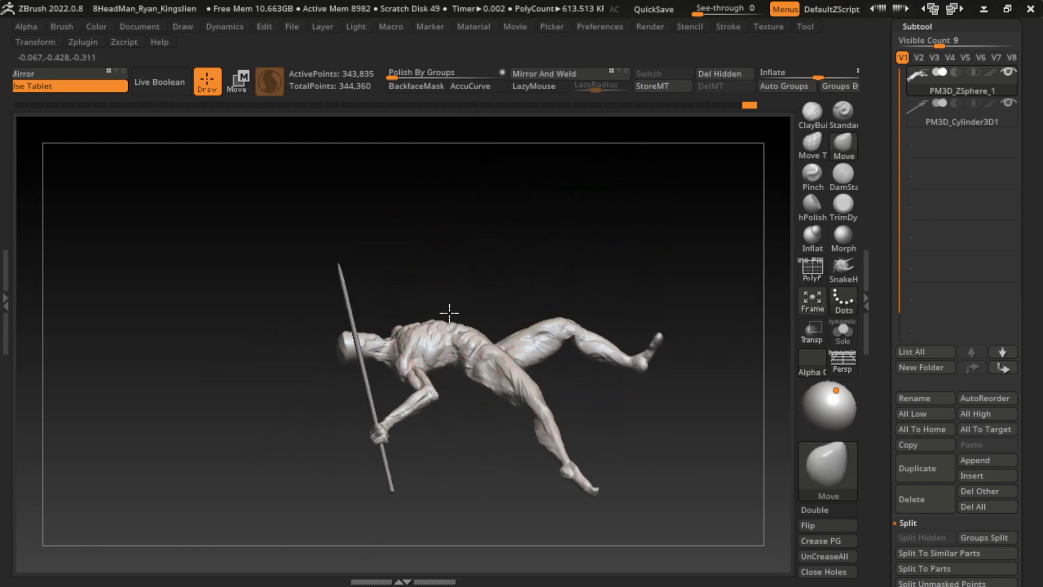
mouse_move(642, 184)
mouse_down()
mouse_move(596, 161)
mouse_move(669, 154)
mouse_up()
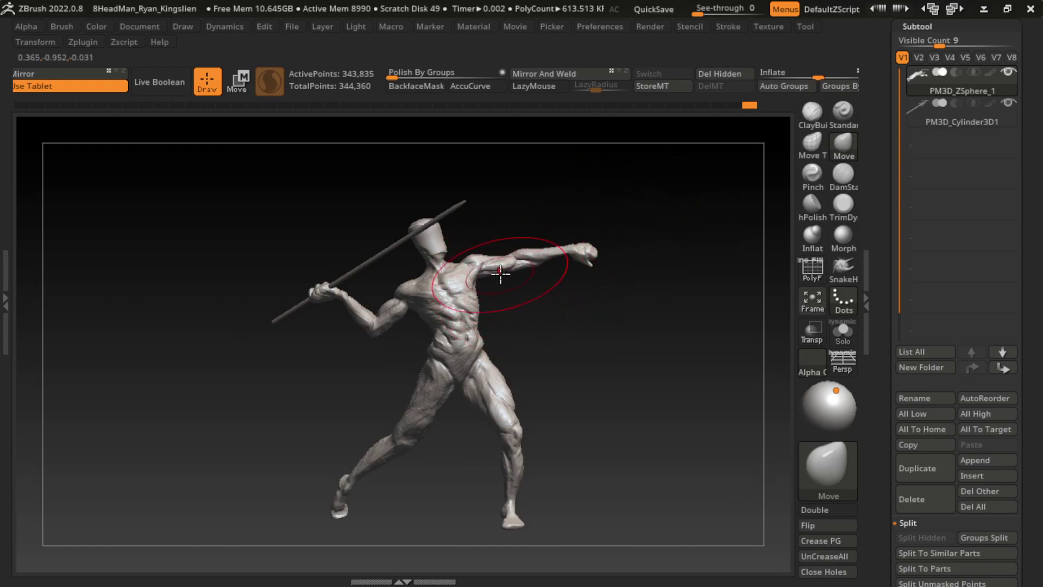
drag(612, 303, 515, 262)
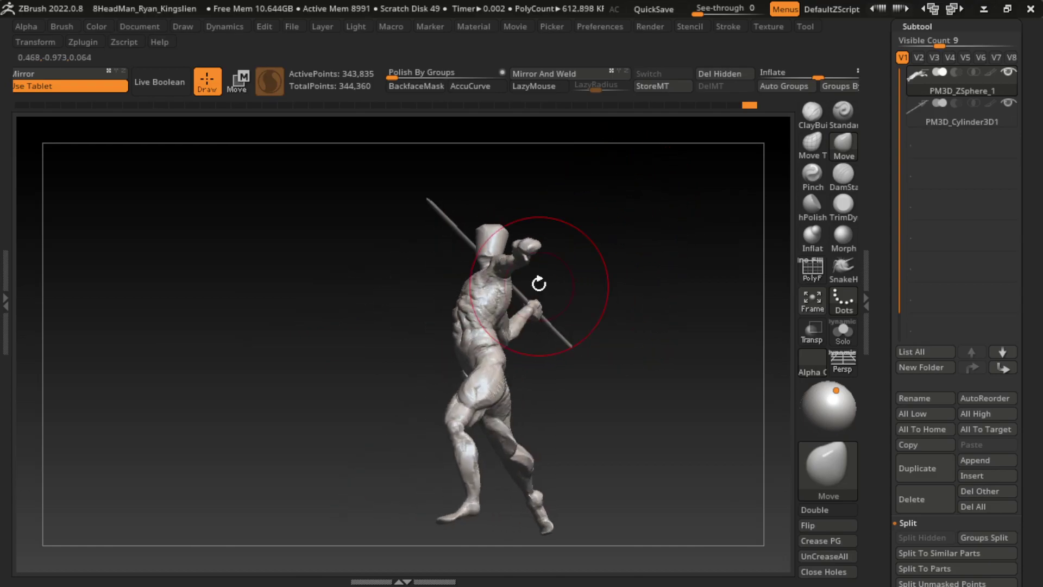
mouse_move(630, 228)
mouse_down()
mouse_move(691, 263)
mouse_move(542, 278)
mouse_up()
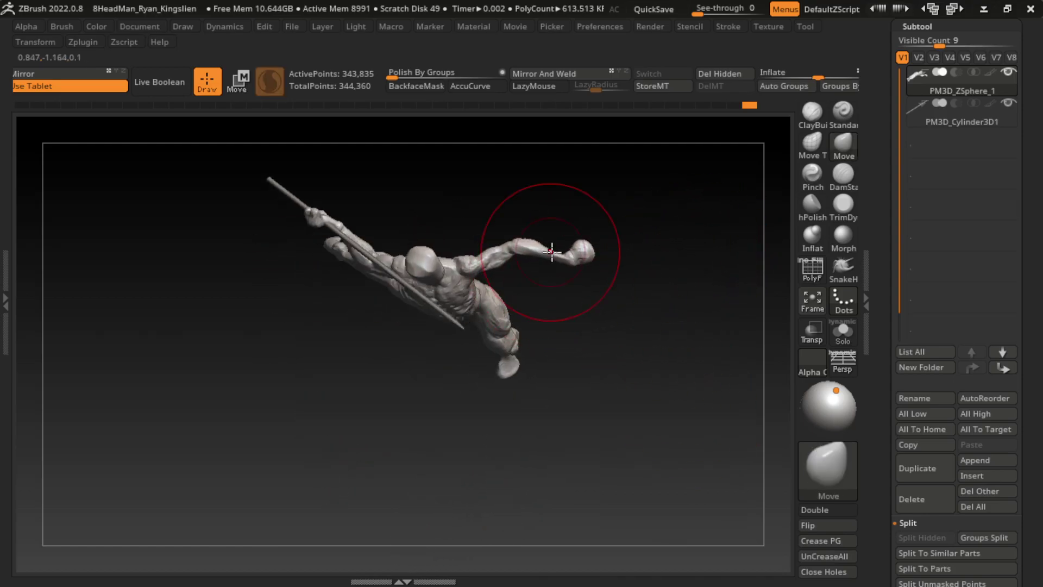
drag(541, 226, 649, 144)
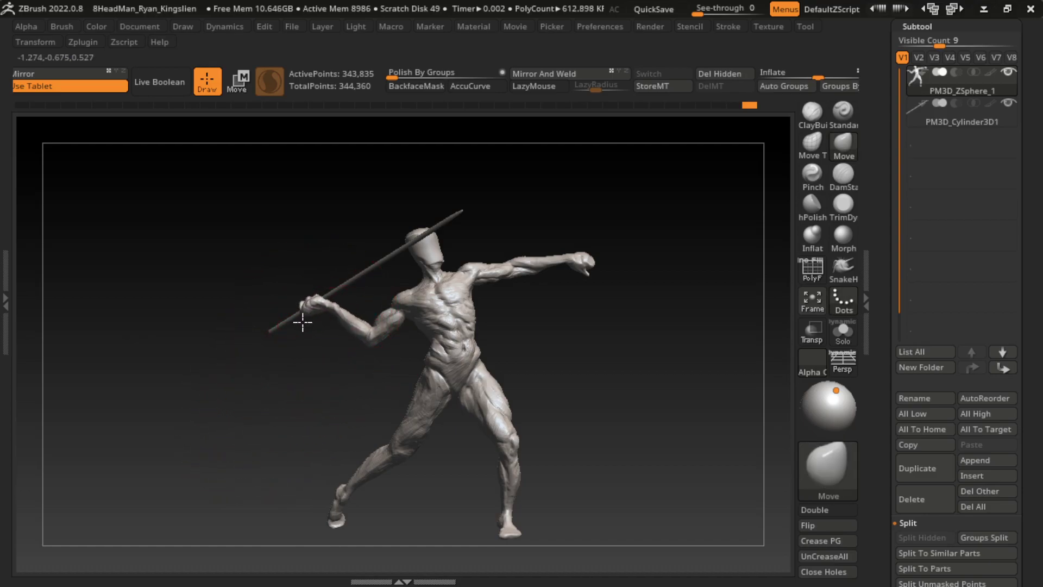
drag(302, 323, 299, 324)
mouse_move(650, 390)
mouse_down()
mouse_move(672, 396)
mouse_move(657, 405)
mouse_move(676, 405)
mouse_move(554, 379)
mouse_move(594, 372)
mouse_move(386, 273)
mouse_up()
Select the spear subtool, shift it slightly down-left with Move Transpose, then return to Draw mode
alt+click(381, 244)
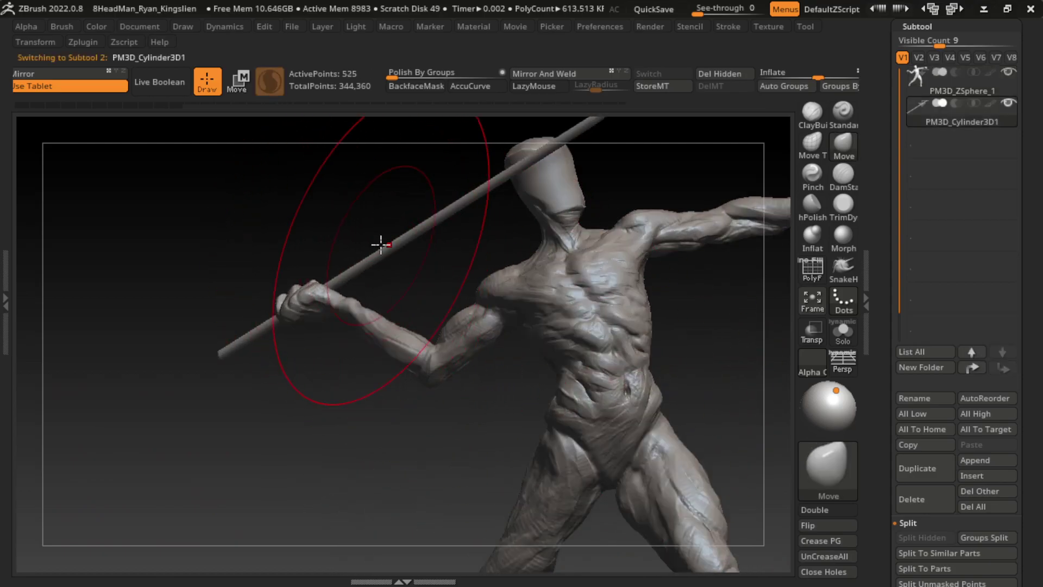
key(w)
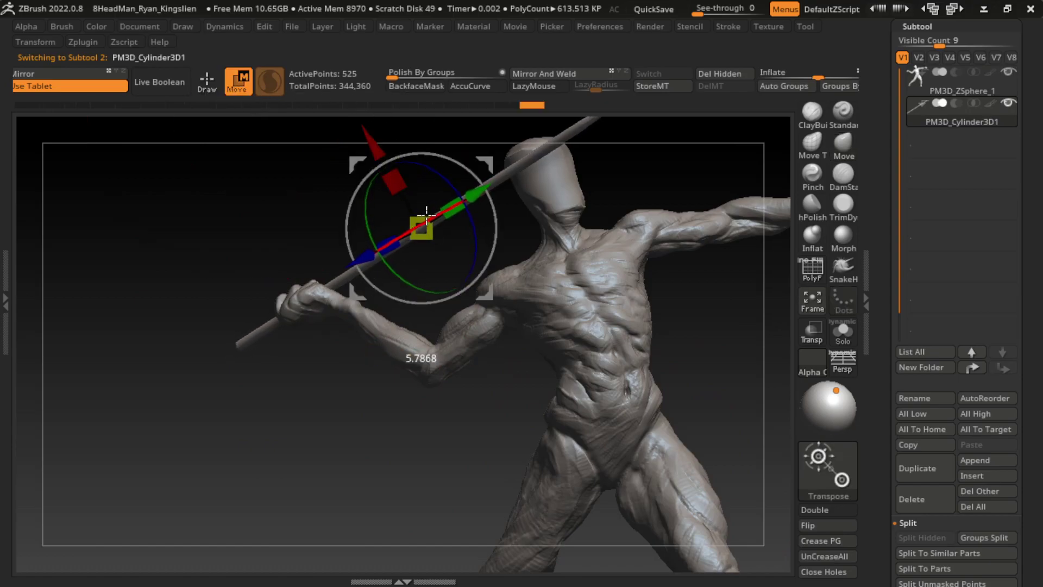
mouse_move(427, 215)
mouse_down()
mouse_move(409, 223)
mouse_move(442, 211)
mouse_up()
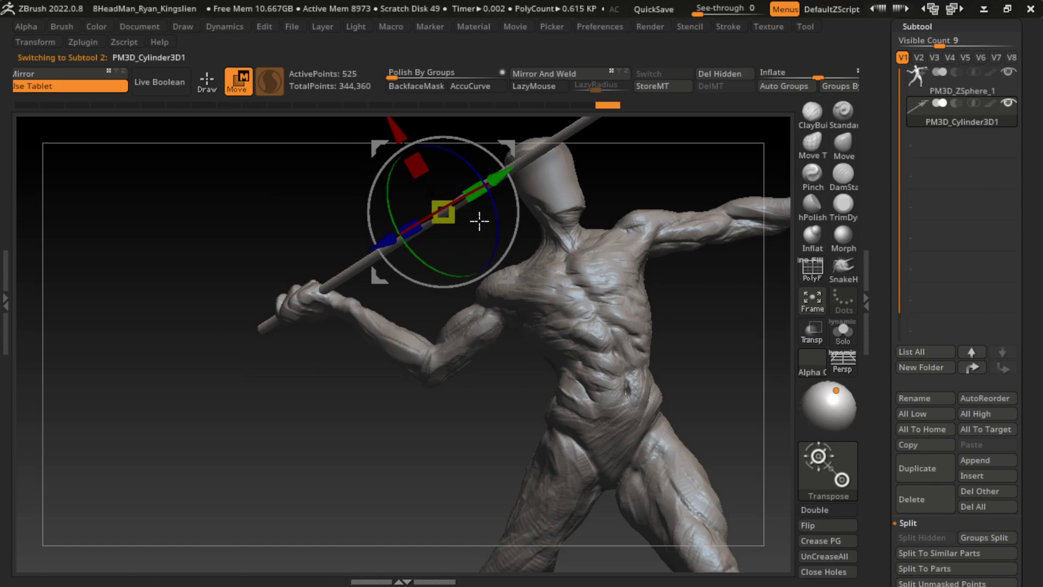
mouse_move(359, 394)
mouse_down()
mouse_move(400, 442)
mouse_move(601, 356)
mouse_up()
mouse_move(656, 331)
mouse_down()
mouse_move(654, 342)
mouse_move(721, 303)
mouse_move(652, 326)
mouse_move(580, 320)
mouse_move(647, 344)
mouse_move(676, 381)
mouse_move(706, 369)
mouse_move(560, 331)
mouse_up()
key(q)
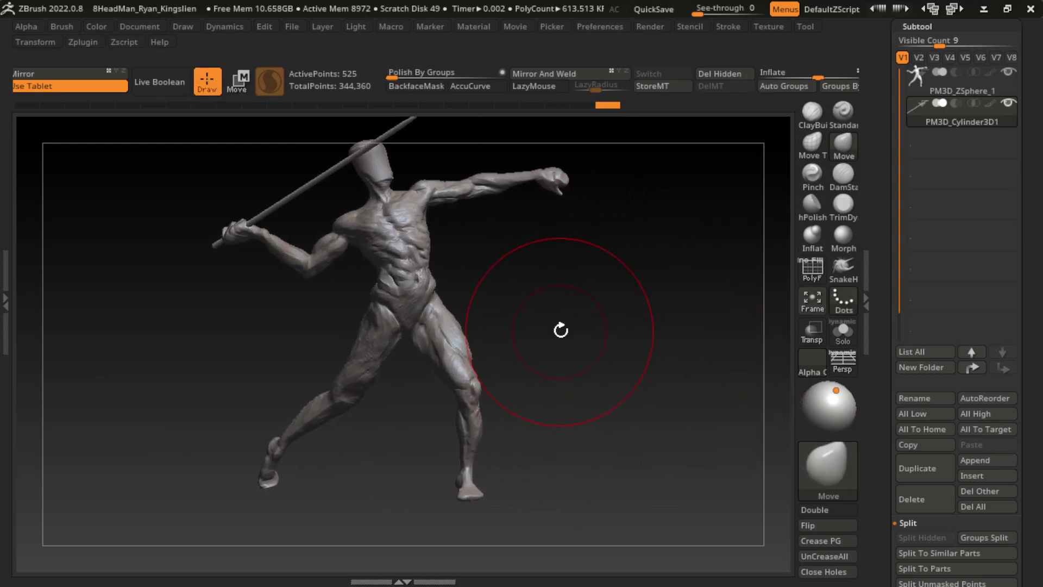